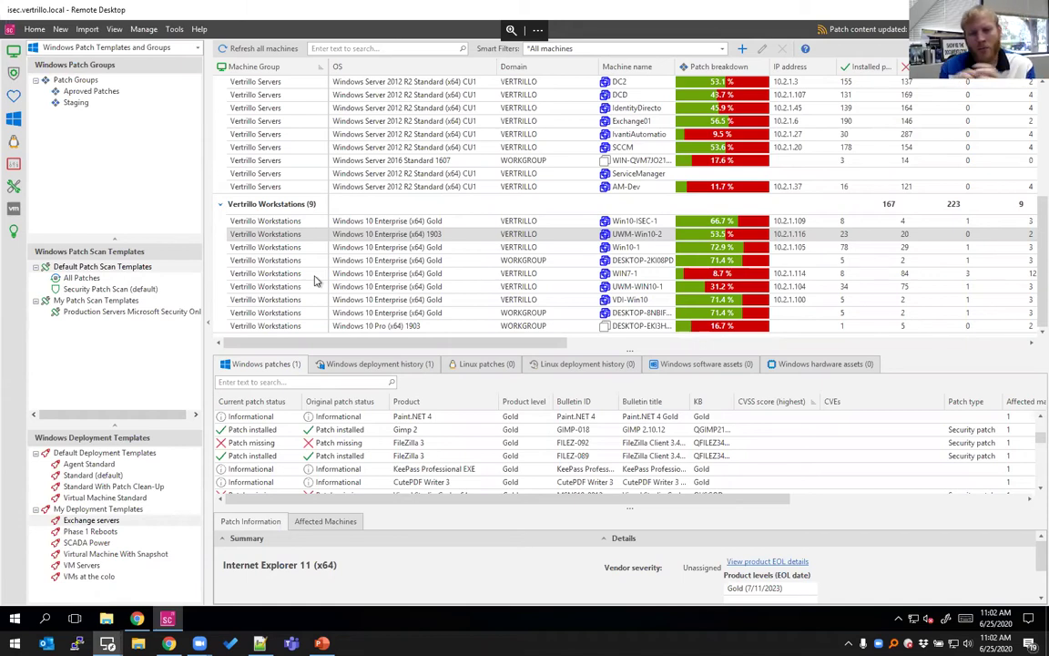
Step: Examine the patch breakdown of the Vertrillo workstations and servers, selecting the whole server group and the assetmanager machine
left_click(767, 312)
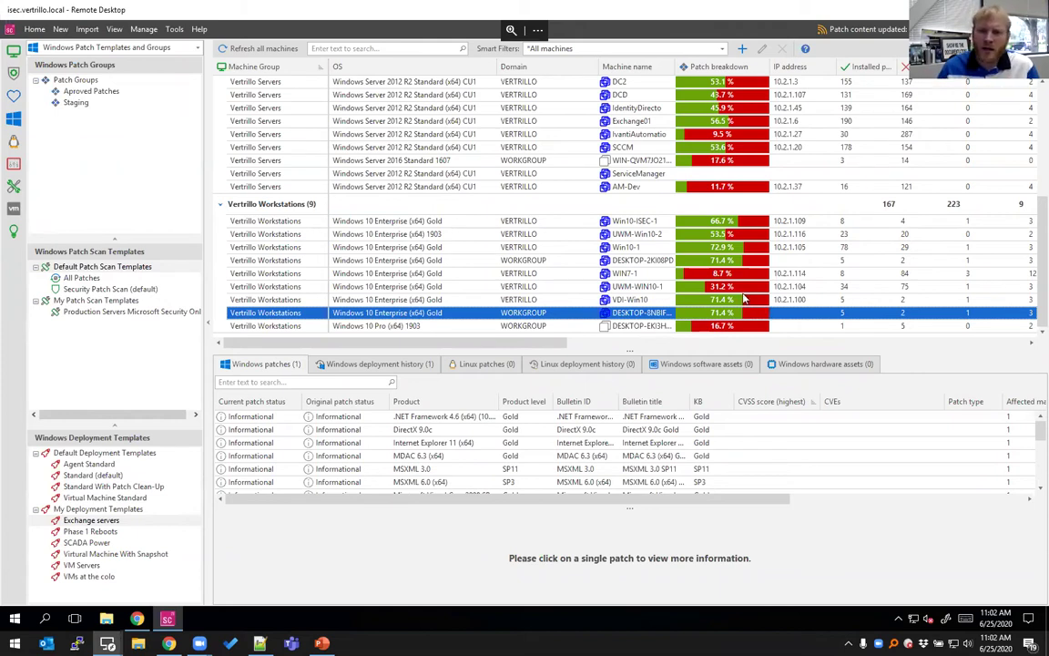
scroll(744, 298, "up", 6)
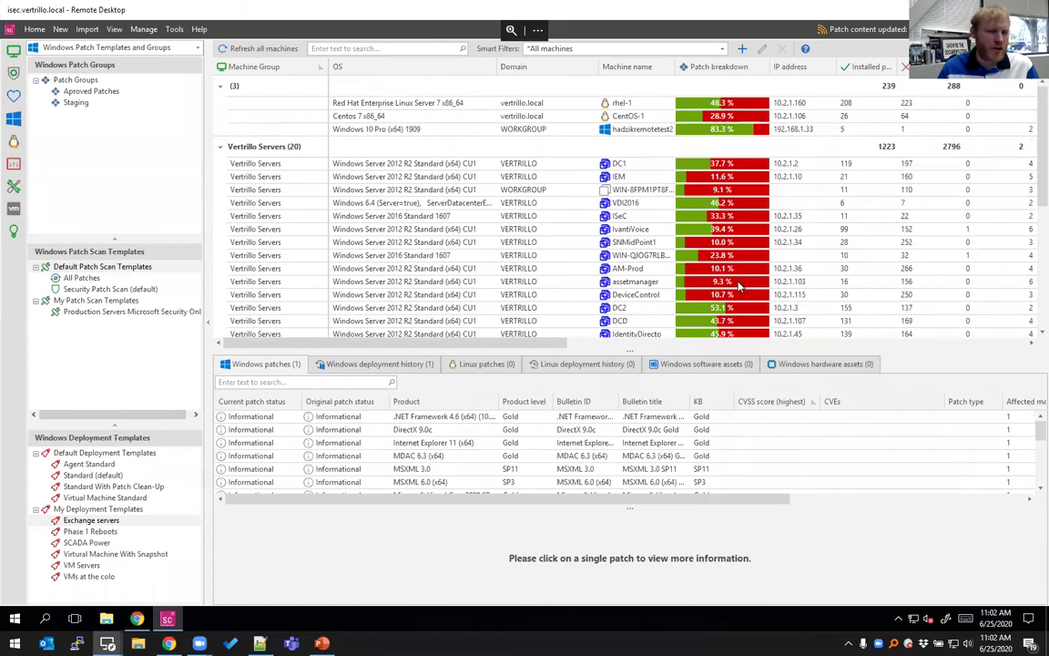
left_click(296, 149)
scroll(407, 182, "down", 3)
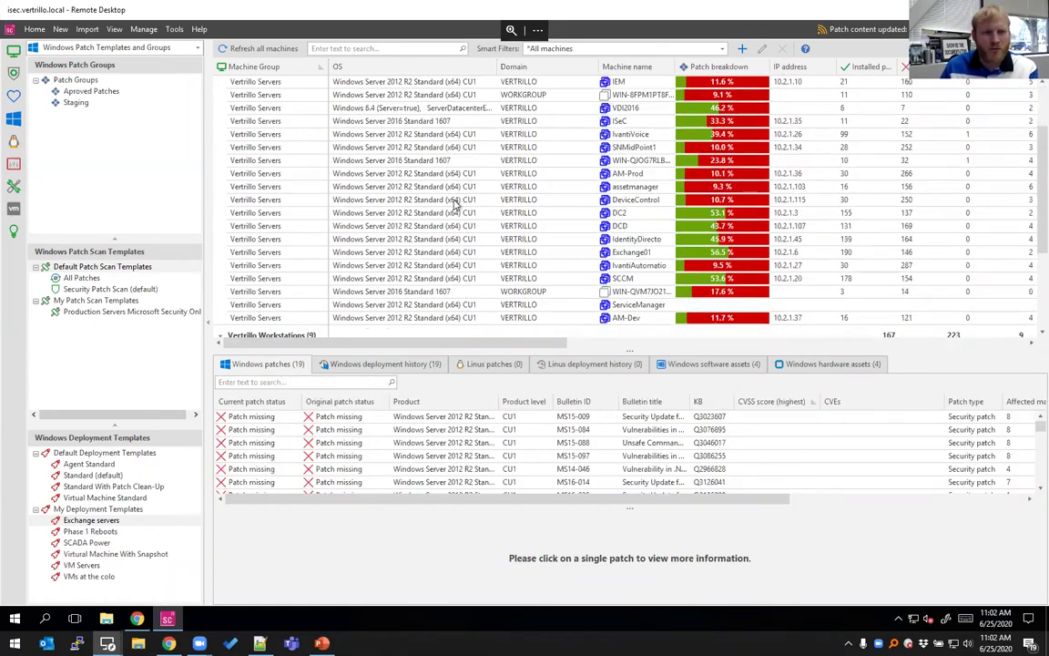
left_click(702, 186)
scroll(719, 194, "up", 3)
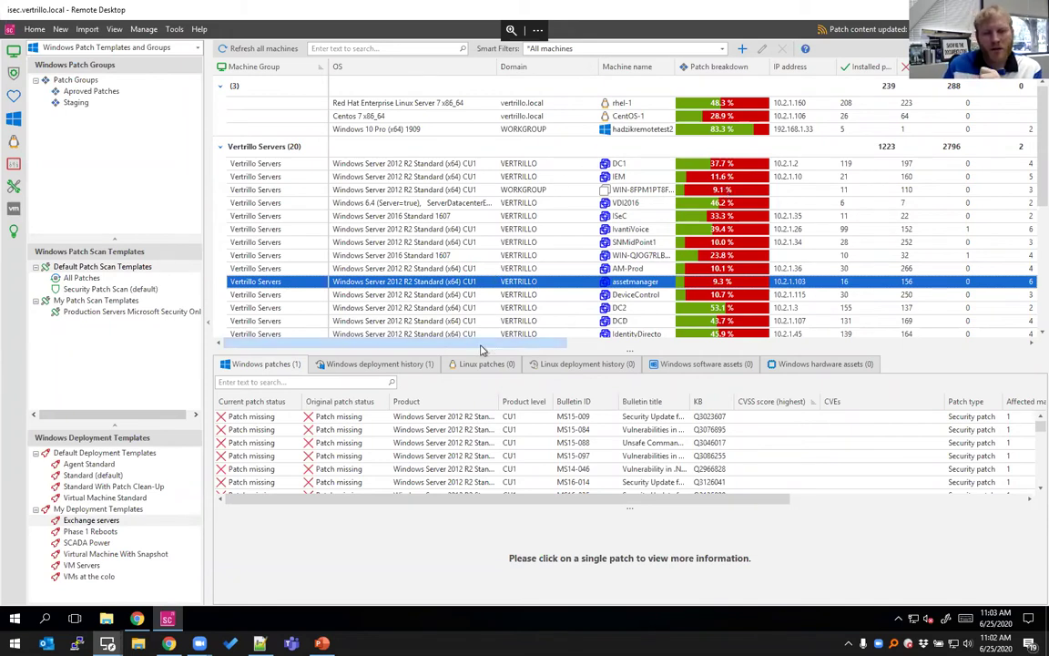
Step: Check the agent status of the machines in the Vertrillo Servers group
left_click_drag(483, 350, 575, 350)
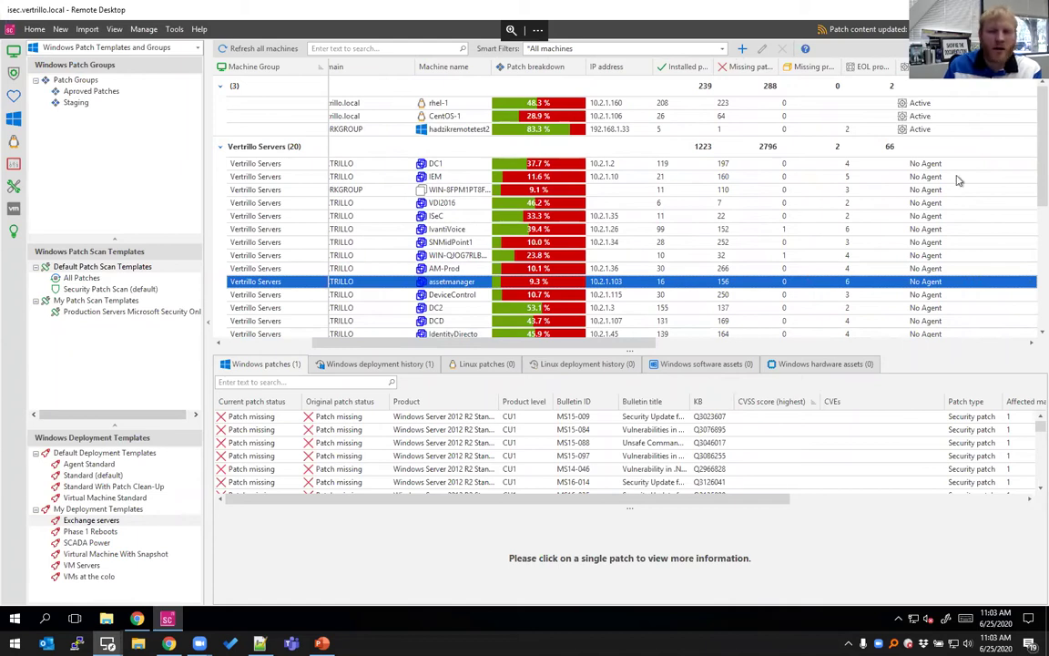
left_click(921, 165)
scroll(924, 173, "down", 3)
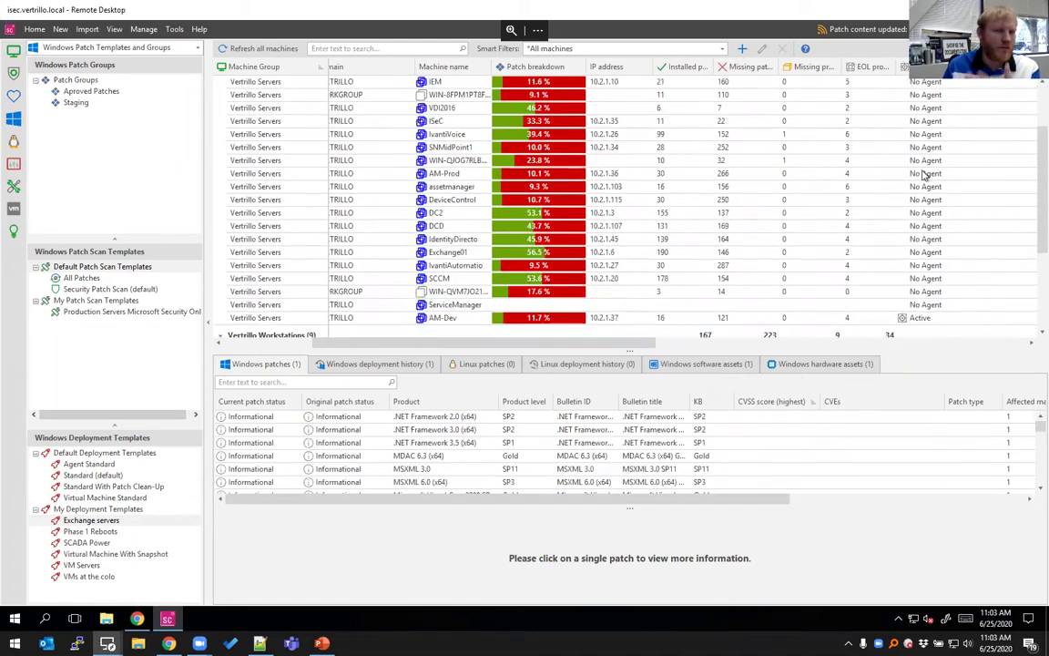
left_click(925, 261)
scroll(928, 273, "down", 1)
scroll(928, 274, "up", 3)
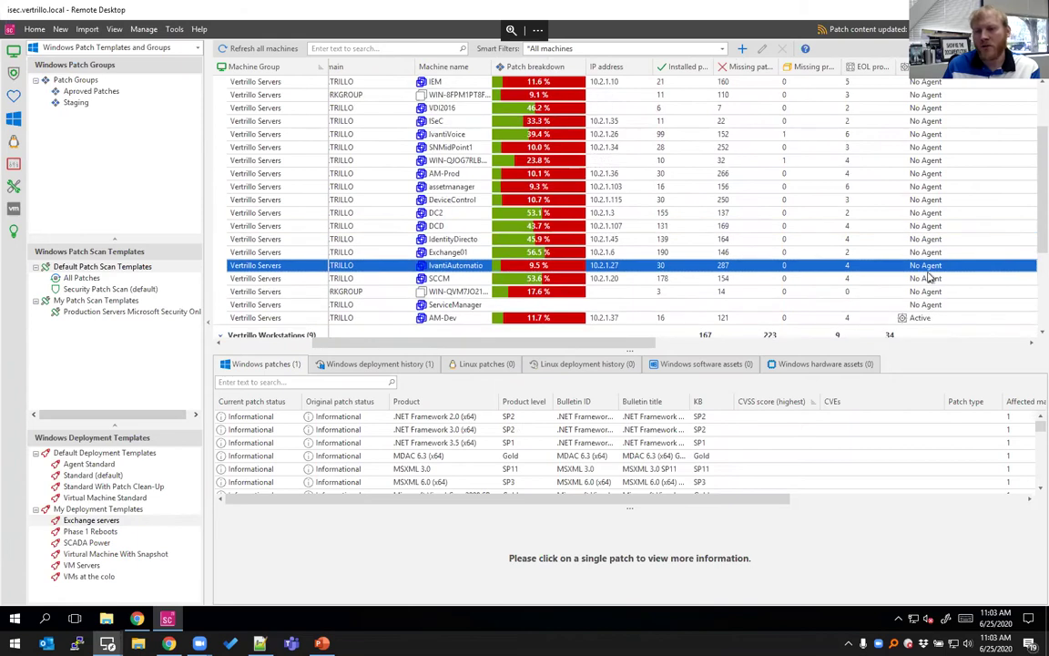
left_click(924, 240)
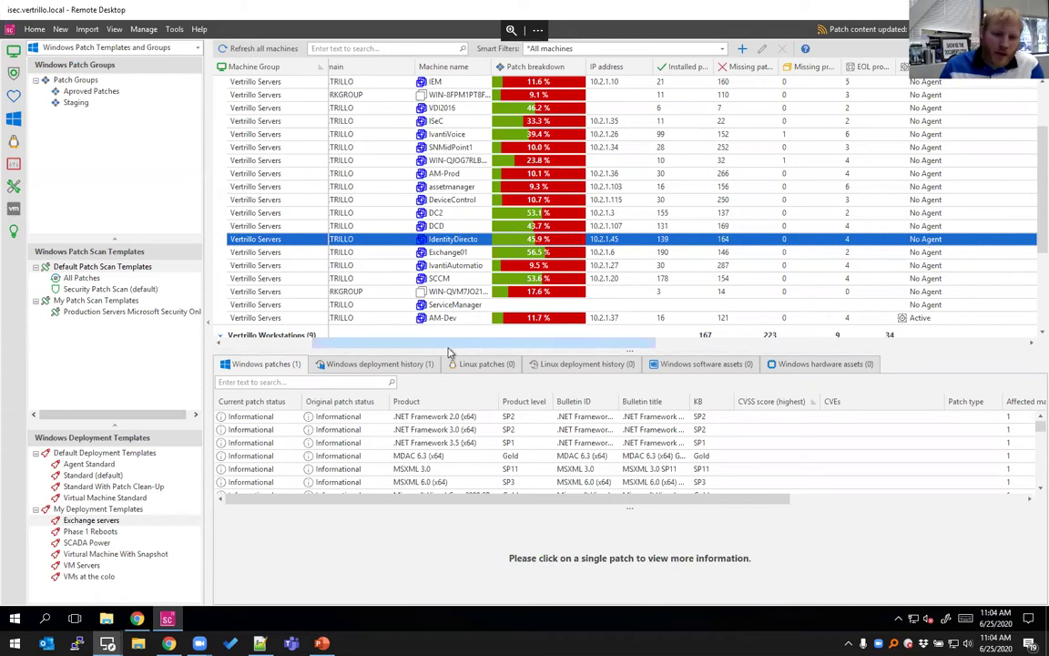
left_click_drag(446, 343, 339, 347)
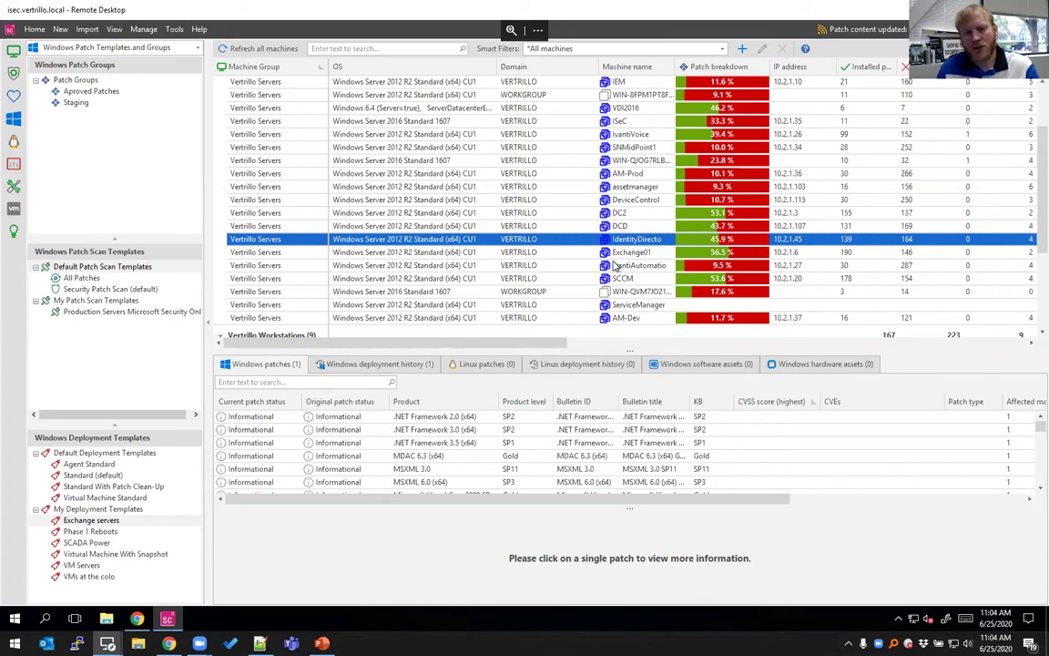
Step: Compare the operating systems across the machine list, viewing the patches for CentOS-1, rhel-1, and several Windows servers and workstations
left_click(628, 291)
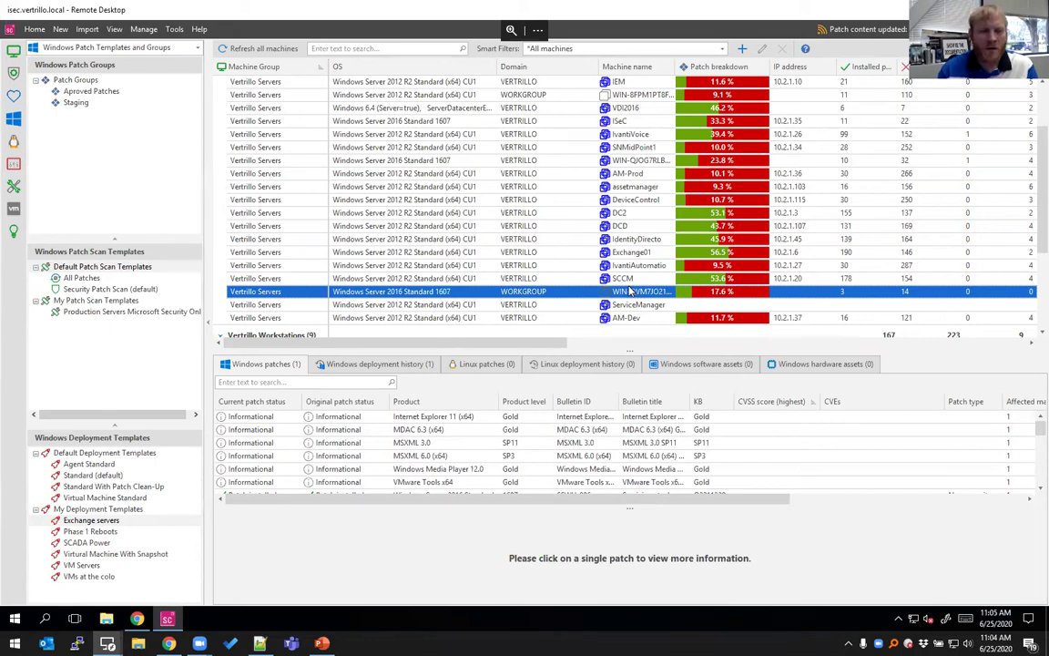
scroll(578, 276, "up", 2)
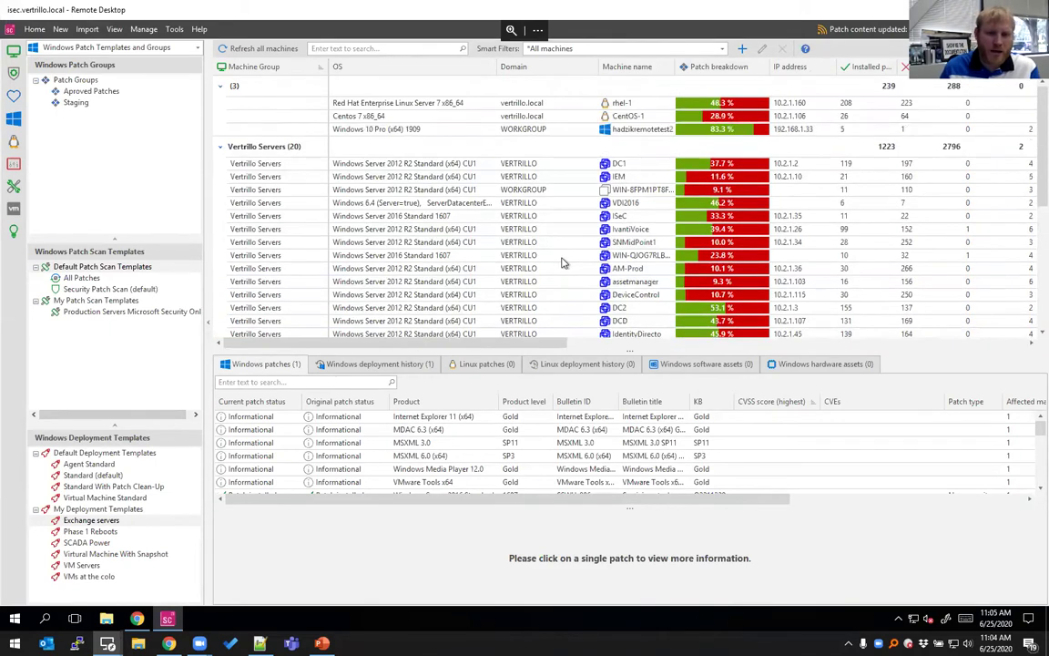
scroll(565, 267, "down", 5)
scroll(480, 269, "up", 5)
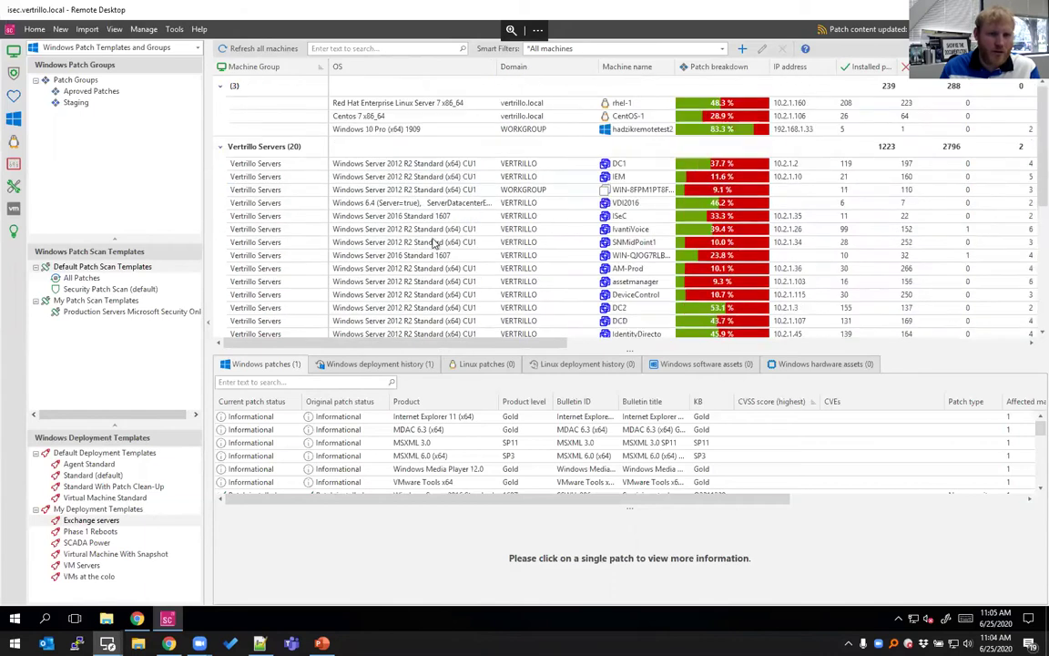
left_click(390, 192)
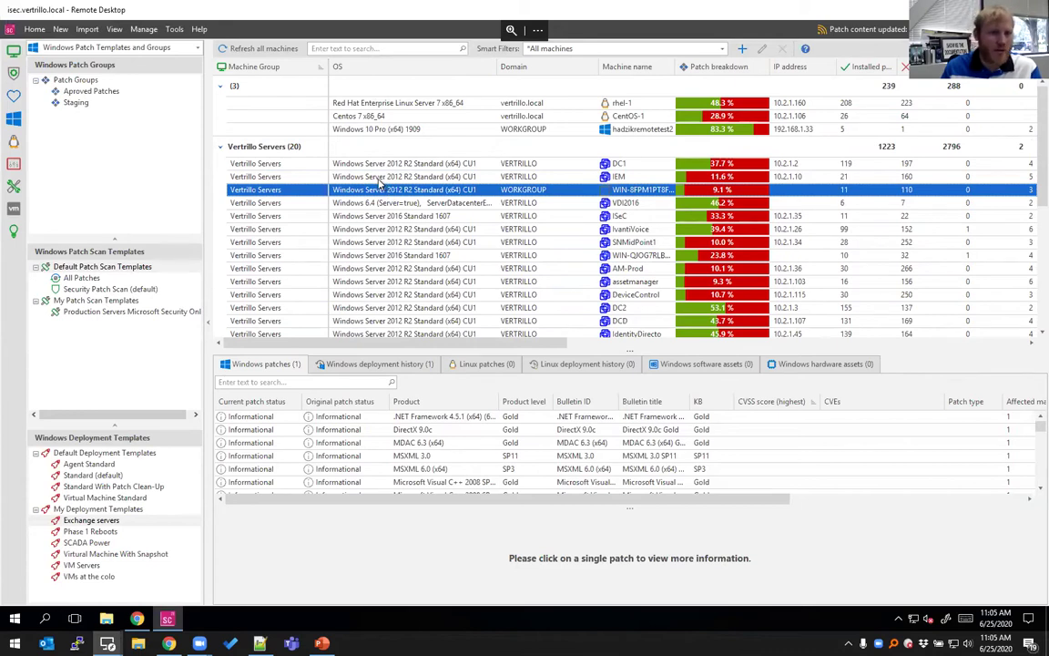
left_click(349, 114)
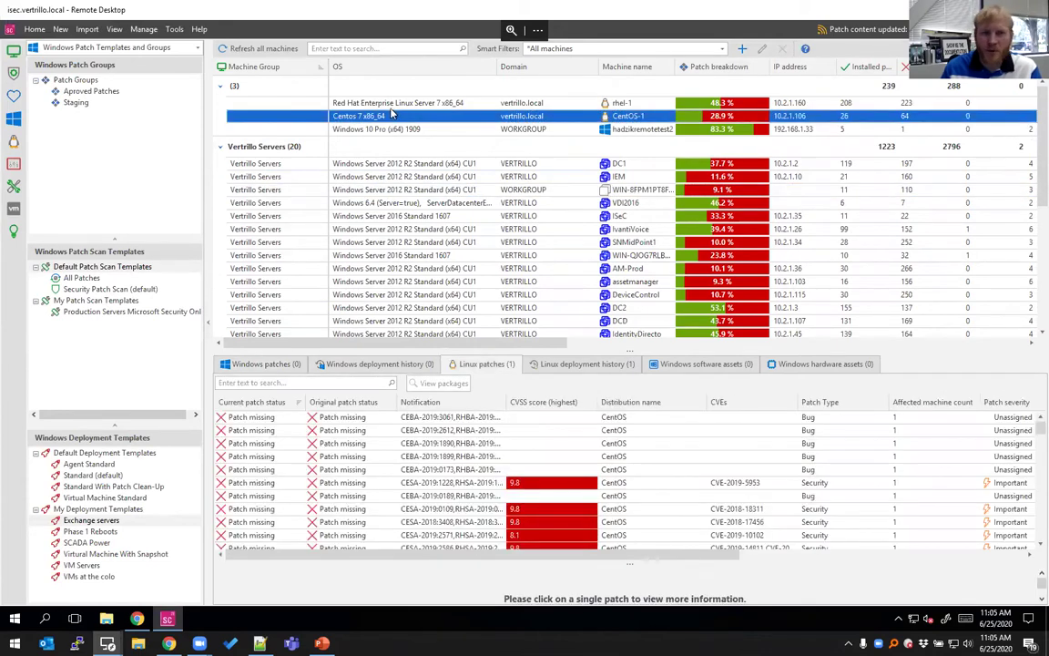
left_click(354, 103)
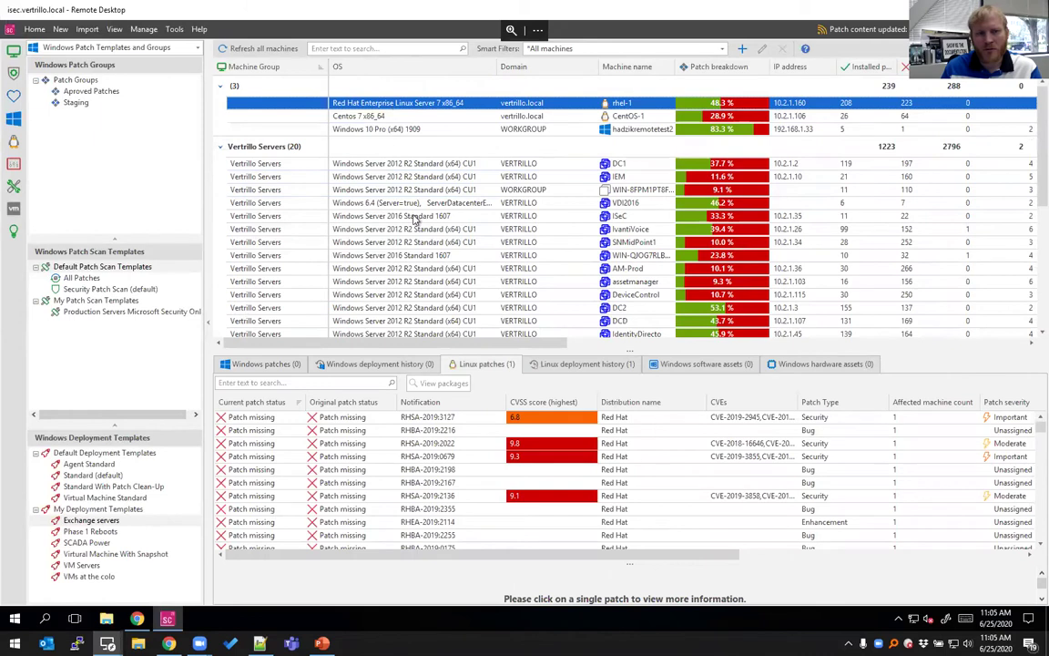
left_click(414, 216)
scroll(426, 246, "down", 6)
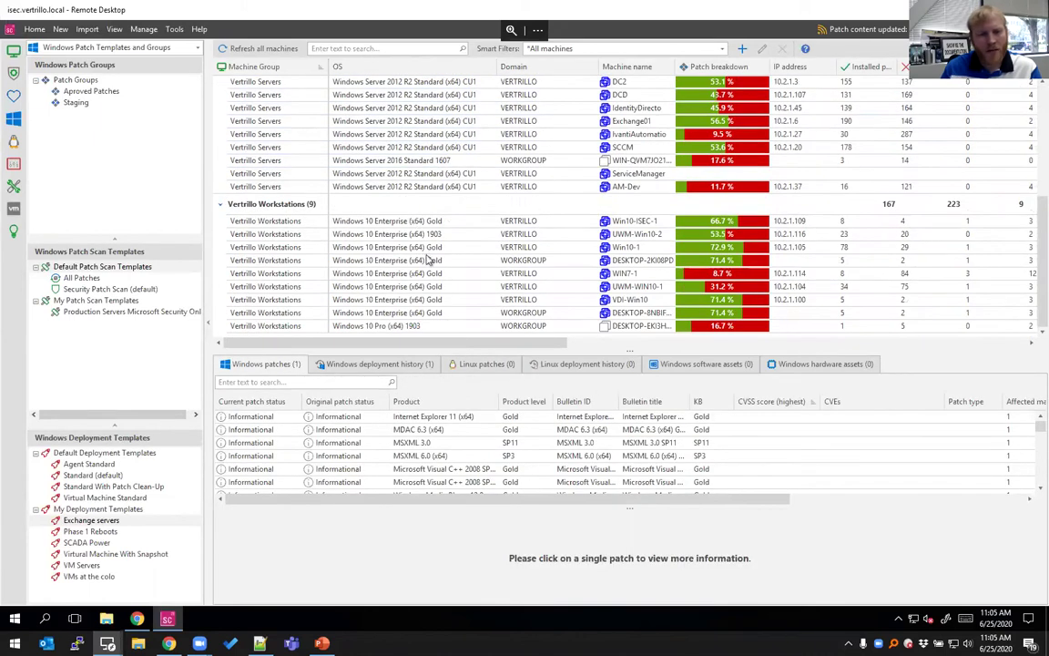
left_click(428, 260)
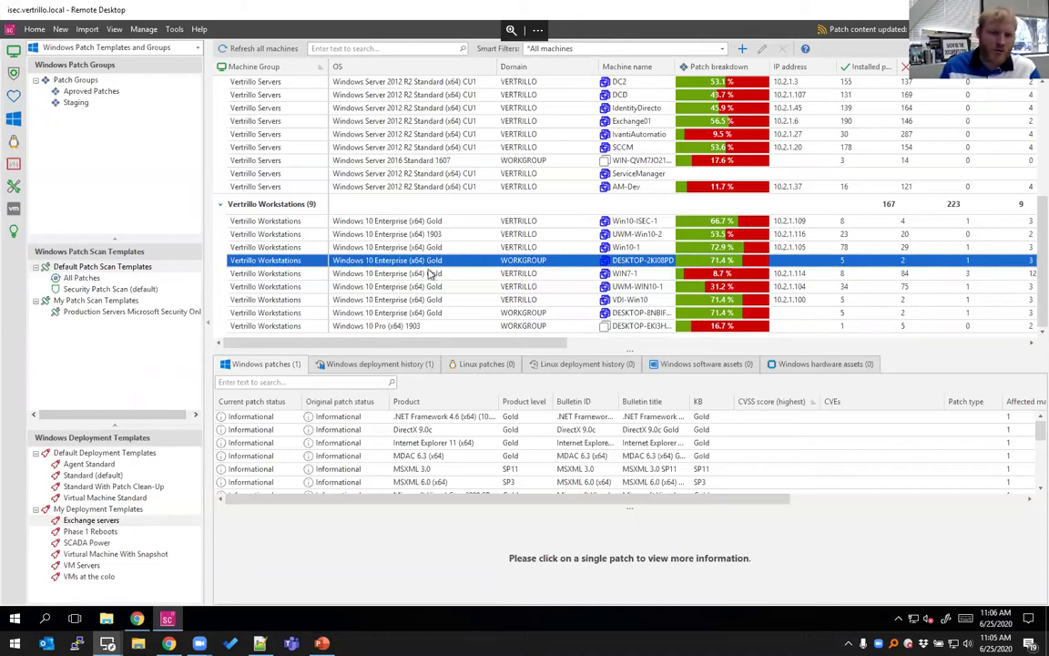
Step: Review the Windows patches of WIN7-1, including the details of VMWT-028 and the missing Windows 10 cumulative update MSNS17-06-W10
left_click(387, 273)
left_click(409, 430)
scroll(409, 435, "down", 5)
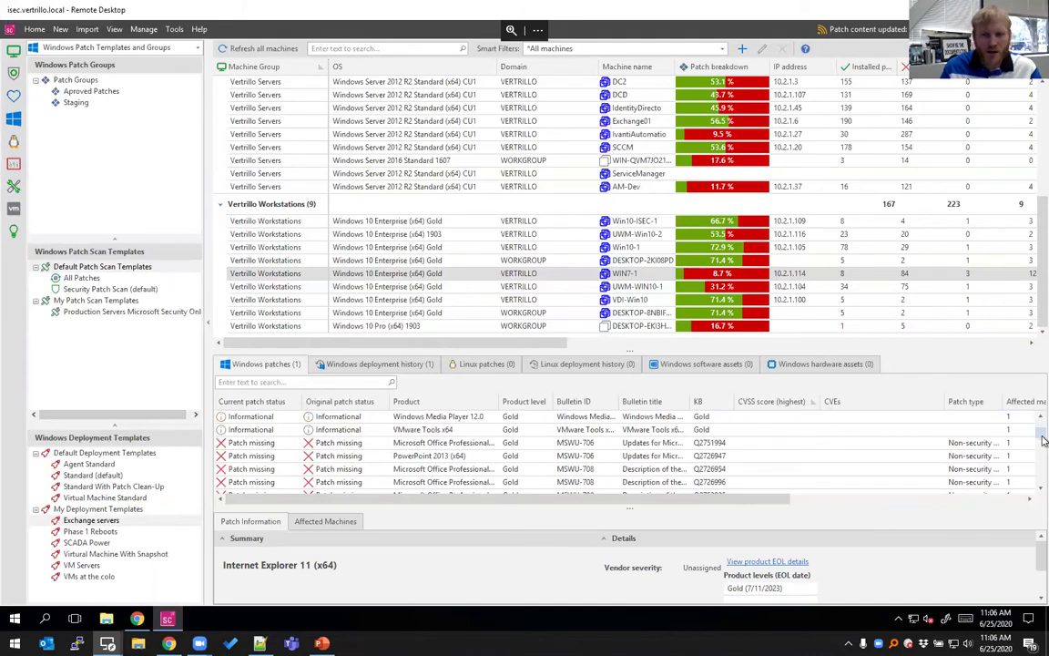
scroll(1020, 442, "down", 3)
left_click(363, 431)
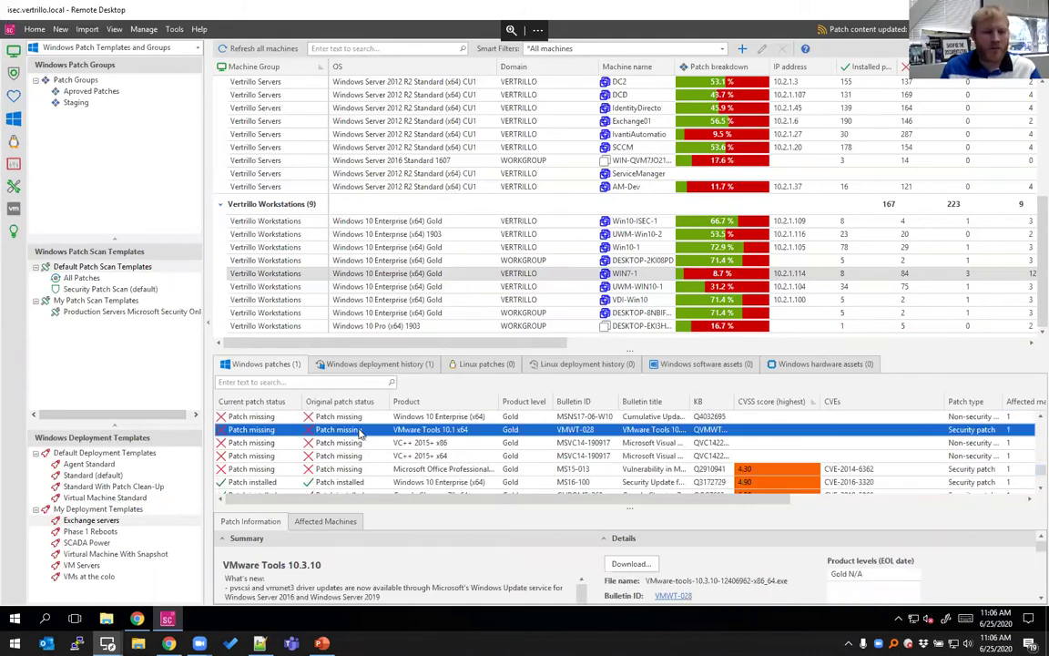
scroll(327, 442, "down", 2)
scroll(273, 448, "up", 4)
left_click(270, 443)
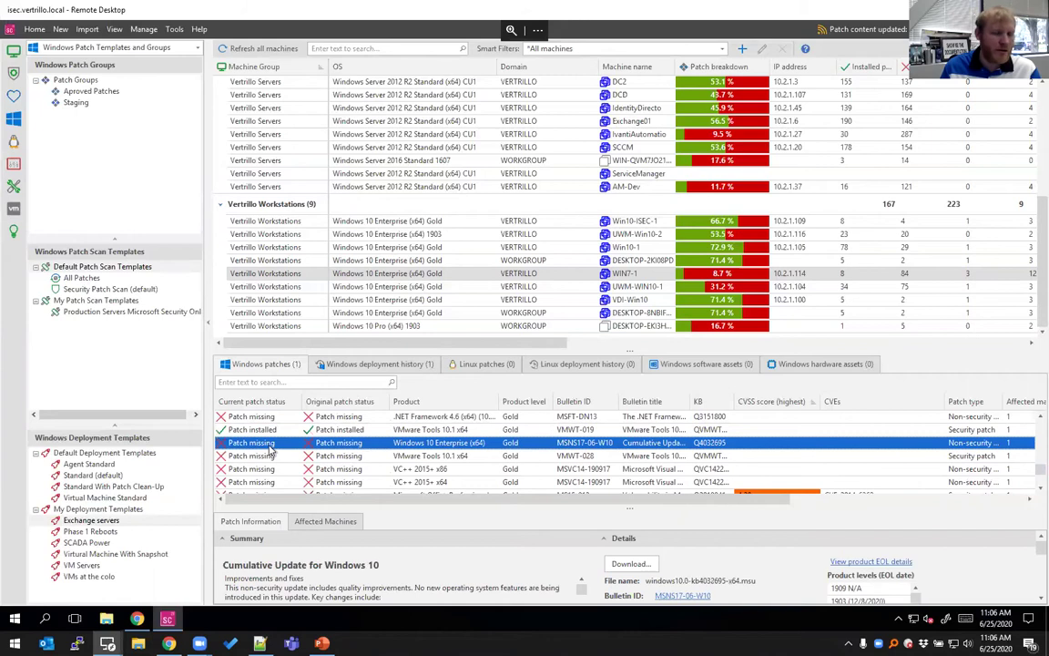
Step: Open the deployment configuration for all missing patches on WIN7-1
right_click(372, 277)
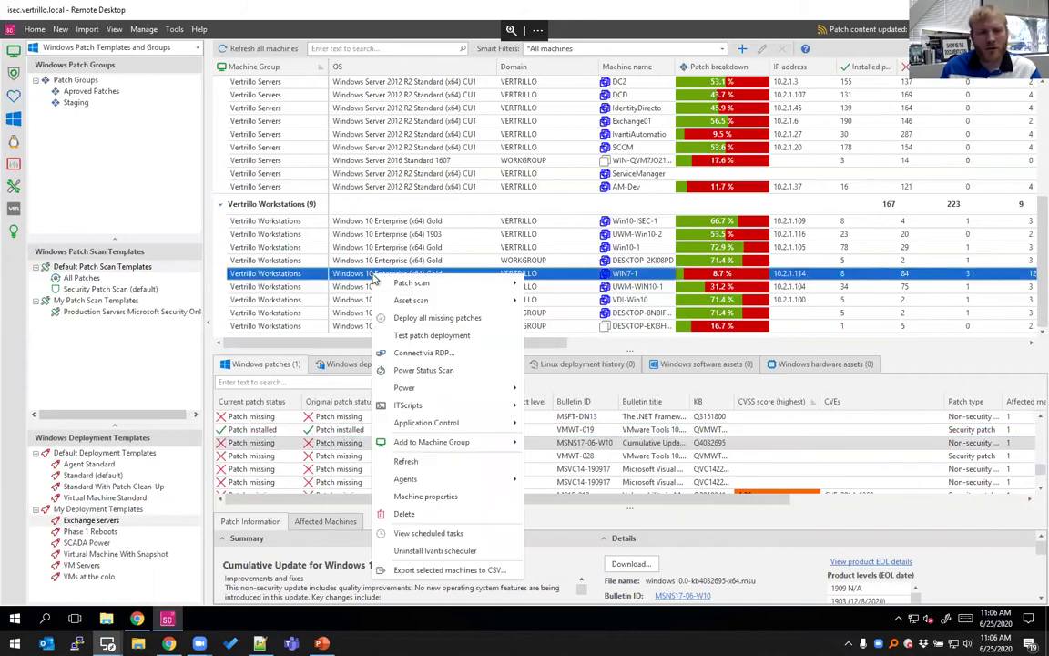
mouse_move(424, 288)
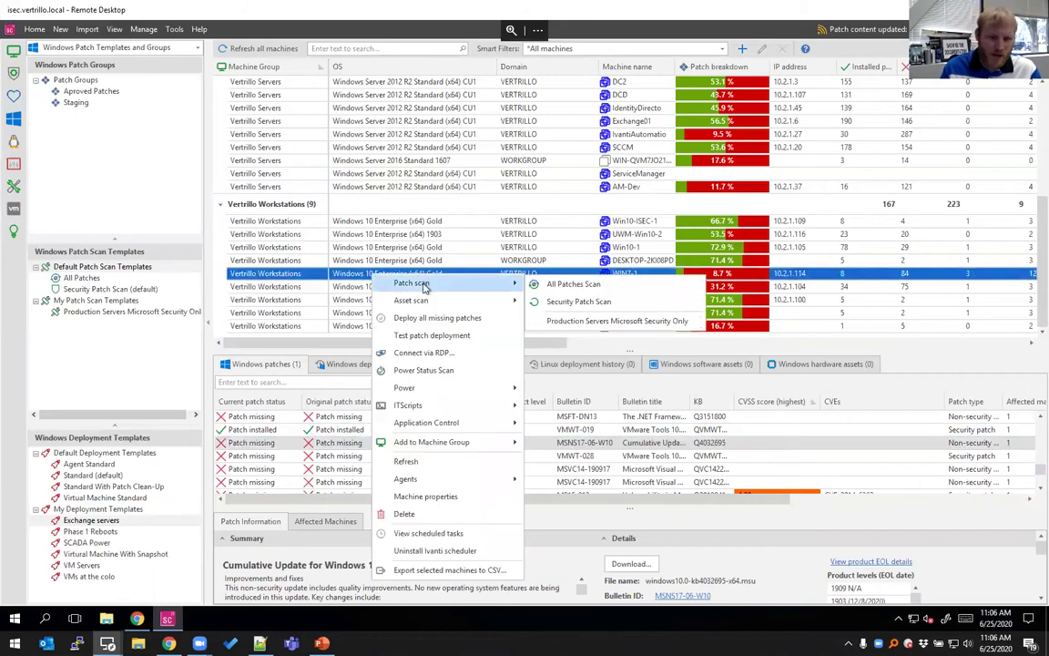
left_click(473, 325)
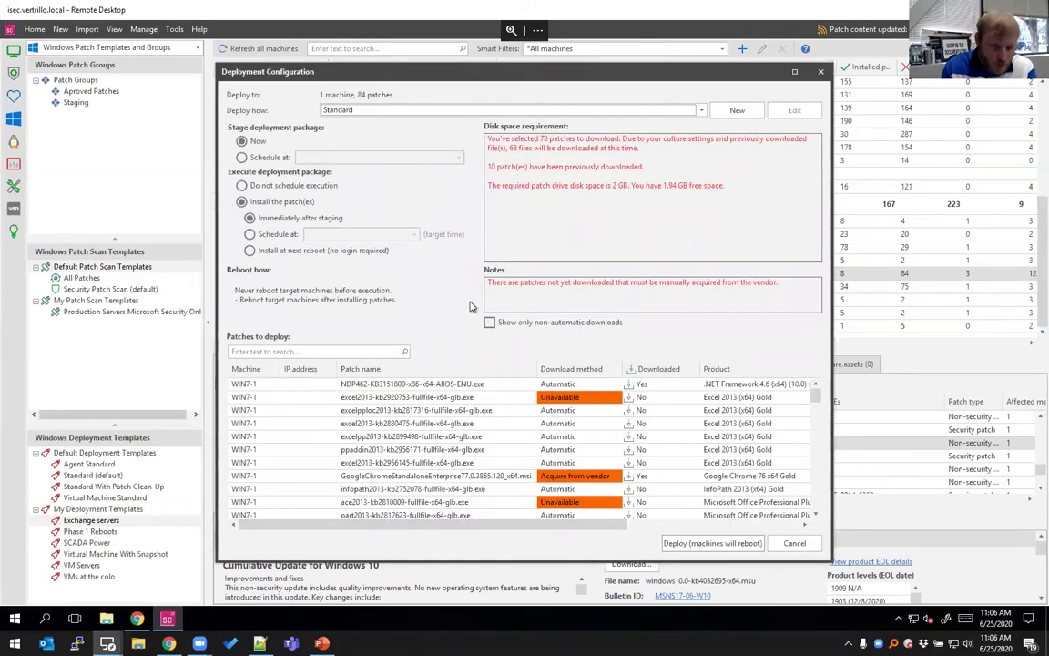
Step: Review the available deployment templates and start a new one named "Demo Template"
left_click(390, 111)
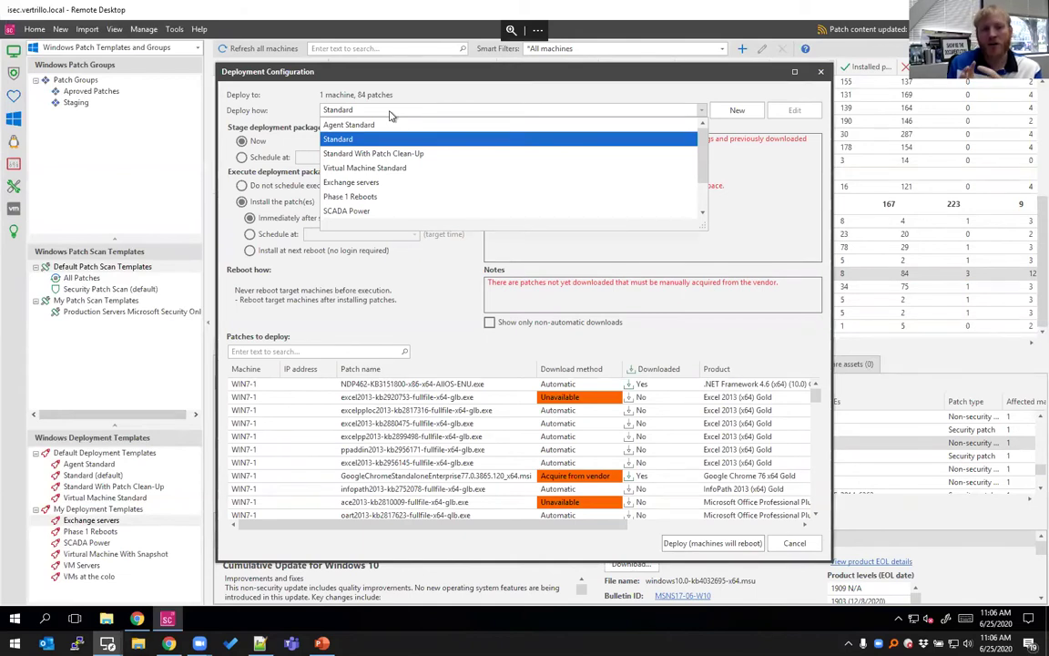
left_click(390, 114)
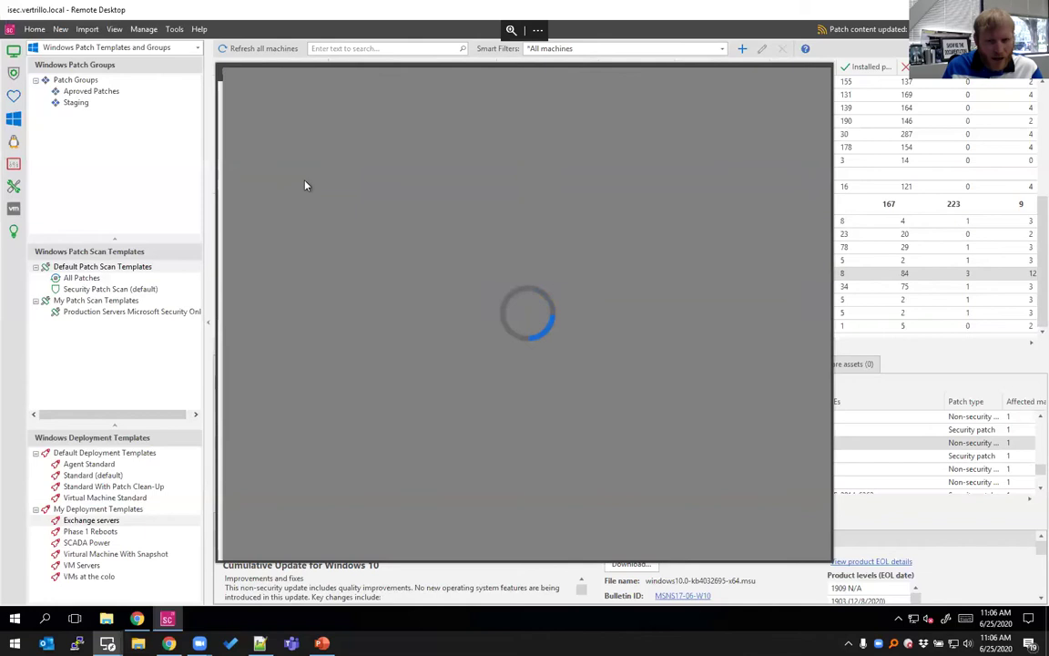
type("Demo Template")
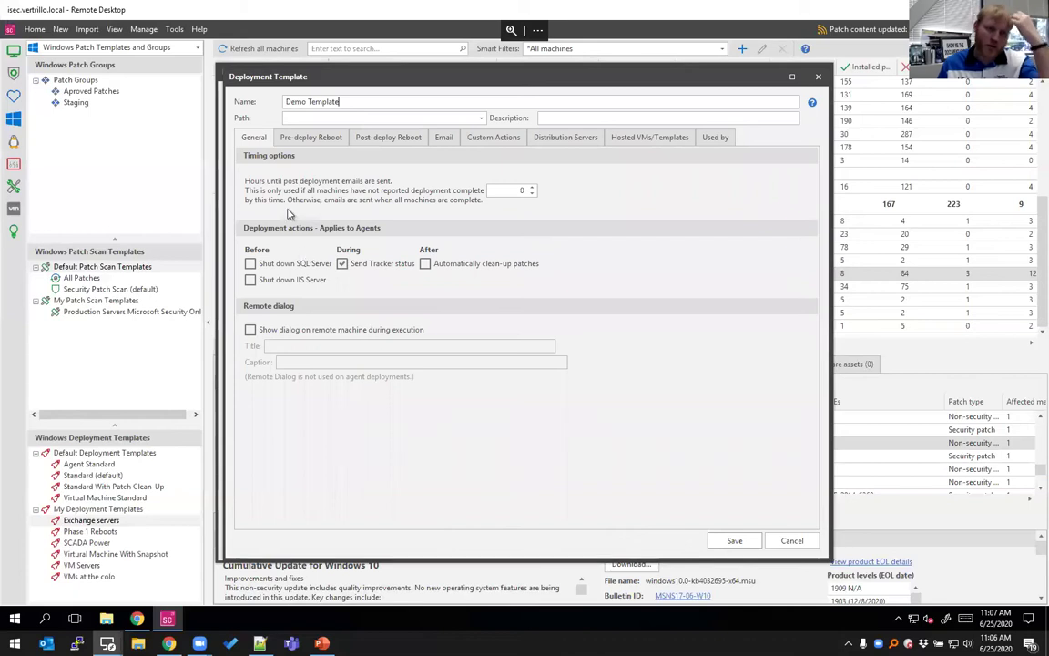
Step: Have the template shut down SQL Server and IIS Server and always reboot before deployment
left_click(252, 263)
left_click(277, 282)
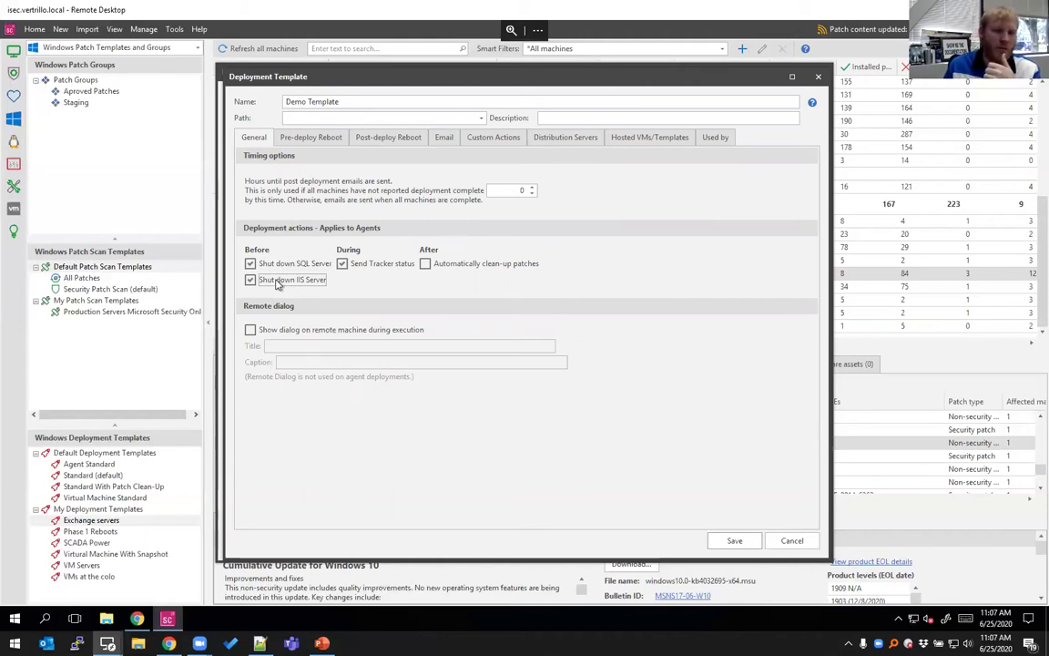
left_click(339, 331)
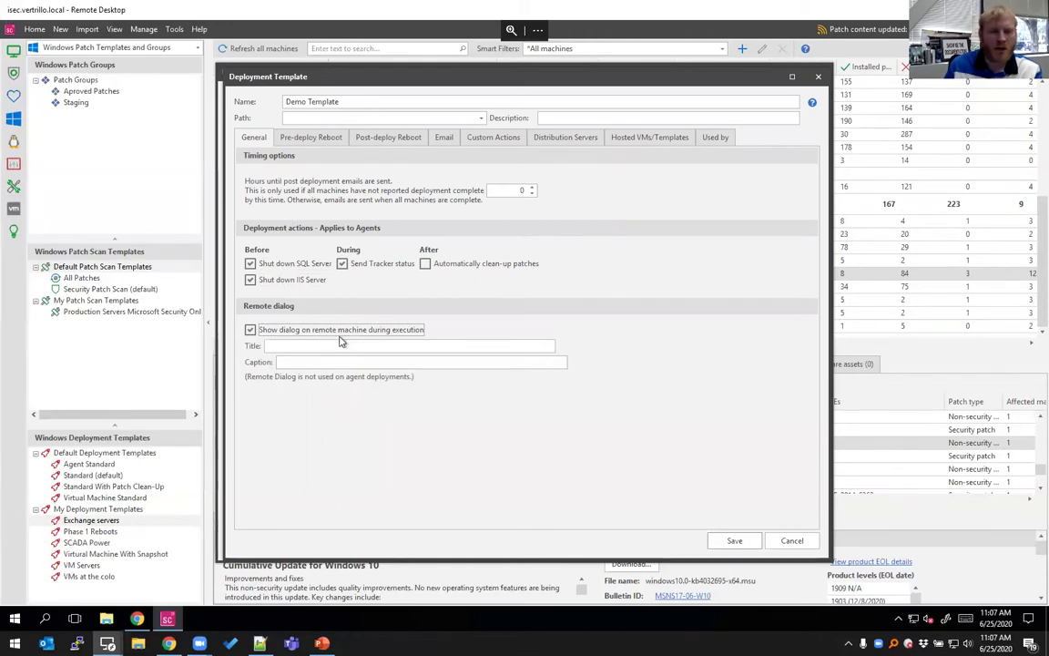
left_click(339, 330)
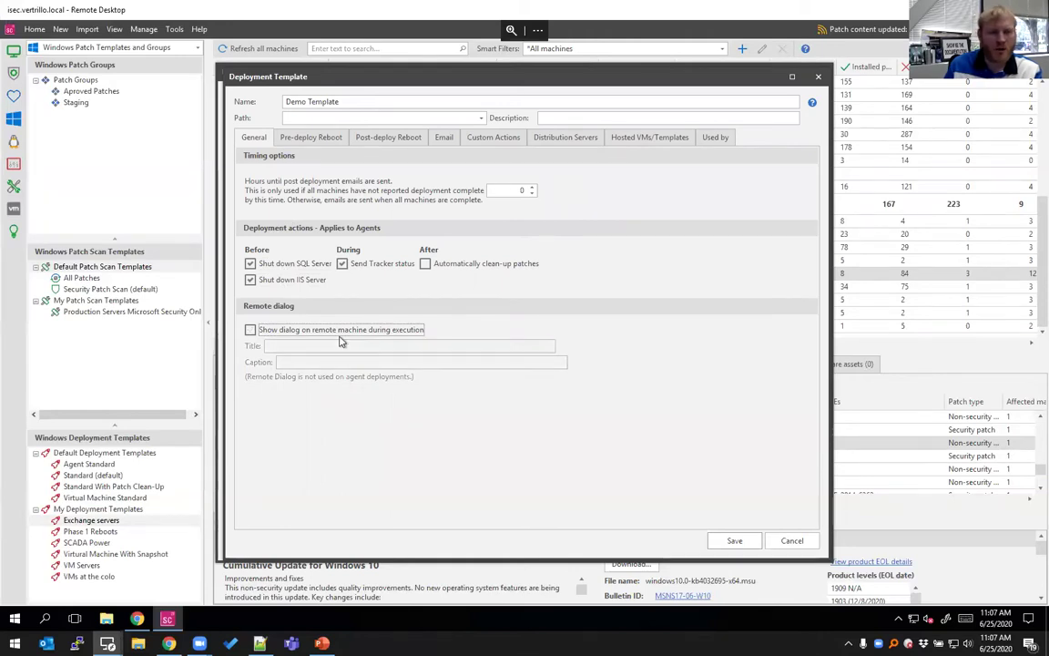
left_click(310, 138)
left_click(291, 181)
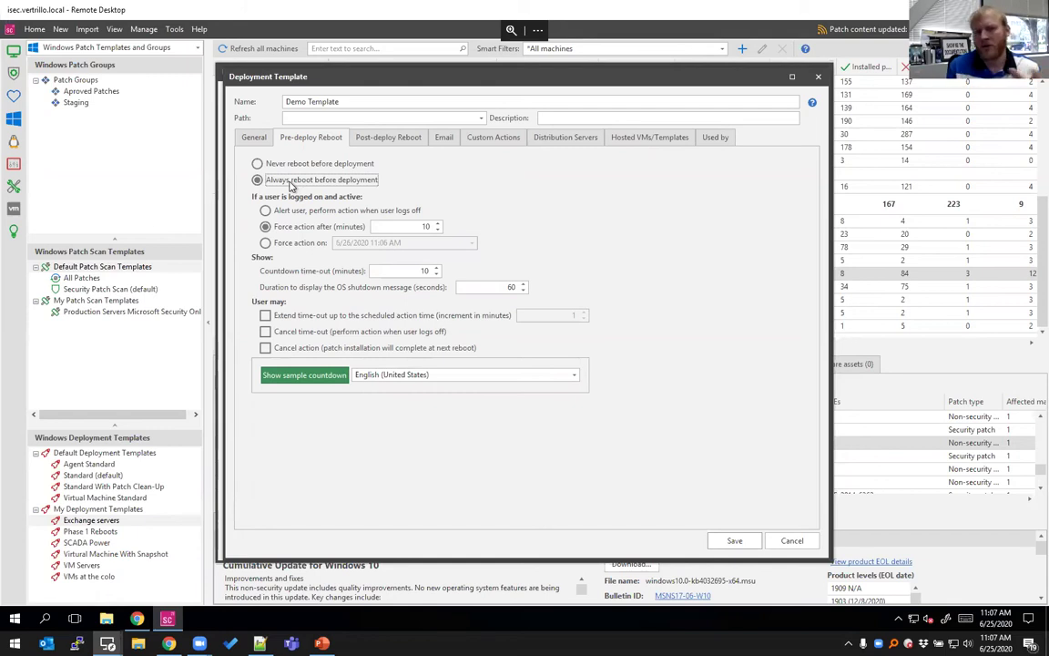
Step: Preview the sample restart countdown of the template's post-deploy reboot settings and dismiss it
left_click(368, 140)
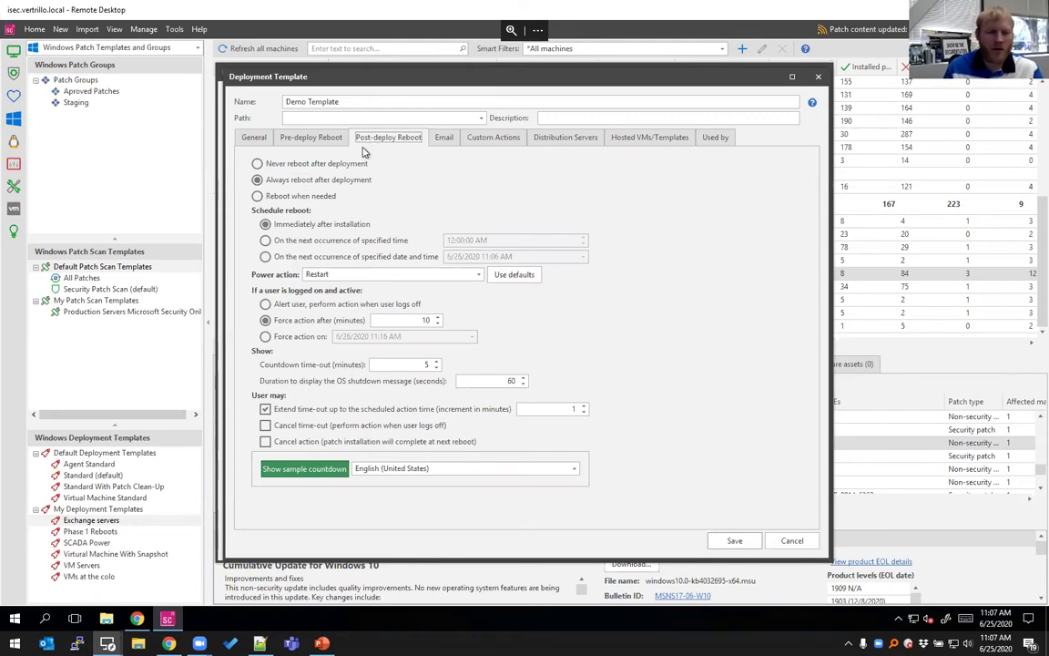
left_click(291, 468)
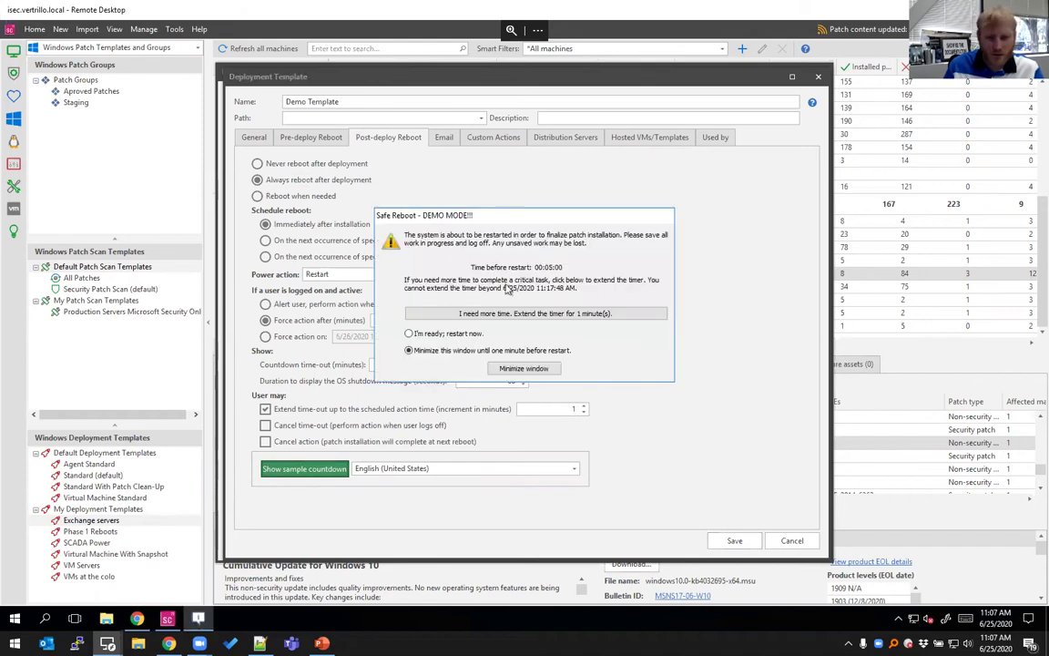
left_click(512, 370)
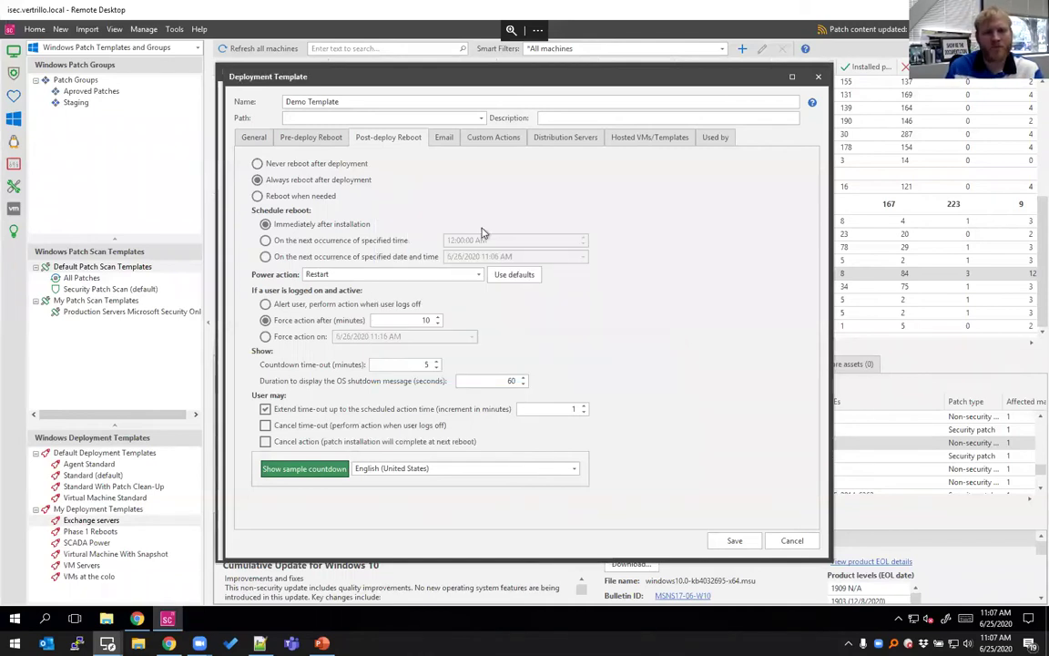
Step: Set the Machine Owner as recipient of the template's Deployment Notification email report
left_click(447, 141)
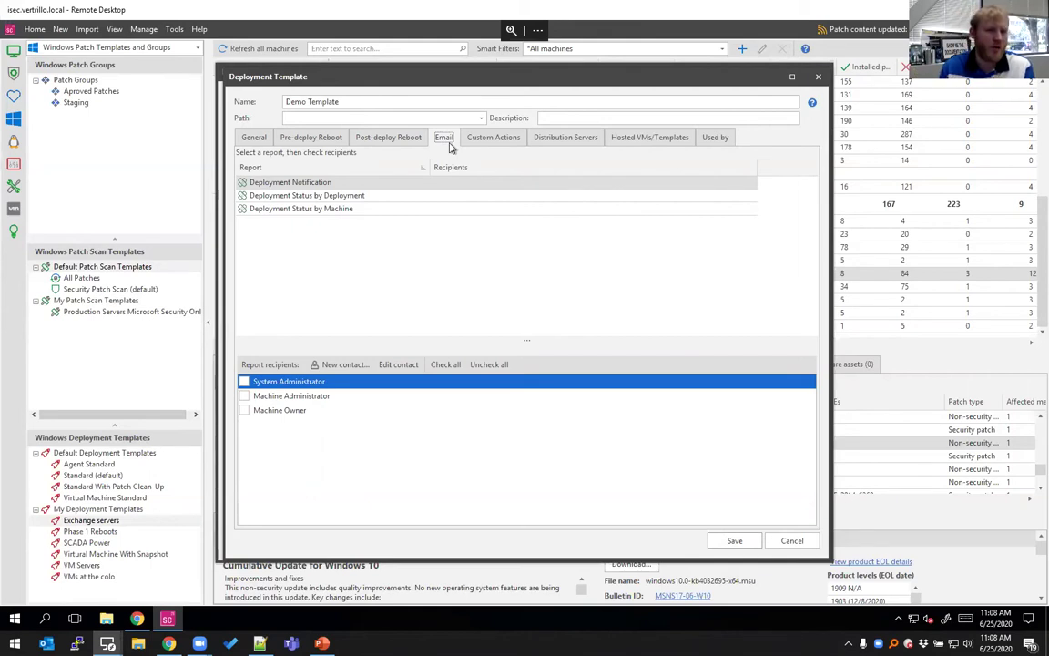
left_click(275, 411)
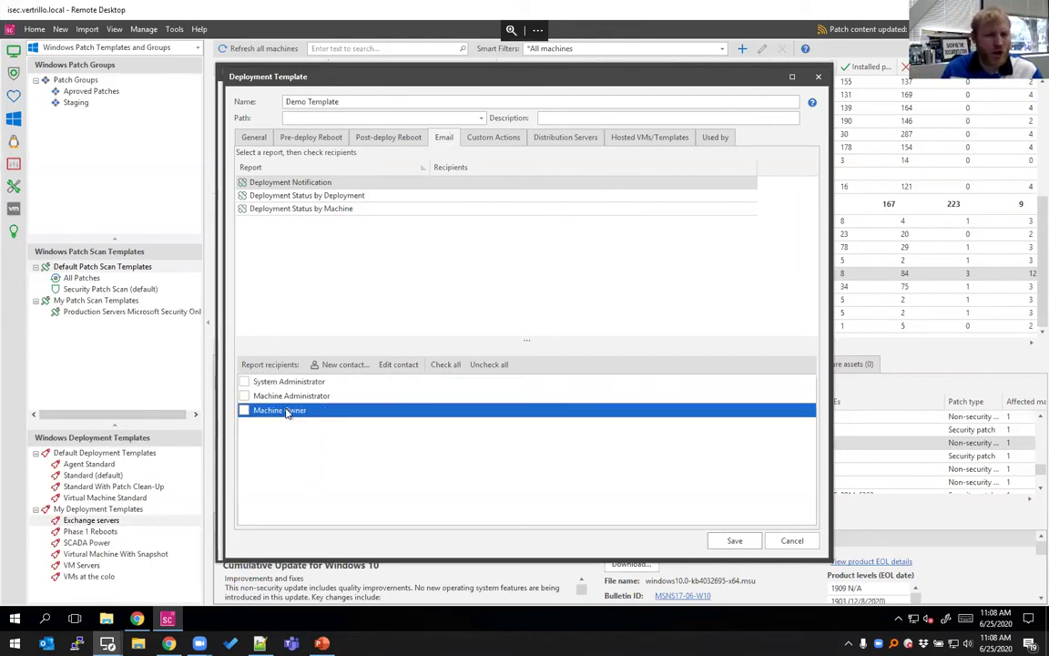
left_click(243, 411)
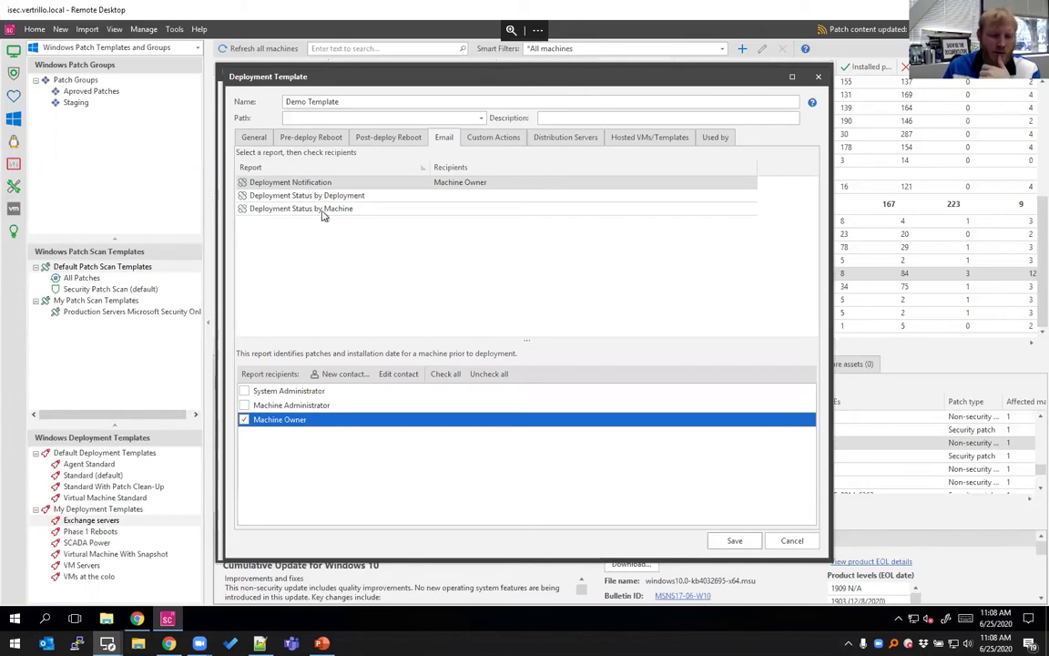
Step: Create a custom action for all deployments using this template that executes c:\afterreboot.ps1 after reboot
left_click(493, 137)
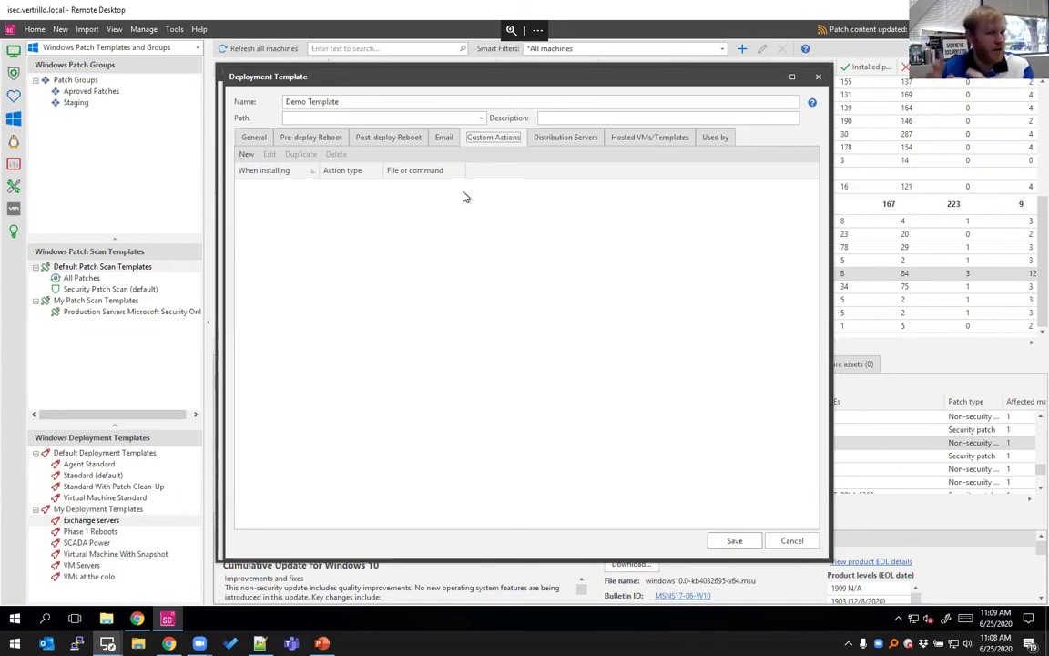
left_click(245, 154)
left_click(521, 320)
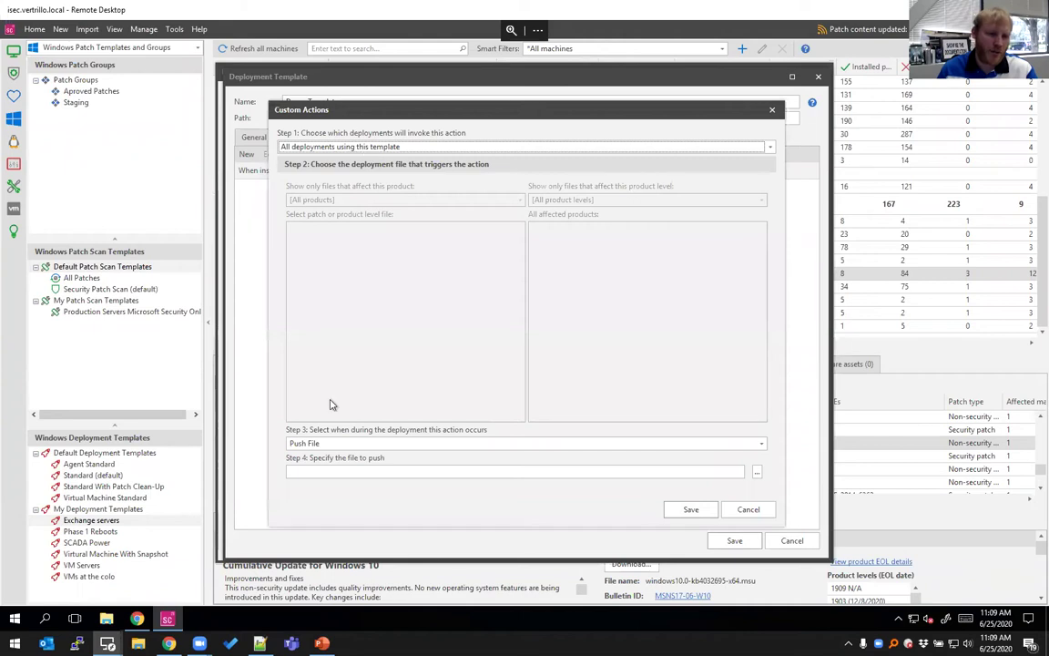
left_click(315, 443)
left_click(334, 538)
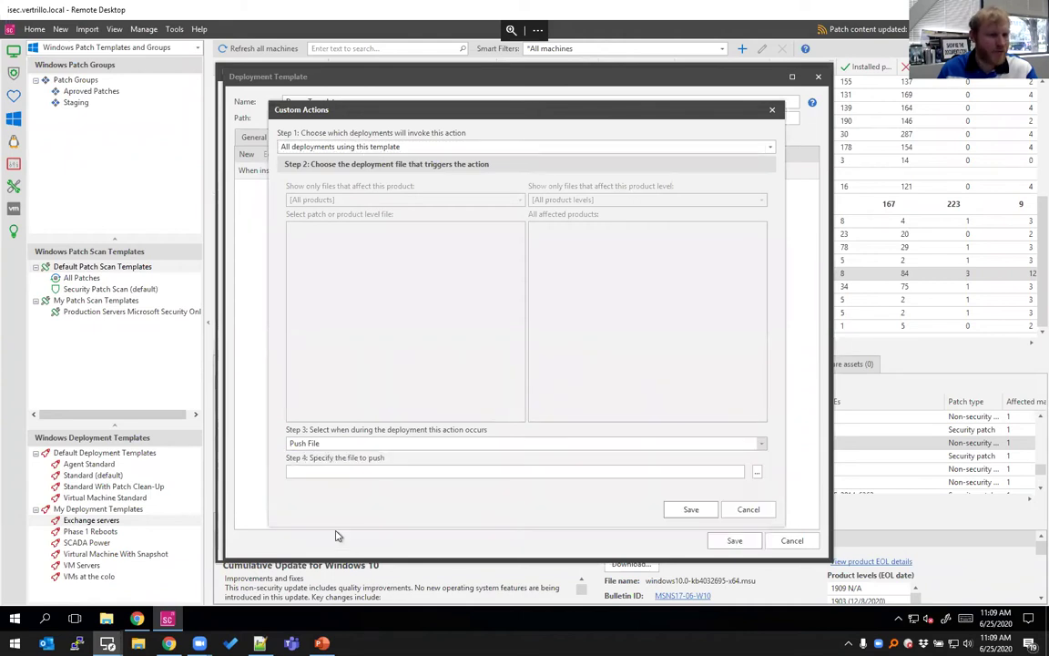
left_click(345, 473)
type("c:\\")
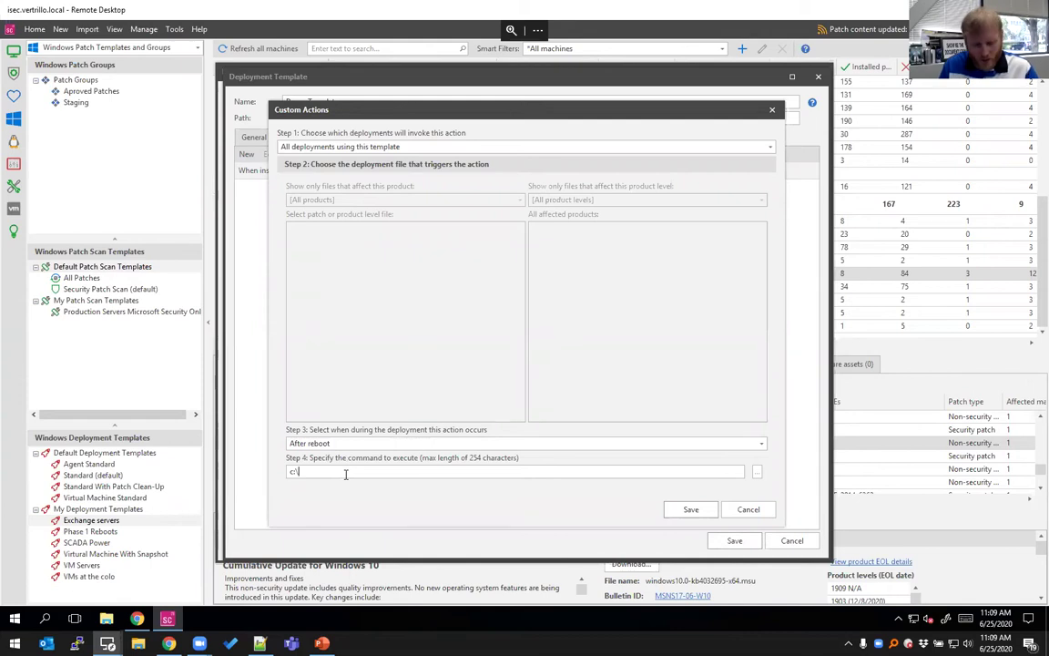
type("after")
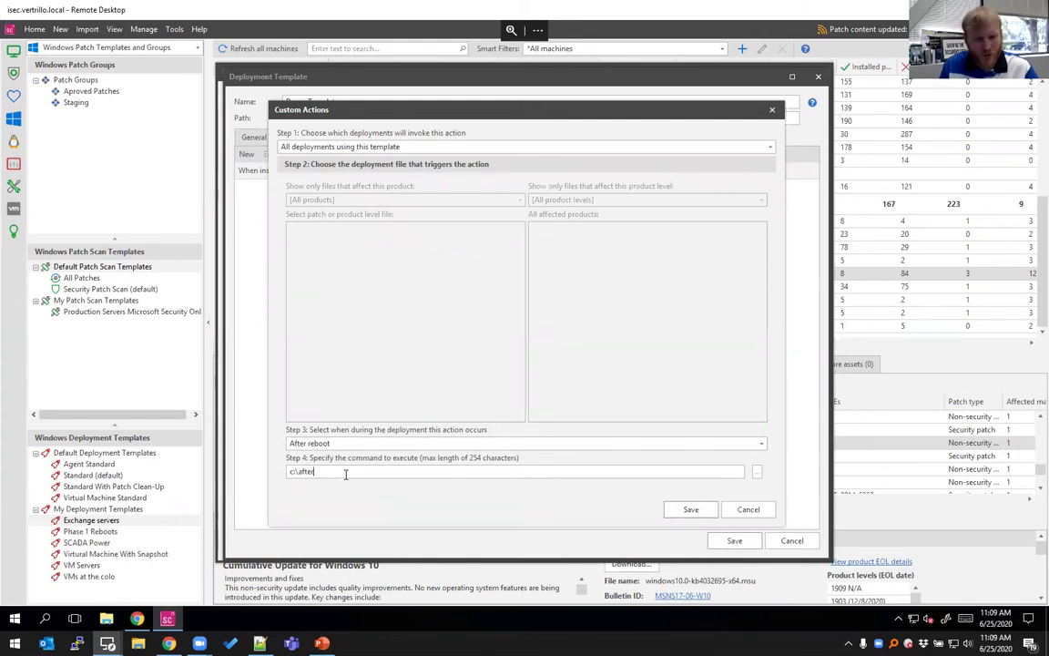
type("reboot.ps1")
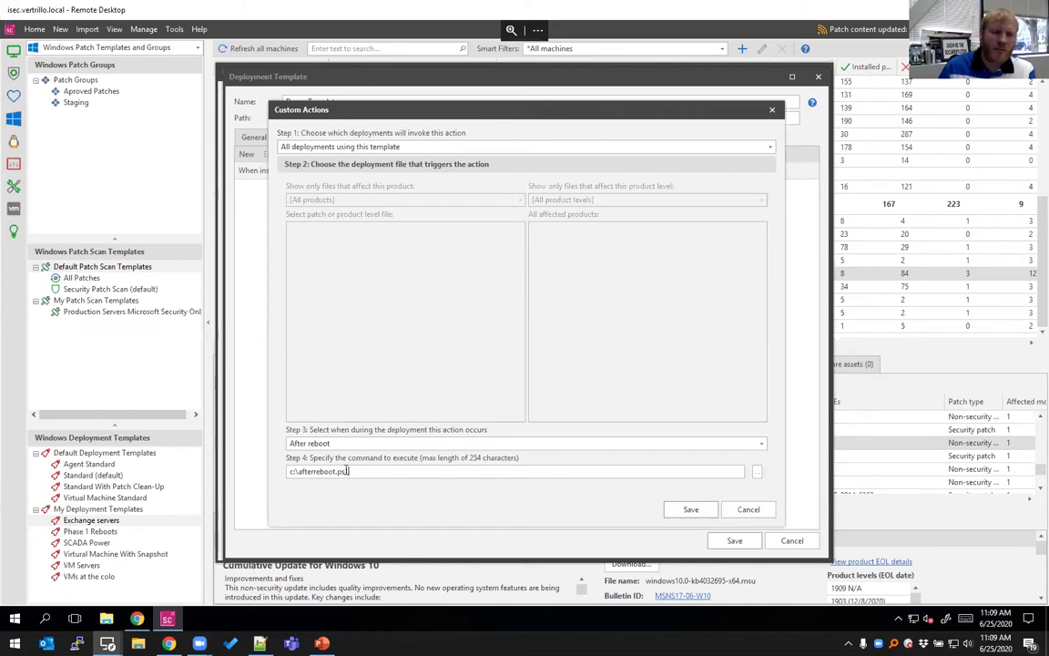
left_click(346, 443)
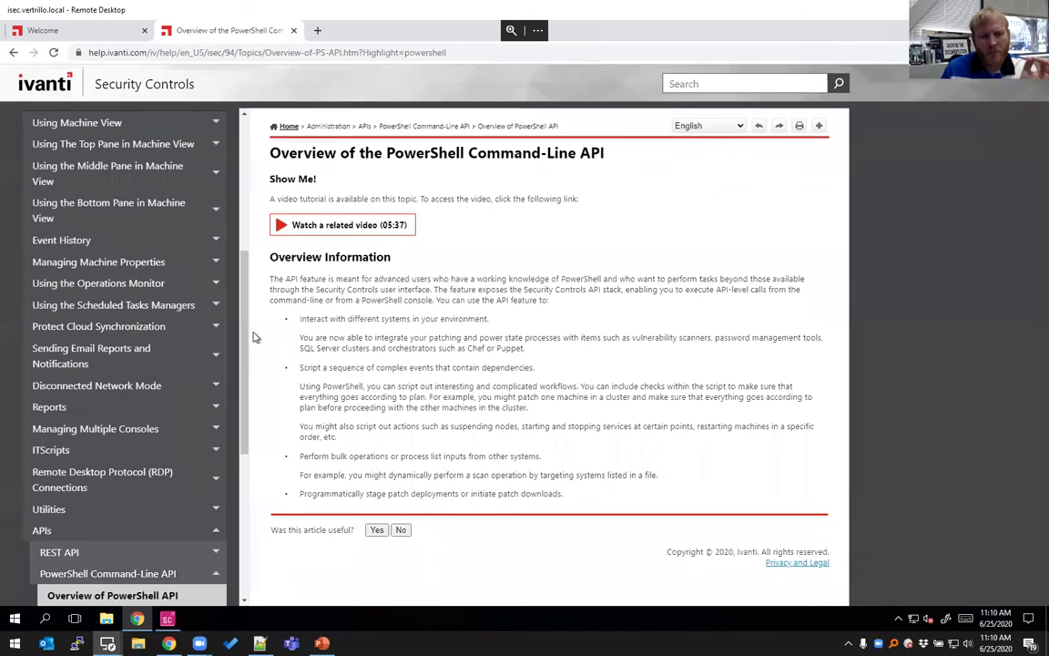
Step: Examine the PowerShell API use example for patching a clustered SQL Server and the available REST API functions in the Ivanti online help
scroll(225, 364, "down", 4)
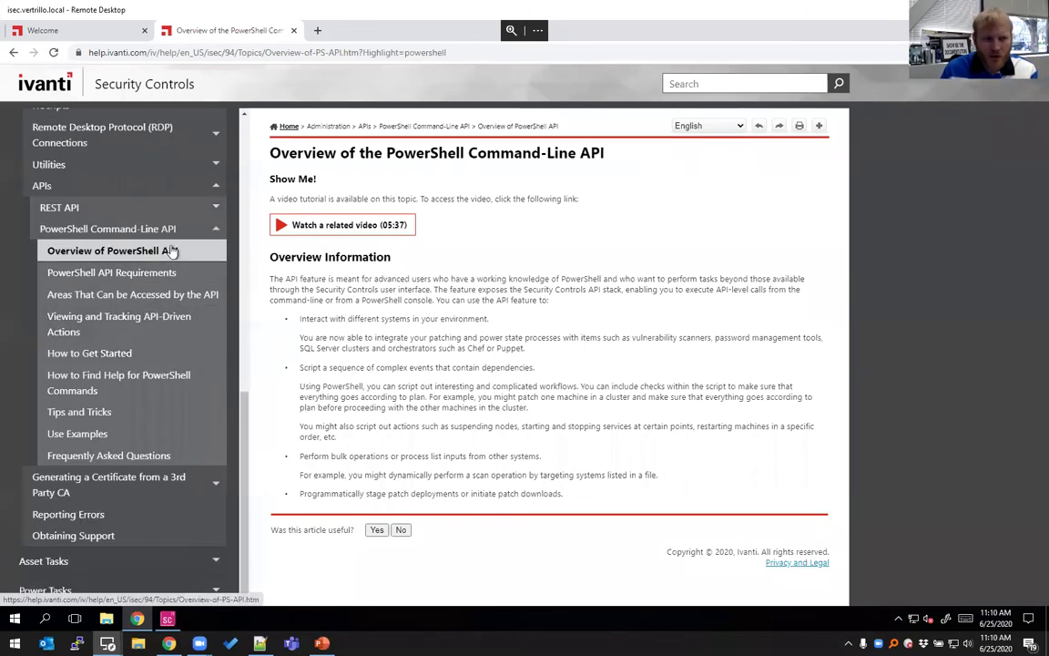
left_click(136, 442)
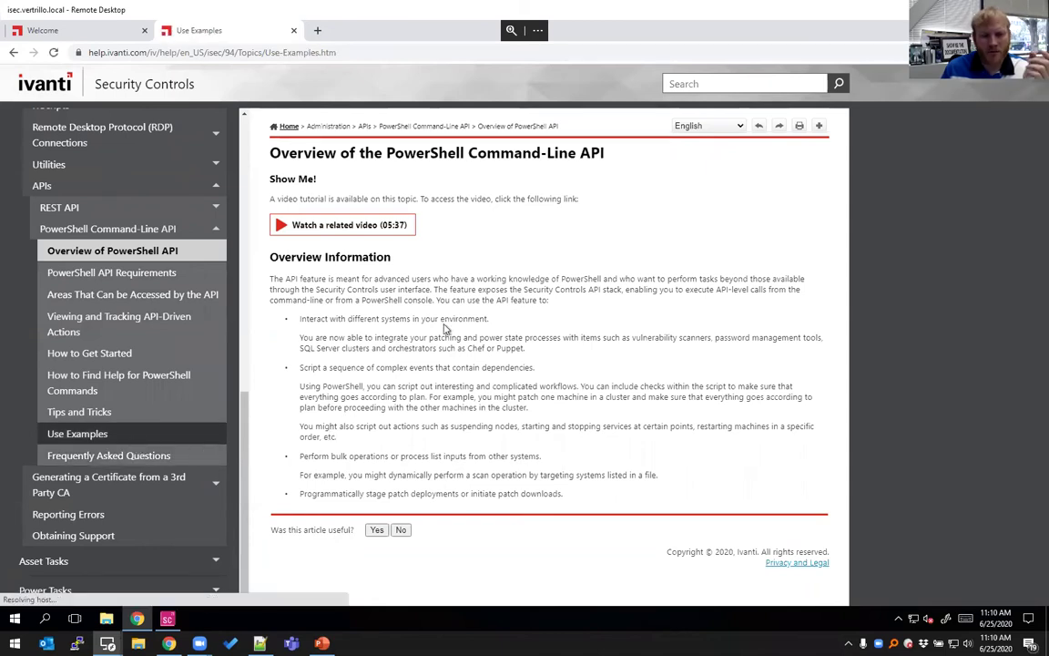
scroll(401, 182, "down", 3)
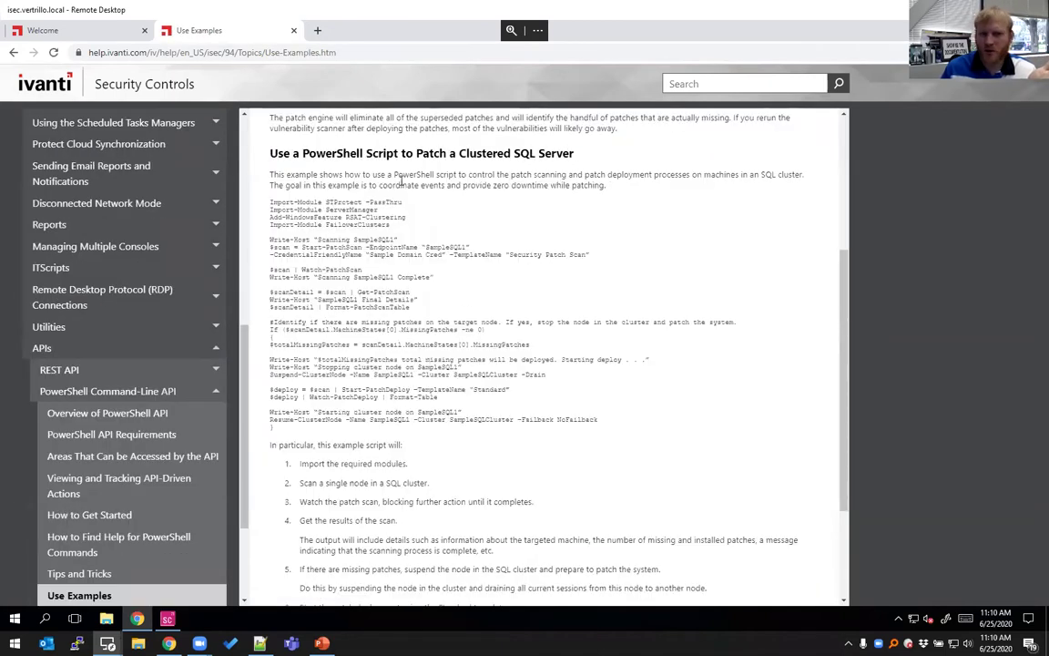
left_click_drag(335, 154, 518, 352)
left_click(573, 391)
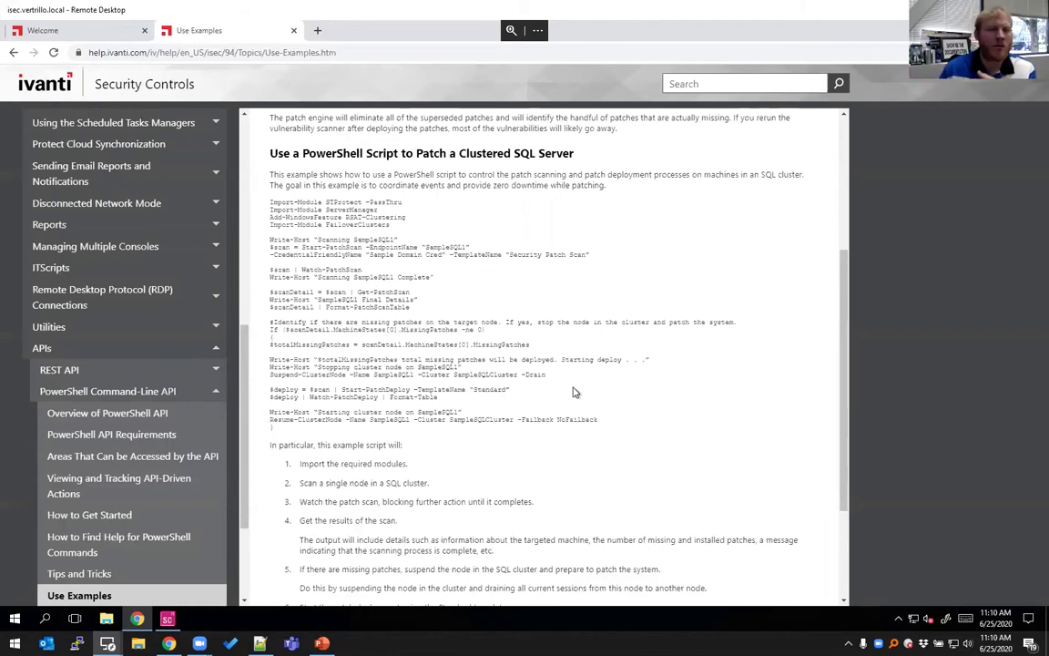
left_click_drag(552, 419, 318, 194)
left_click(318, 194)
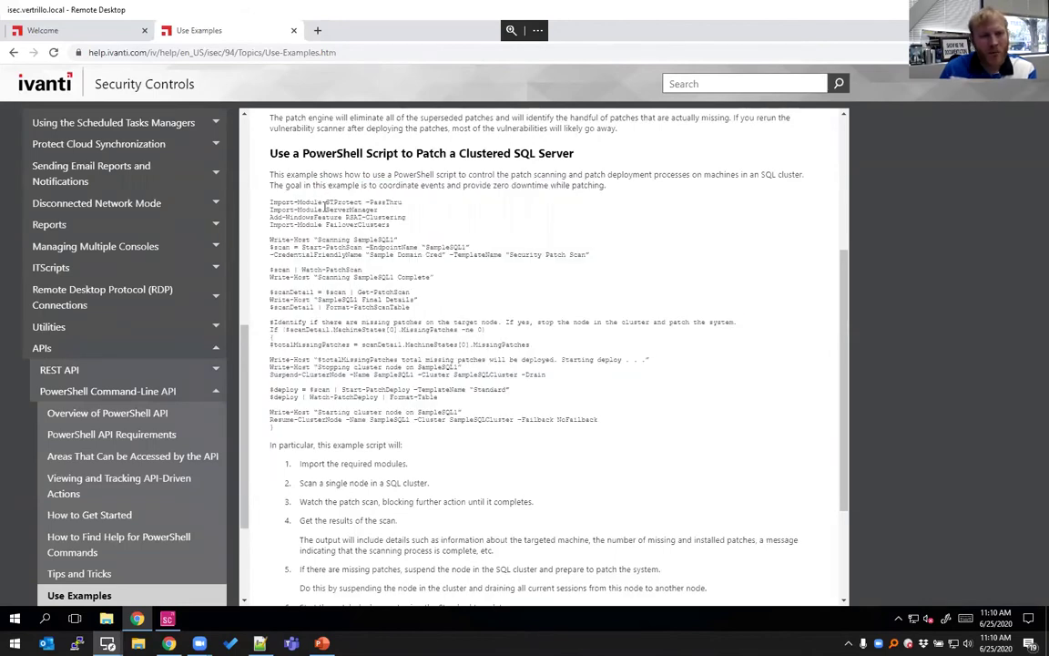
left_click(80, 29)
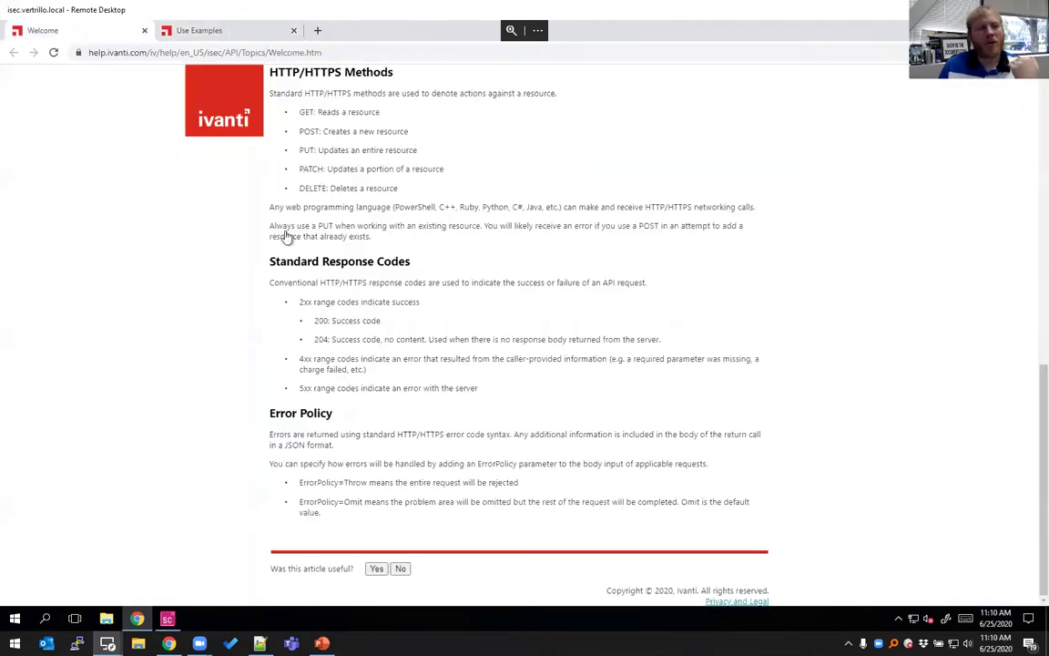
scroll(323, 253, "up", 10)
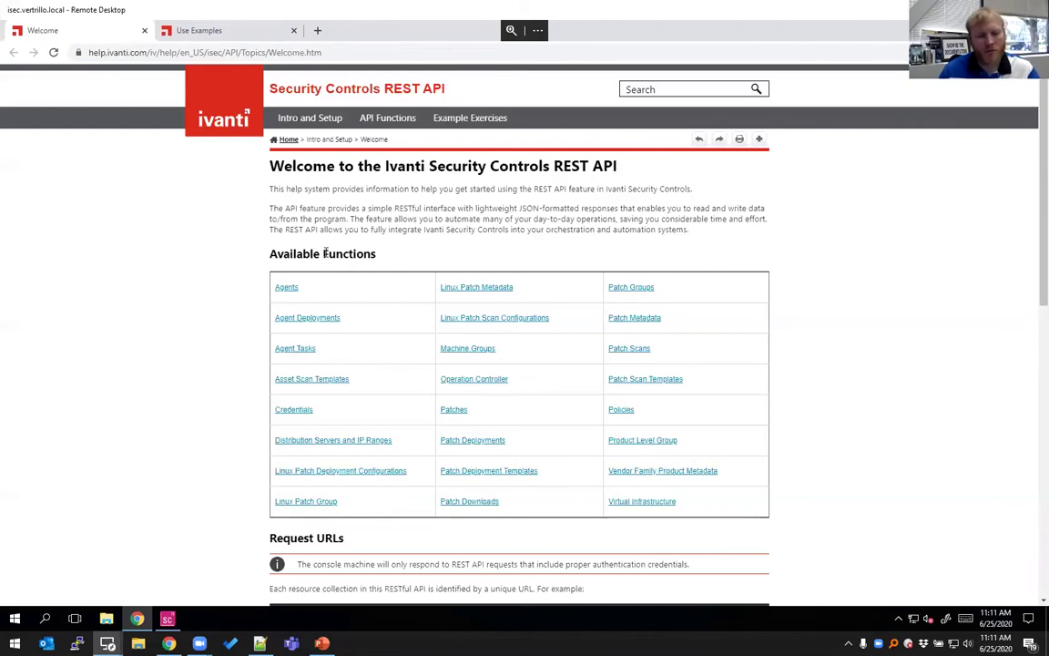
Step: Switch back to Ivanti Security Controls and save the after-reboot custom action
left_click(166, 618)
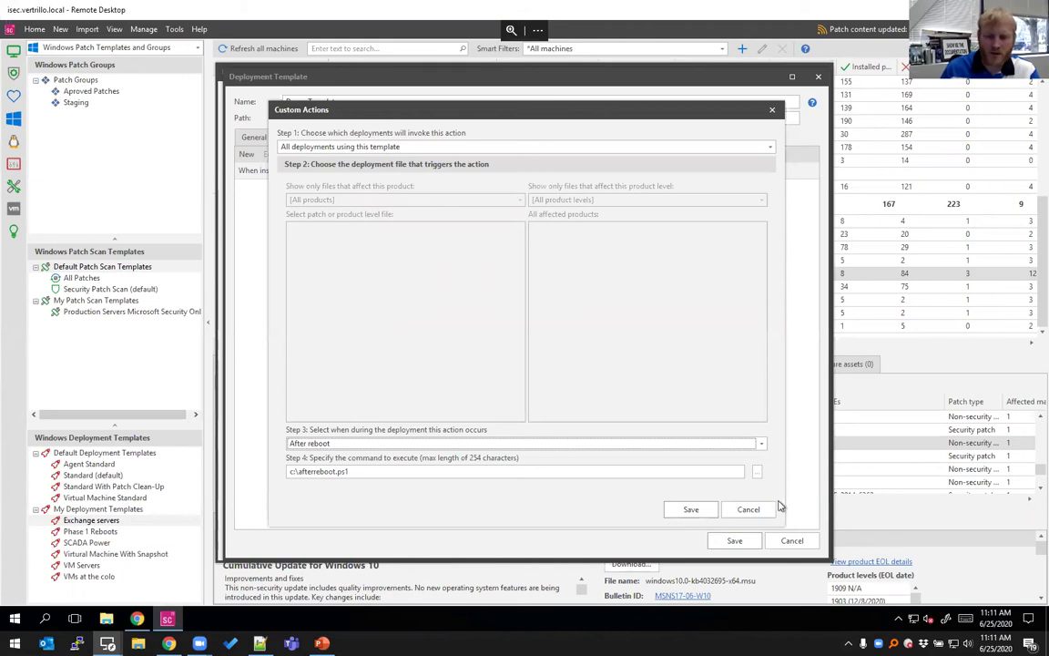
left_click(691, 509)
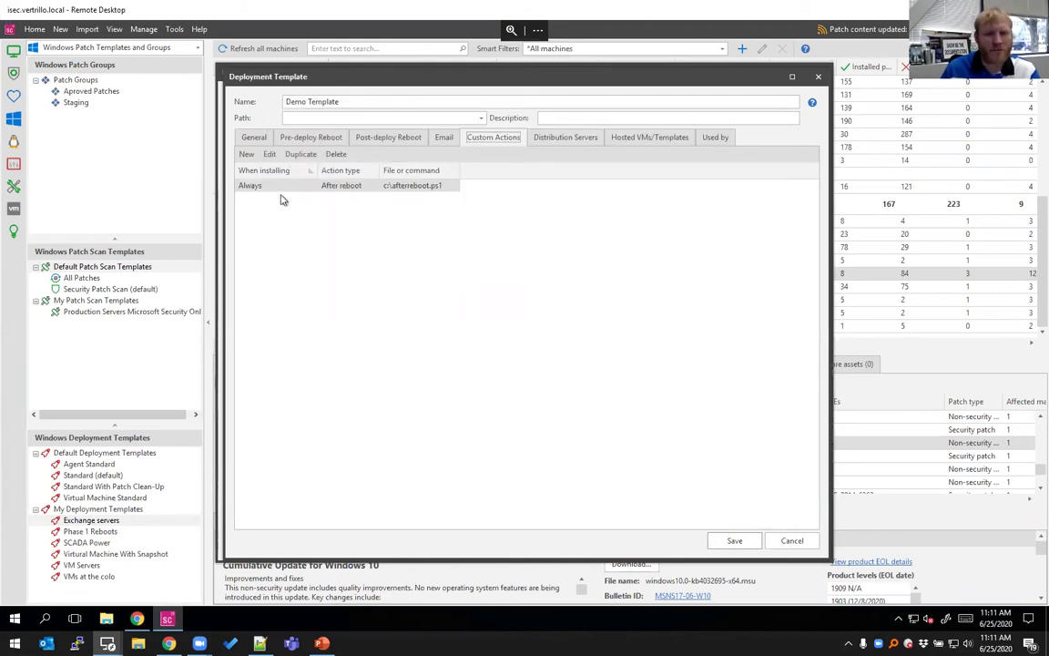
Step: Have the template use distribution servers by IP range, and check the applicable range in the usage preview
left_click(572, 140)
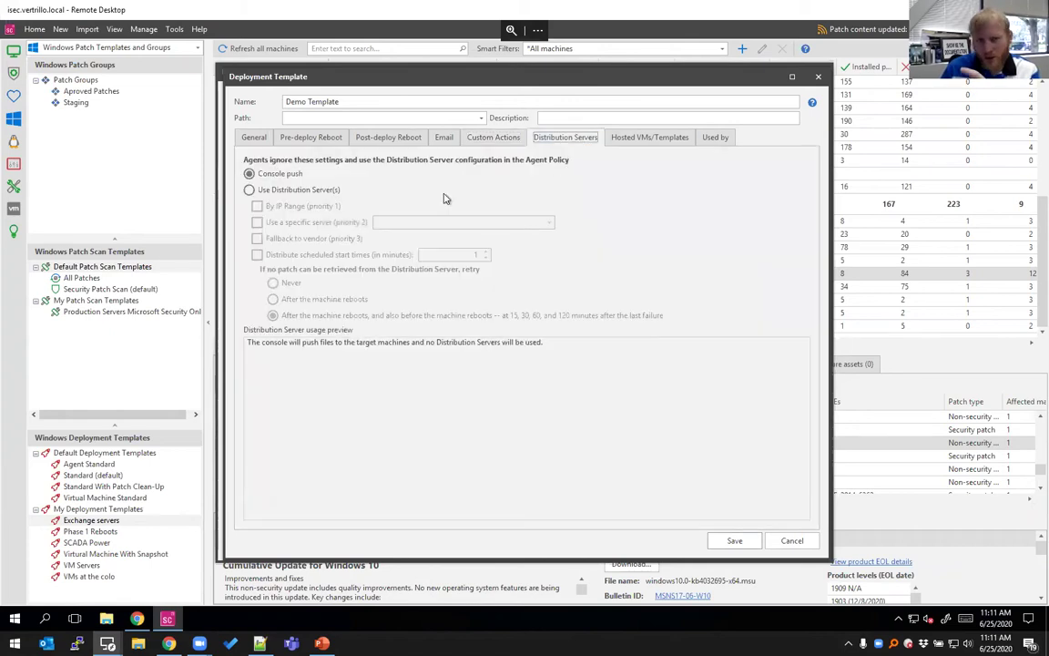
left_click(273, 189)
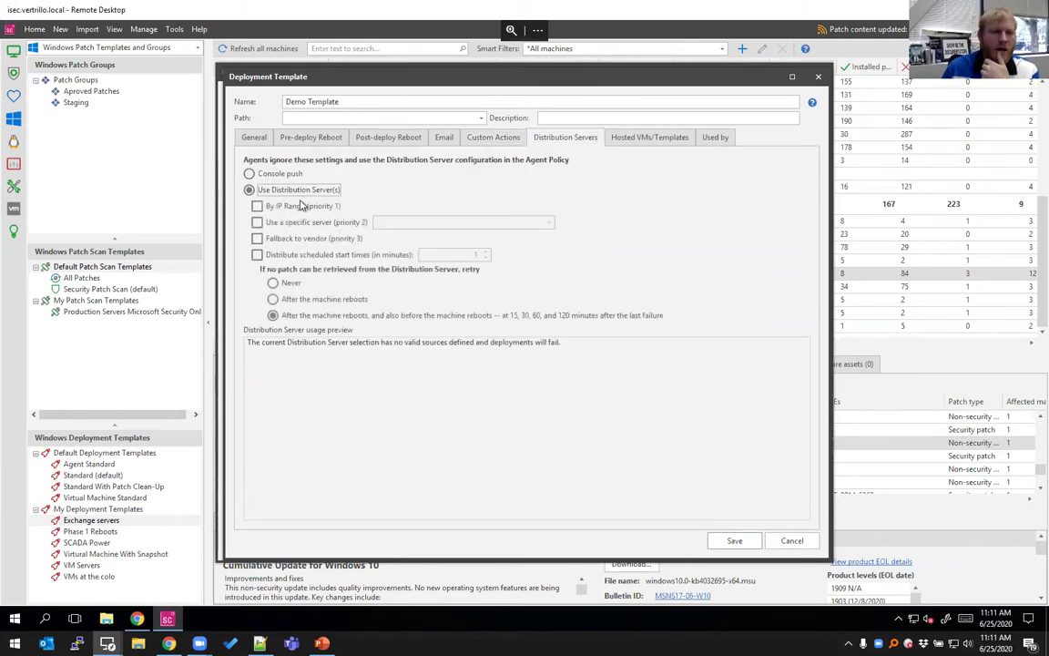
left_click(303, 206)
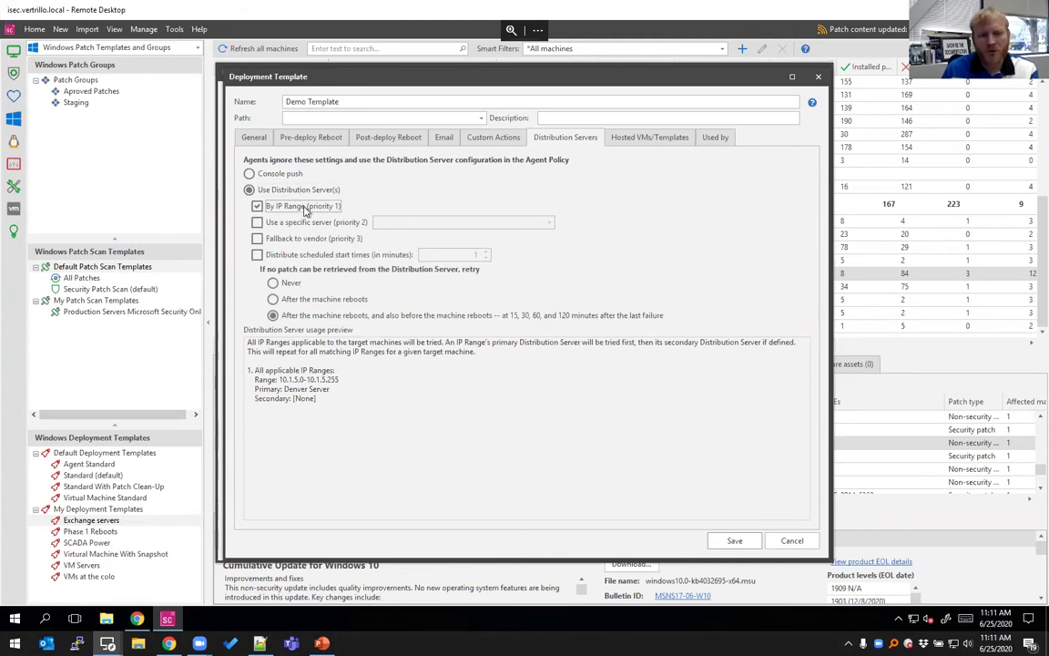
double_click(291, 379)
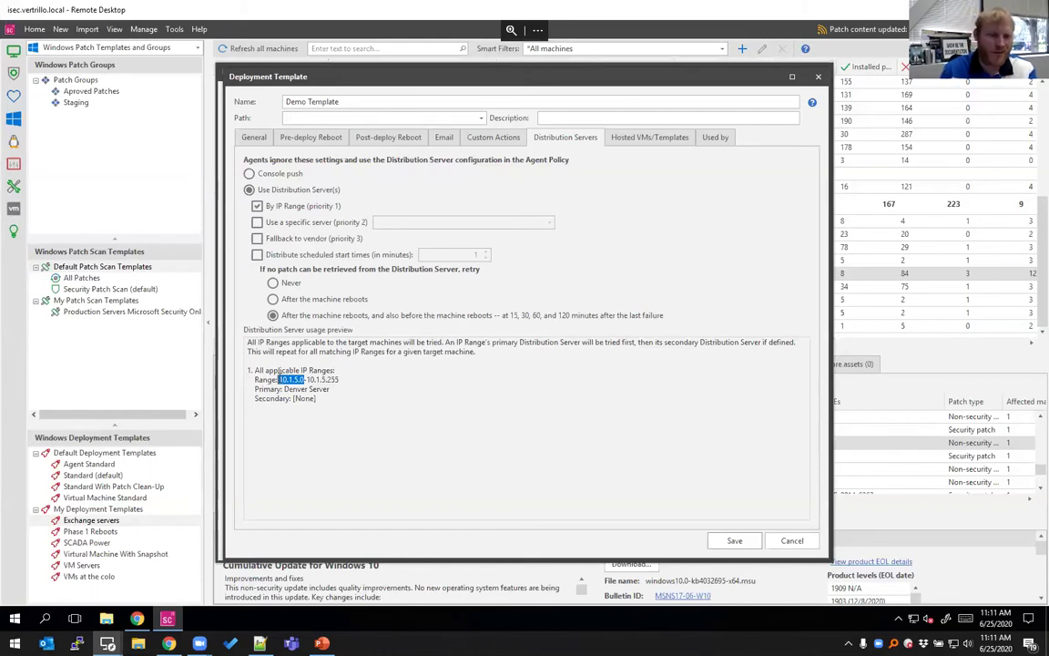
Step: Enable pre-deployment and post-deployment snapshots and deletion of old snapshots at an age of 2 days, and save the template
left_click(620, 157)
left_click(623, 140)
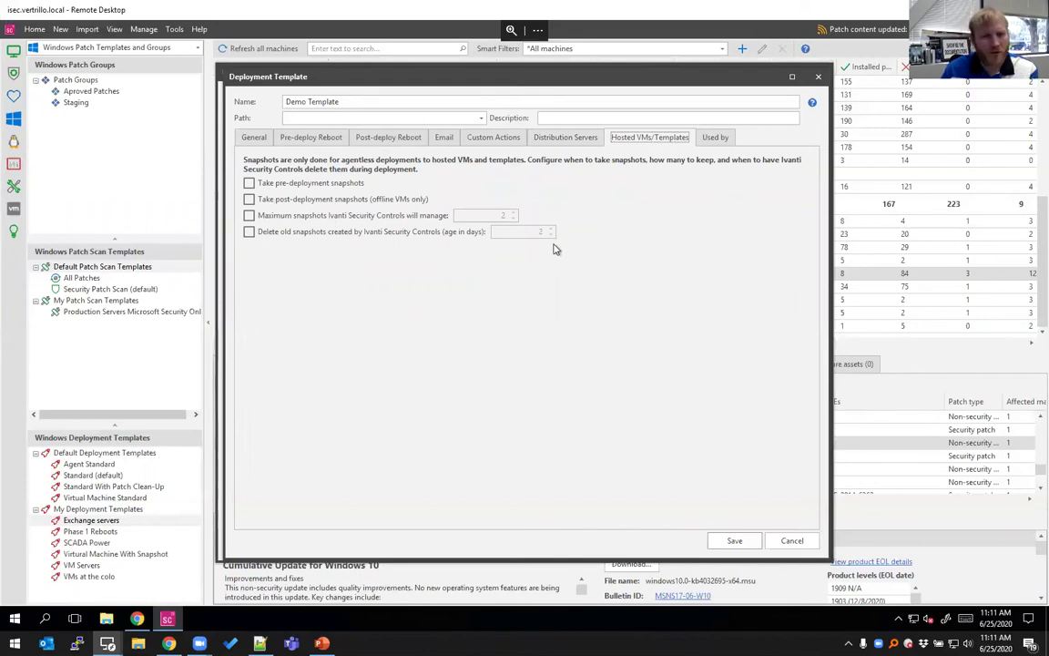
left_click(305, 183)
left_click(312, 200)
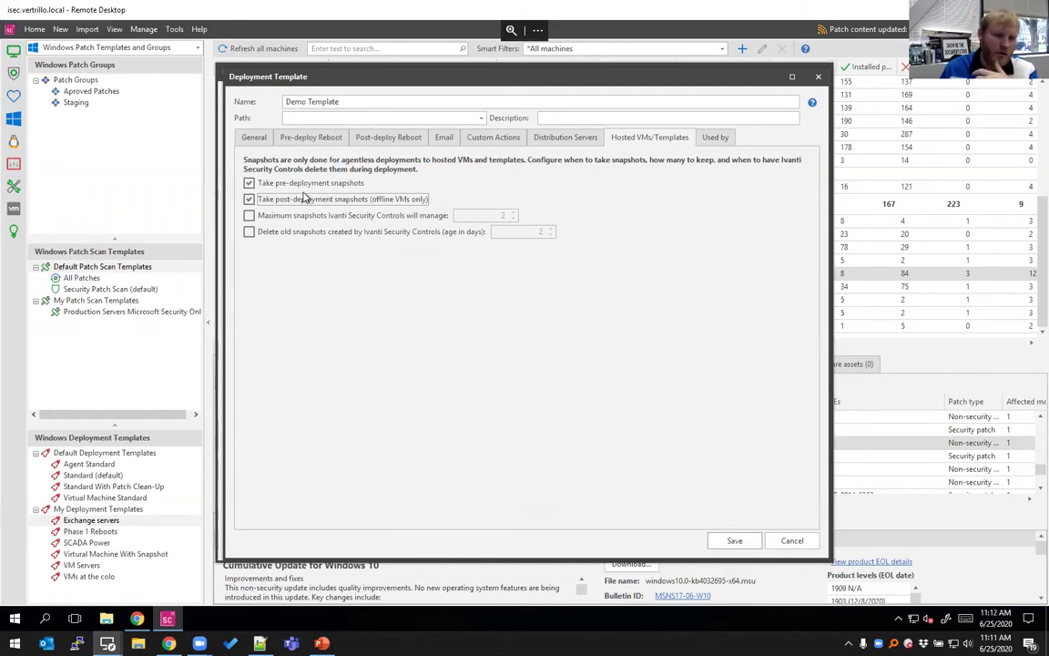
left_click(252, 231)
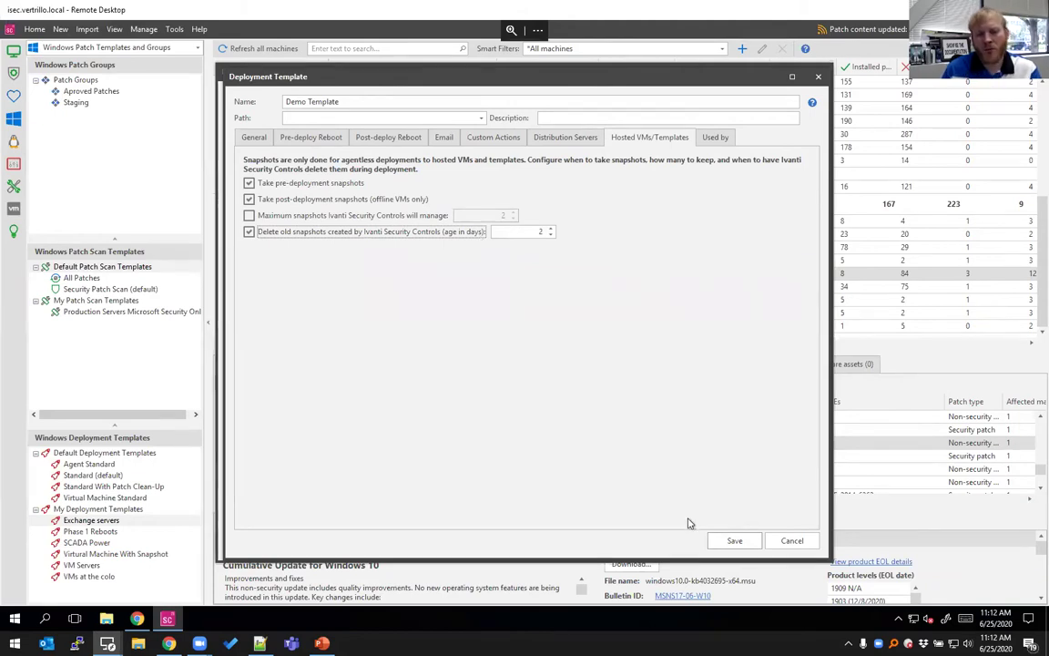
left_click(734, 540)
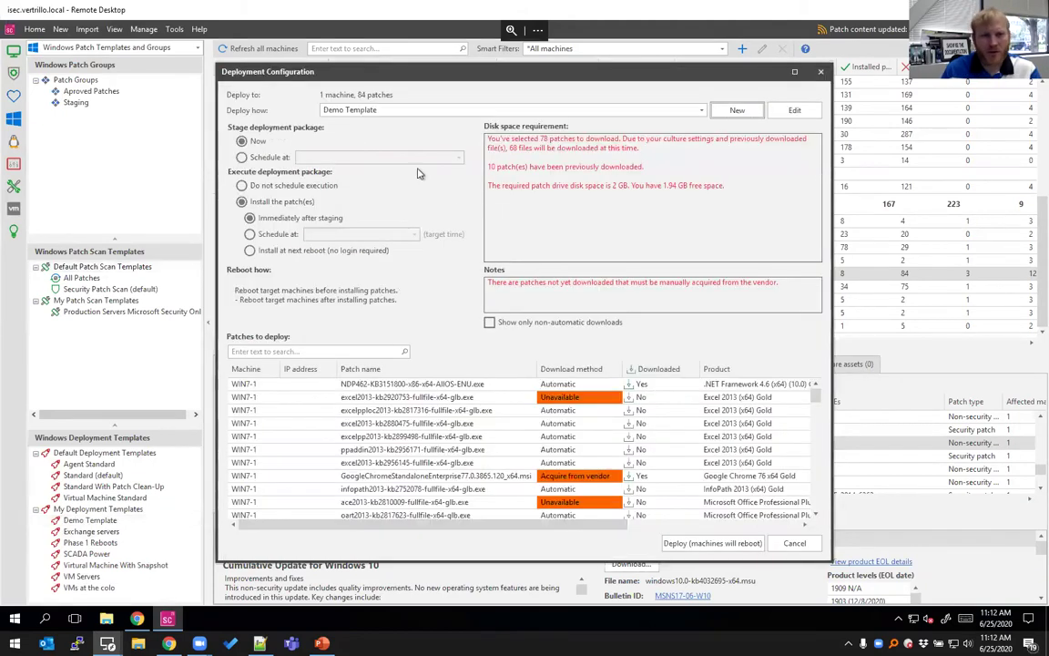
Step: Review the selectable deployment templates and the patches to deploy to WIN7-1, and leave the deployment configuration without deploying
left_click(374, 113)
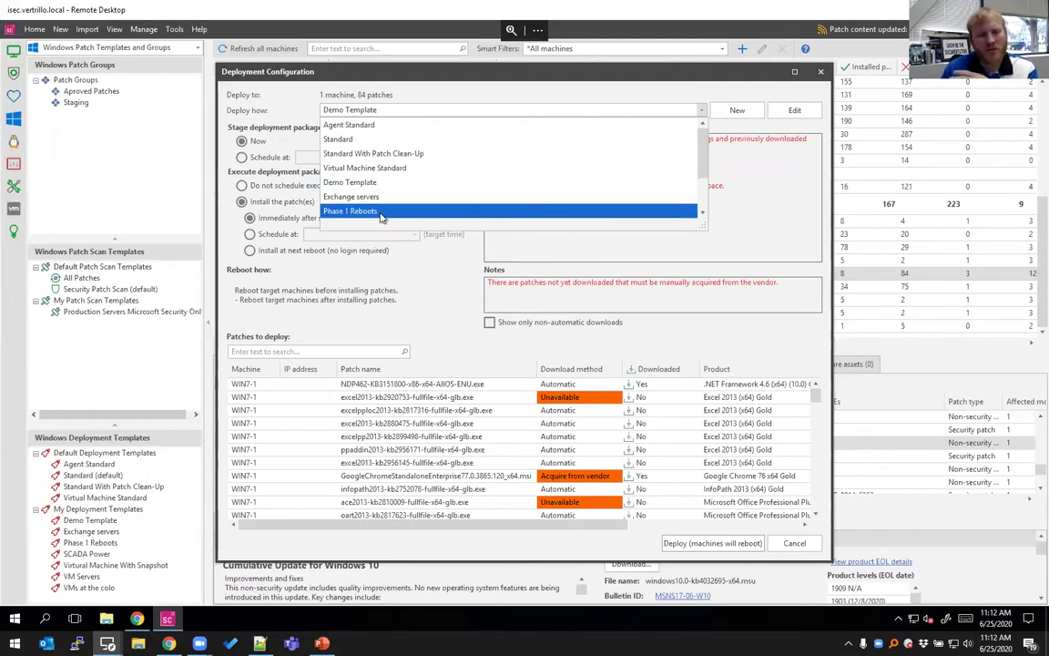
left_click(427, 93)
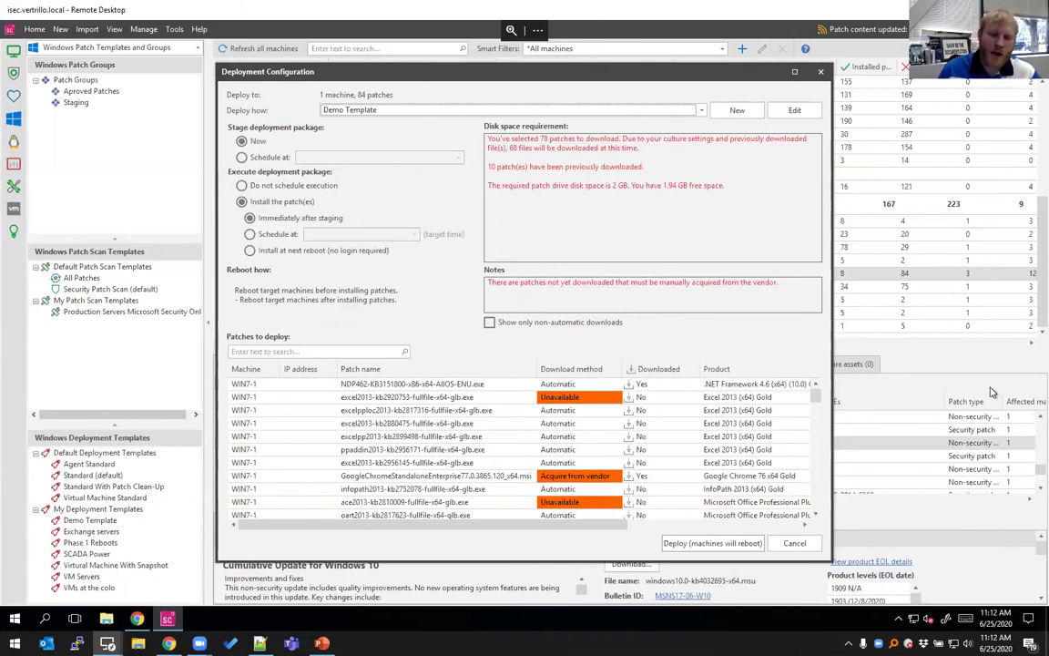
left_click(405, 410)
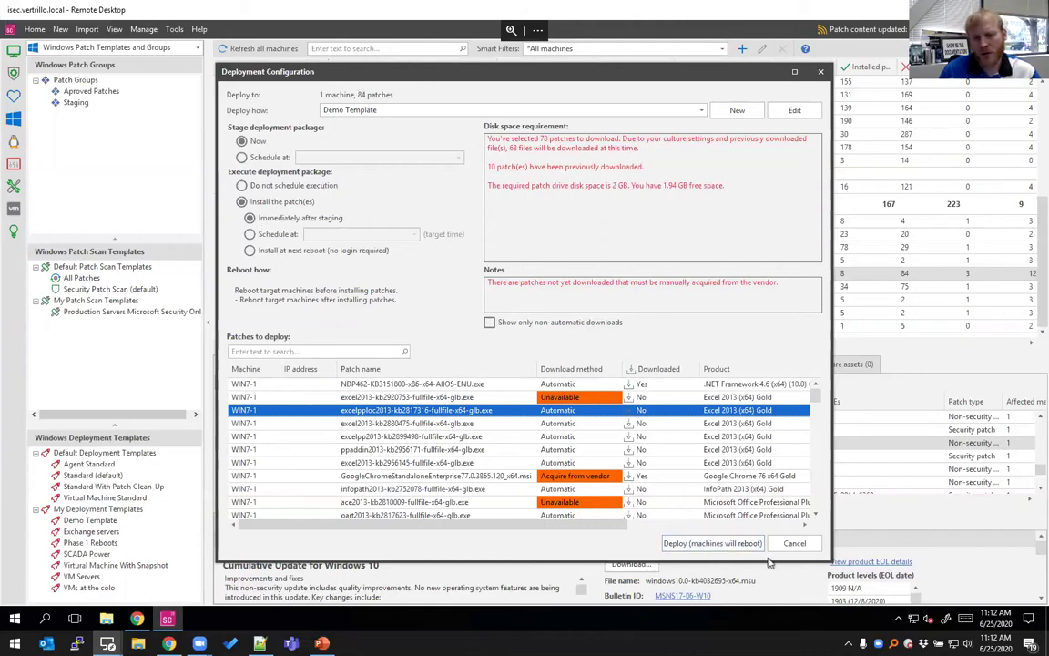
left_click(790, 544)
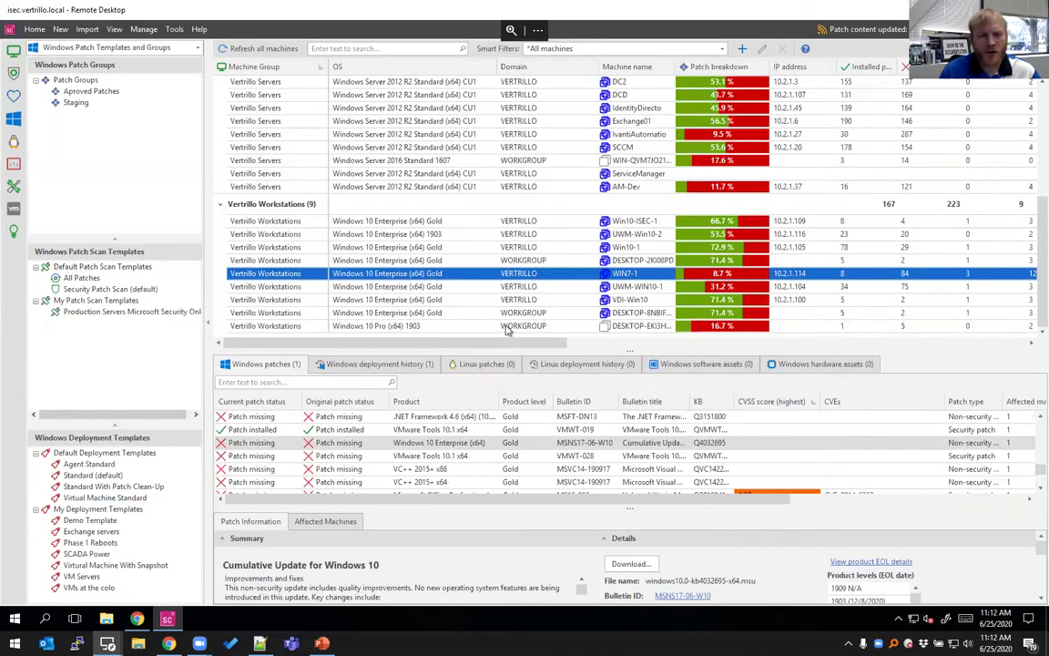
Step: Open the Windows Patches view and examine its patch type filters
left_click(417, 300)
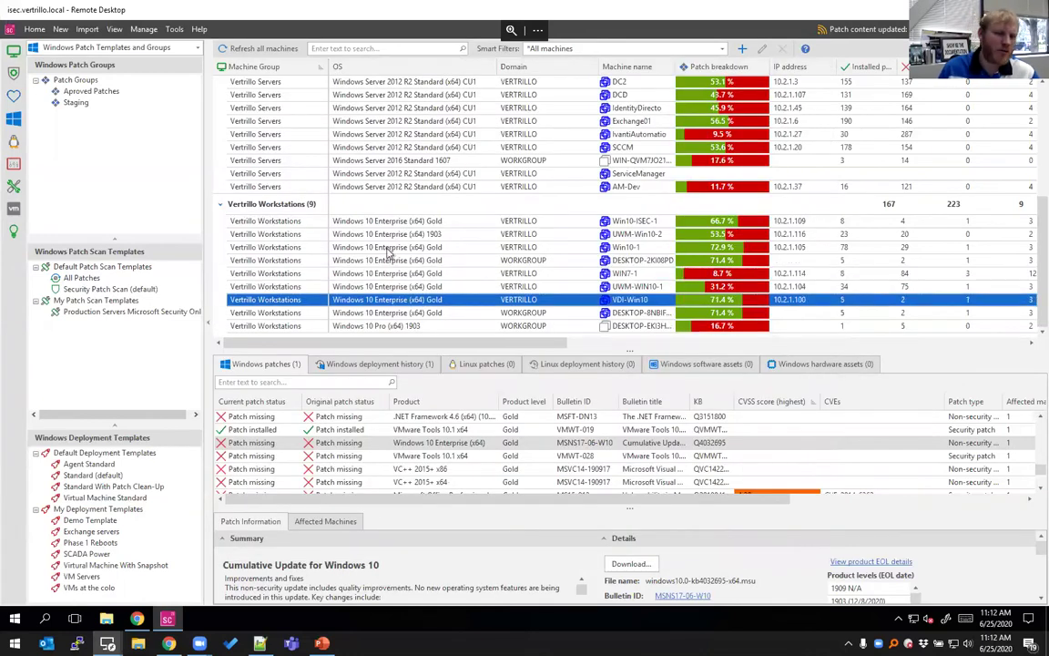
left_click(114, 29)
left_click(137, 84)
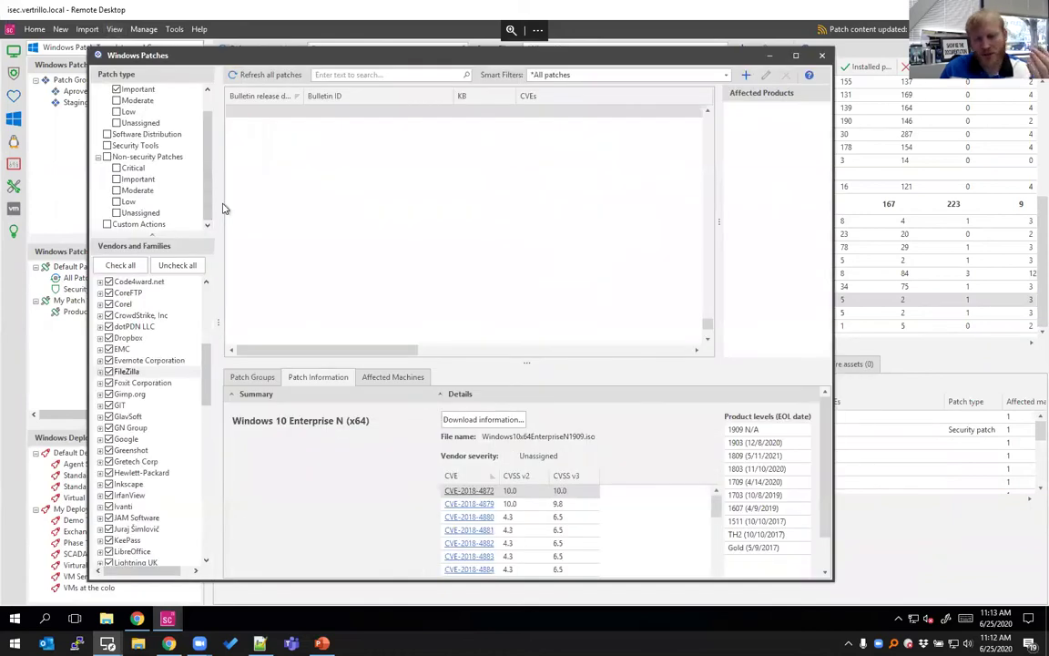
left_click_drag(332, 46, 416, 58)
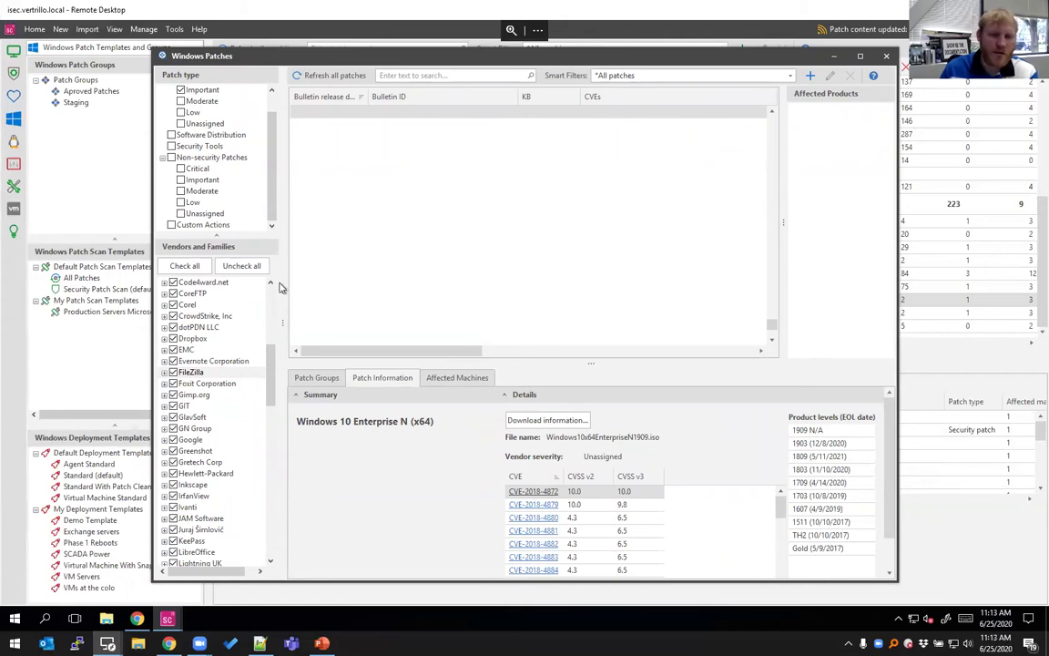
scroll(273, 140, "up", 2)
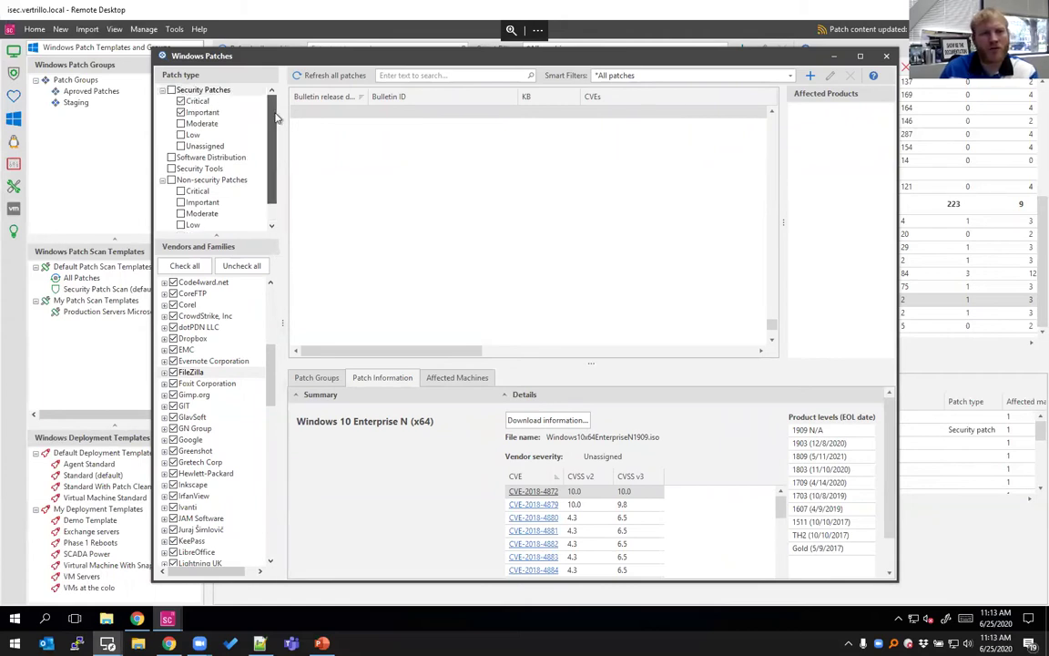
Step: Include all severities of both Security Patches and Non-security Patches in the patch type filter
left_click(171, 90)
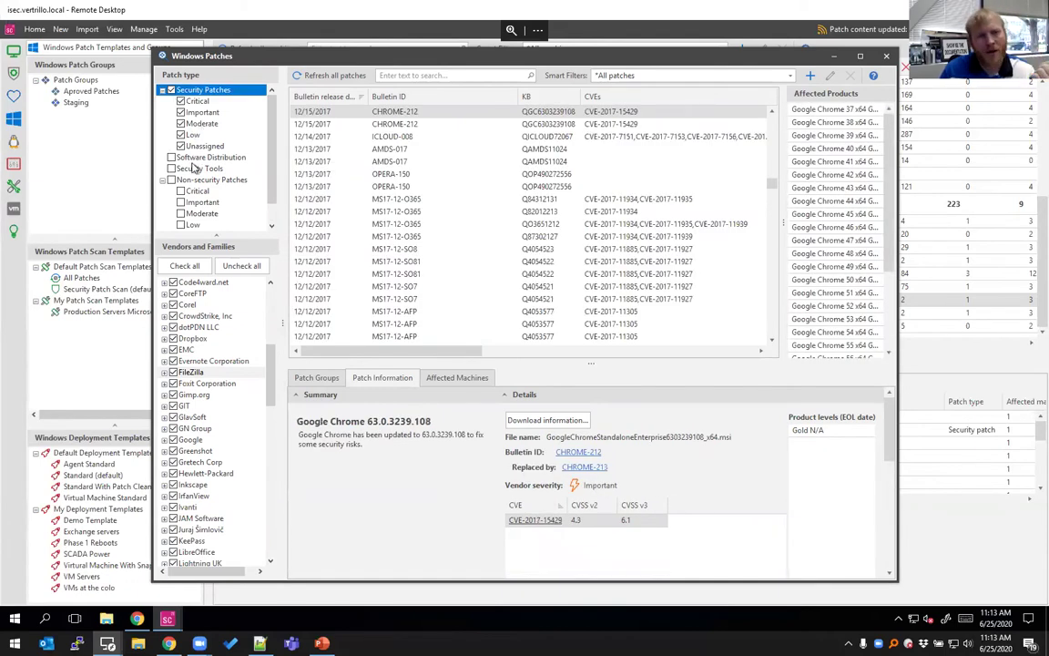
left_click(195, 159)
left_click(182, 168)
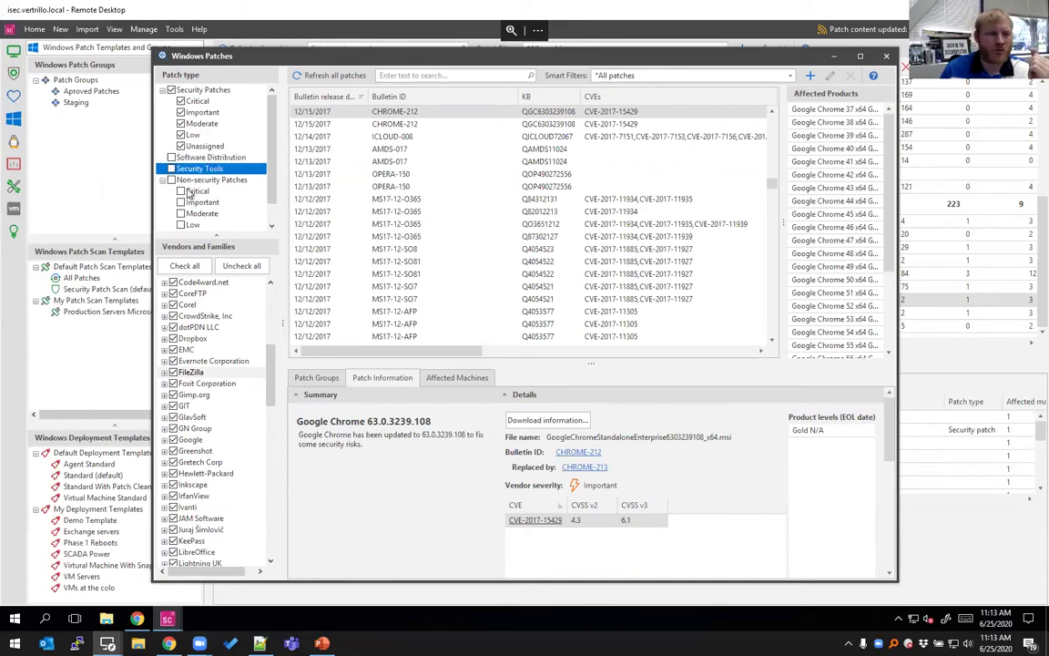
left_click(182, 180)
left_click(172, 179)
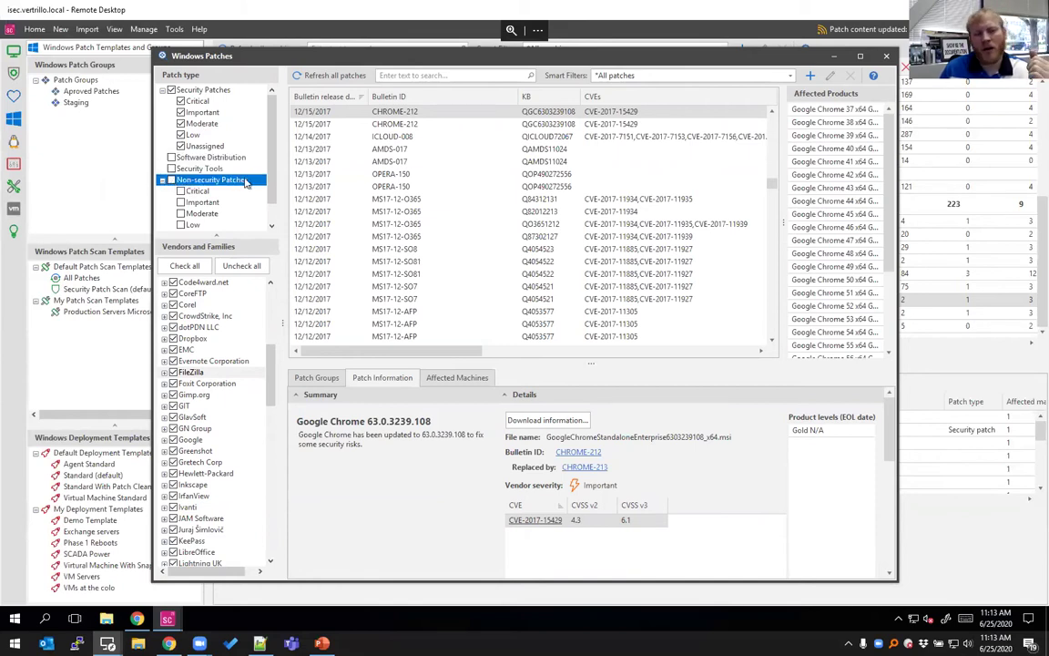
left_click(197, 115)
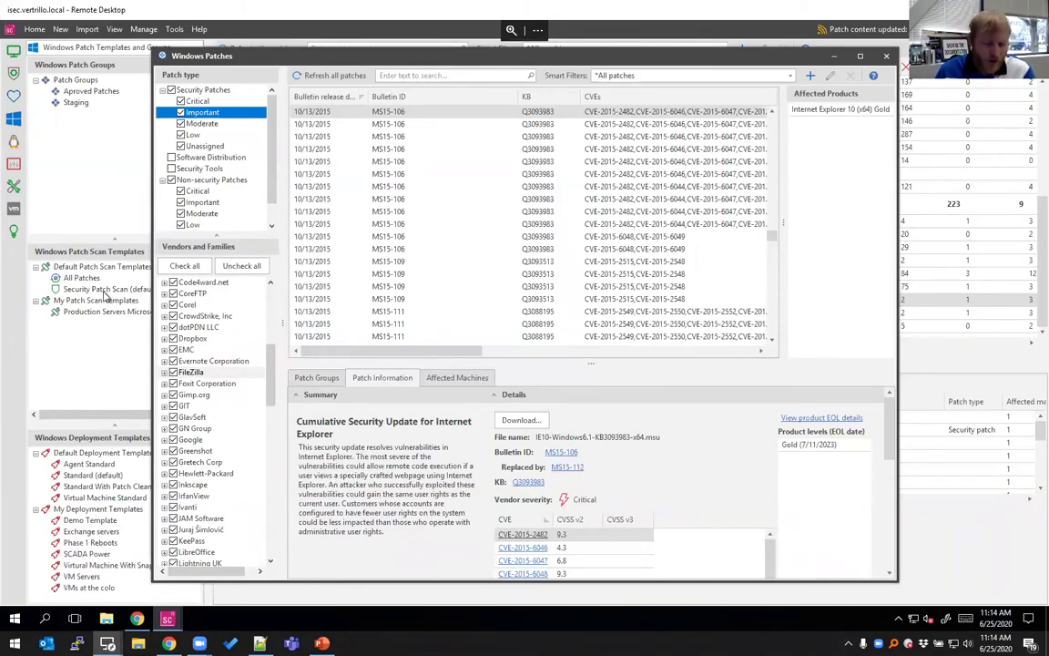
Step: Look through the vendors and product families covered by the Windows patch catalog
scroll(270, 294, "up", 8)
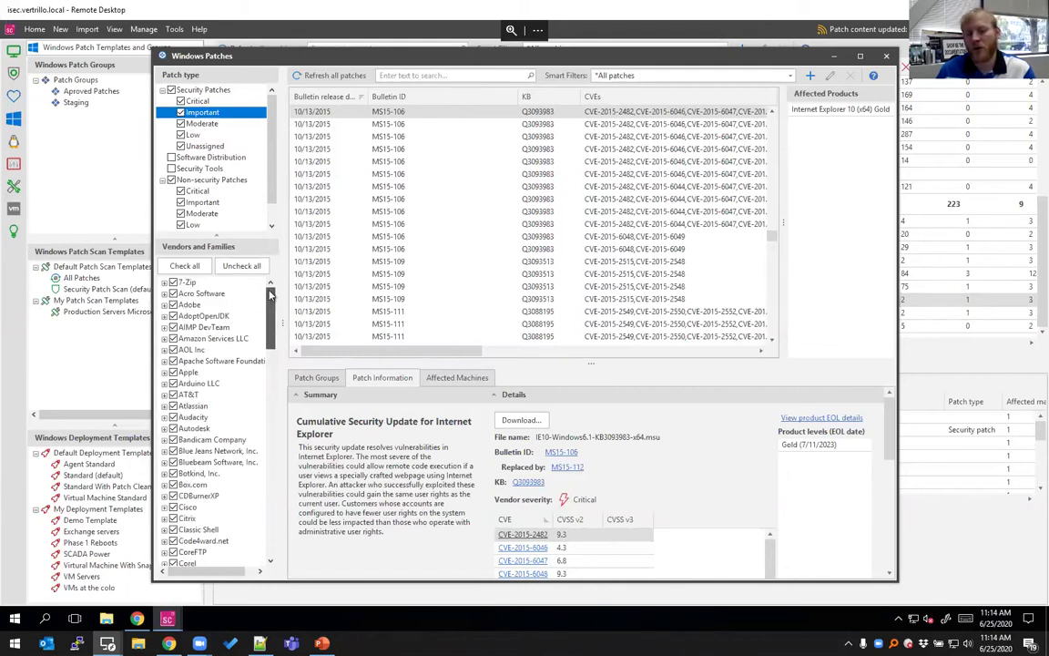
left_click(242, 296)
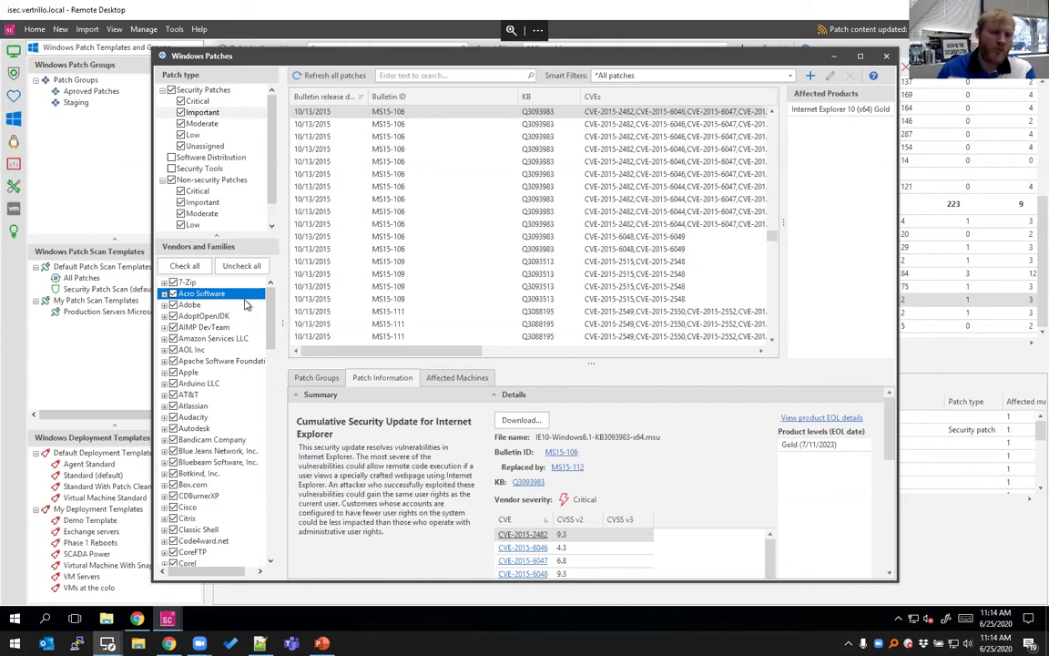
left_click_drag(270, 312, 267, 365)
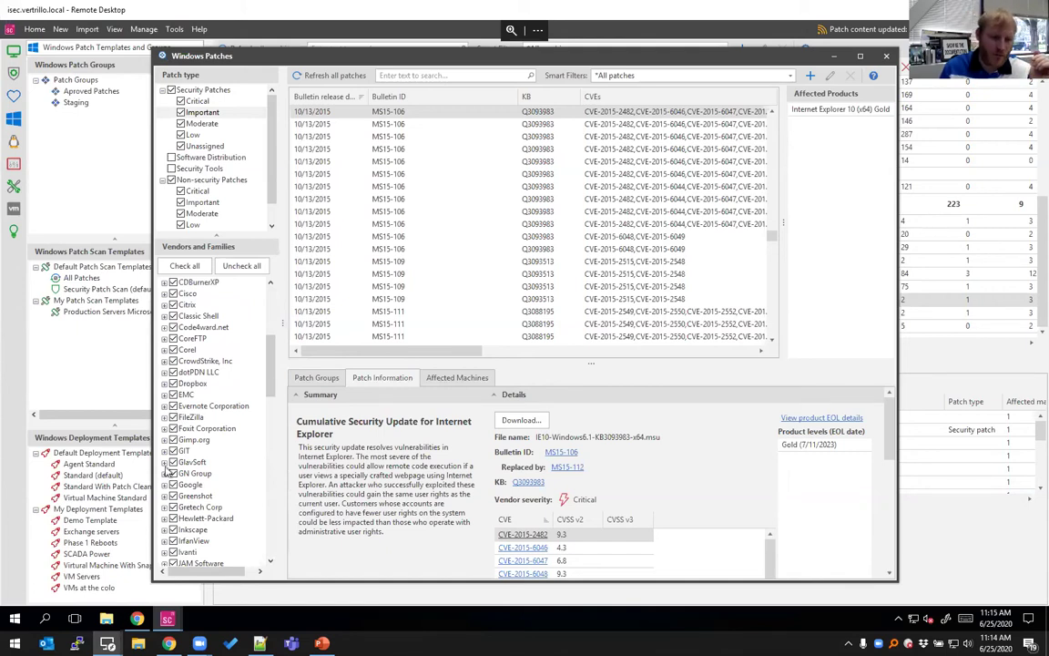
left_click_drag(269, 361, 270, 367)
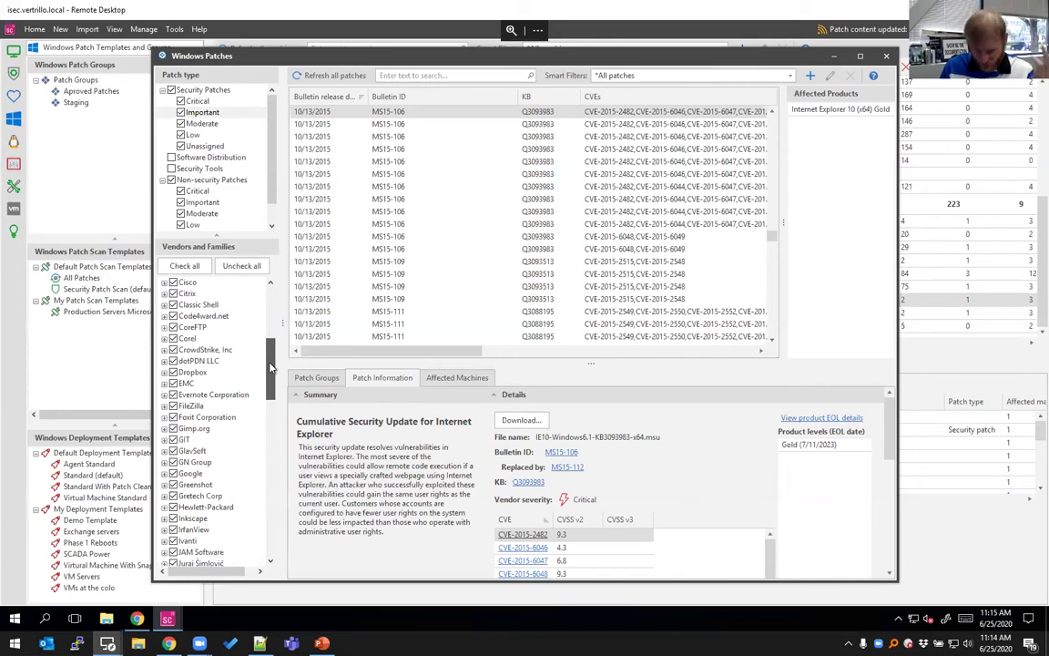
left_click_drag(270, 367, 269, 427)
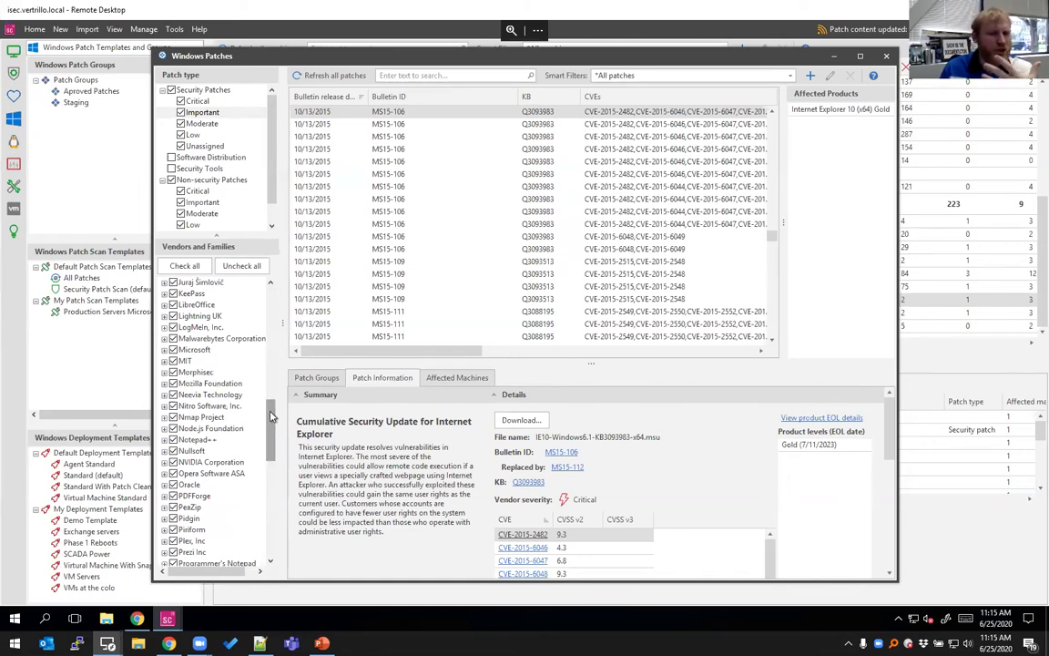
left_click_drag(271, 414, 279, 354)
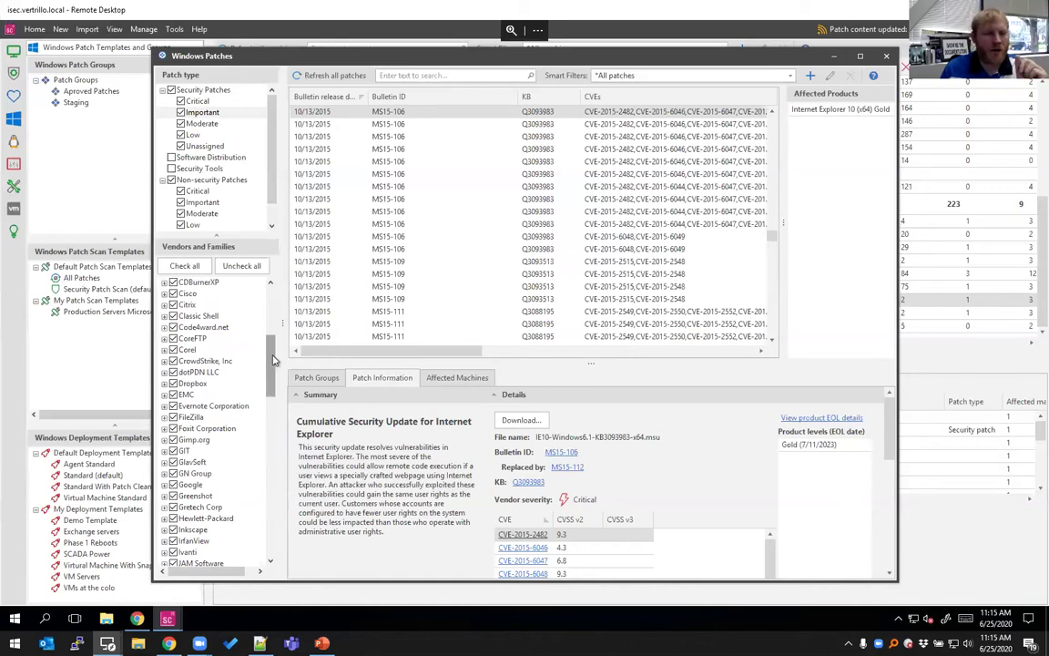
left_click_drag(273, 360, 274, 288)
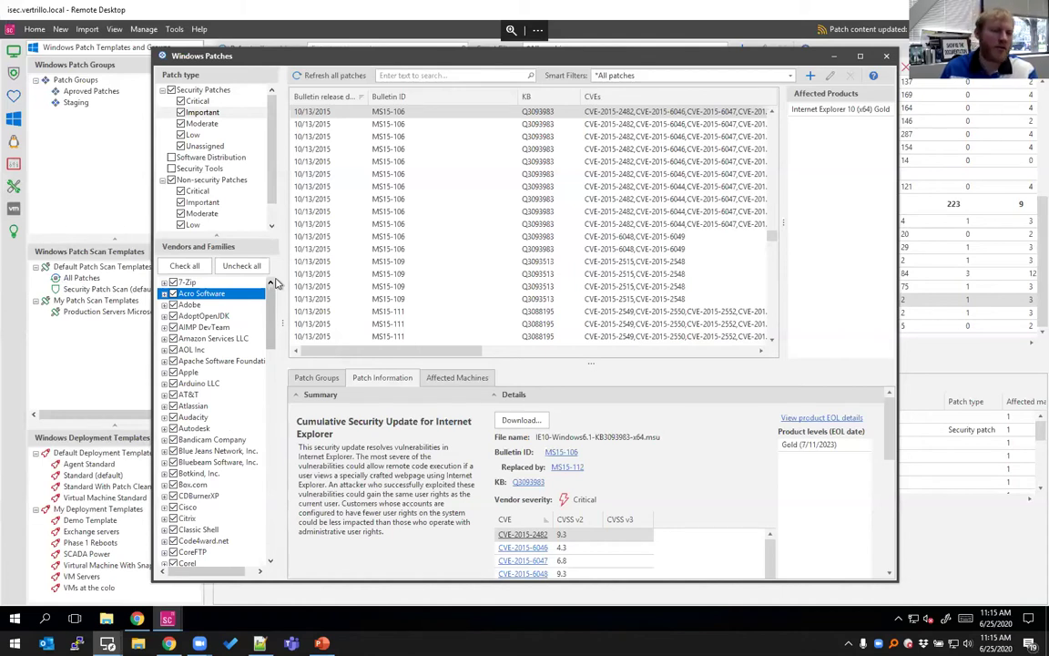
mouse_move(274, 283)
left_mouse_down()
mouse_move(274, 514)
mouse_move(271, 284)
left_mouse_up()
left_click(191, 294)
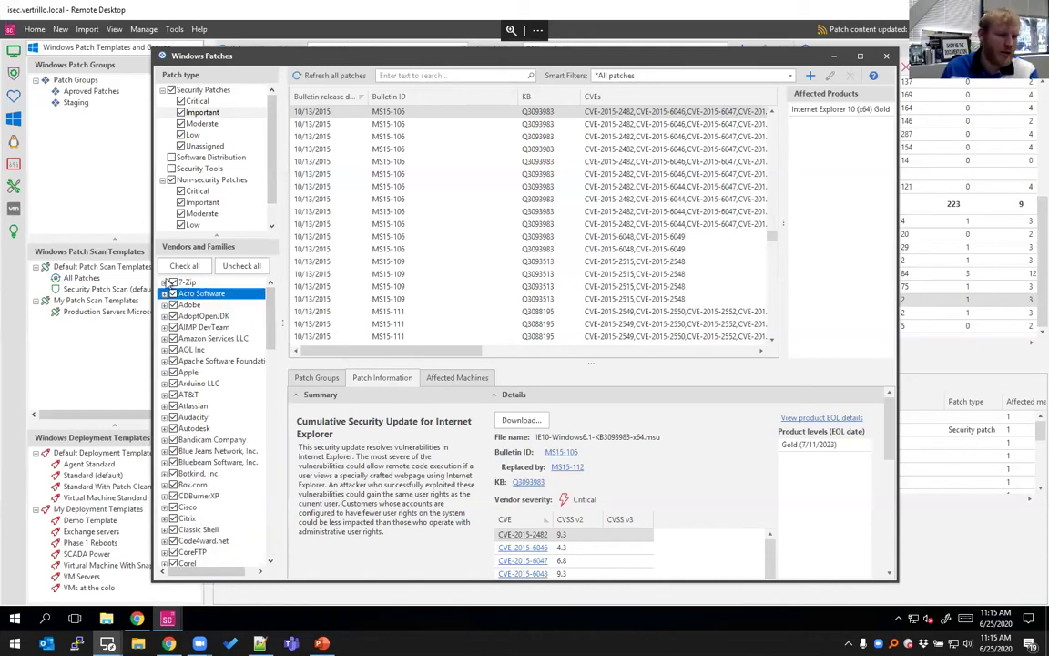
Step: Exclude all vendors and try filtering the patches to the Microsoft Defender family only
left_click(235, 267)
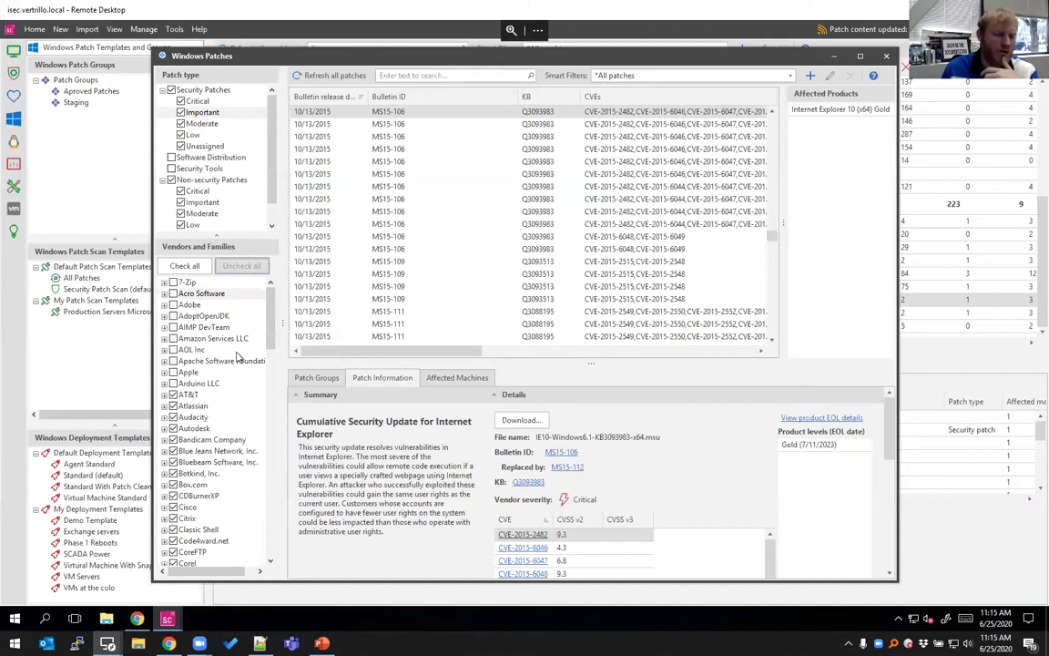
left_click_drag(273, 328, 270, 428)
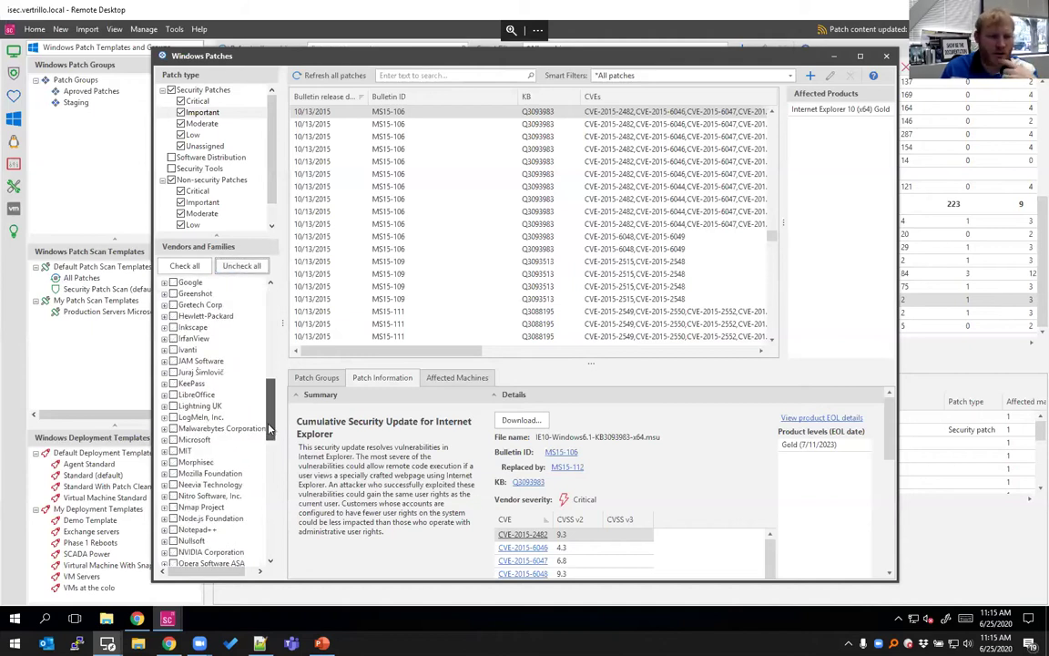
left_click(164, 439)
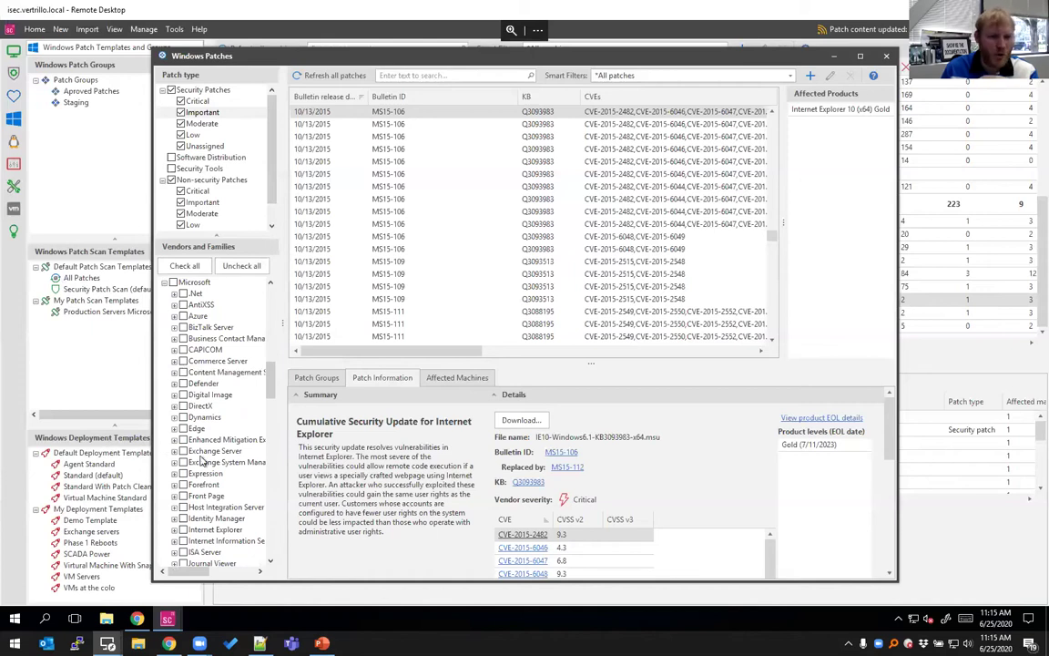
left_click(183, 384)
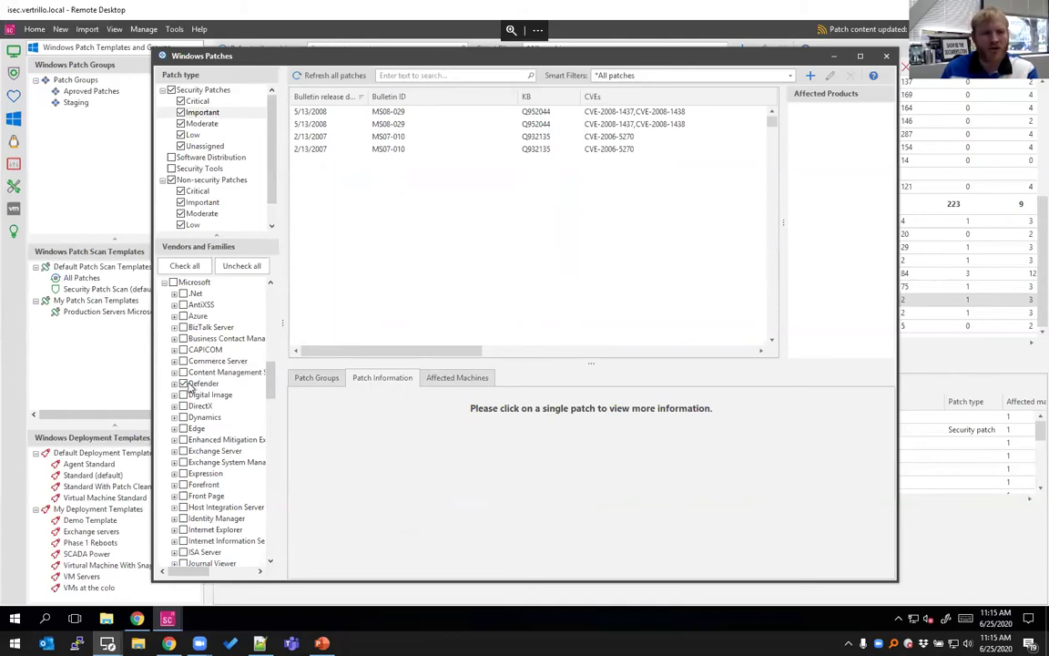
left_click(190, 384)
Step: Include all vendors and families in the filter again and close the Windows Patches window
scroll(273, 341, "up", 4)
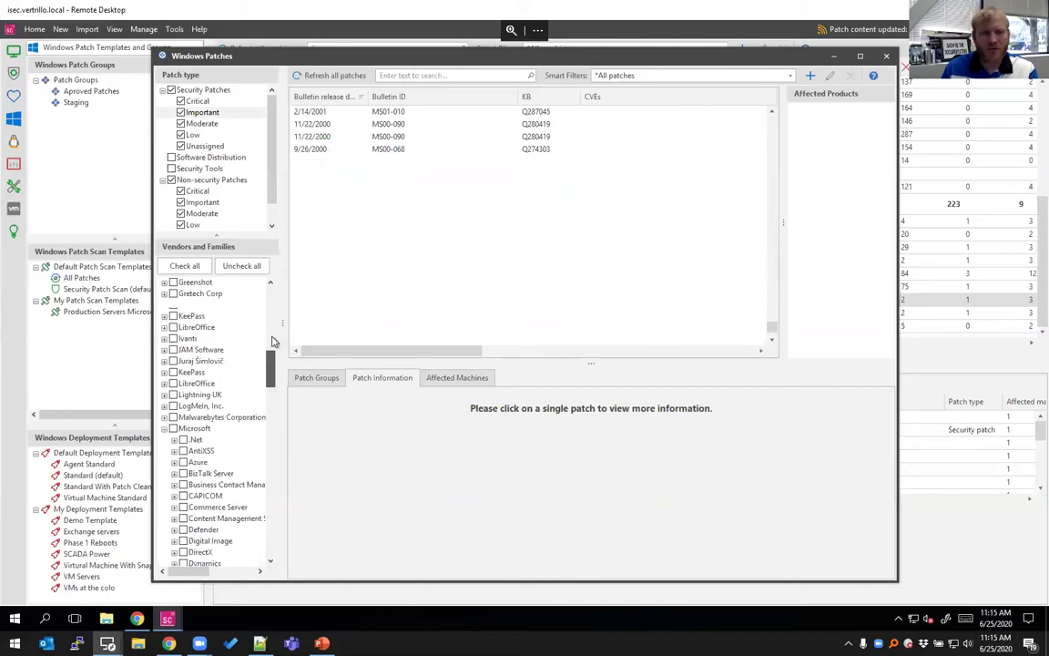
scroll(273, 342, "up", 15)
left_click(199, 265)
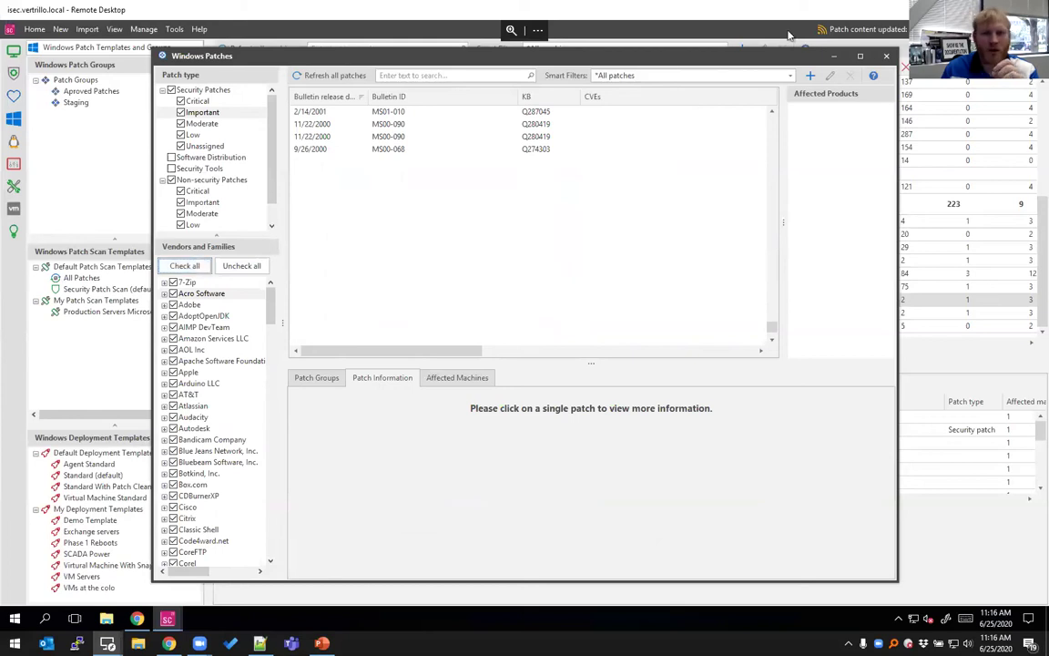
left_click(894, 59)
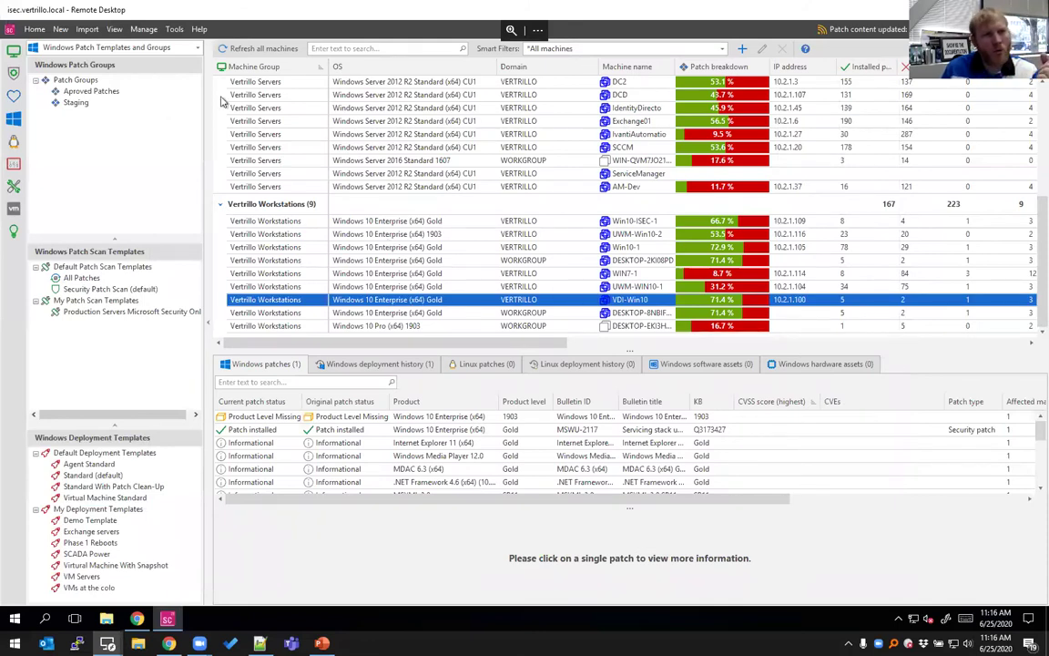
Step: Show the Virtual Inventory and examine vcenter.vertrillo.local and its host esx1.vertrillo.local
left_click(14, 210)
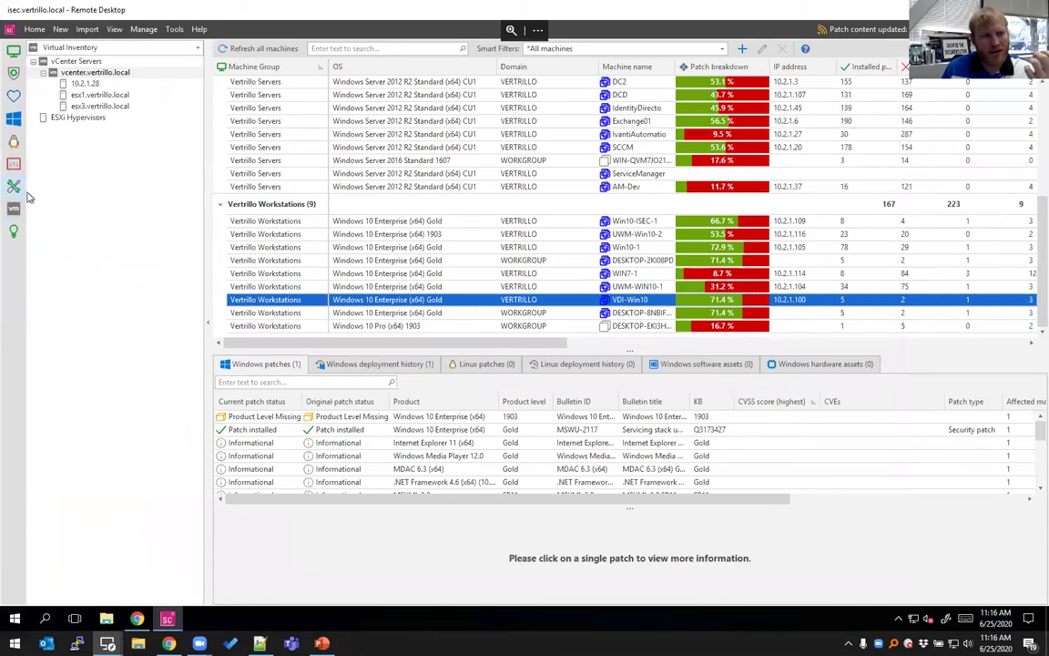
left_click(98, 72)
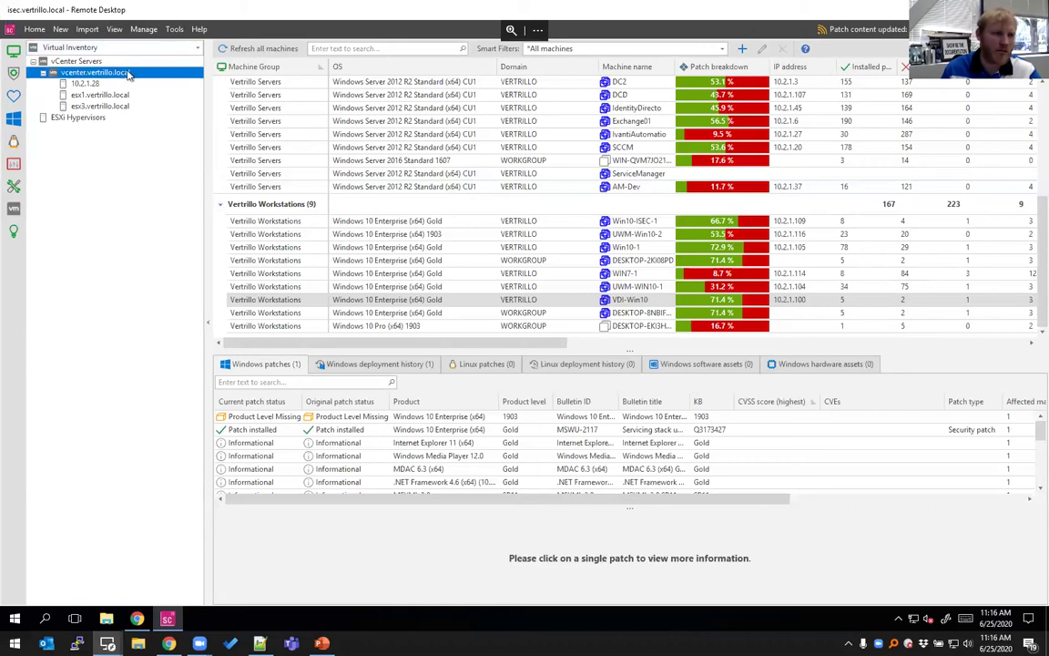
left_click(110, 96)
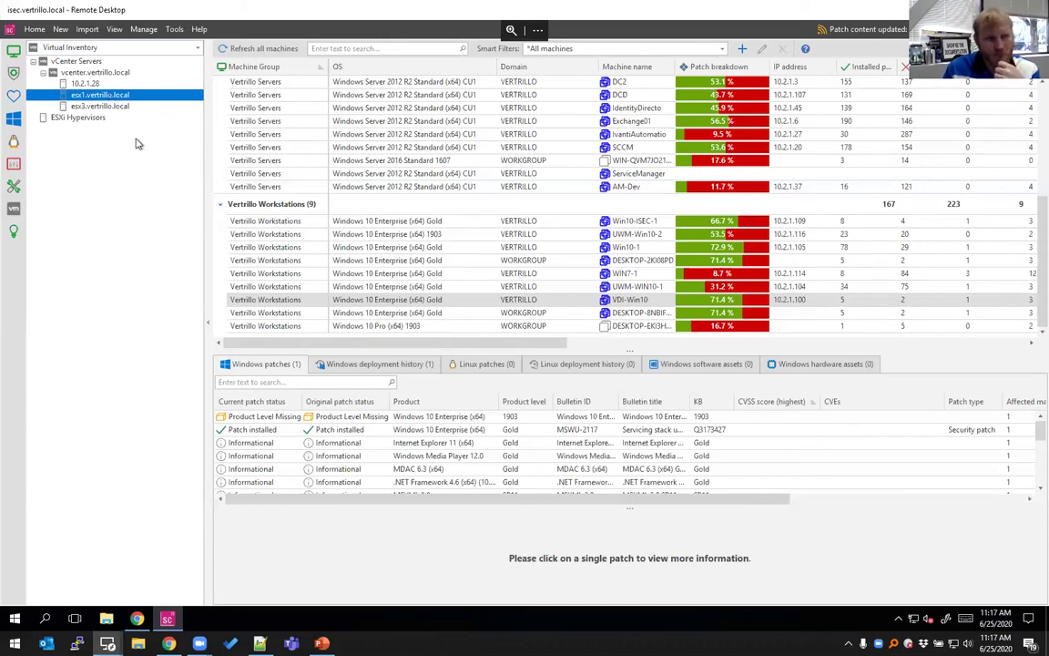
Step: Examine the Protect Cloud sync options and the registered ISeC console, and leave the options without saving
left_click(178, 30)
left_click(214, 213)
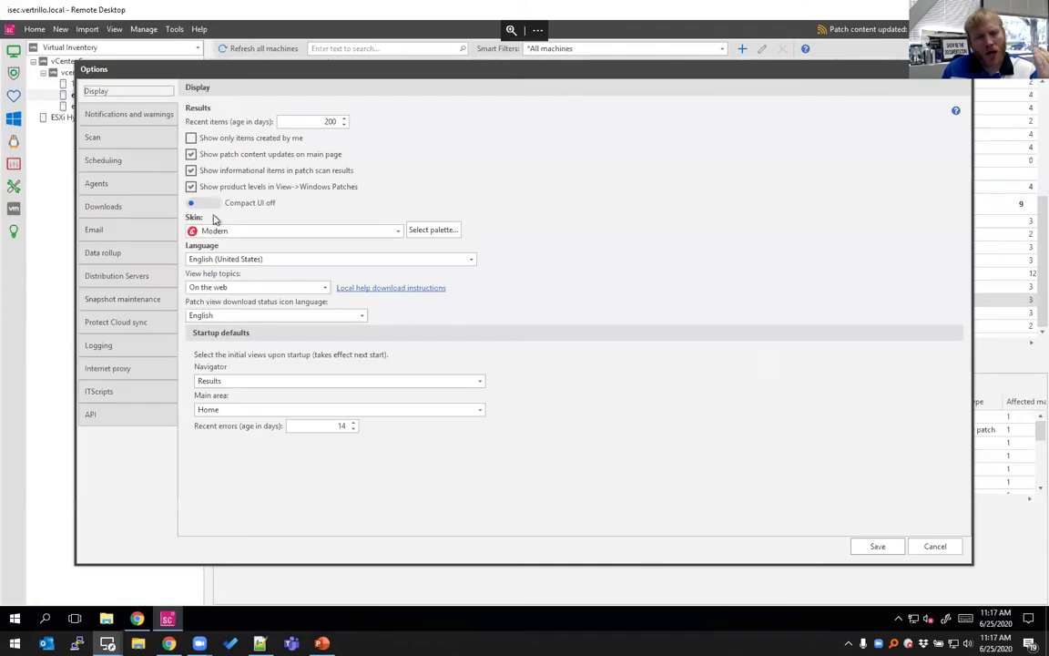
left_click(136, 322)
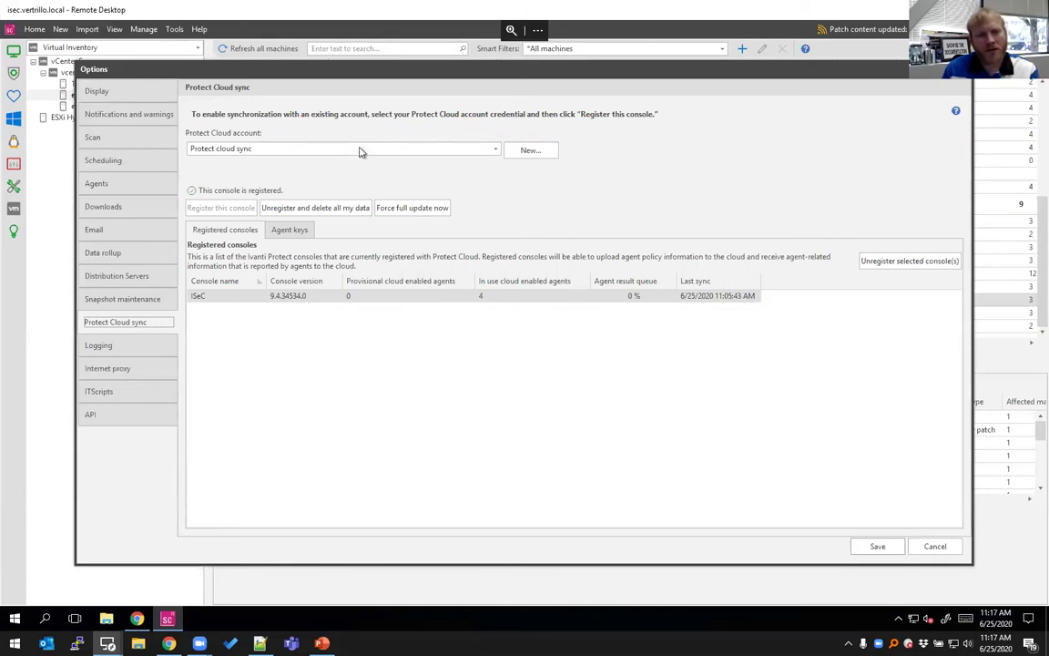
left_click(241, 296)
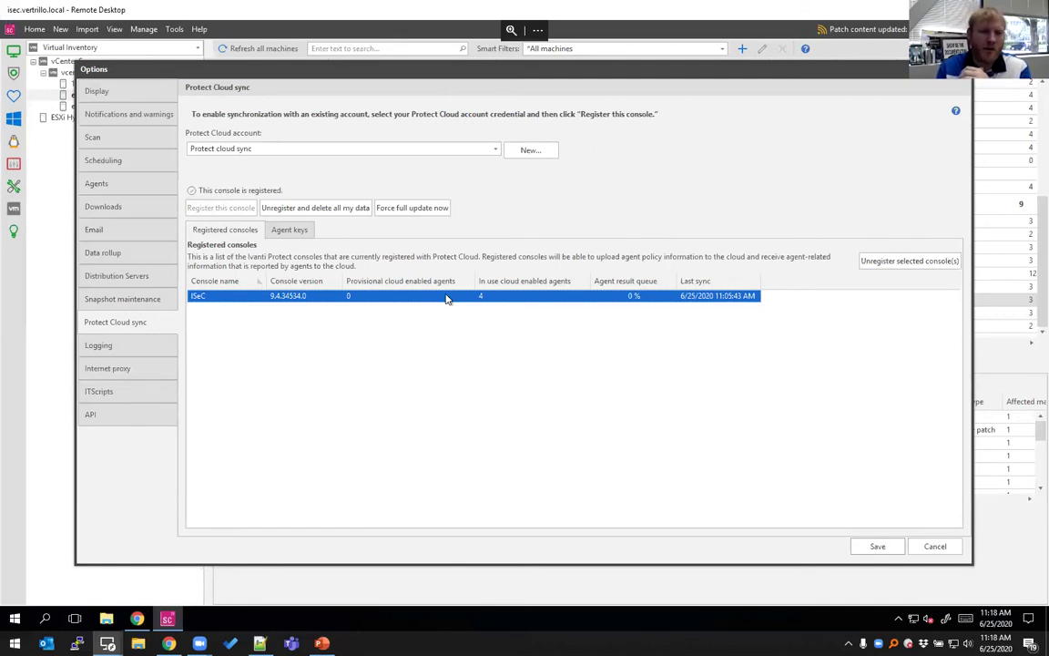
left_click(940, 551)
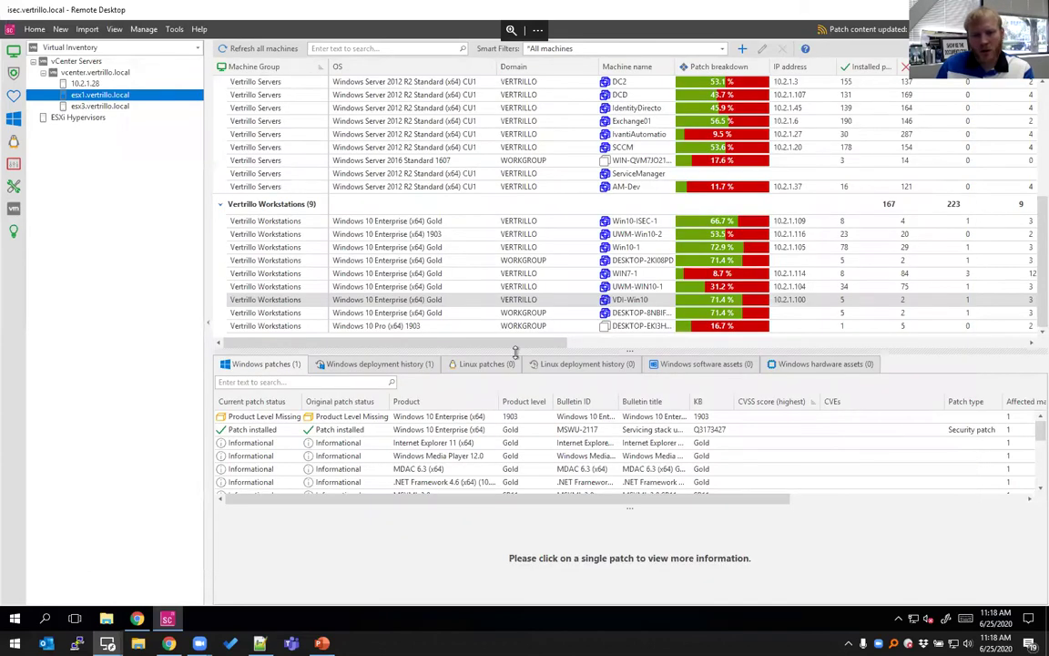
left_click(515, 306)
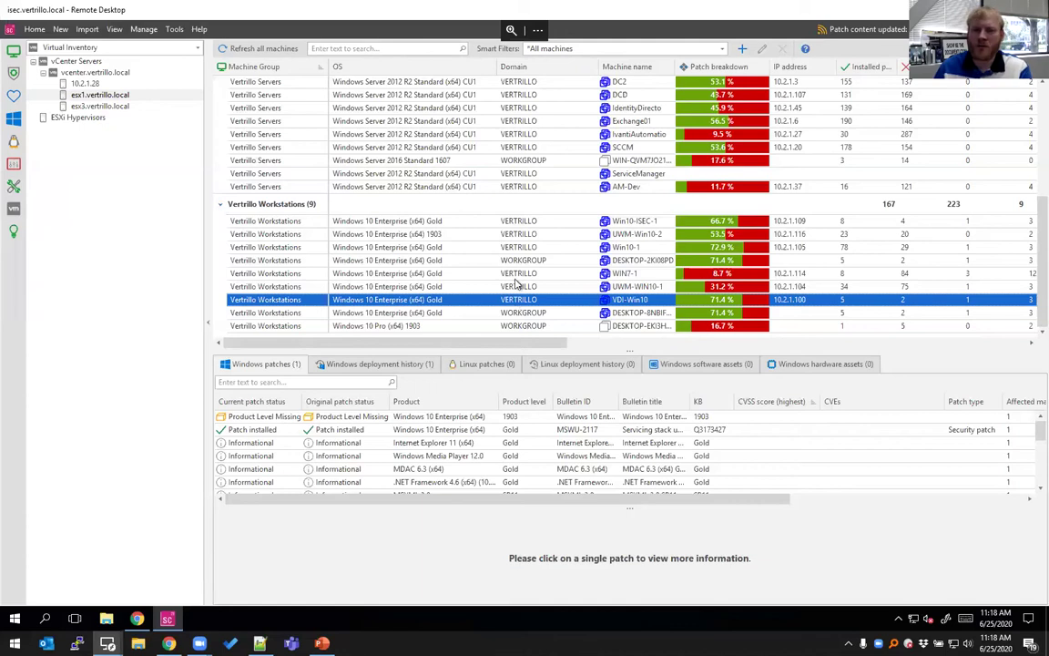
scroll(515, 285, "up", 4)
scroll(516, 284, "up", 2)
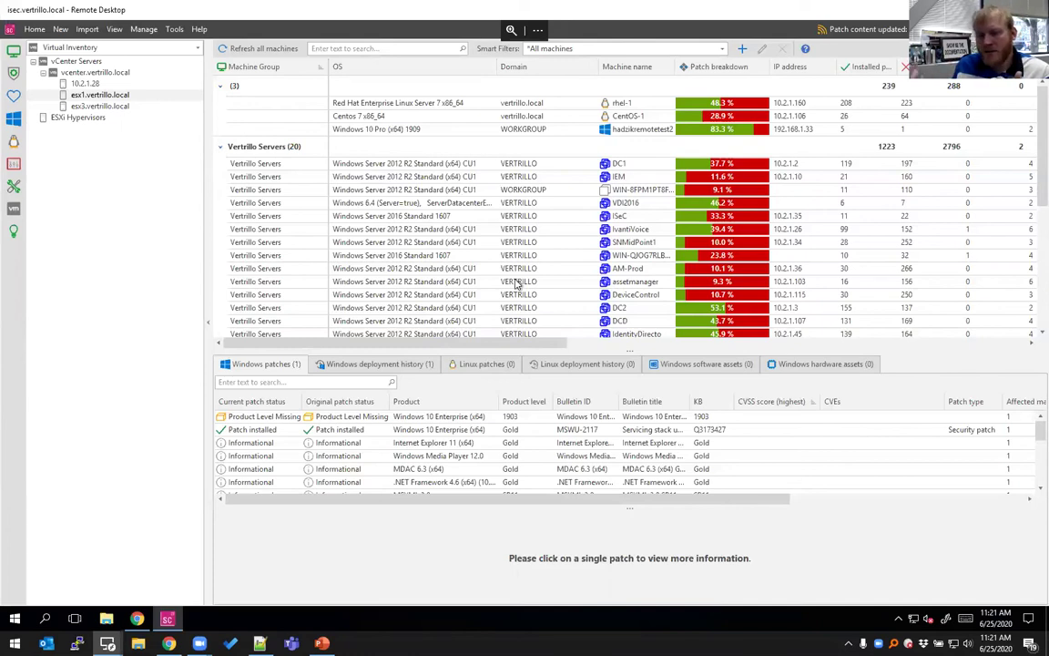
Step: Reopen the Windows Patches view and apply the August 2019 patches smart filter
left_click(124, 28)
left_click(133, 79)
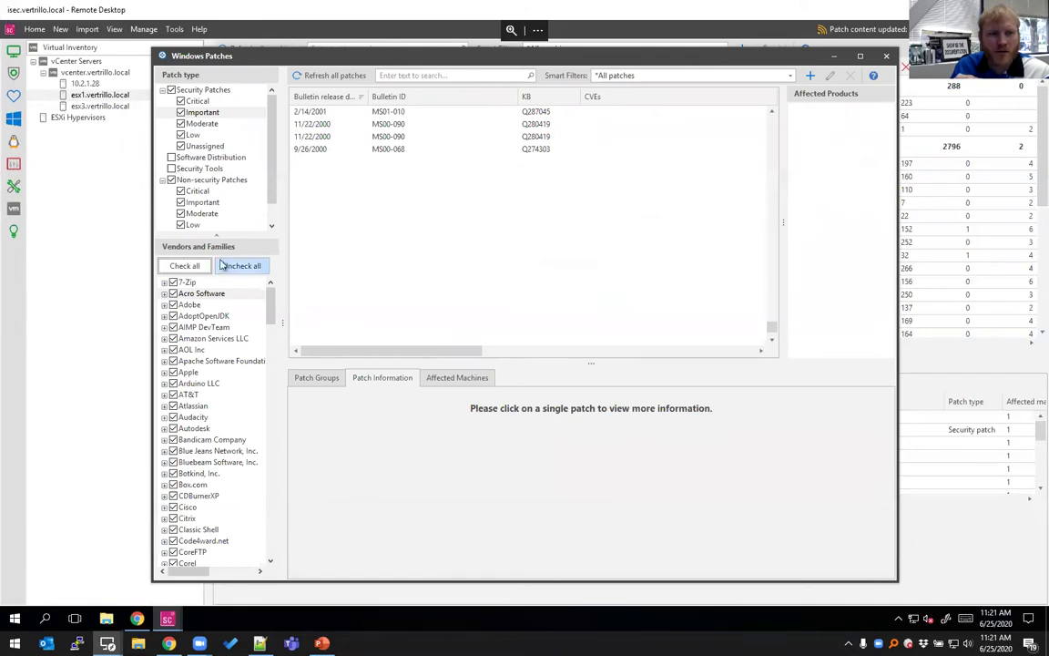
left_click(202, 304)
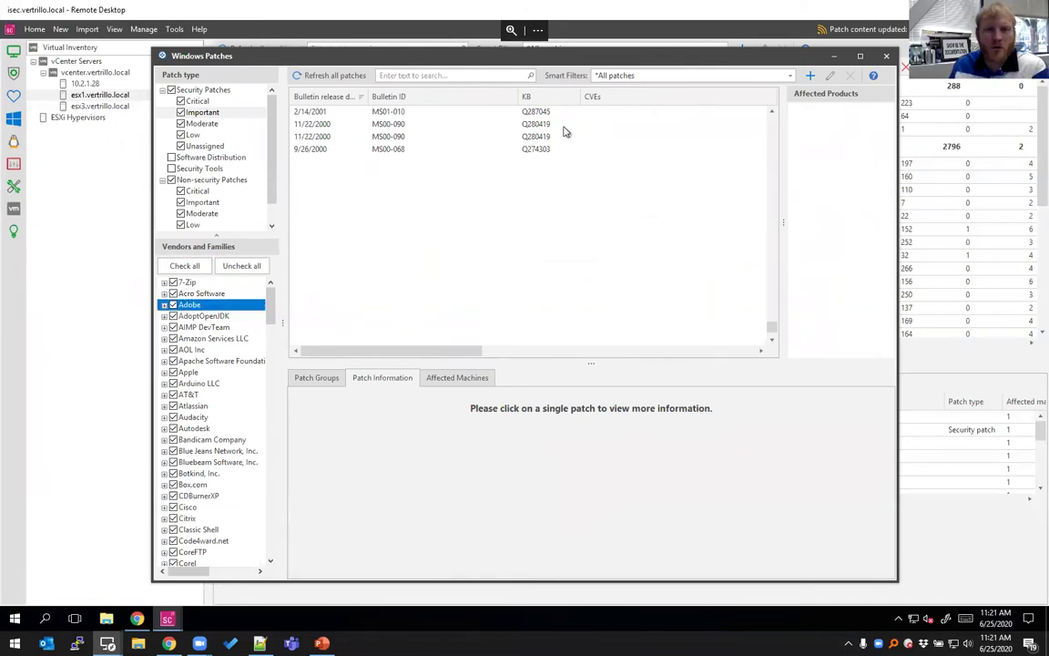
left_click(609, 75)
left_click(635, 107)
left_click(637, 75)
left_click(642, 147)
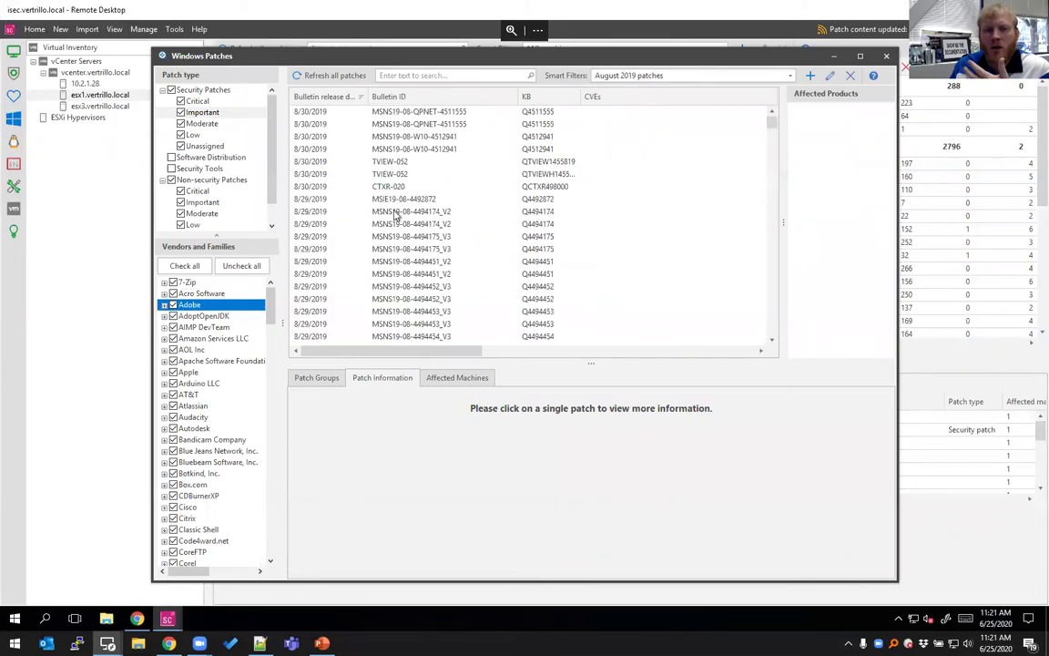
left_click(574, 239)
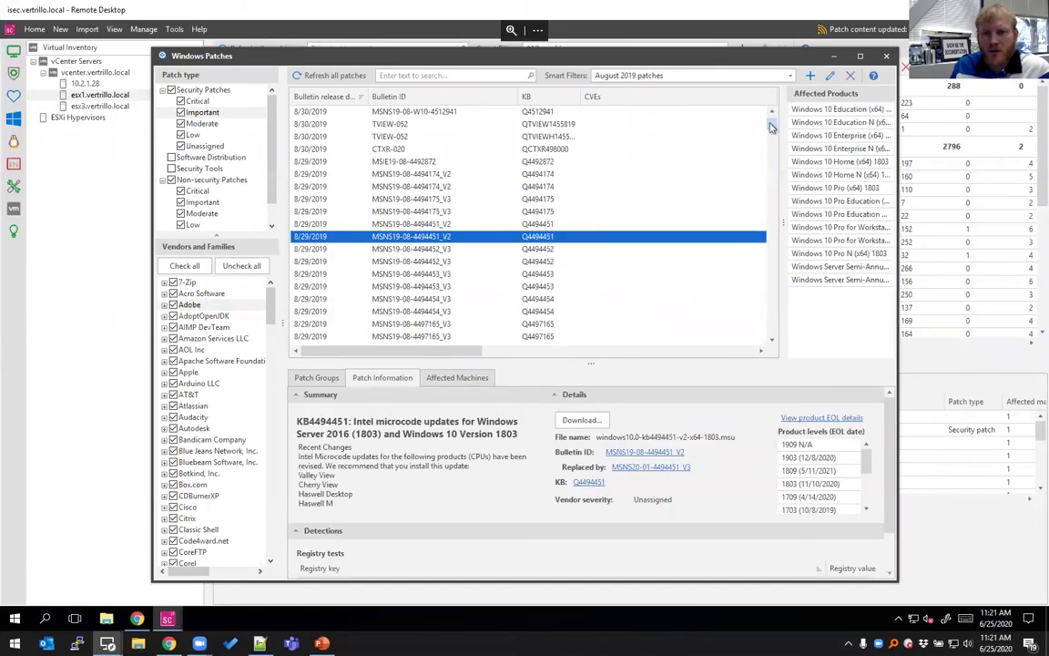
scroll(764, 200, "down", 10)
left_click(652, 288)
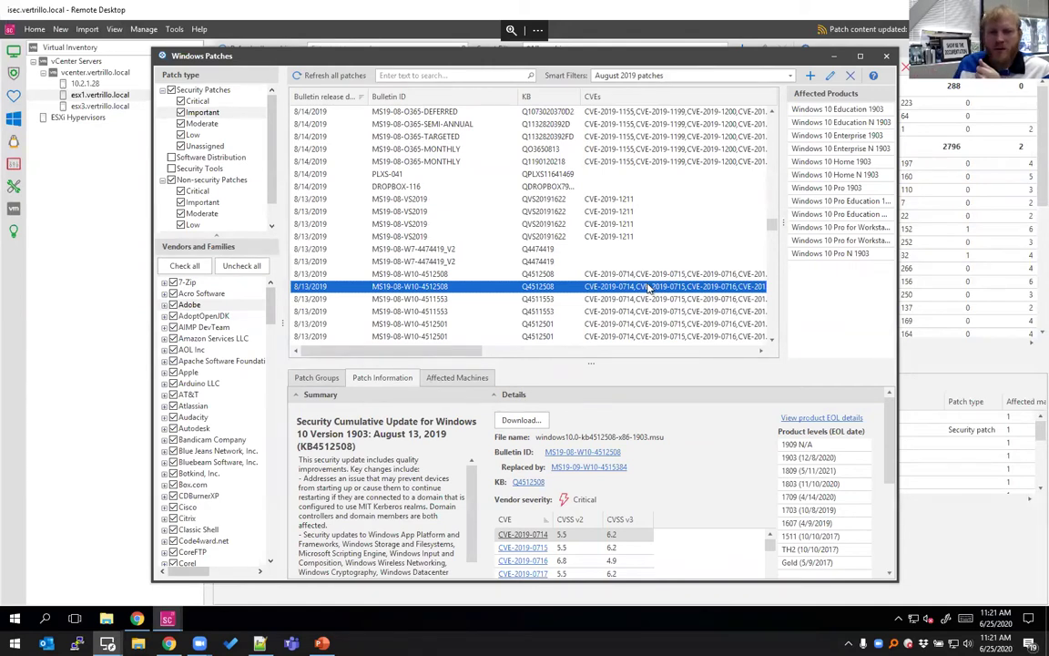
left_click(656, 263)
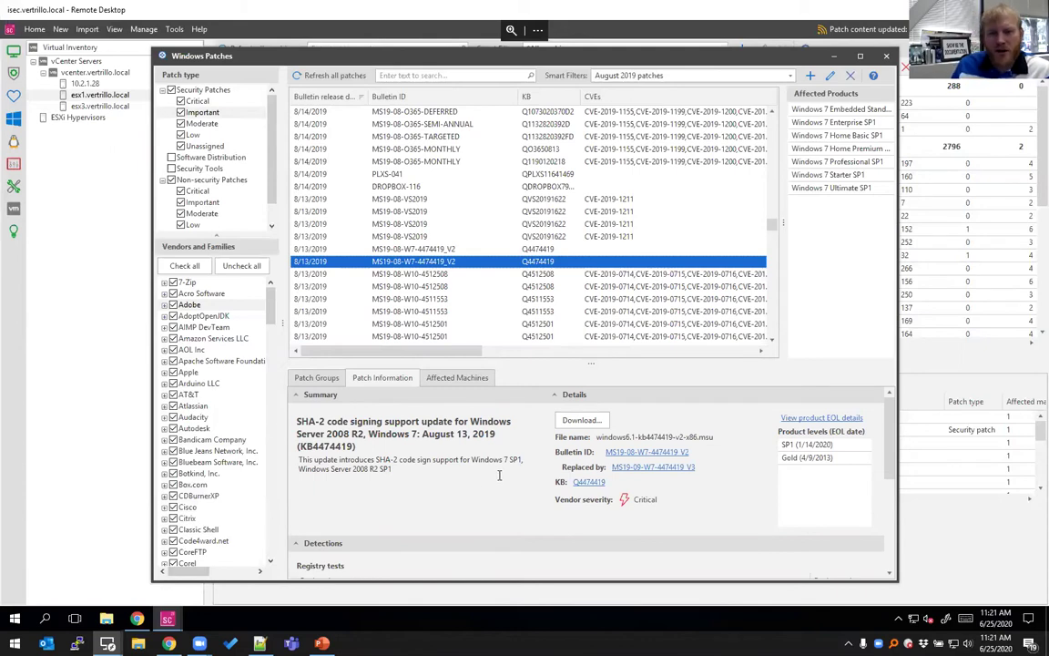
left_click(551, 275)
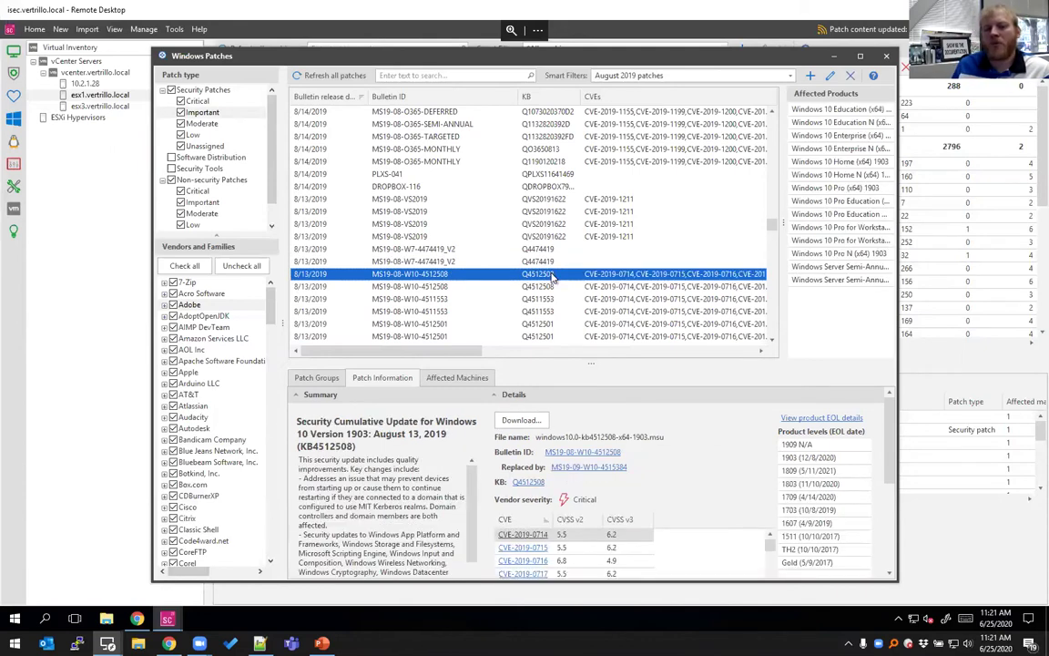
Step: Examine the CVEs and their CVSS v2 and v3 scores for MS19-08-W10-4512508, and close the Windows Patches view
scroll(772, 555, "down", 1)
scroll(772, 555, "down", 5)
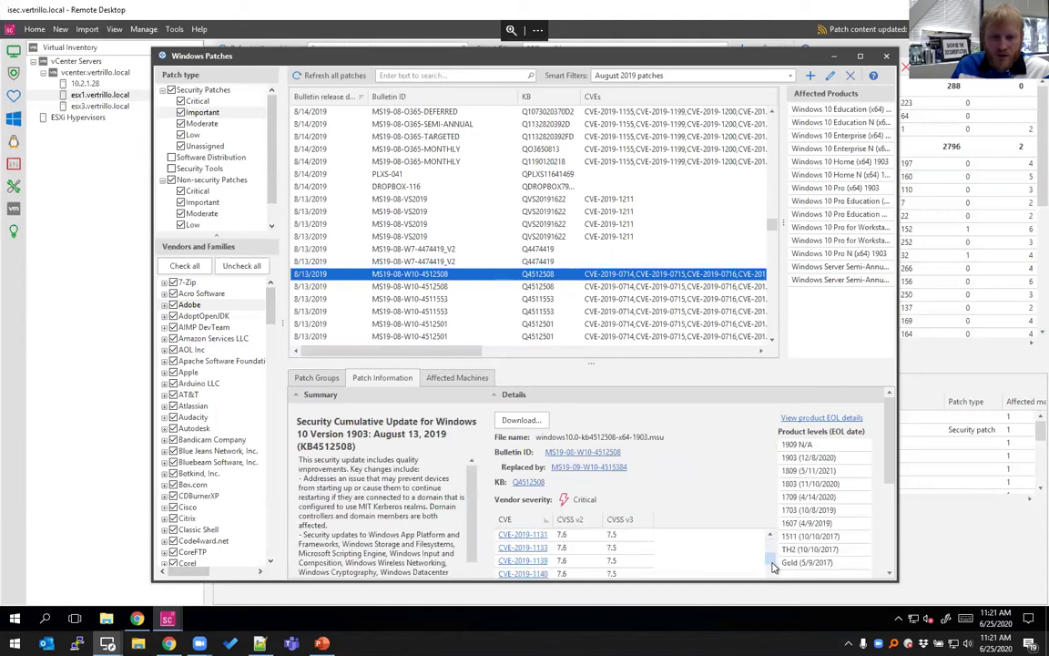
scroll(646, 506, "up", 4)
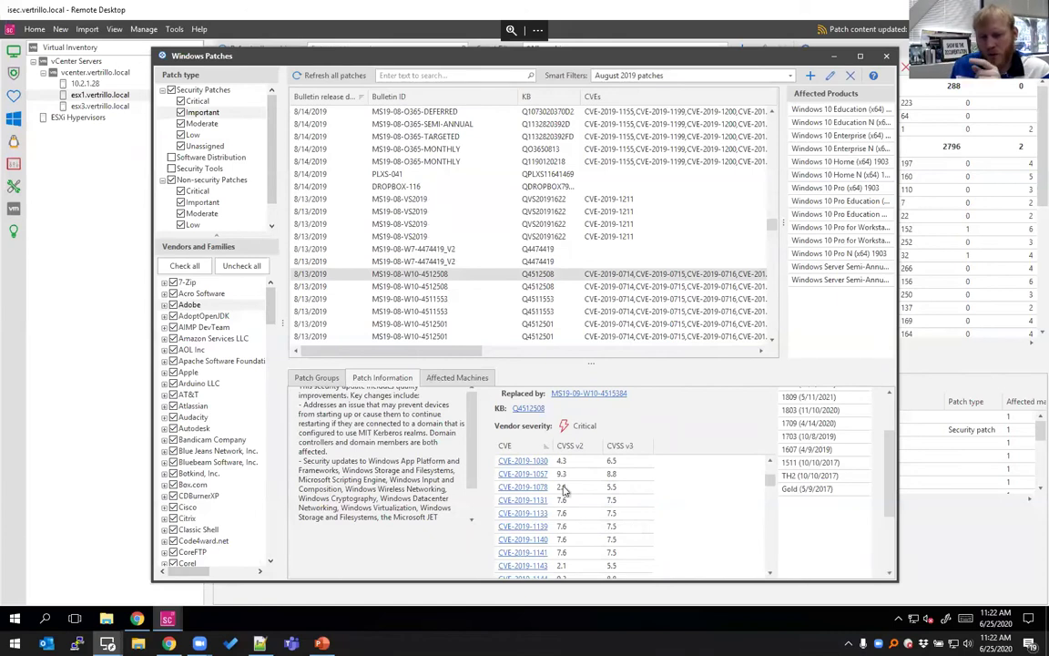
left_click(579, 461)
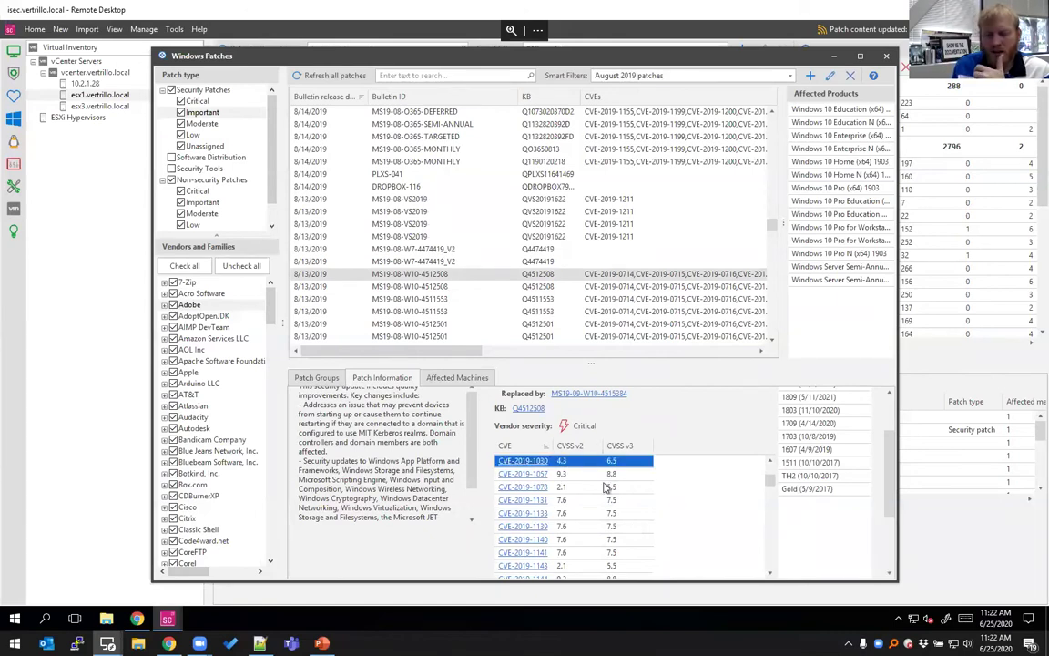
scroll(593, 499, "up", 1)
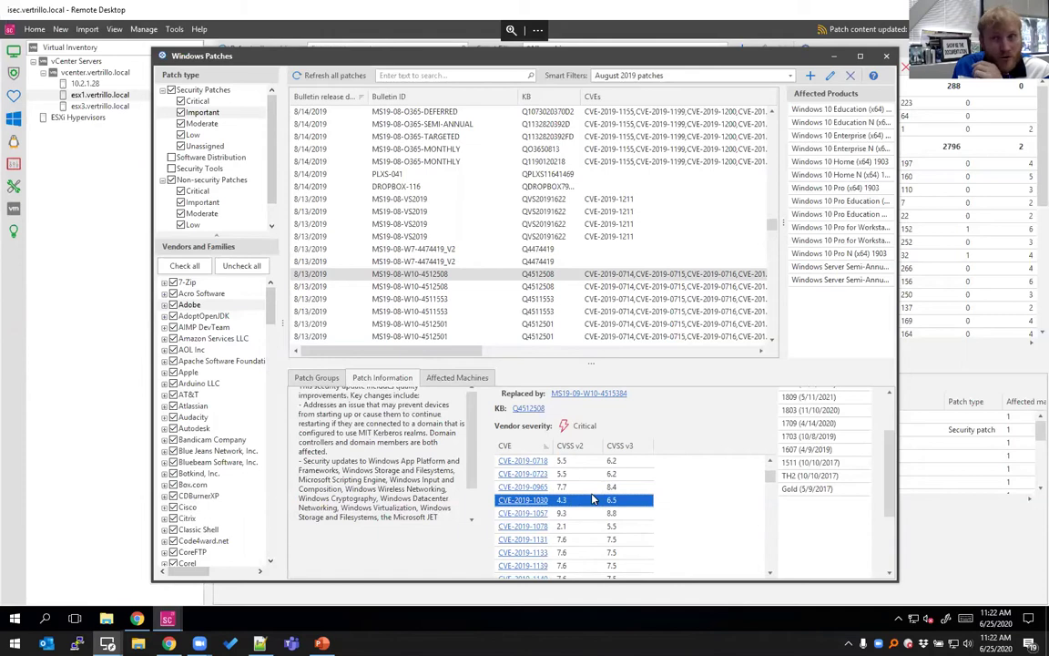
scroll(592, 496, "up", 2)
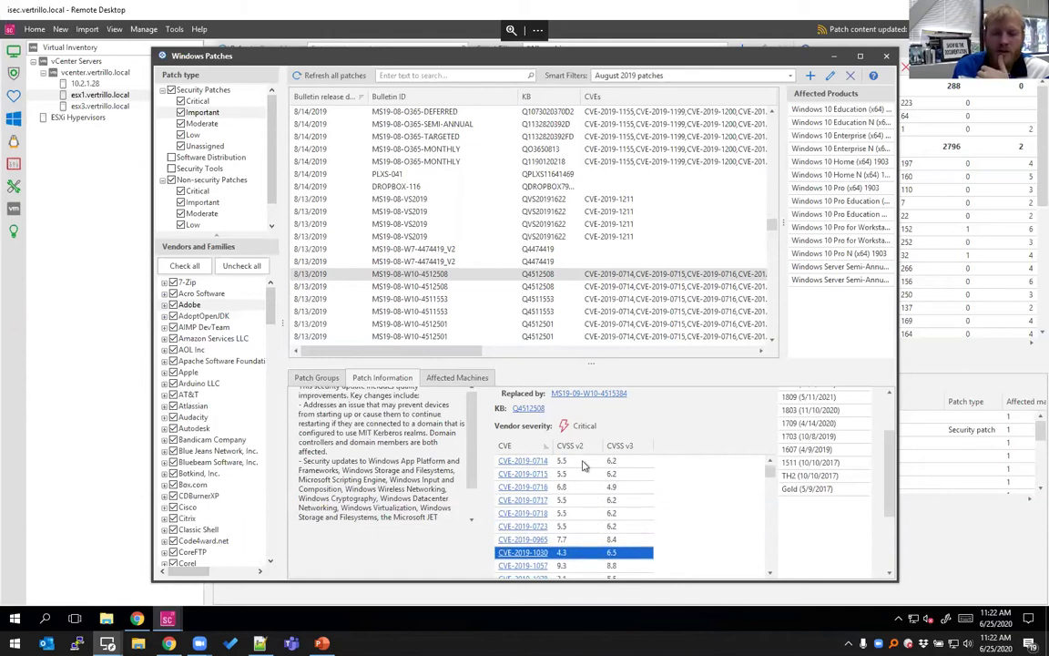
scroll(597, 493, "down", 3)
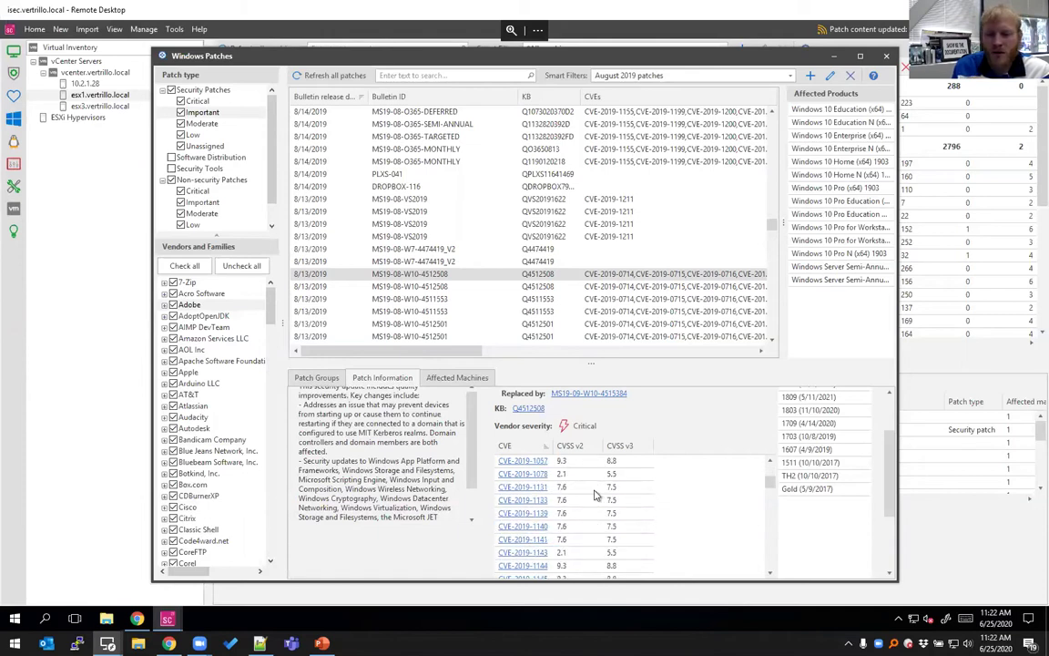
left_click(619, 500)
scroll(614, 499, "down", 3)
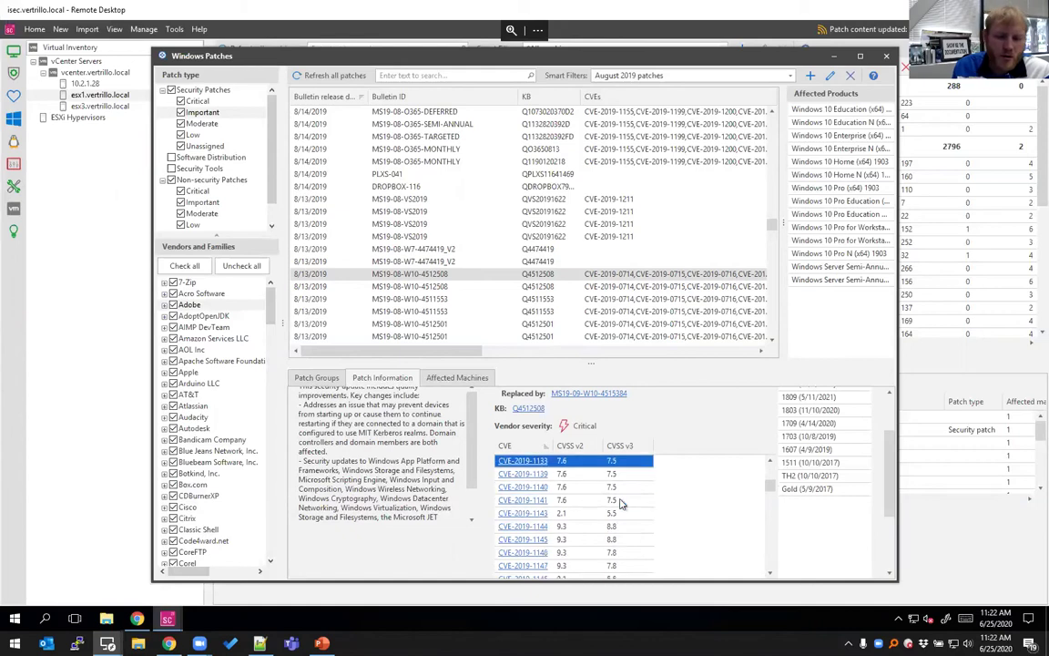
left_click(571, 488)
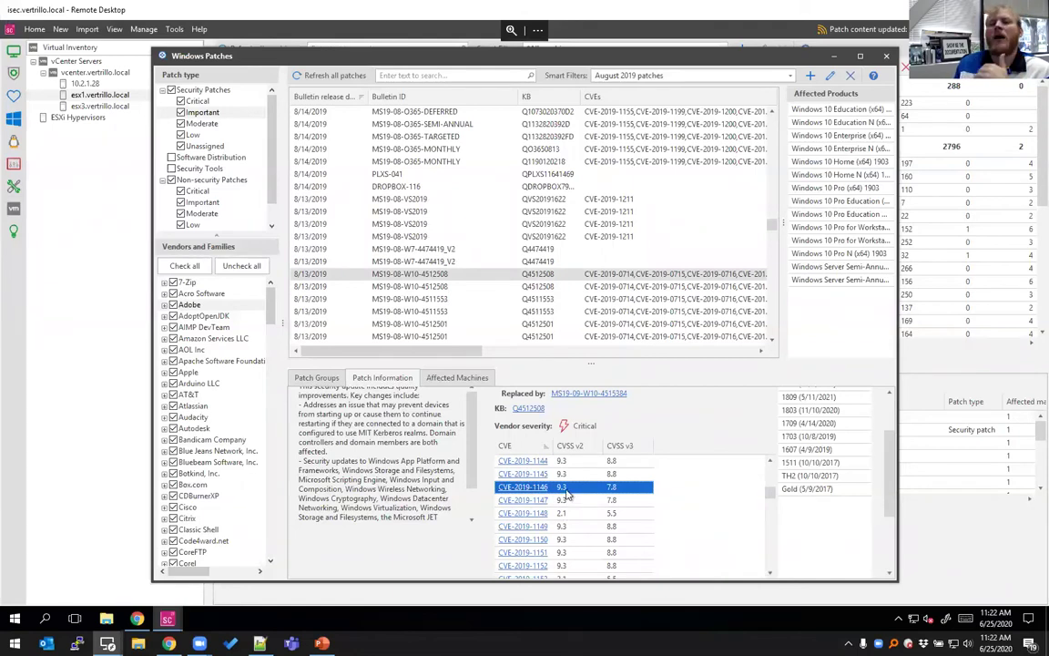
scroll(567, 492, "down", 2)
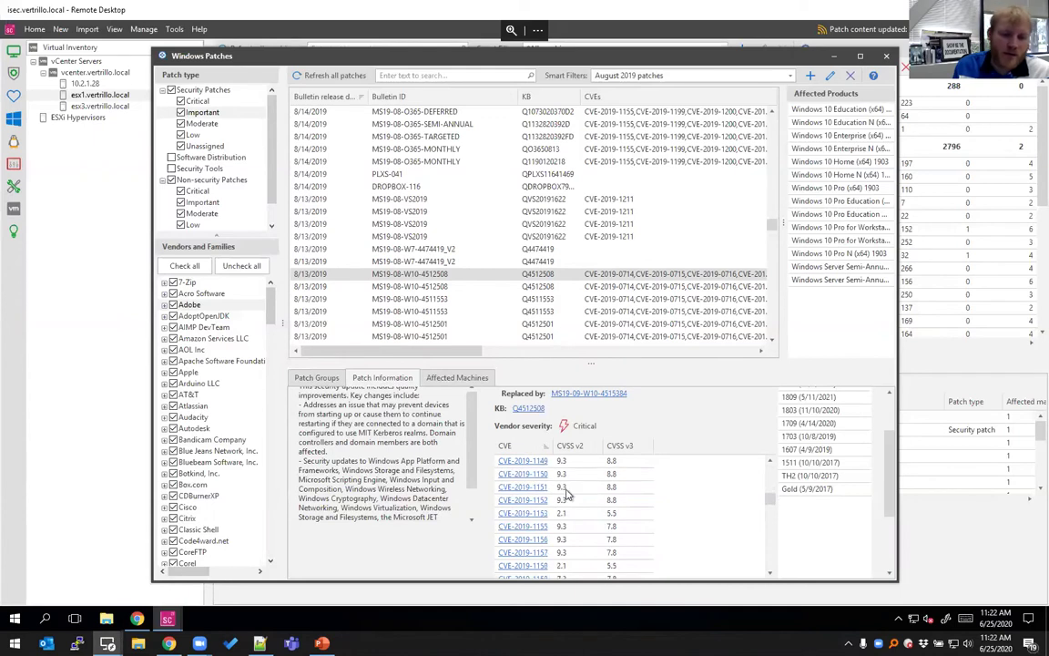
left_click(568, 489)
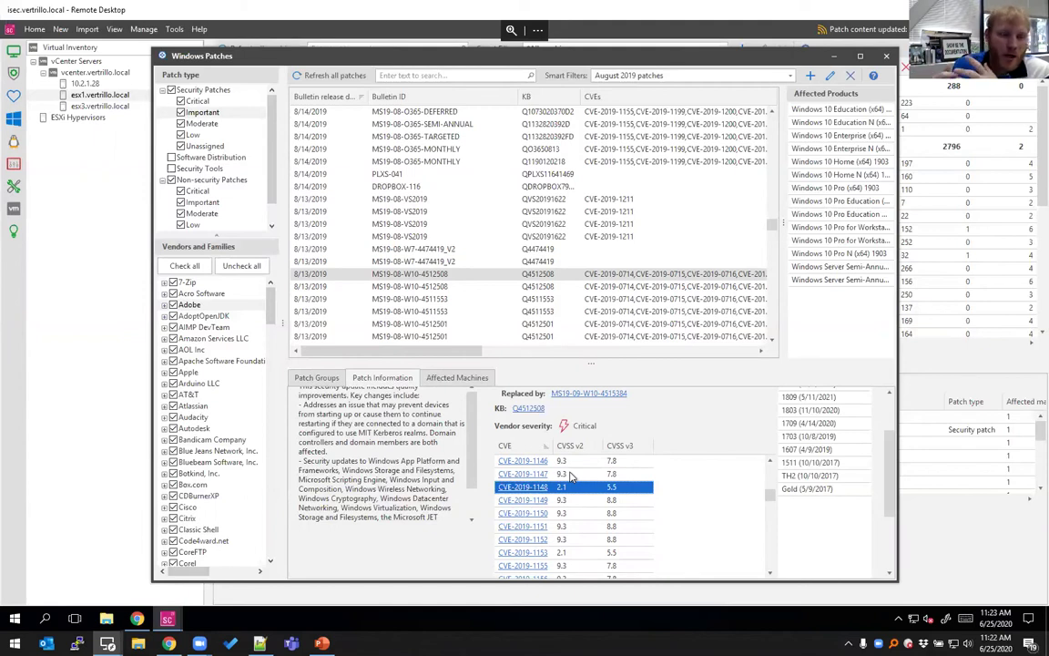
left_click(883, 57)
Step: Import CVEs from the Nessus Scan.csv file on the desktop to match them to patches
left_click(87, 29)
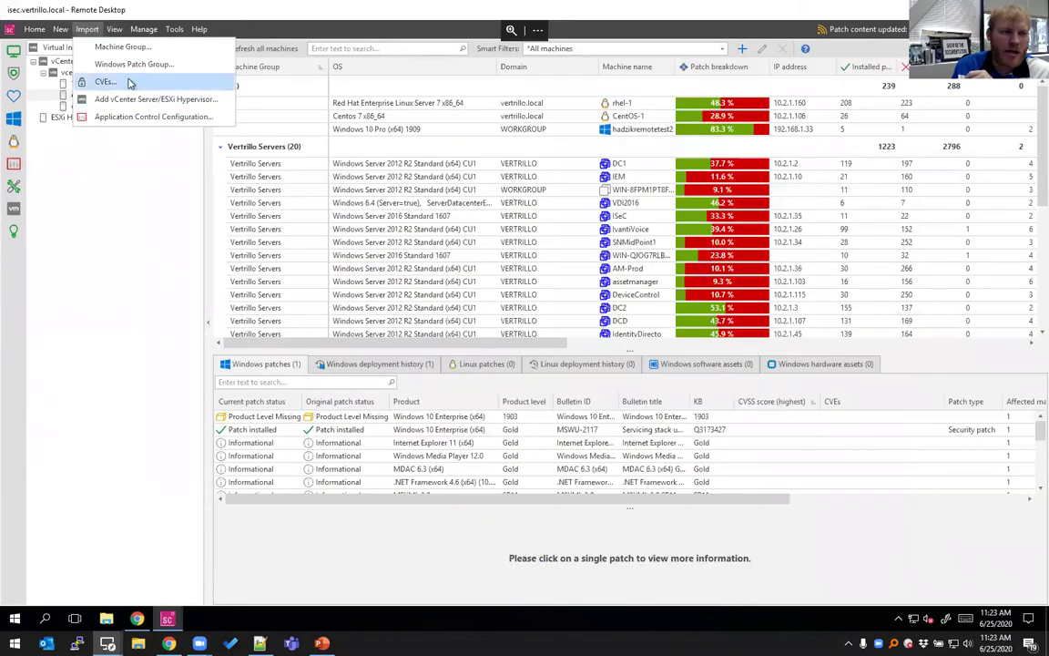
left_click(135, 83)
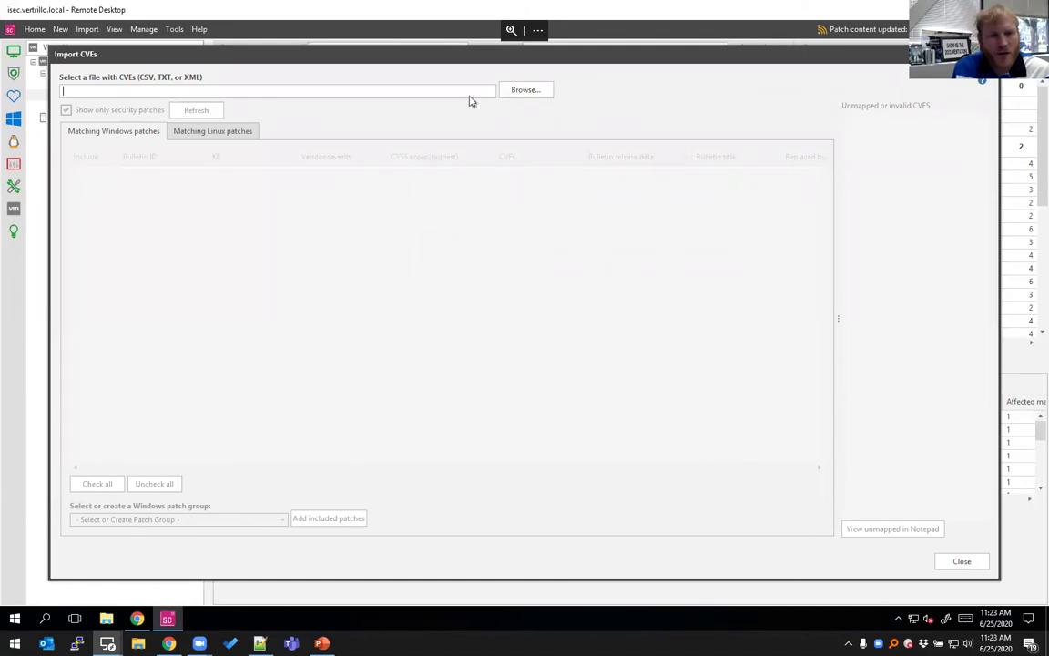
left_click(518, 89)
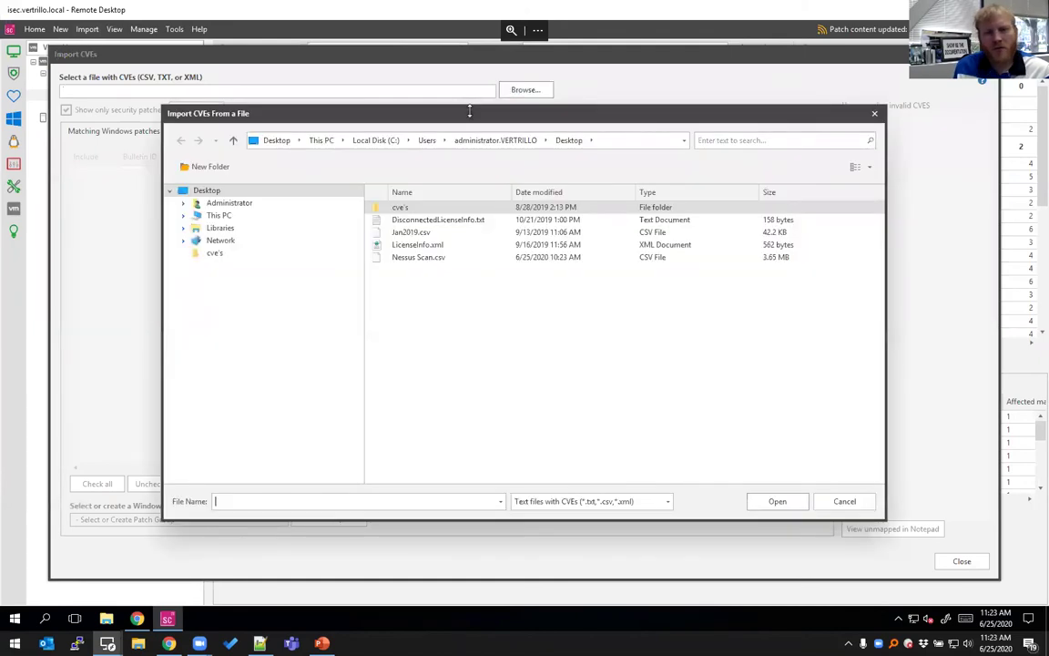
left_click(422, 258)
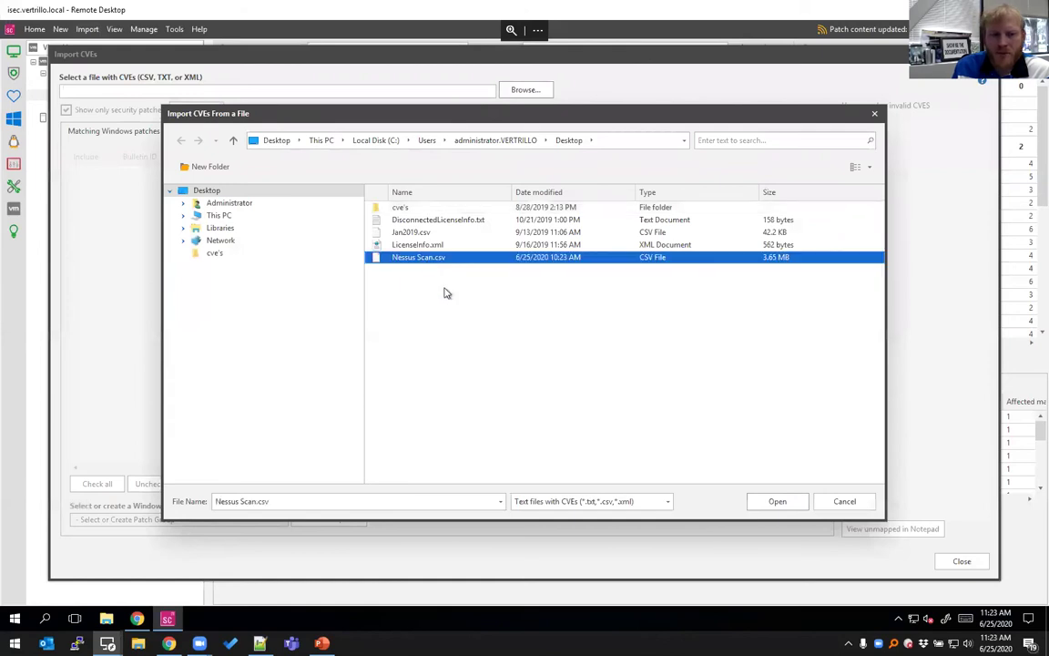
left_click(778, 502)
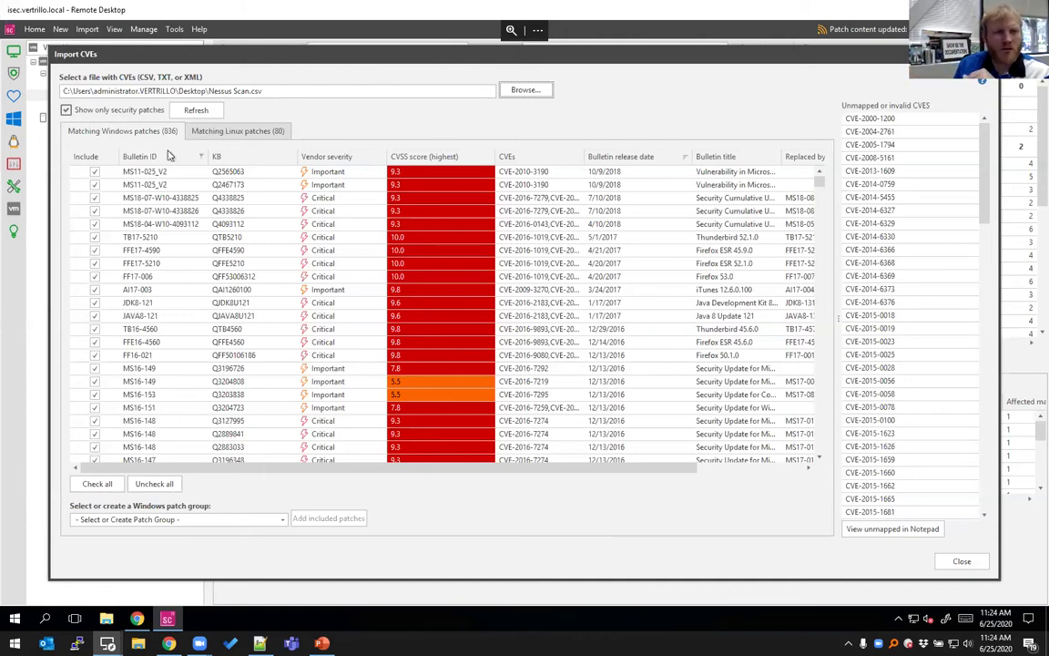
Step: Examine the Windows patches matched to the Nessus scan and the existing patch groups they can be added to
left_click_drag(264, 91, 225, 91)
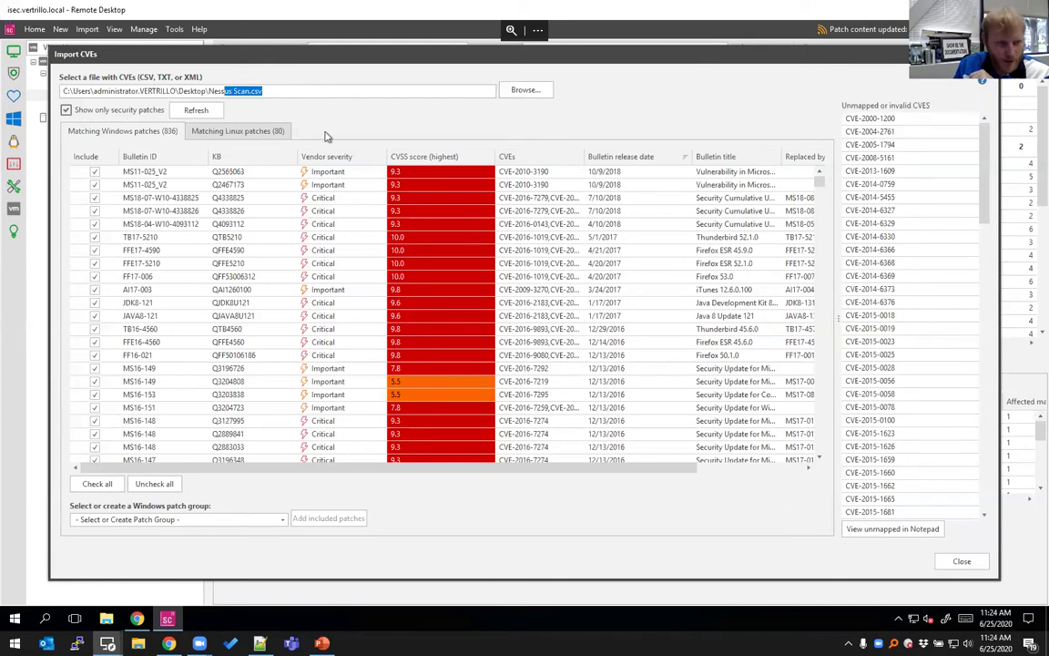
left_click(234, 202)
scroll(237, 203, "down", 8)
scroll(253, 264, "down", 10)
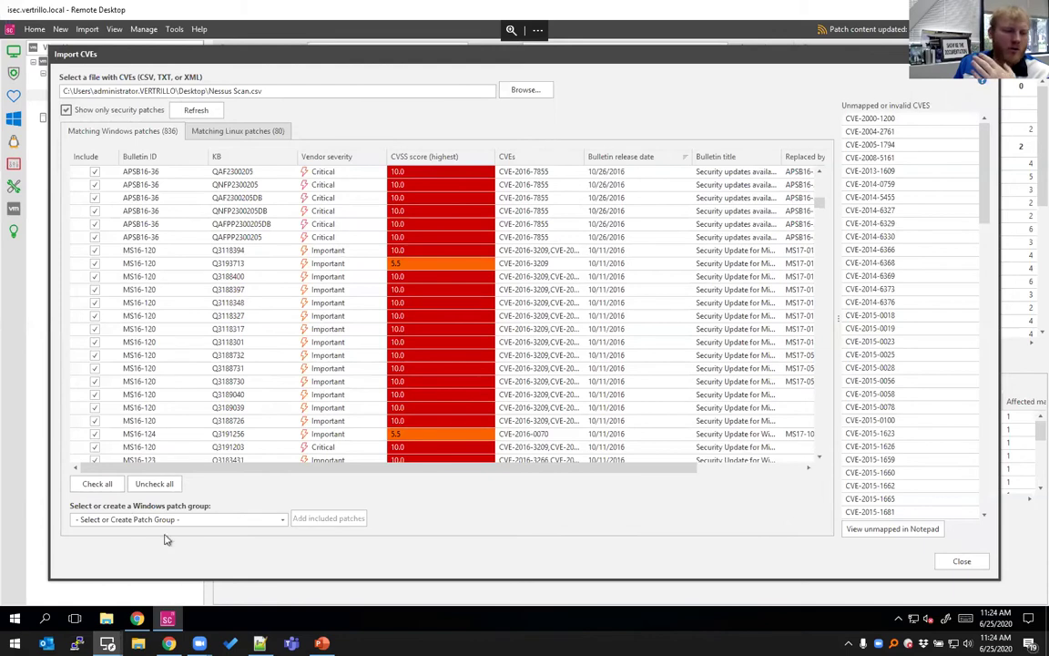
left_click(222, 520)
left_click(281, 519)
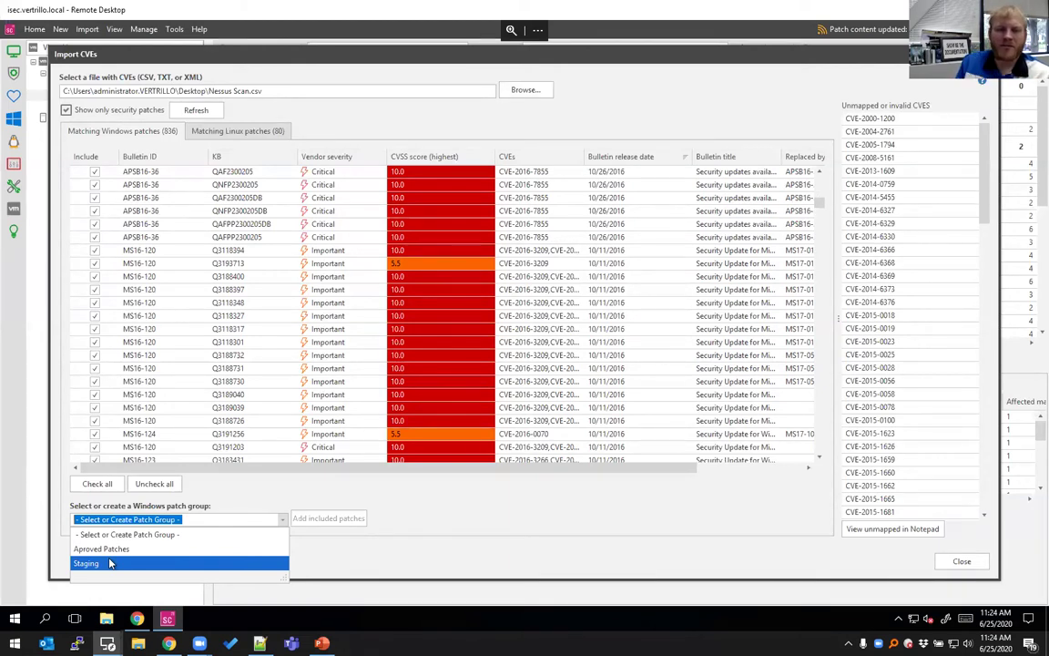
Step: Examine the unmapped or invalid CVEs, and close the CVE import without adding patches to a group
left_click(960, 290)
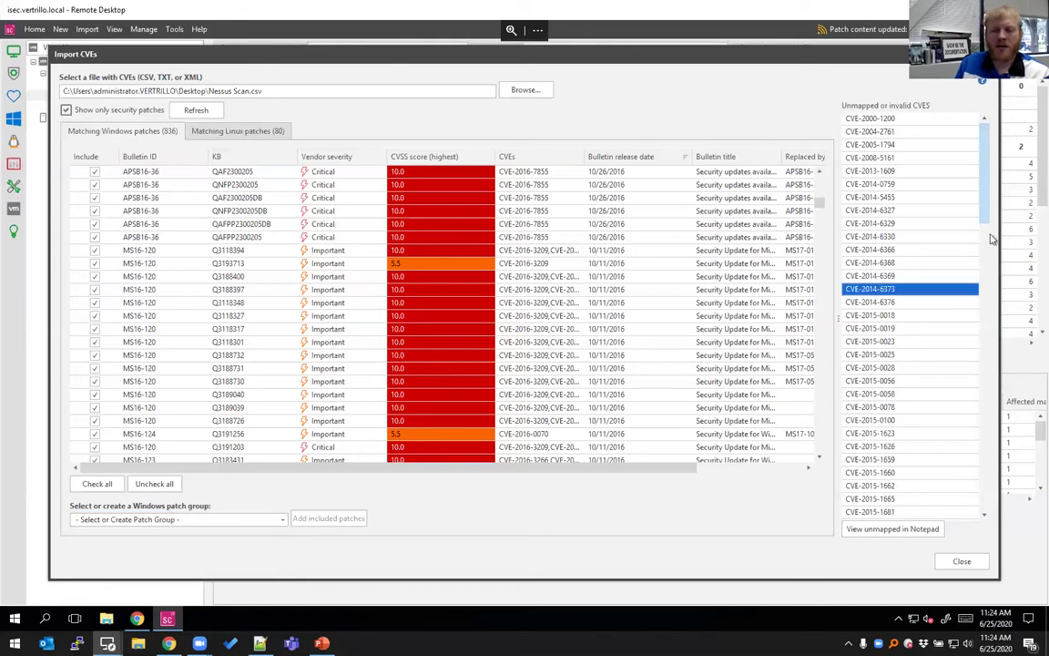
left_click(933, 226)
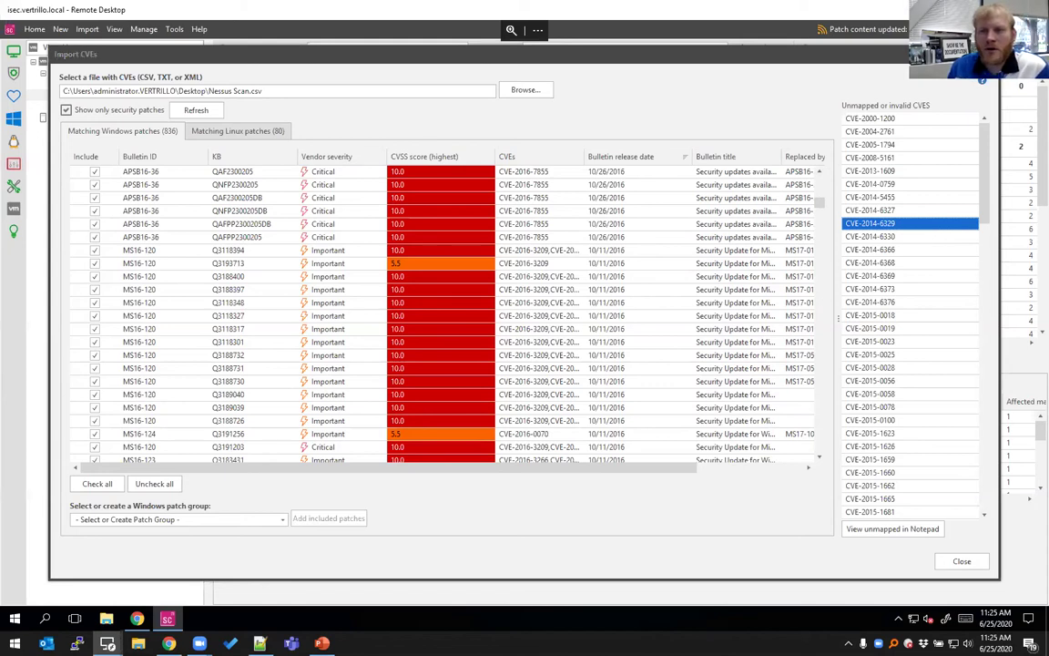
key("Escape")
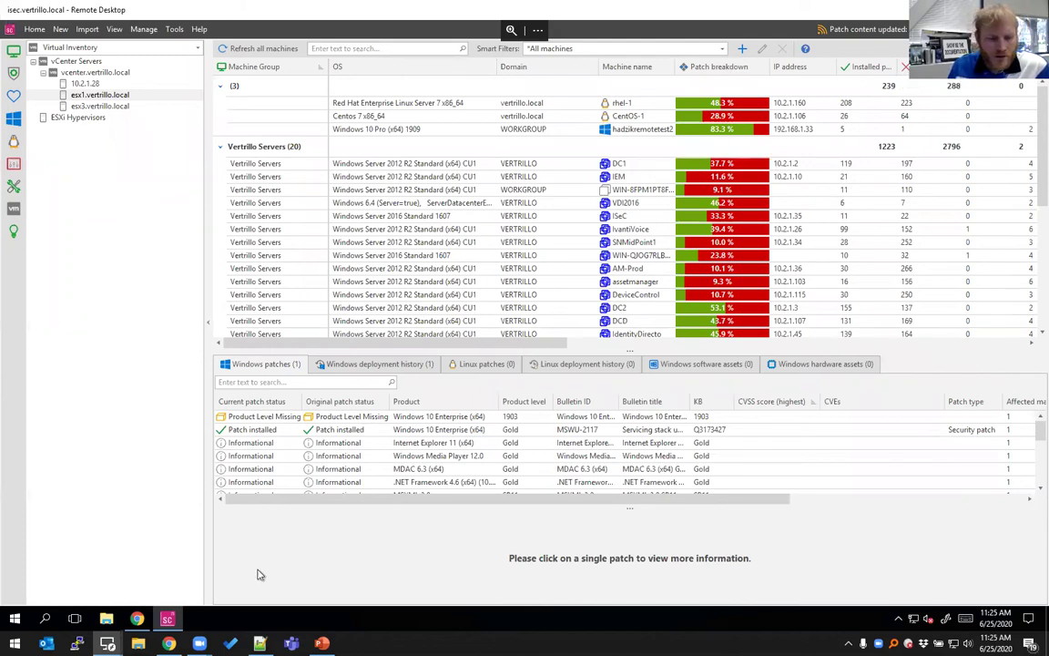
Step: Switch to the Ivanti Management Console on iem.vertrillo.local and browse vulnerabilities by vendor, including CDBURNERXP and Foxit Software Company
mouse_move(107, 642)
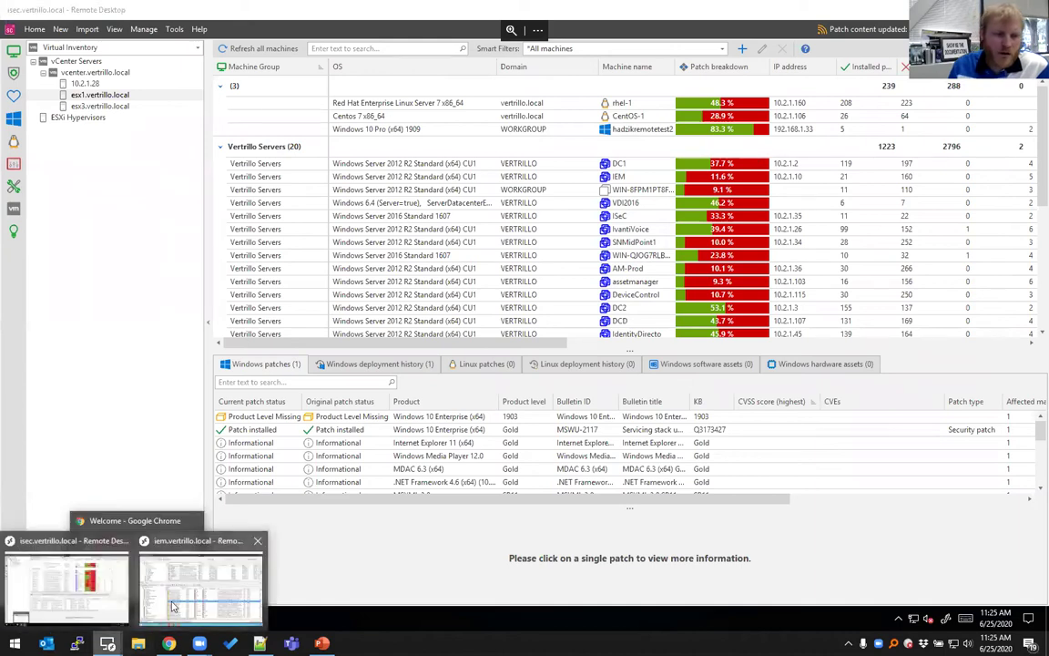
left_click(201, 582)
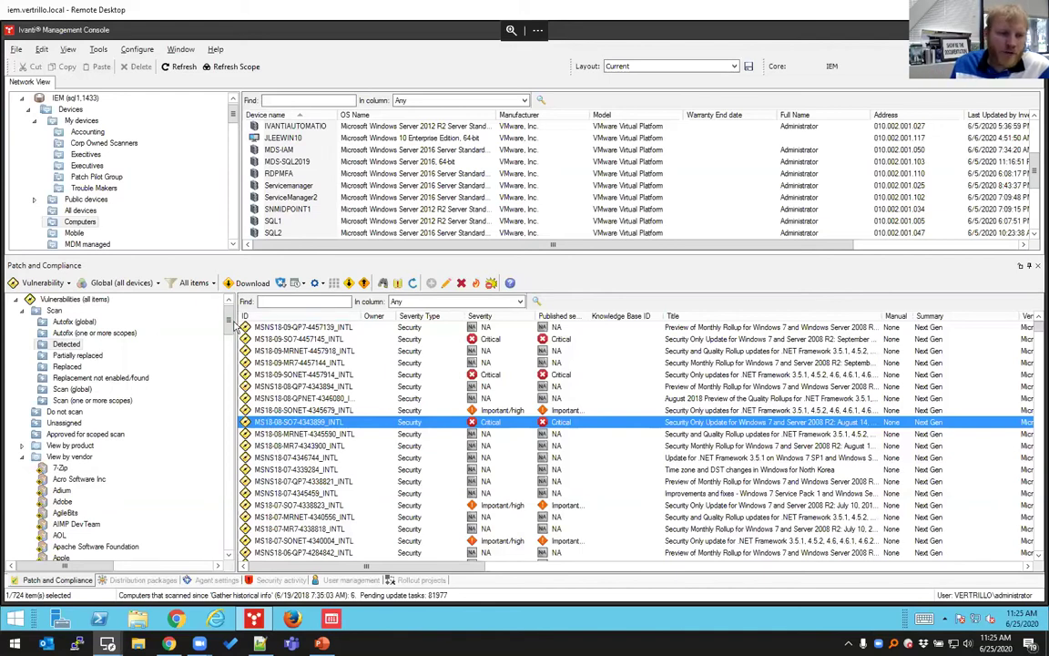
scroll(231, 337, "down", 8)
left_click(82, 366)
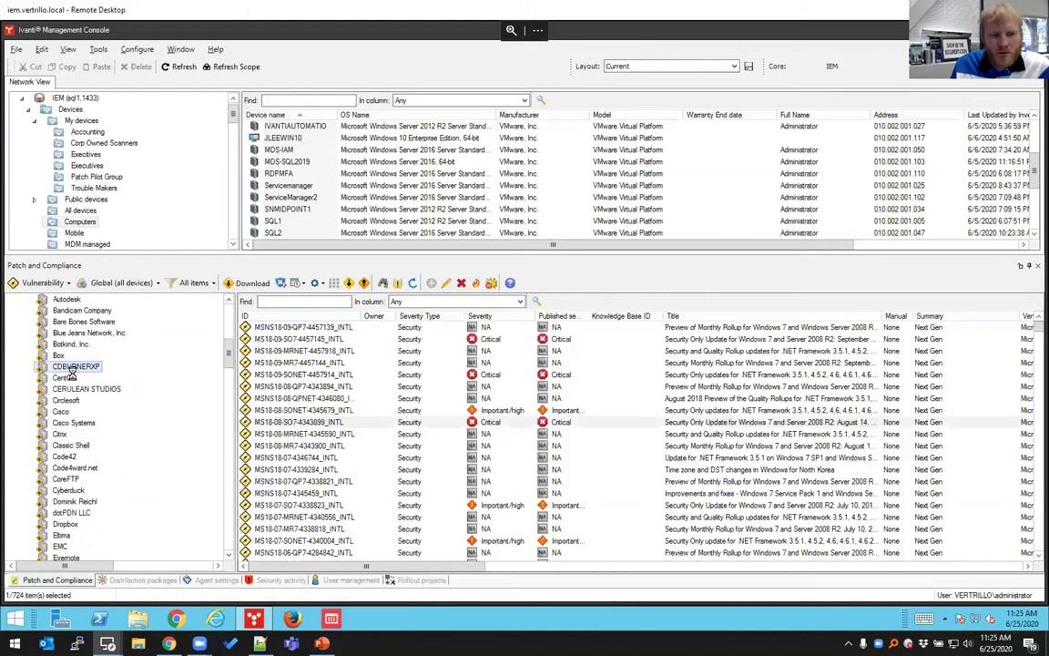
scroll(82, 418, "down", 5)
left_click(71, 424)
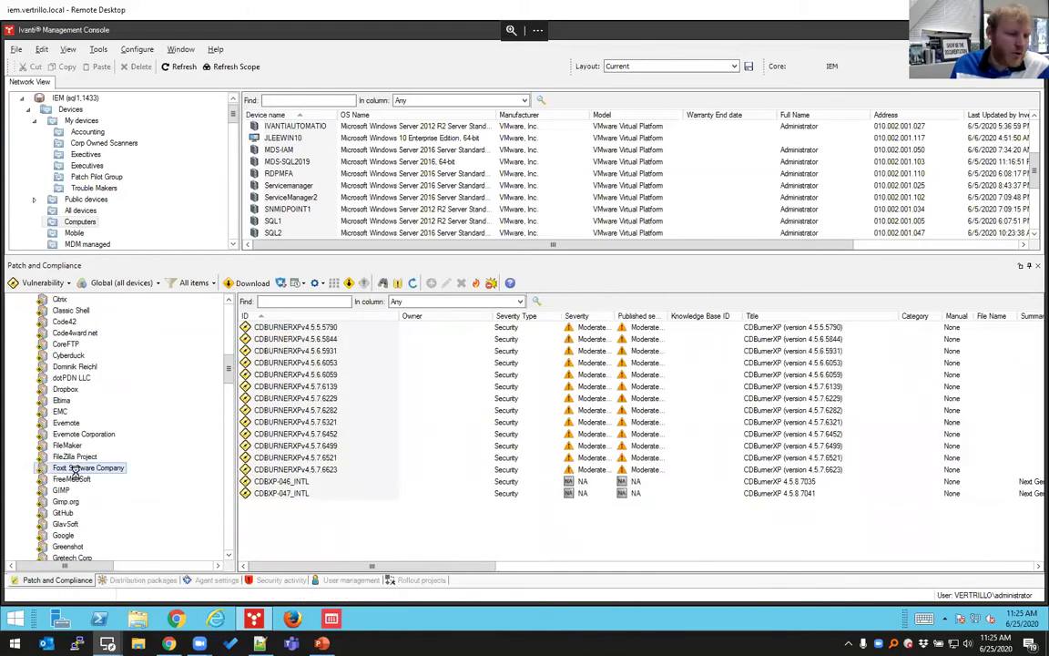
scroll(84, 465, "down", 1)
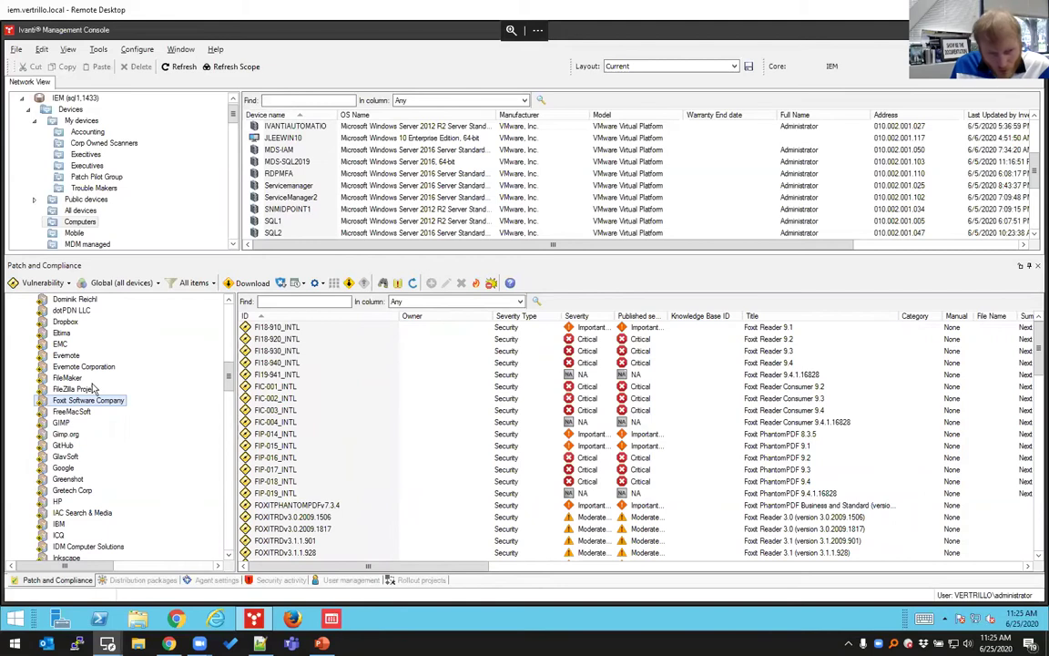
scroll(84, 465, "down", 8)
scroll(84, 492, "up", 12)
scroll(83, 500, "up", 15)
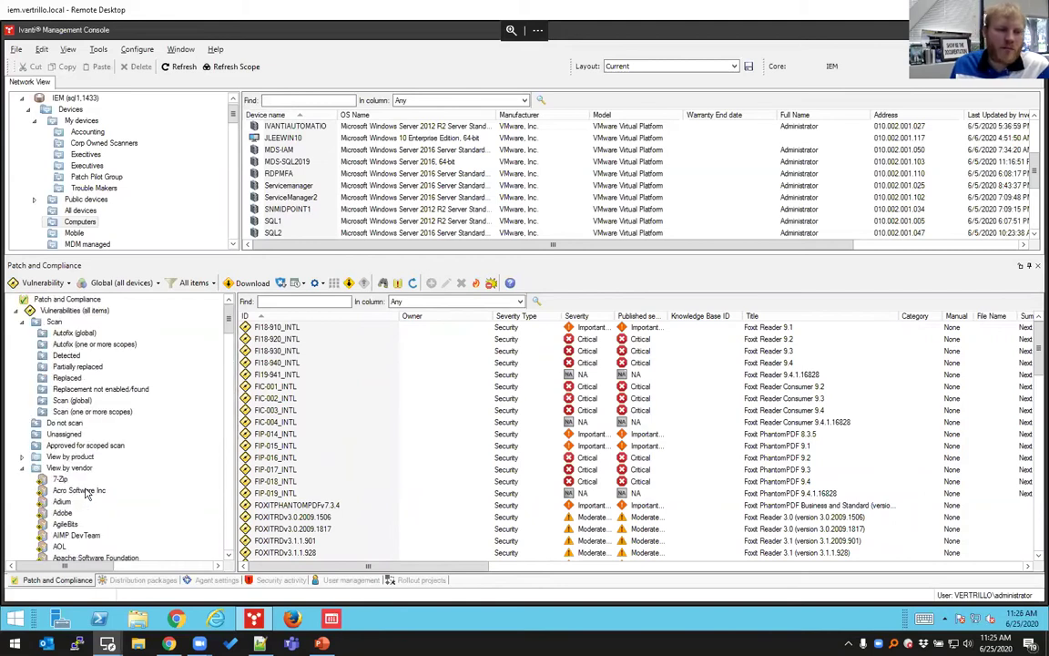
scroll(87, 494, "down", 4)
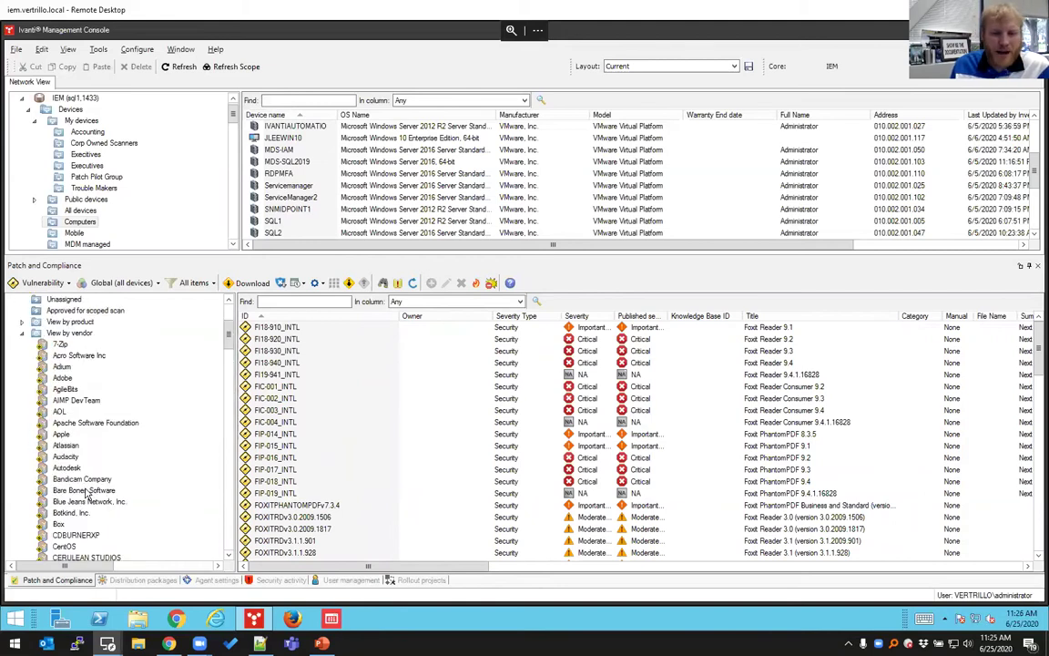
Step: Examine the properties of the Foxit vulnerability FIC-002_INTL, and close them without changes
left_click(309, 399)
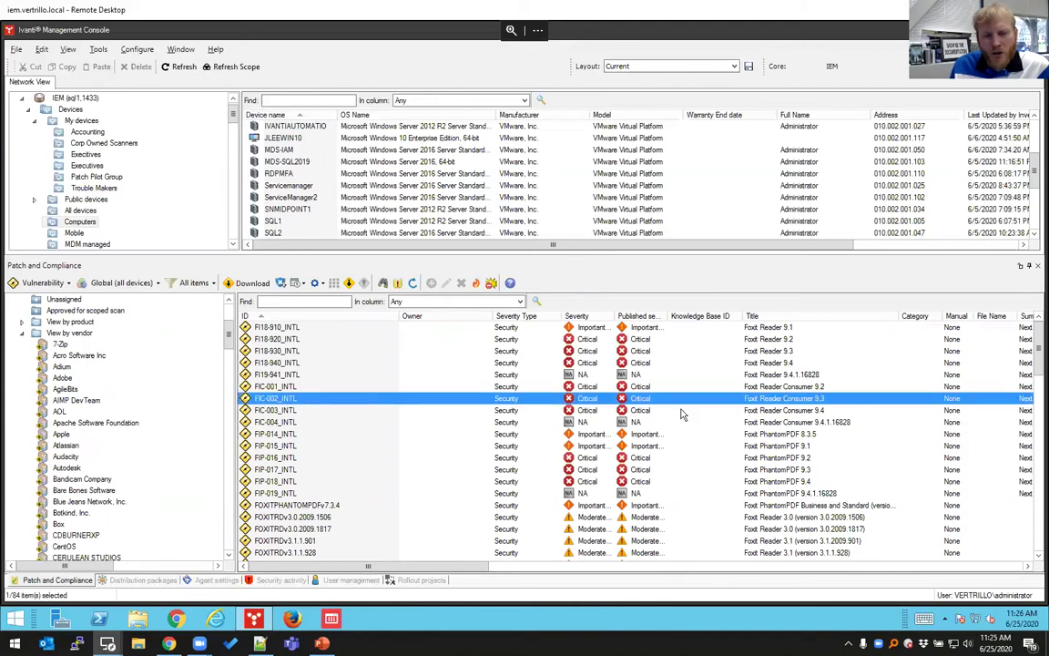
double_click(483, 403)
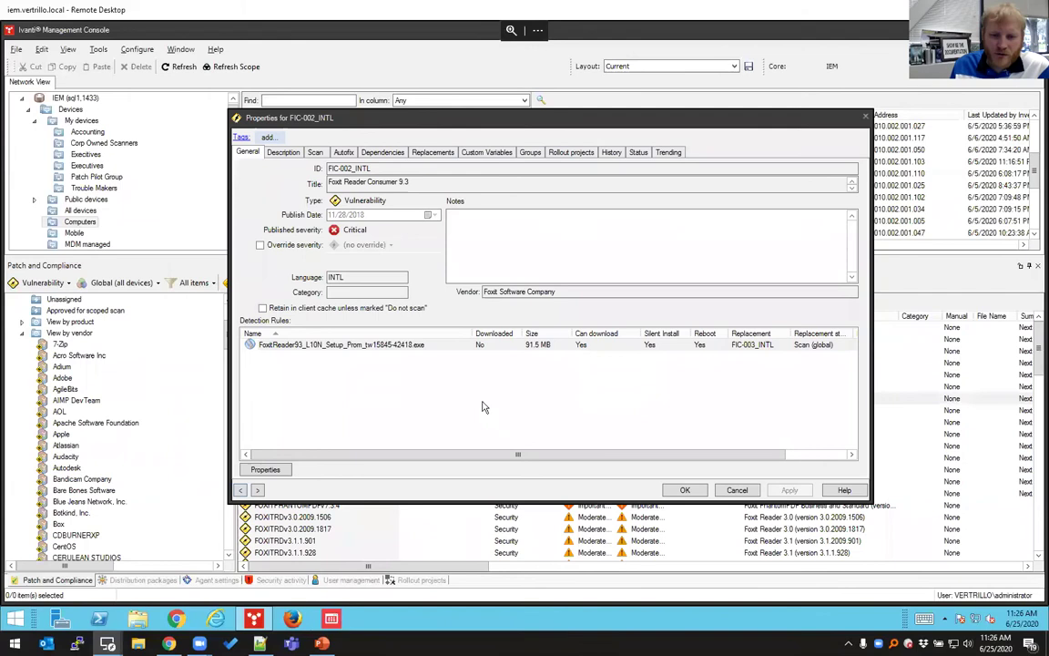
left_click(737, 491)
left_click(398, 468)
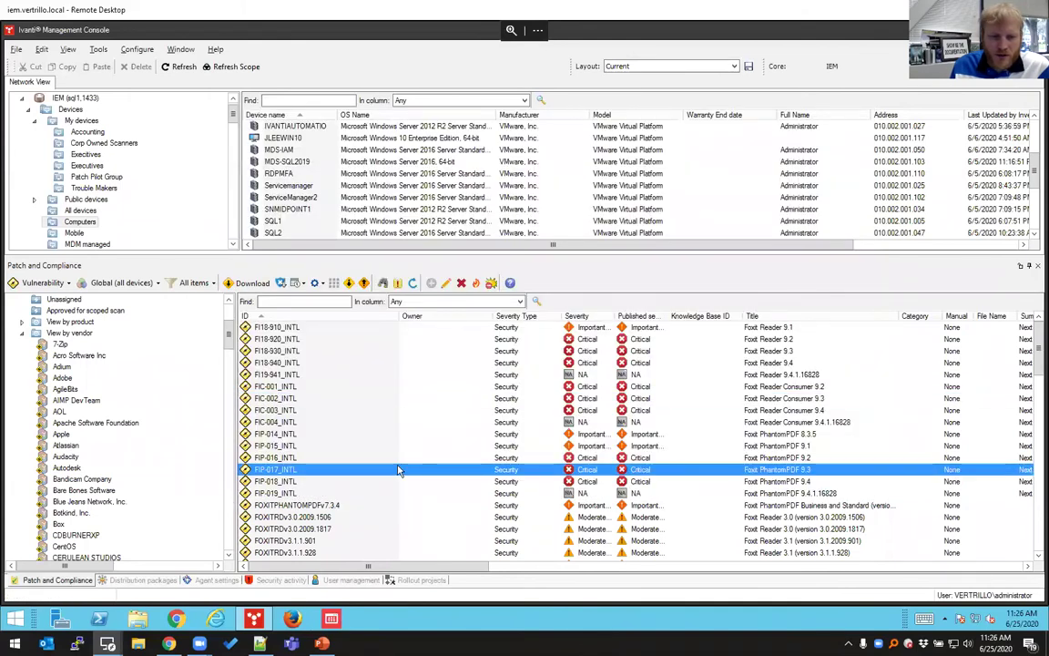
double_click(503, 436)
key("Escape")
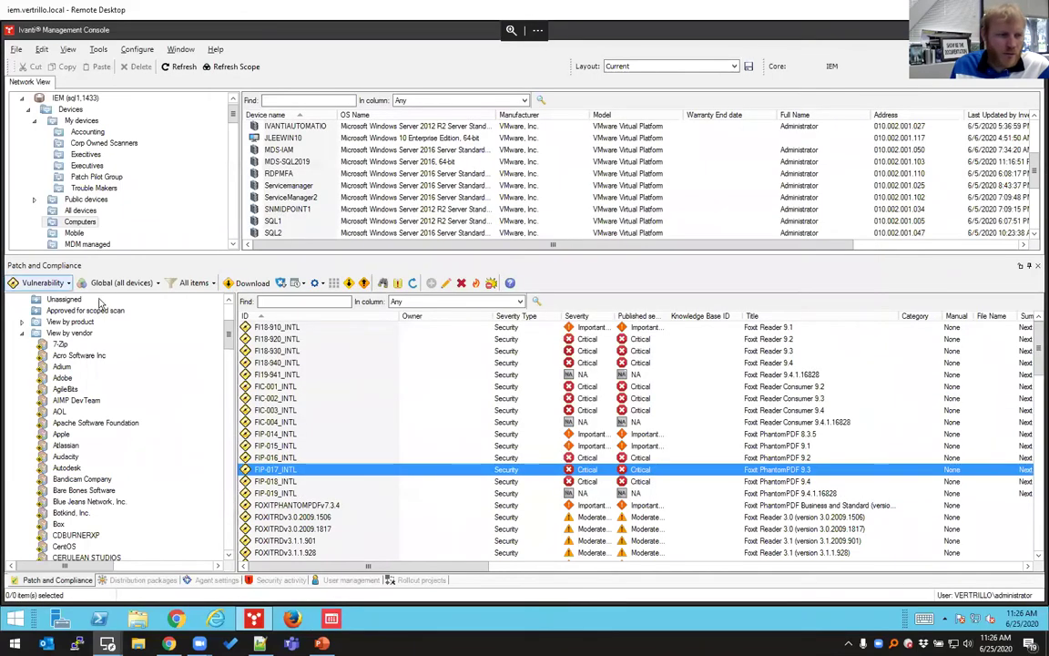
Step: Show the Detected vulnerabilities and examine the general properties of MS18-08-SO7-4343899_INTL
scroll(232, 328, "up", 4)
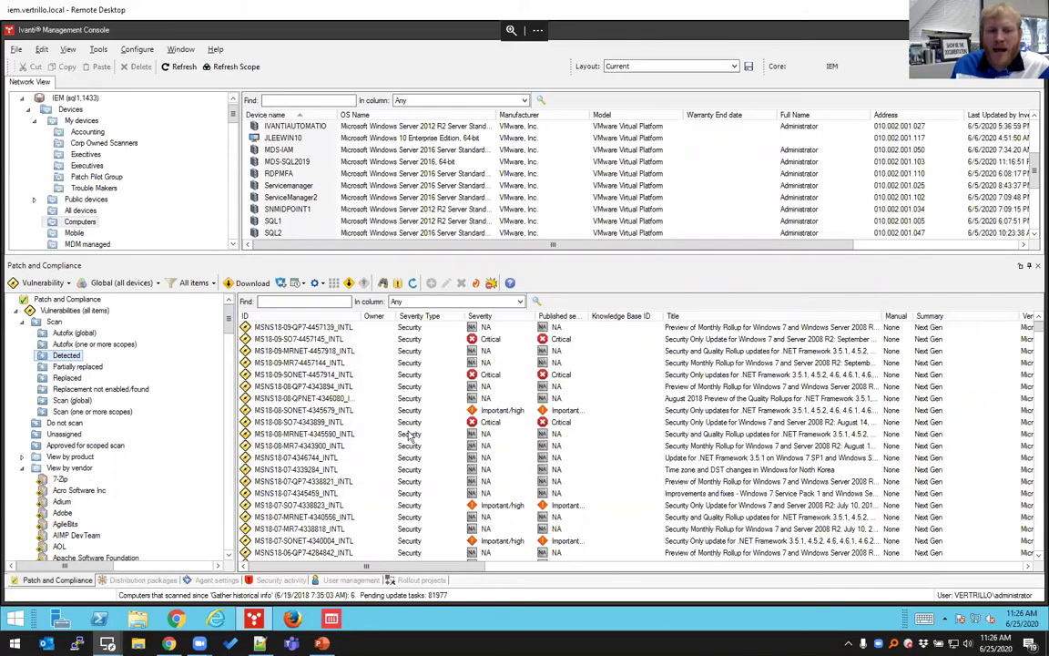
double_click(405, 422)
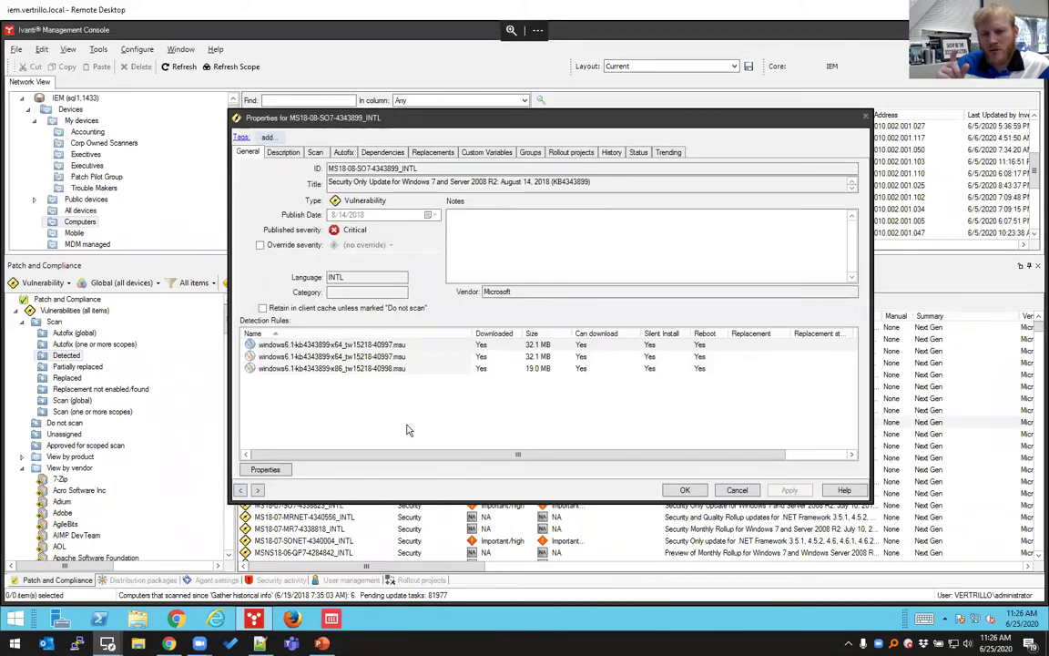
left_click(249, 151)
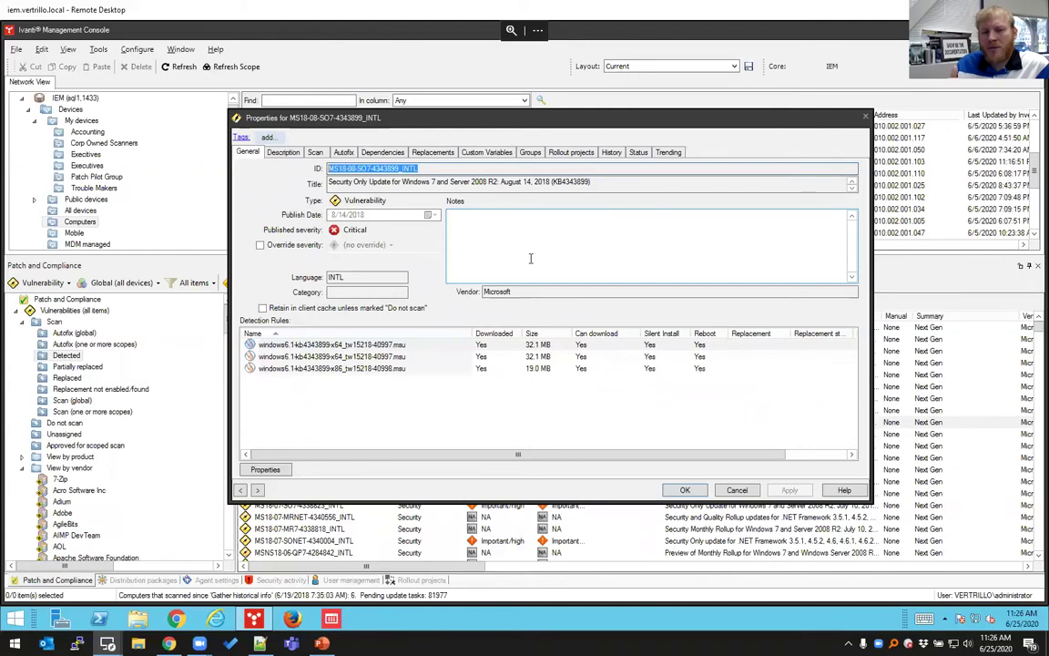
Step: Examine the detection rules of MS18-08-SO7-4343899_INTL and MS18-07-SO7-4338823_INTL, closing both property sheets without changes
left_click(396, 346)
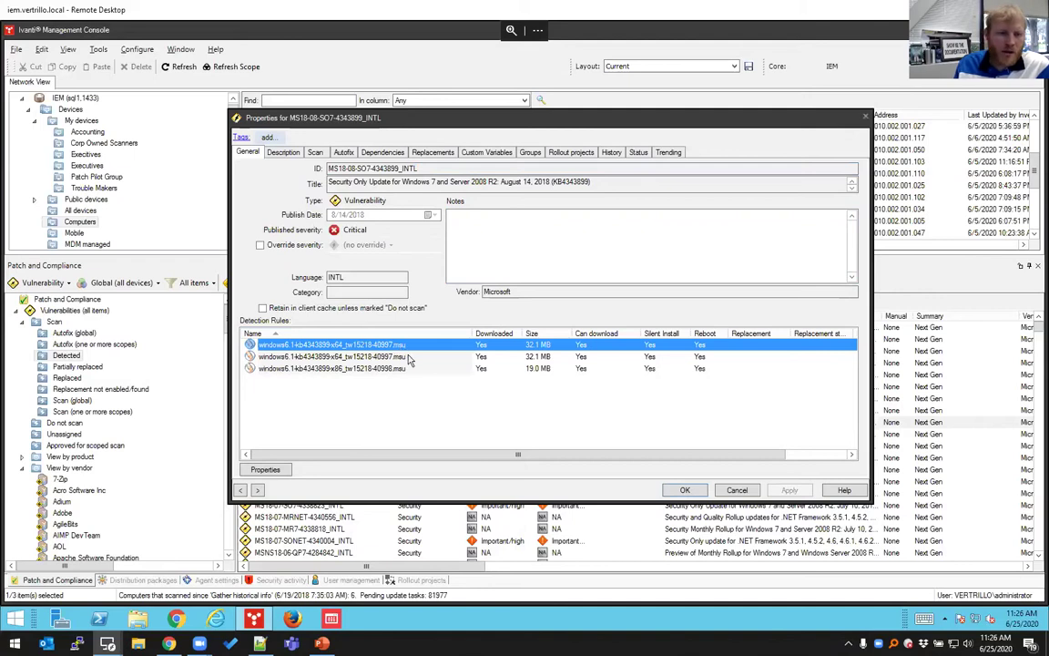
left_click(406, 357)
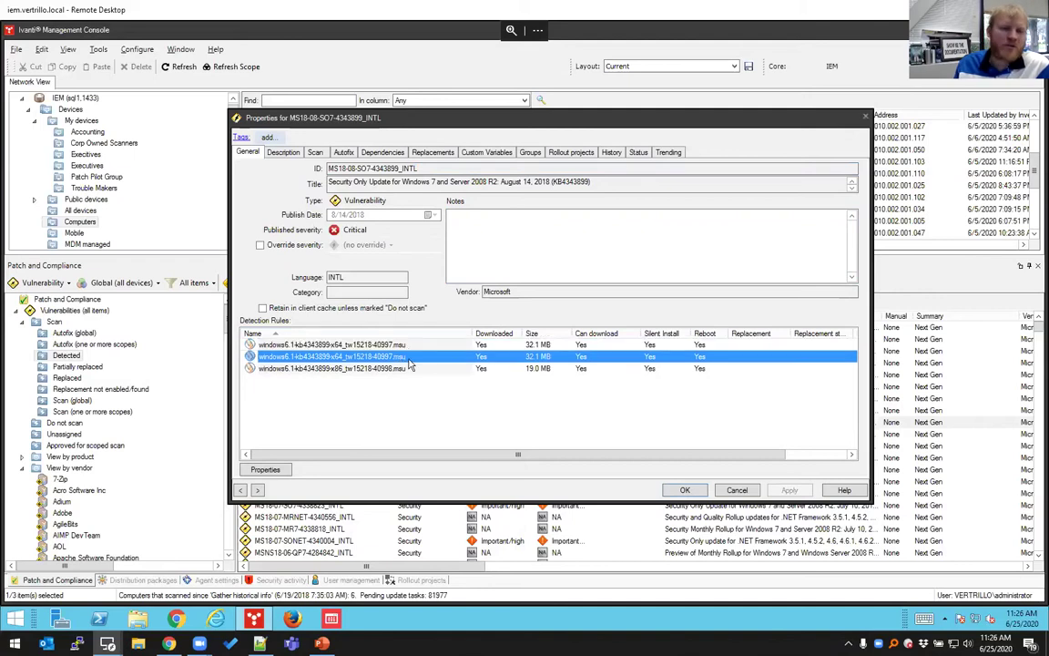
left_click(736, 489)
double_click(487, 505)
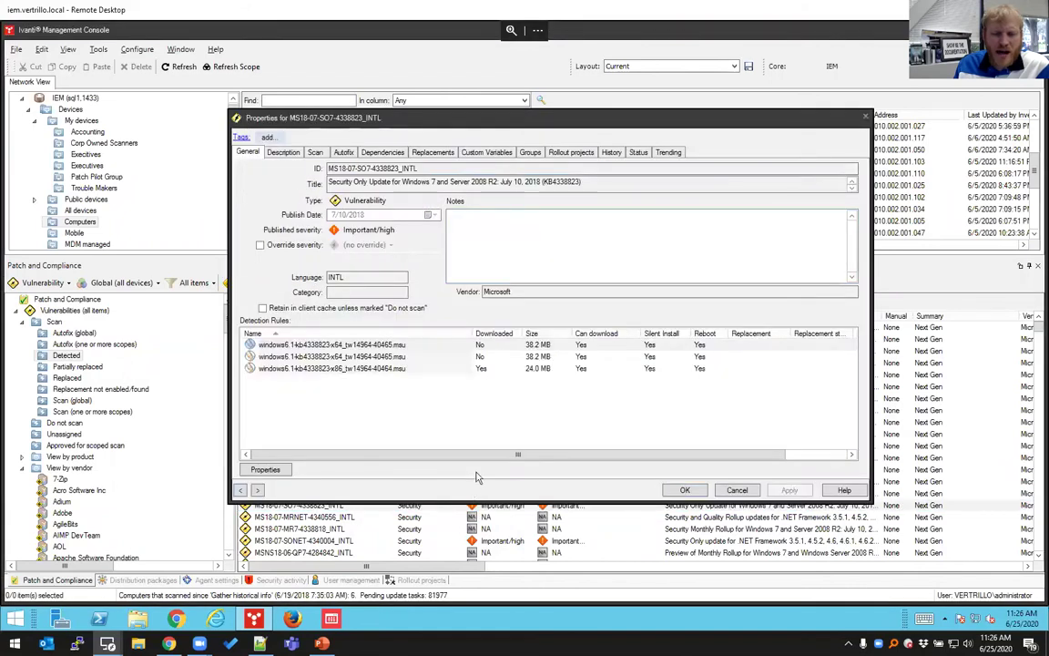
left_click(736, 490)
Step: Open the properties of MS18-07-SONET-4340004_INTL and examine its ID and the download state of its detection rules
double_click(543, 541)
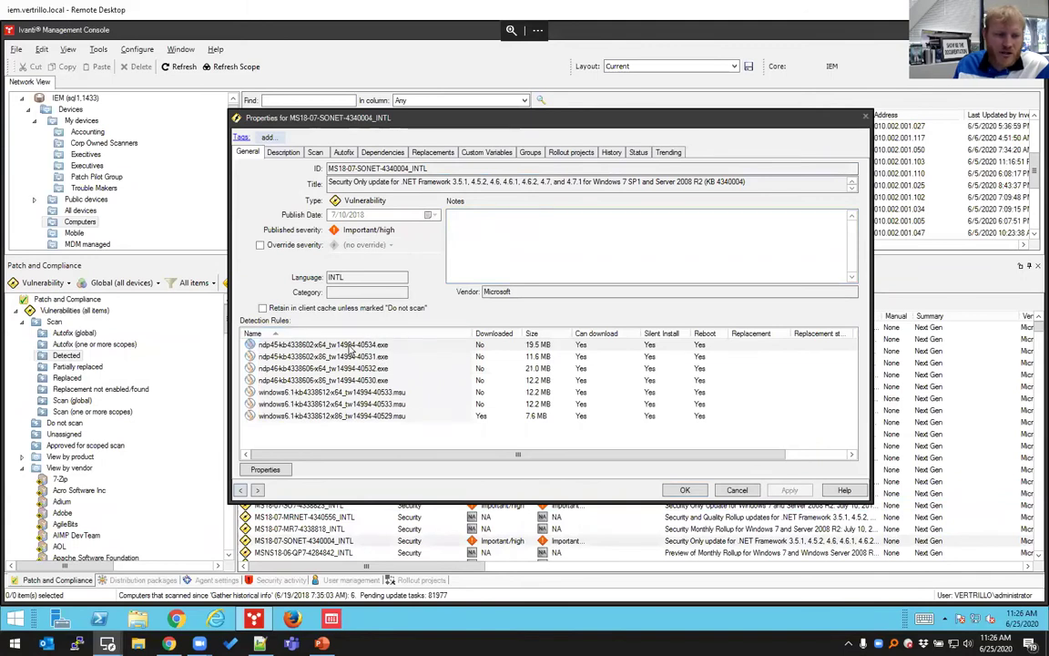
left_click(377, 345)
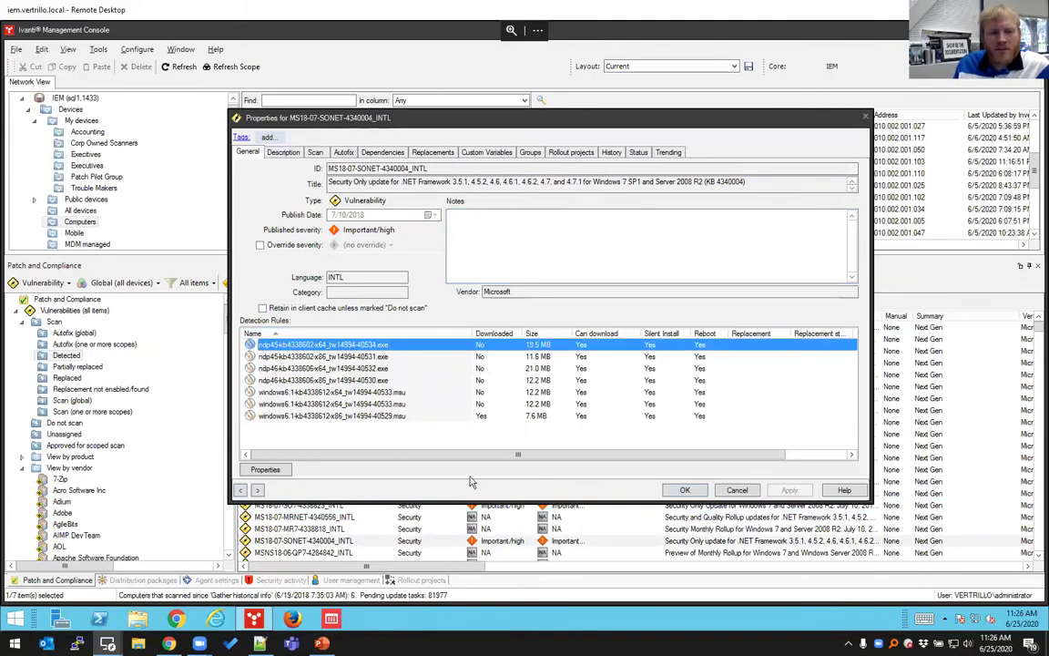
key("Down")
key("Down")
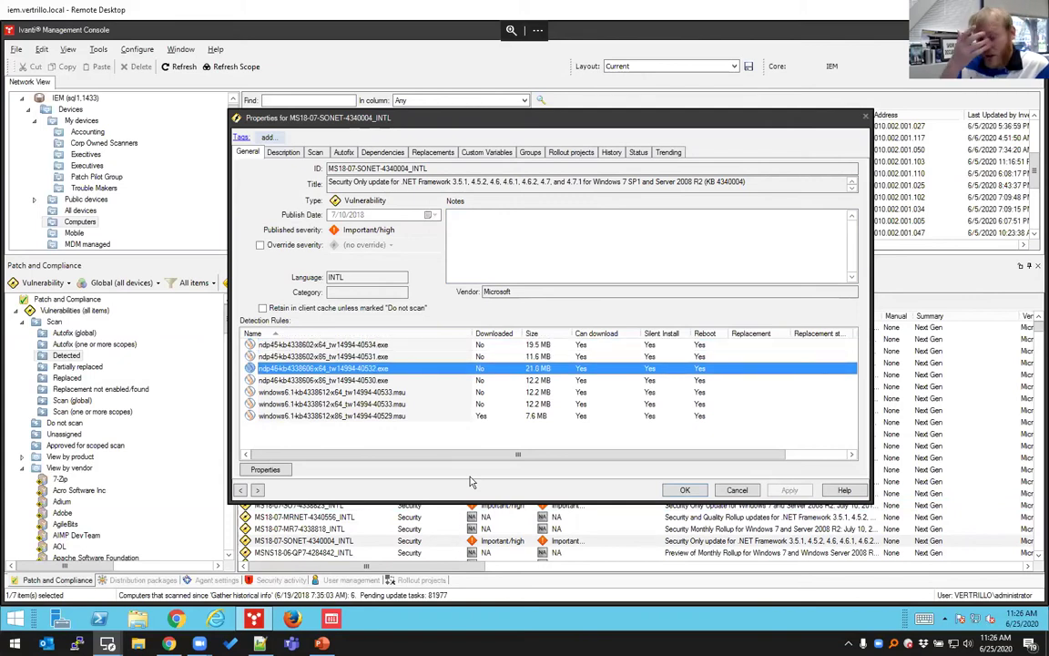
key("Down")
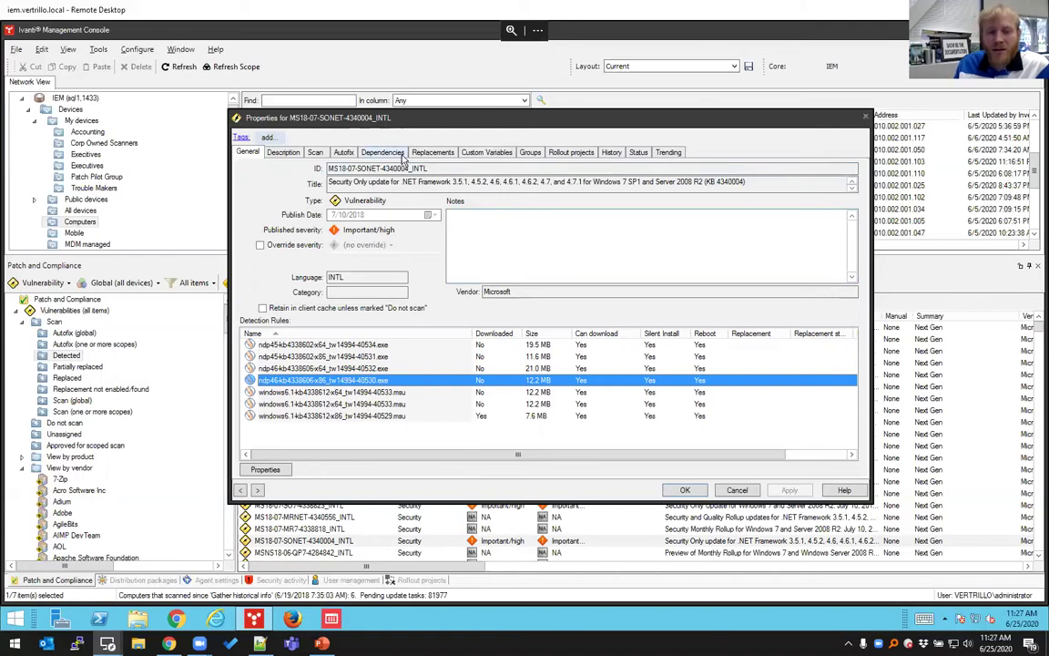
left_click(296, 162)
key("ctrl+a")
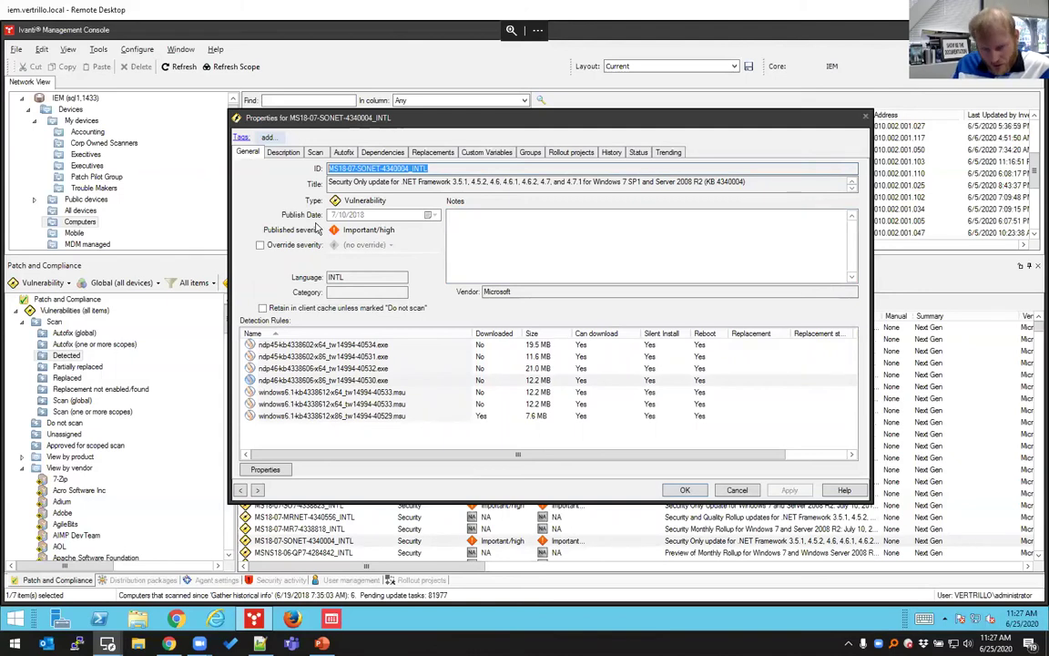
left_click(487, 358)
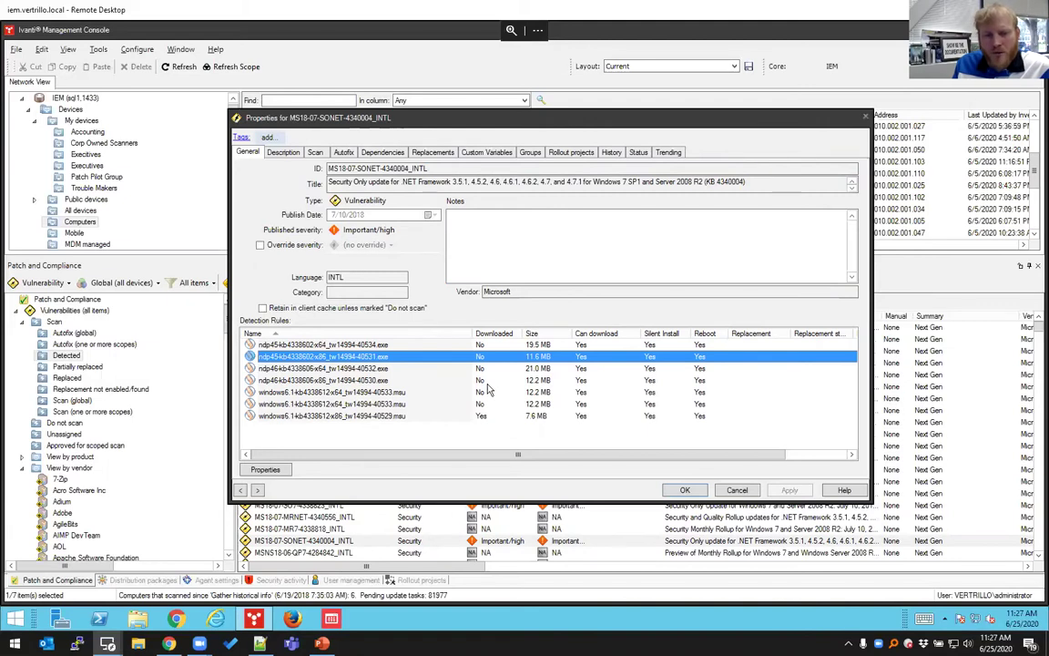
left_click(478, 415)
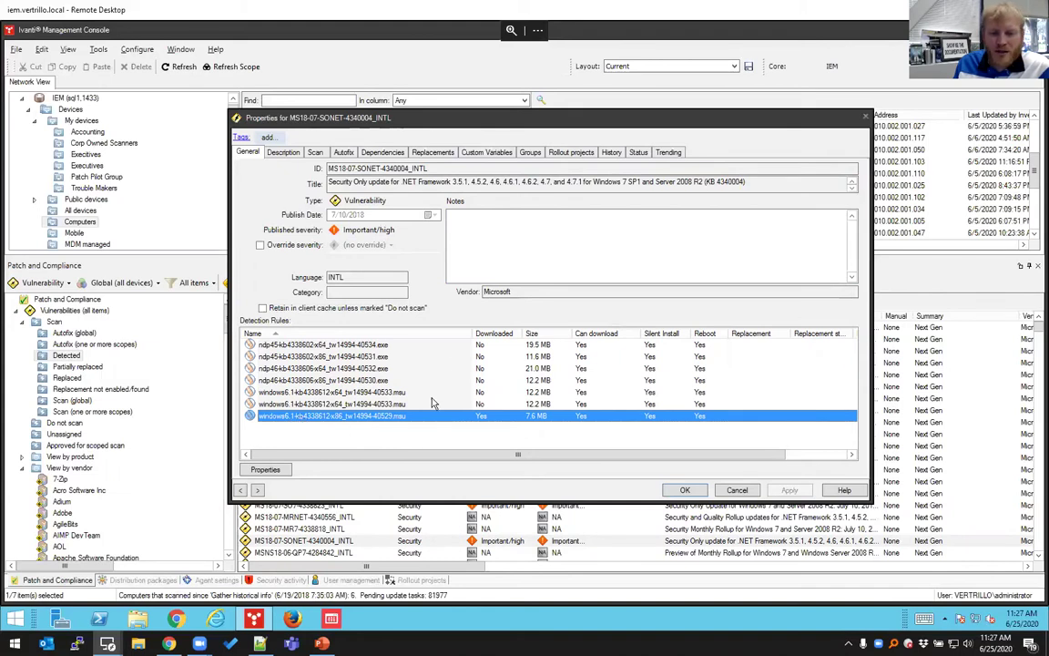
Step: Download the patch for detection rule ndp45-kb4338602-x86_tw14994-40531.exe and close the download window
right_click(453, 358)
left_click(499, 365)
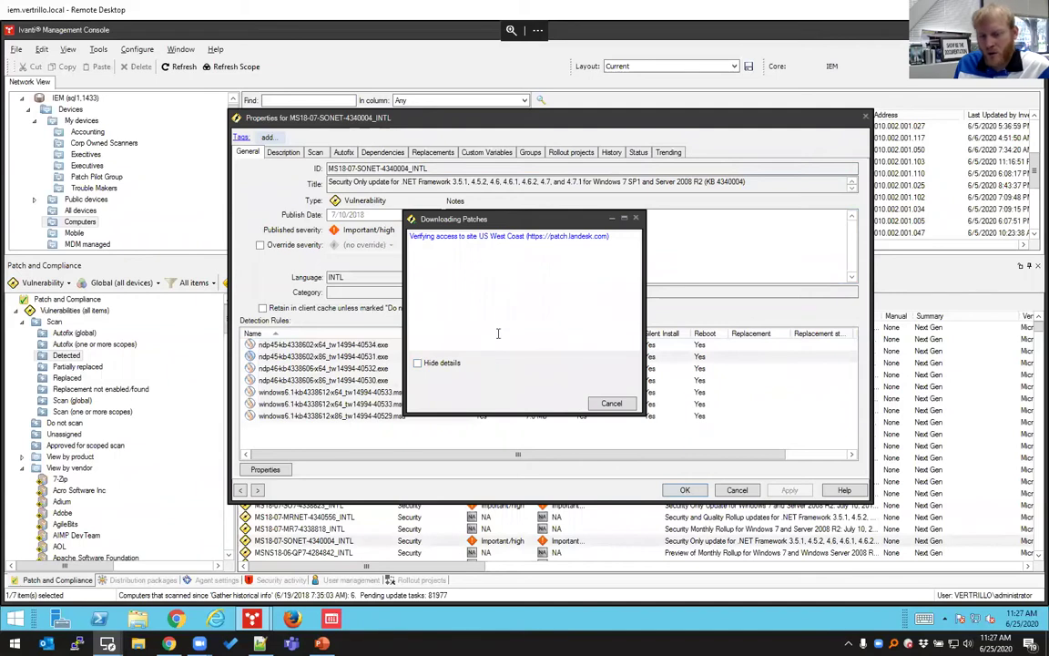
left_click(613, 405)
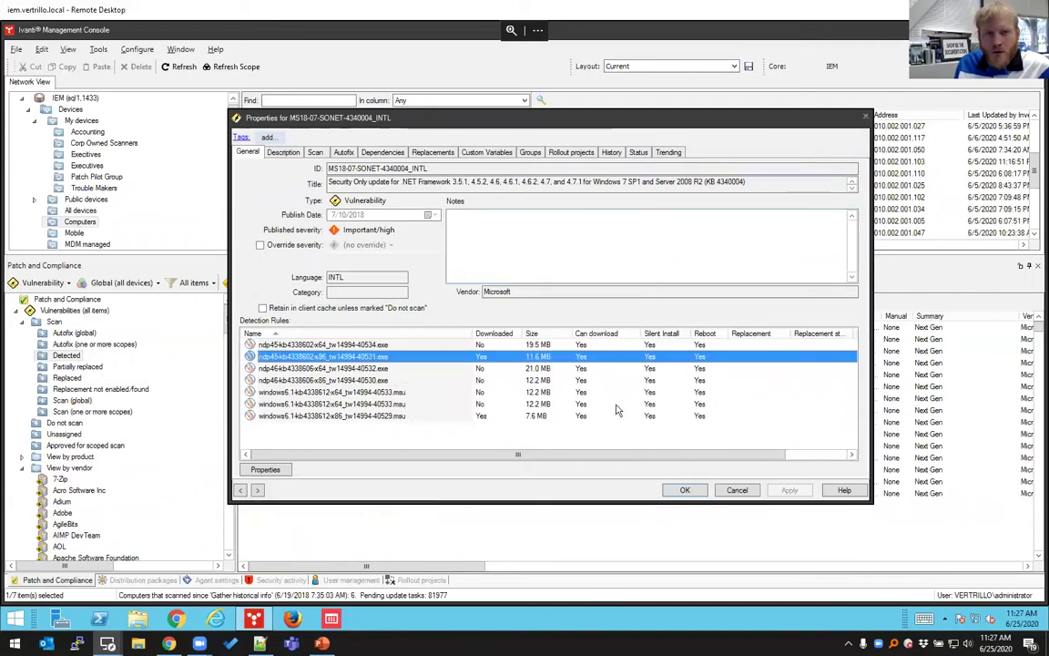
Step: Read the vulnerability's description, open its Microsoft support article for KB 4340004 in the browser, and return to the Ivanti Management Console
left_click(283, 152)
left_click_drag(393, 183, 370, 232)
left_click(371, 231)
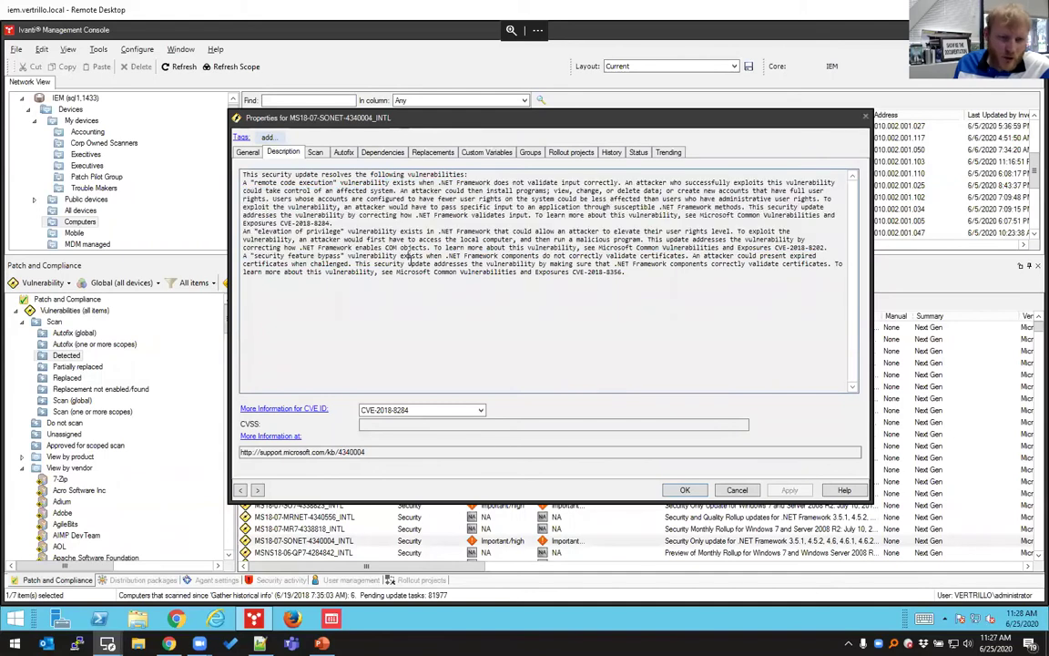
double_click(307, 455)
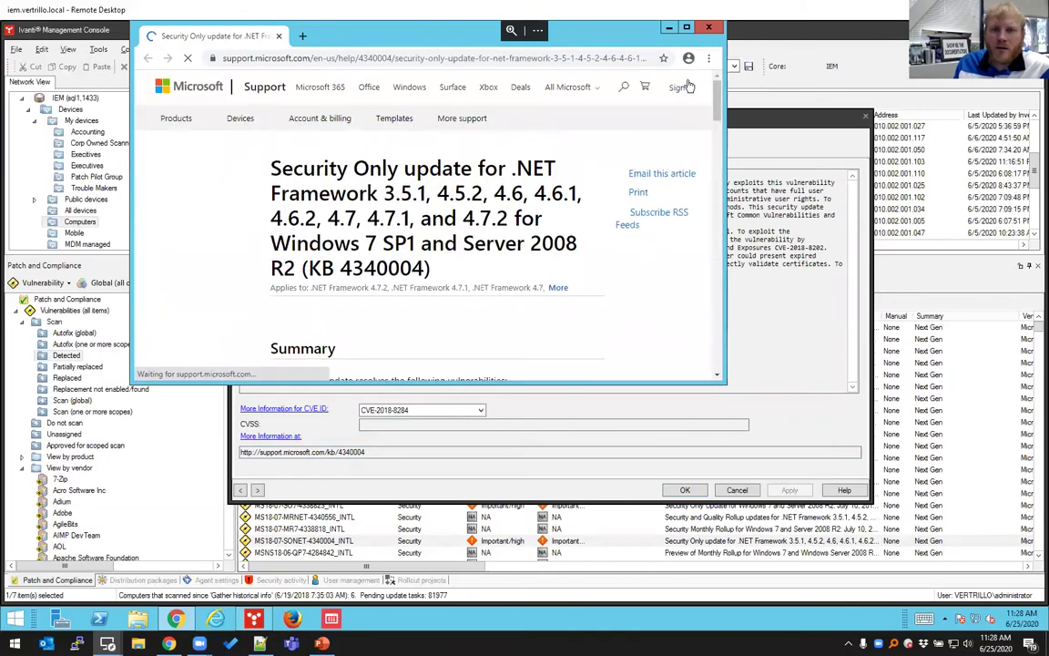
left_click(686, 29)
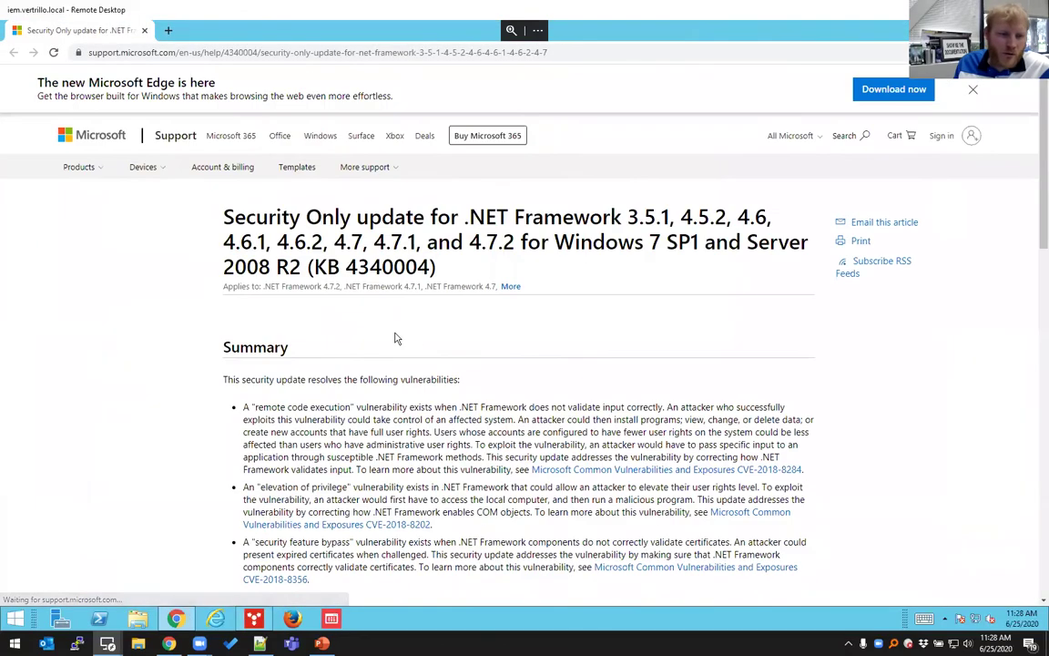
scroll(398, 337, "down", 20)
scroll(394, 331, "up", 20)
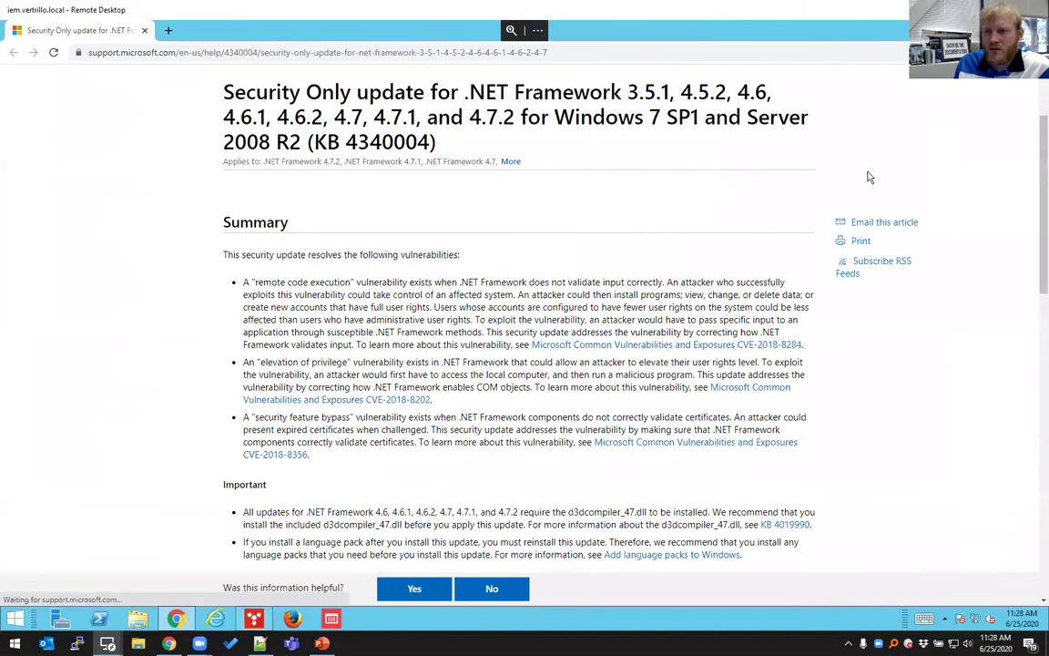
key("alt+Tab")
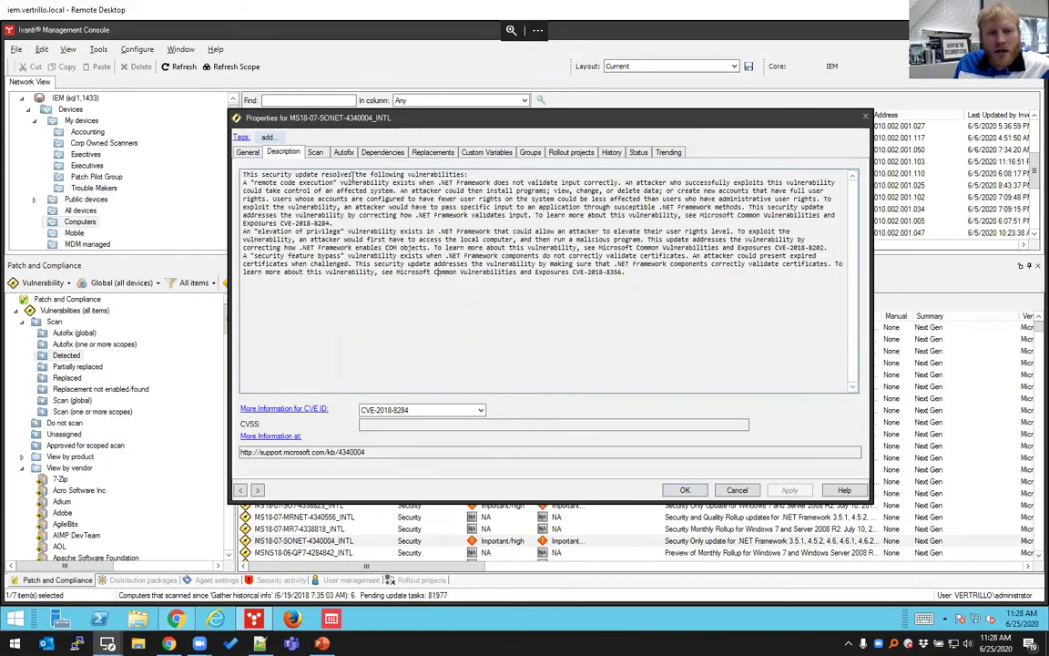
Step: Check the replacement definitions of MS18-07-SONET-4340004_INTL and MS18-08-SO7-4343899_INTL, closing both property sheets without changes
left_click(434, 153)
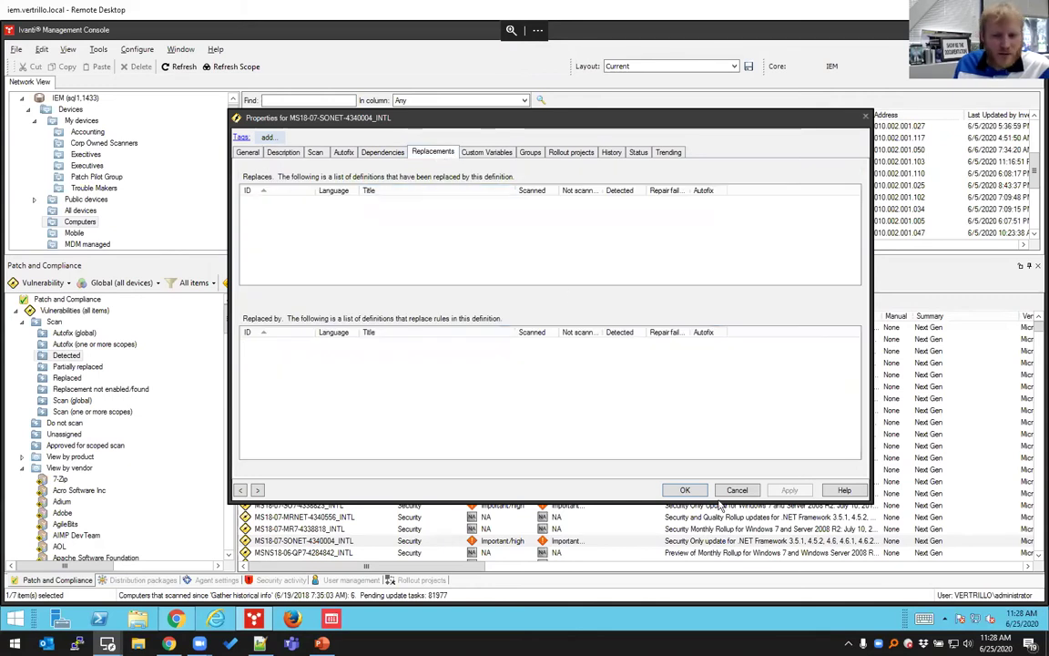
left_click(736, 490)
right_click(490, 426)
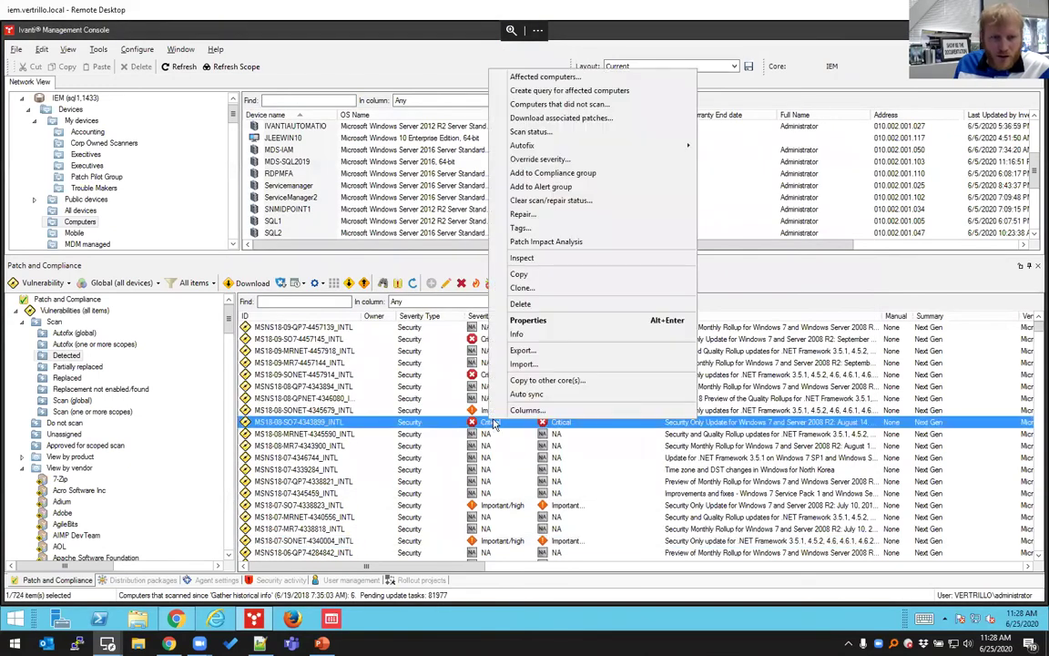
left_click(480, 291)
left_click(432, 152)
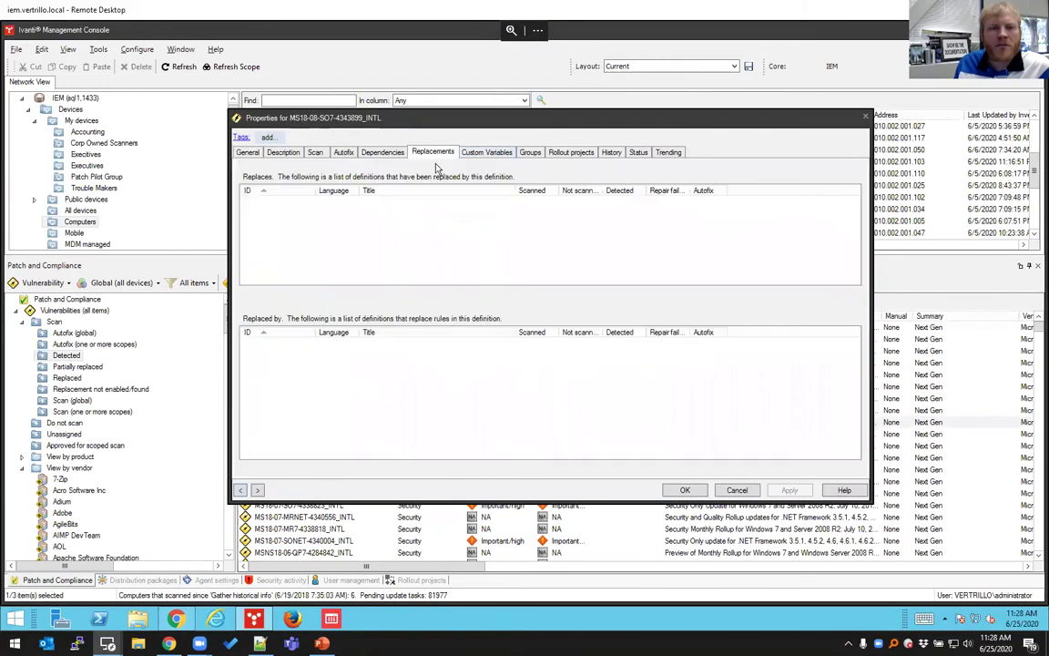
left_click(737, 490)
left_click(526, 470)
right_click(528, 473)
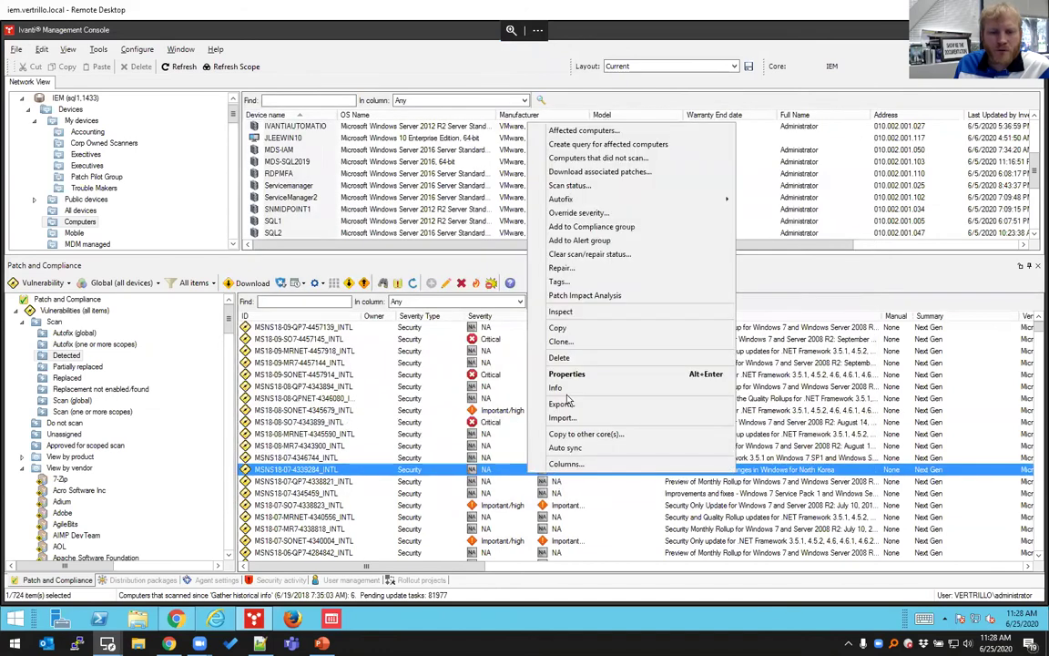
left_click(515, 341)
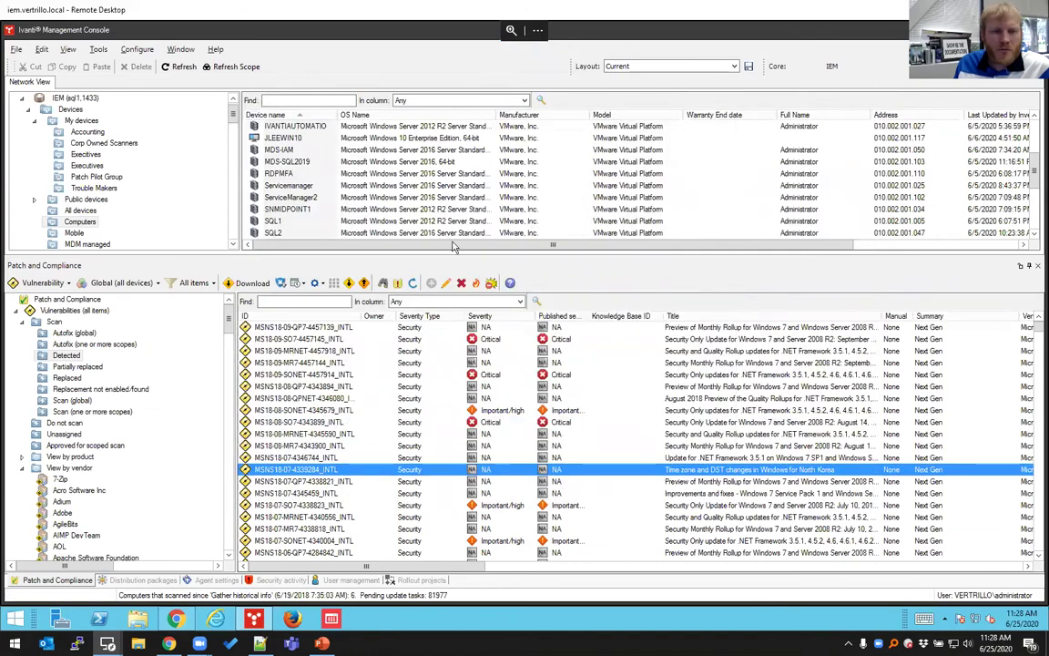
left_click(432, 152)
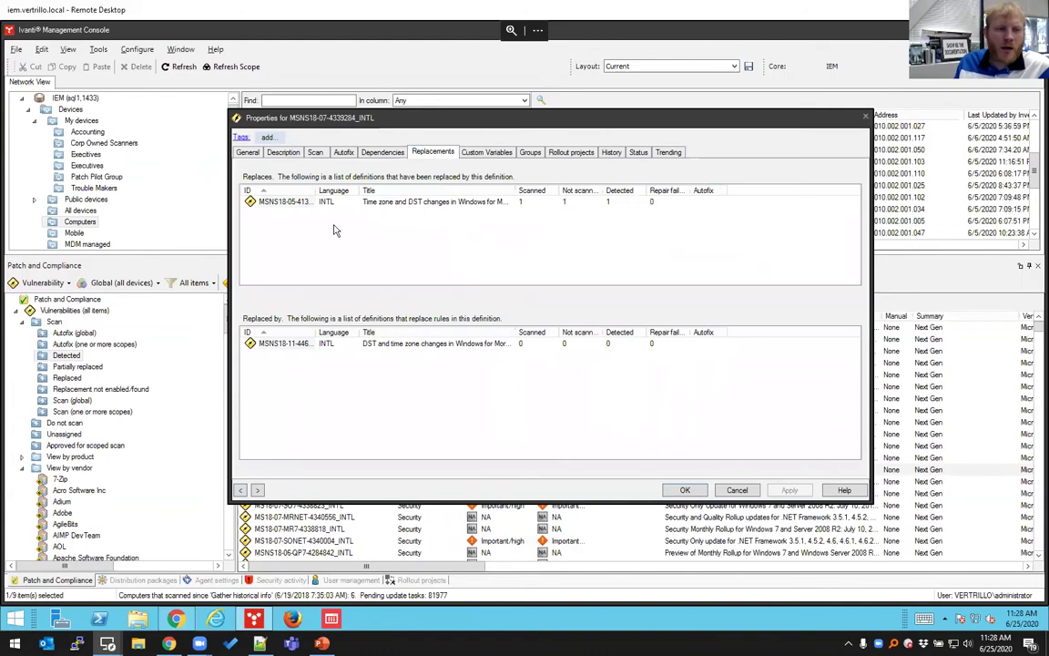
left_click_drag(388, 222, 388, 222)
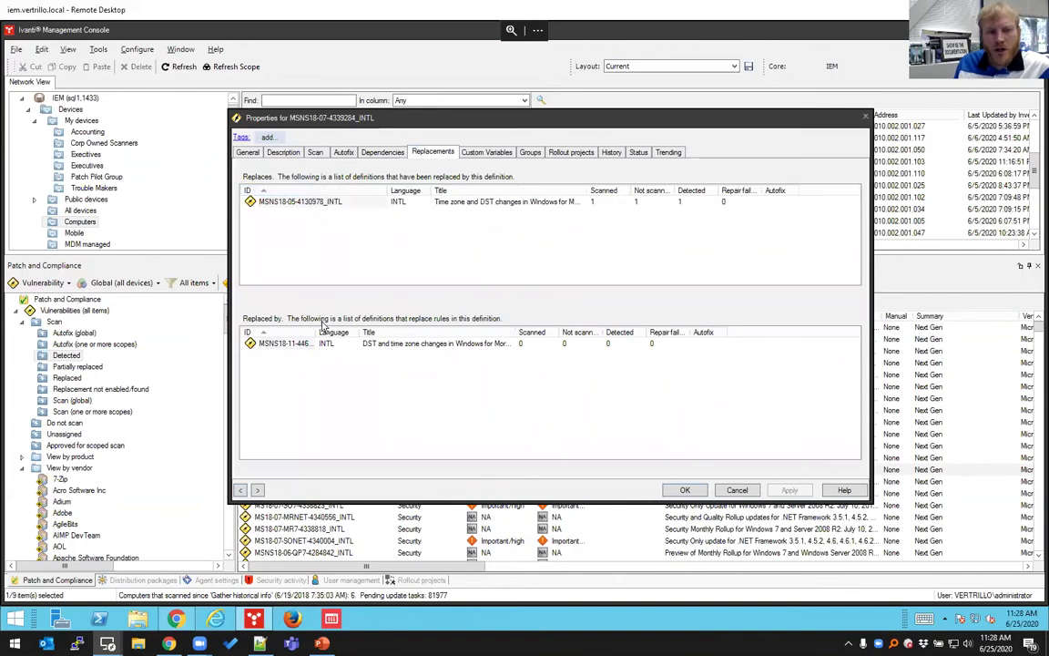
left_click_drag(315, 331, 369, 334)
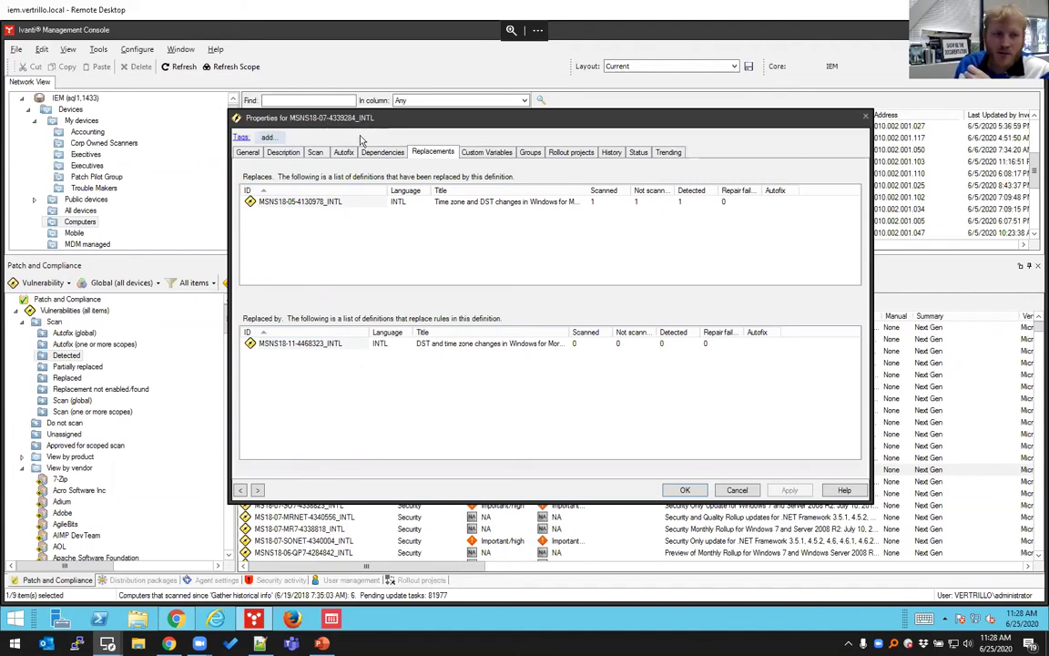
left_click(345, 203)
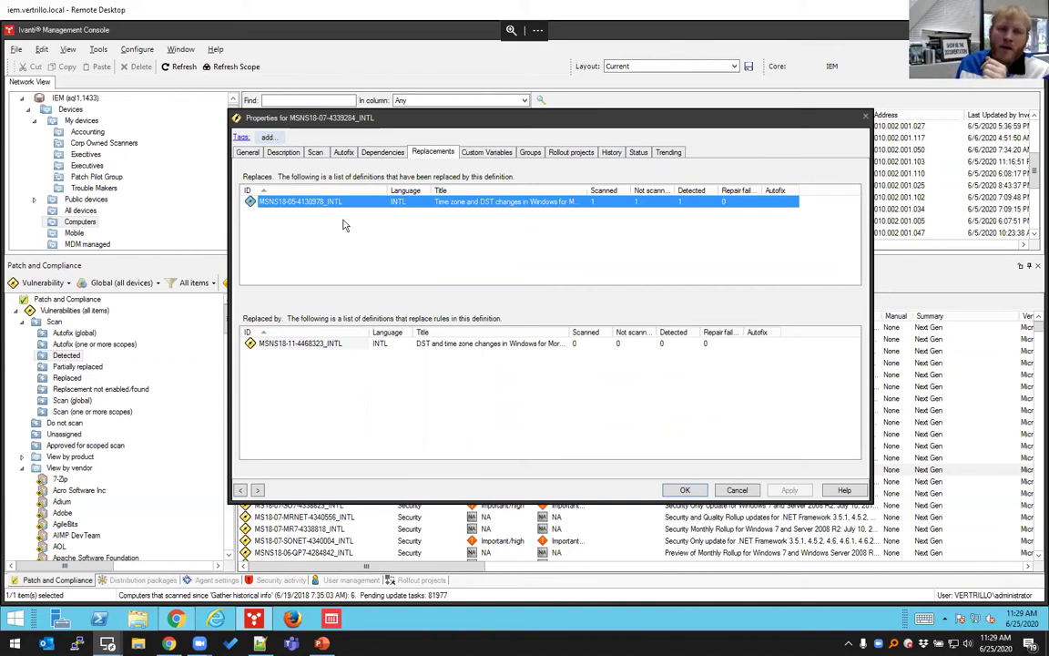
left_click(347, 341)
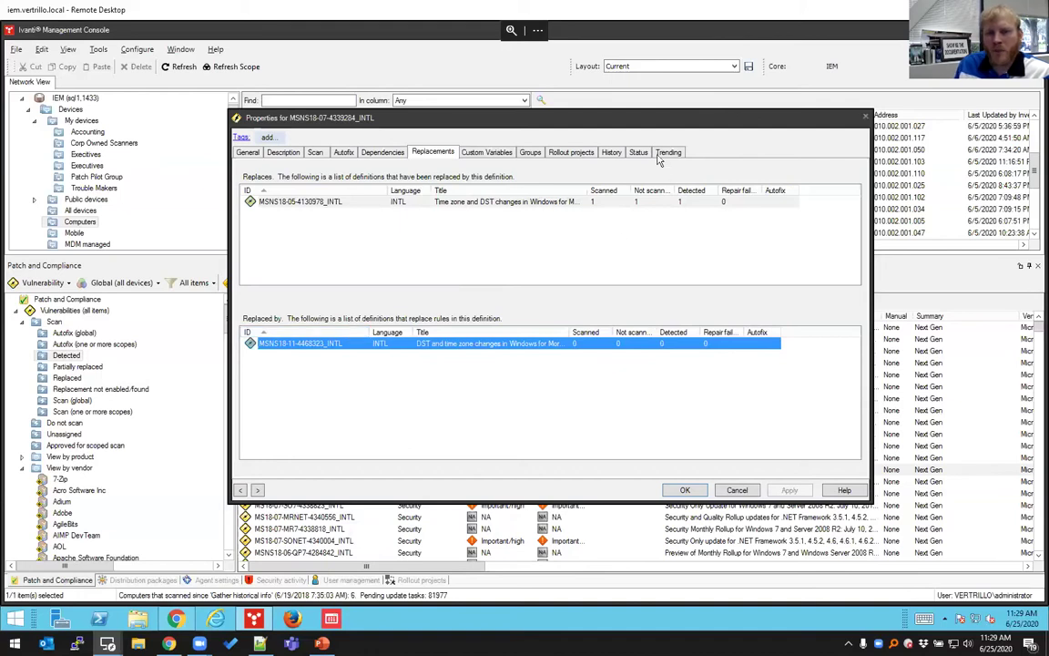
left_click(613, 153)
left_click(638, 152)
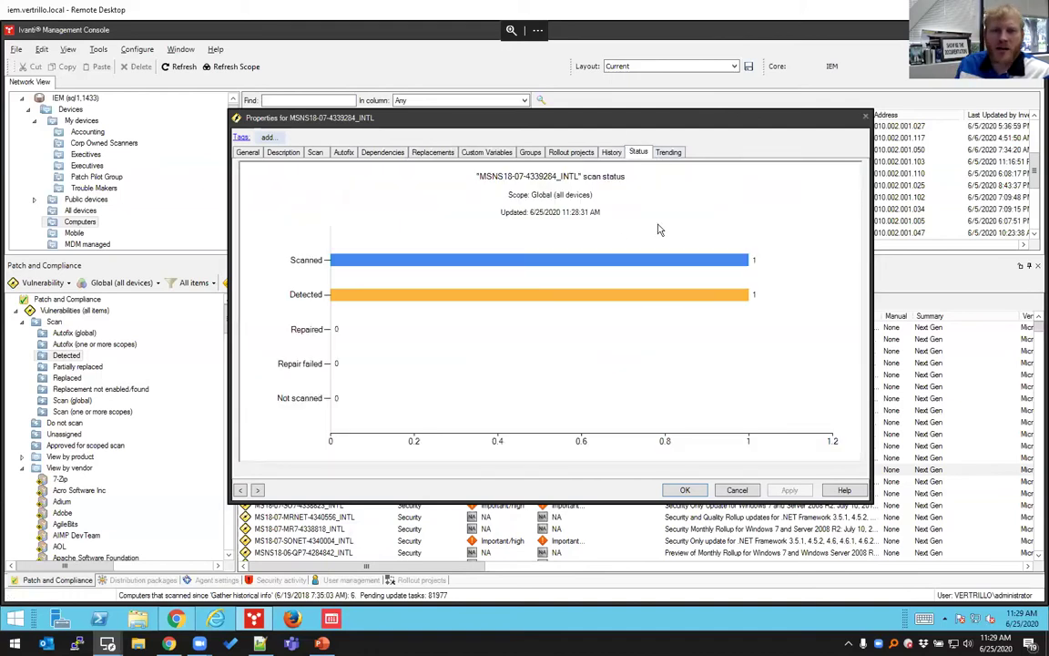
left_click(668, 152)
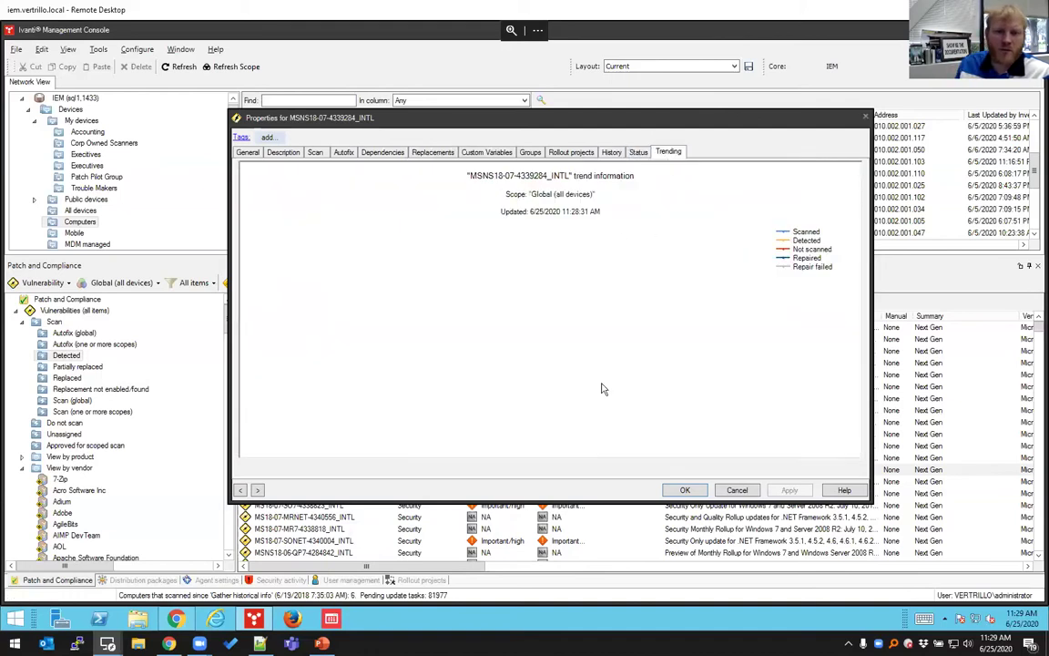
left_click(571, 152)
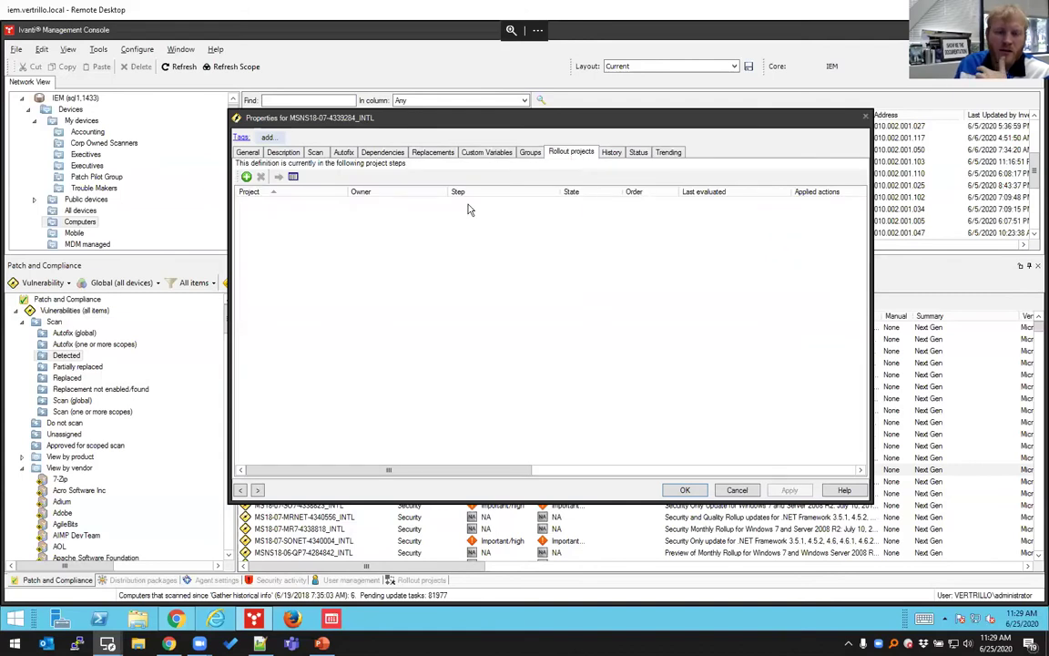
left_click(736, 491)
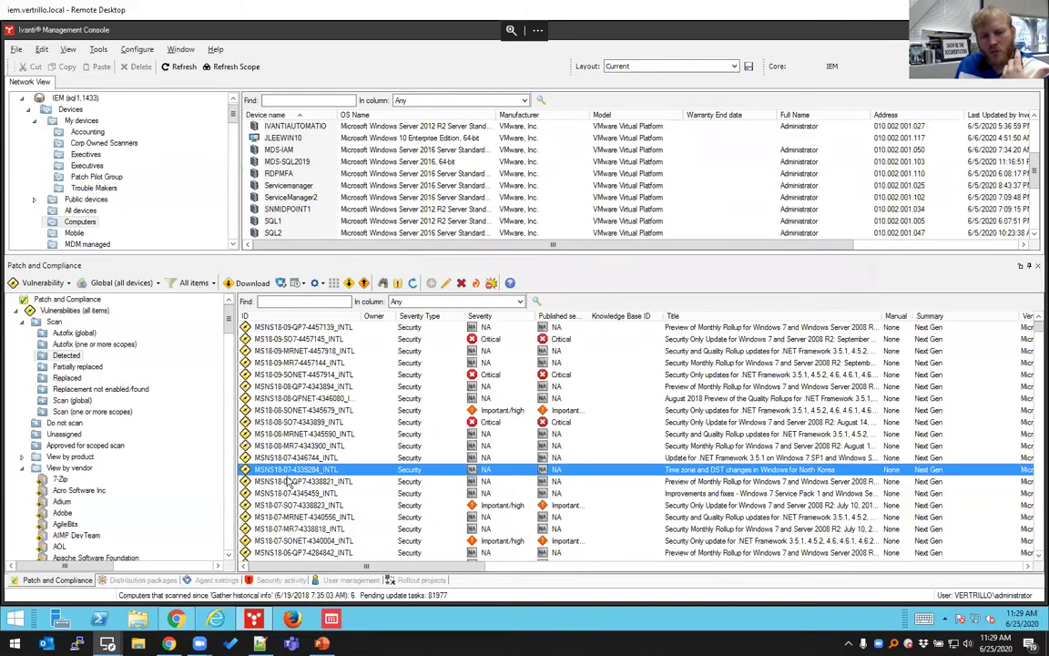
Step: Examine the autofix scopes and retry options for MS18-08-SO7-4343899_INTL, and close the settings without changes
left_click(287, 421)
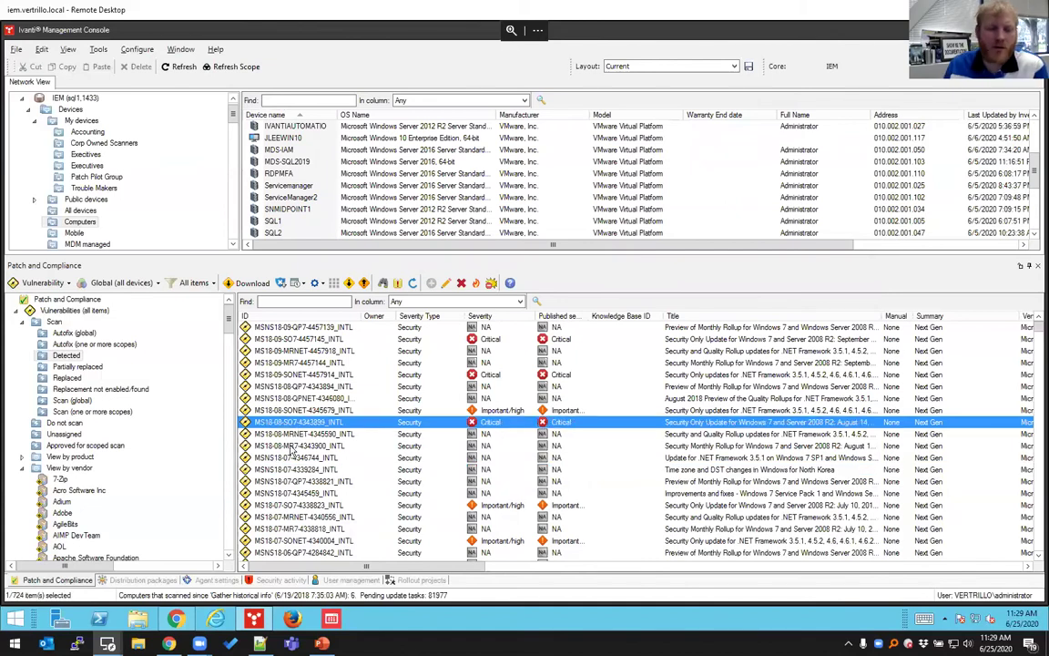
right_click(285, 432)
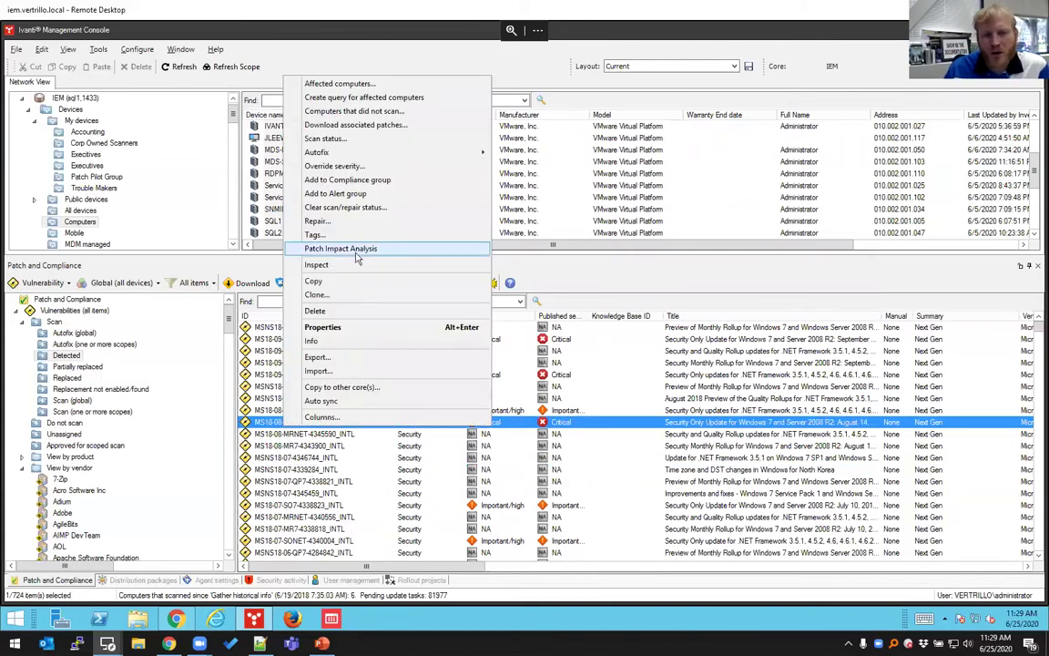
mouse_move(373, 155)
left_click(482, 205)
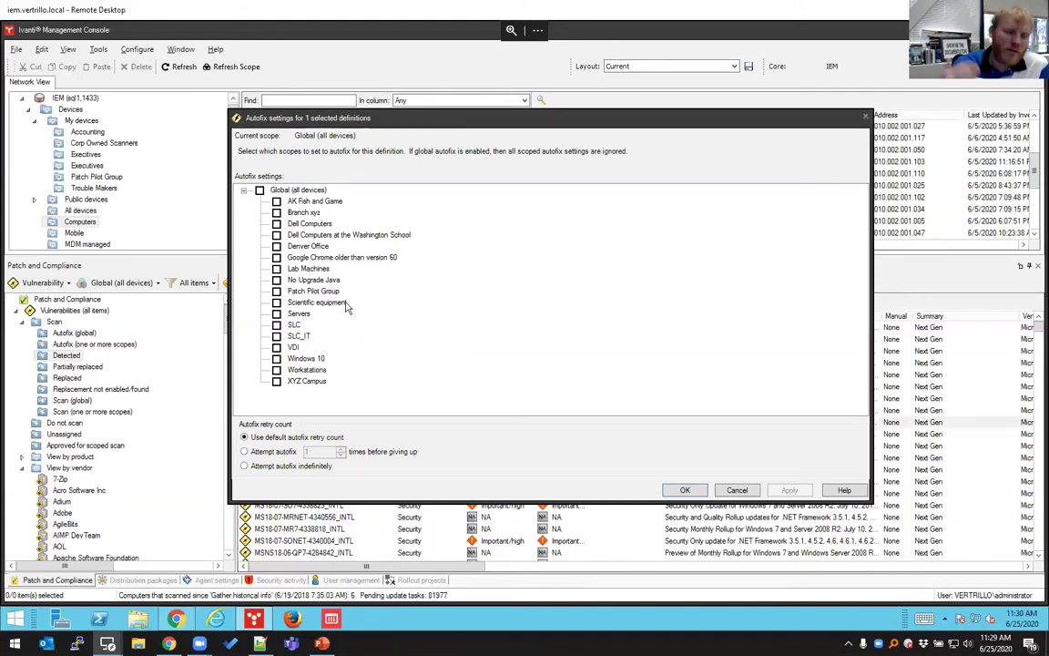
key("Escape")
left_click_drag(282, 423, 323, 491)
right_click(326, 492)
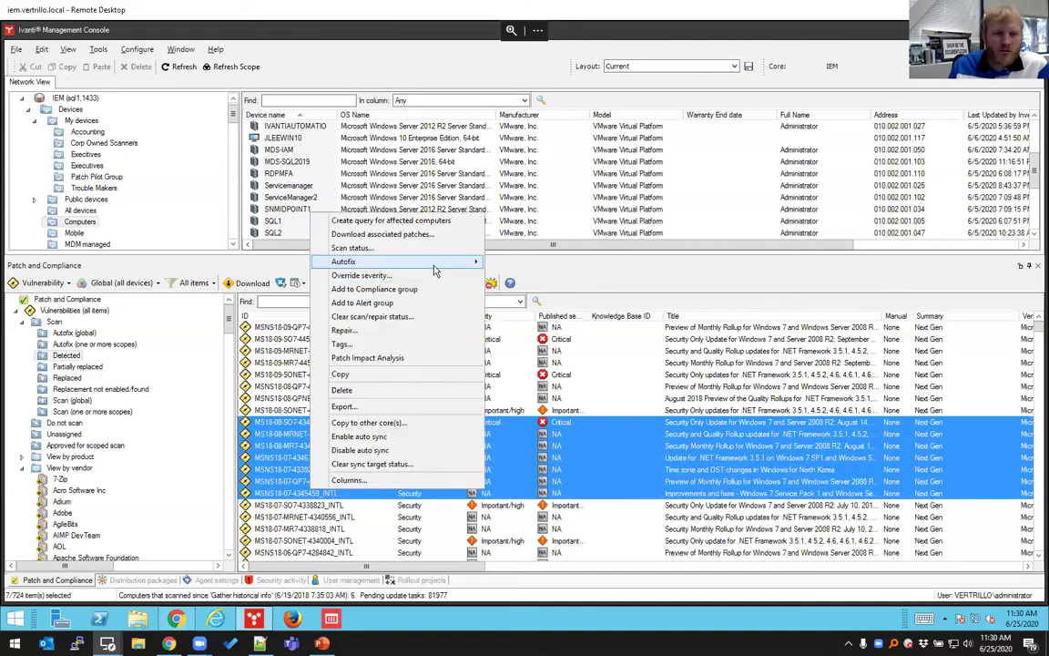
mouse_move(460, 263)
left_click(528, 322)
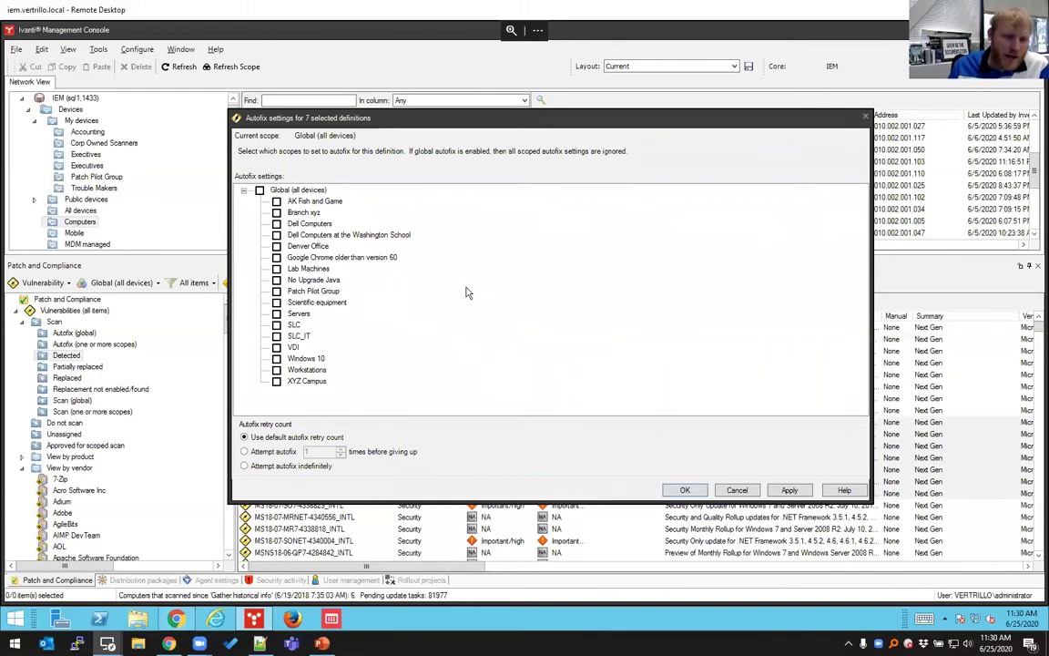
left_click(276, 290)
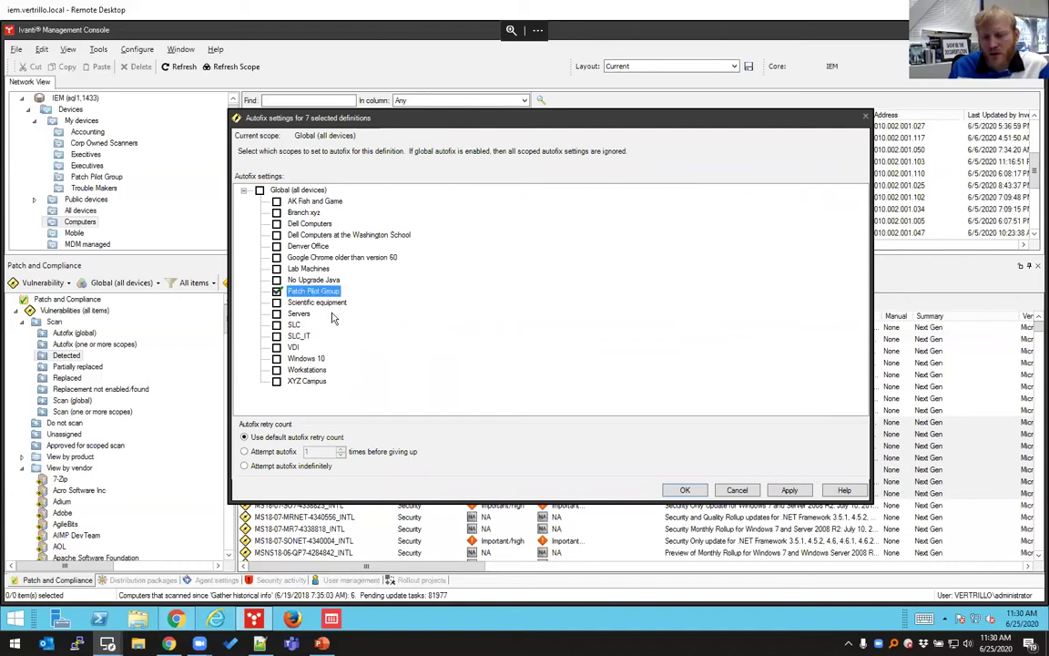
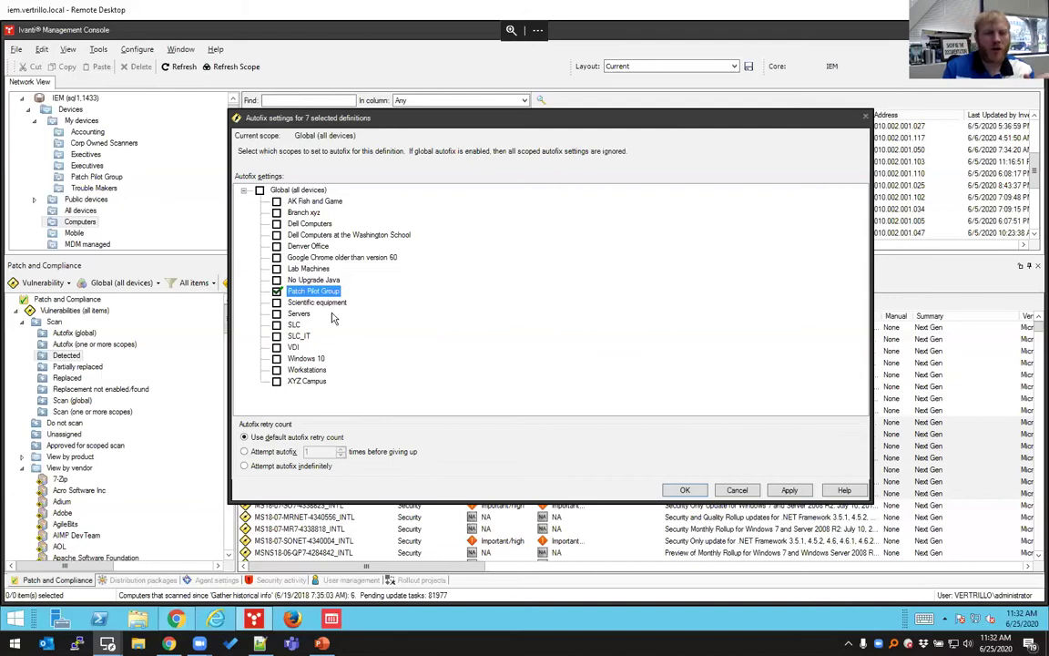
Step: Try enabling autofix for SLC, Workstations, both Dell Computers scopes, Branch xyz, AK Fish and Game and Global, and discard the settings
left_click(278, 326)
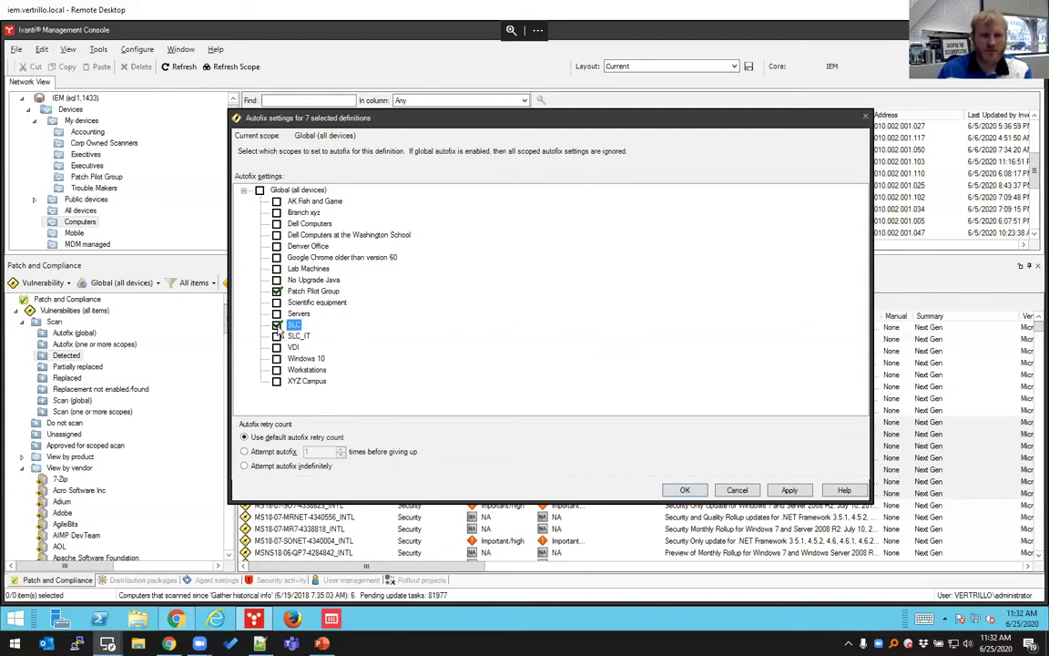
left_click(277, 370)
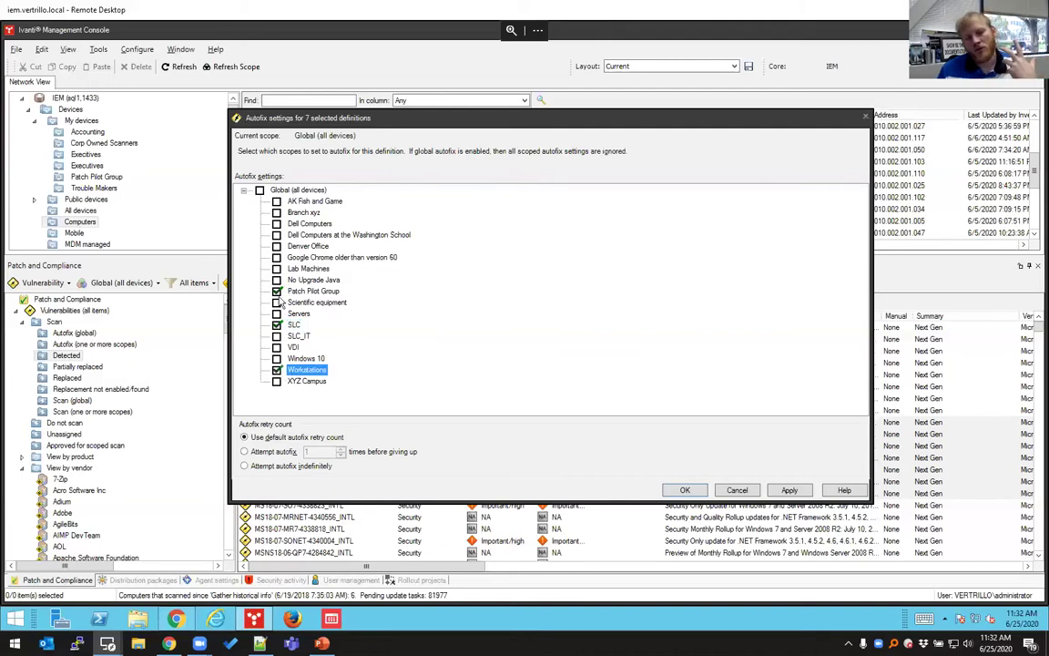
left_click(277, 235)
left_click(278, 224)
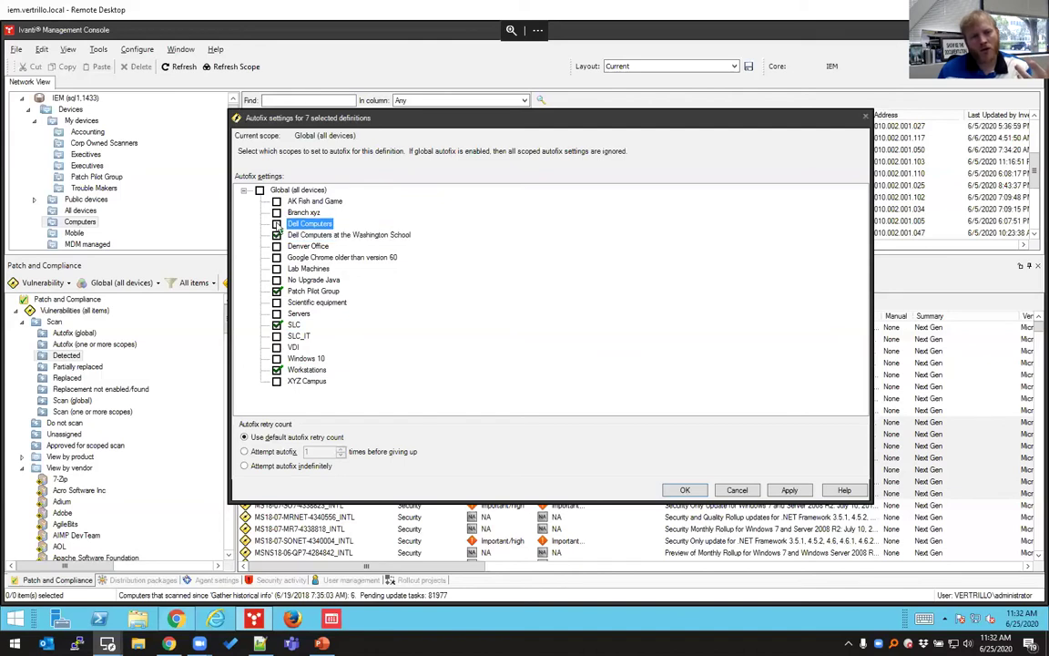
left_click(276, 212)
left_click(277, 201)
left_click(259, 190)
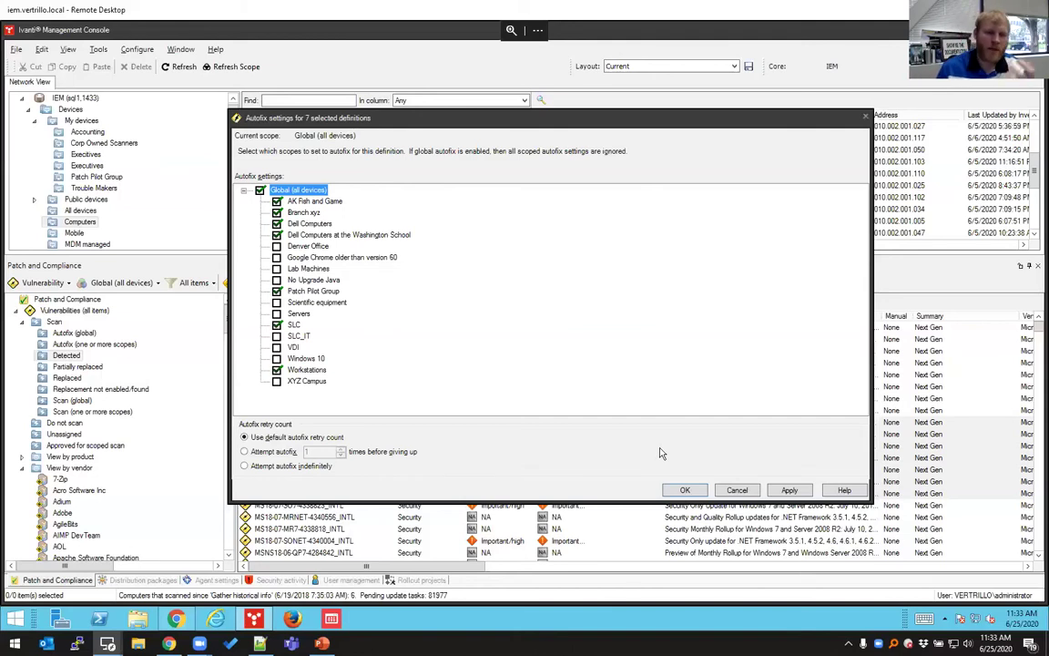
left_click(737, 492)
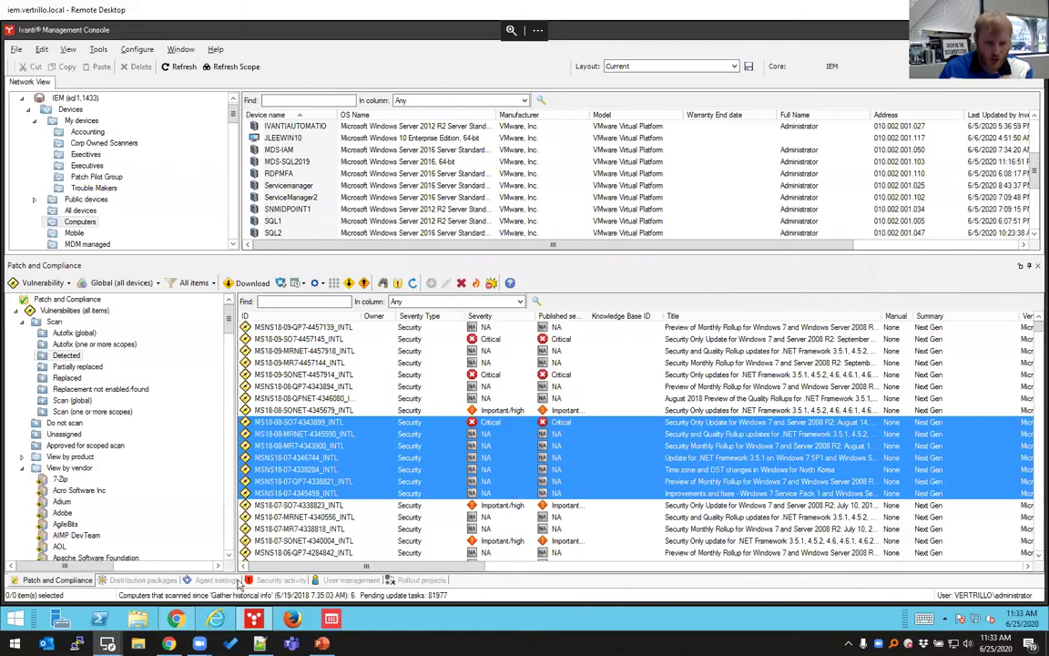
Step: Start a new Distribution and Patch configuration under the public agent settings
left_click(224, 583)
left_click_drag(201, 382, 191, 470)
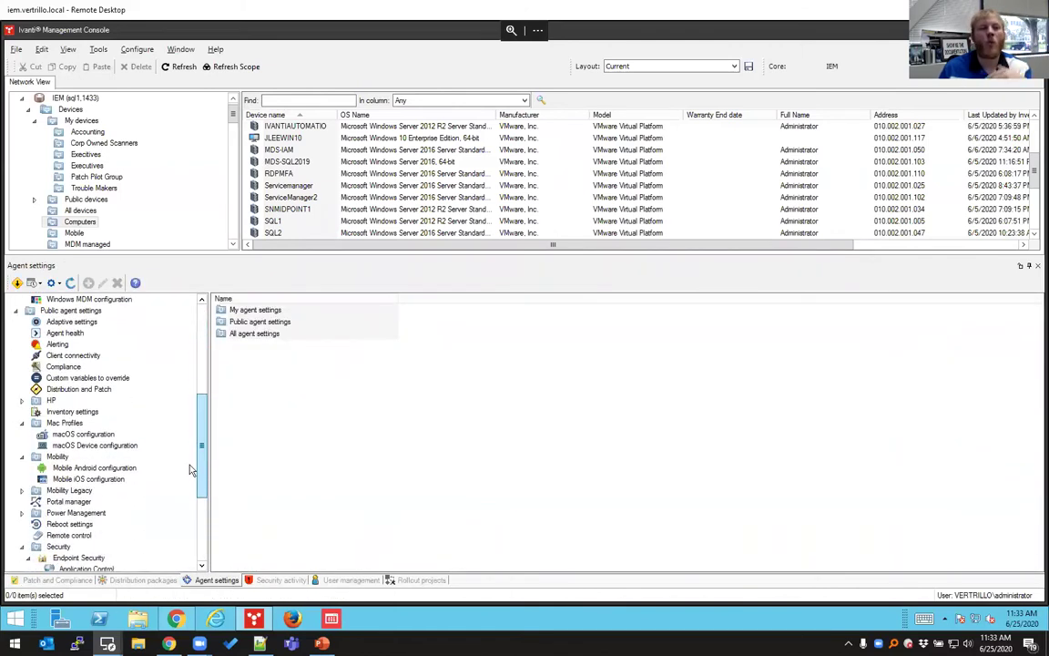
left_click(79, 389)
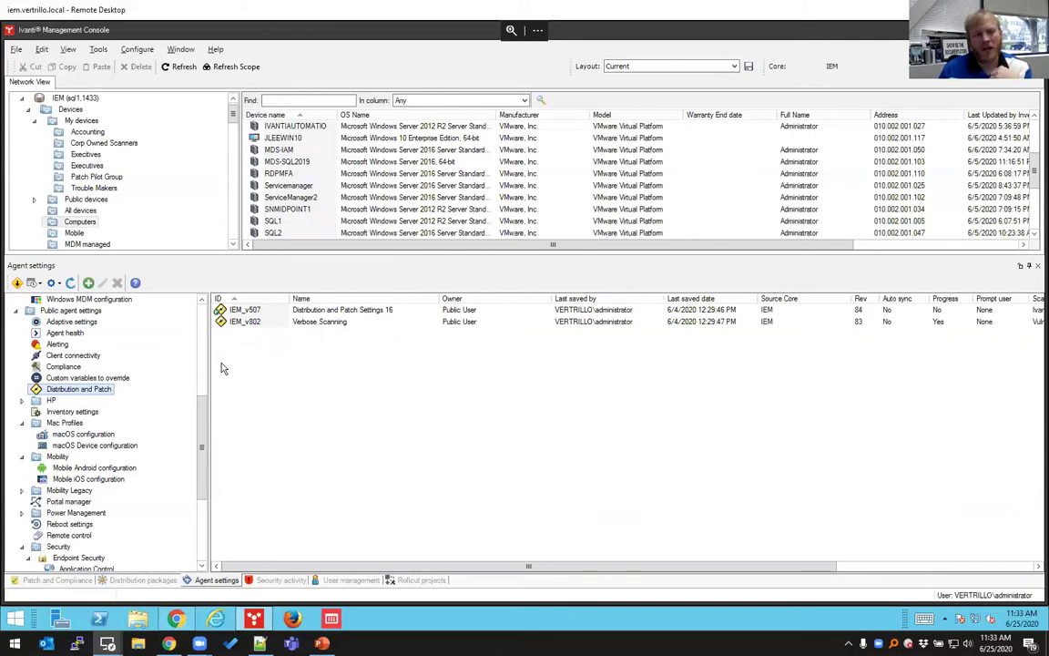
right_click(241, 340)
left_click(264, 352)
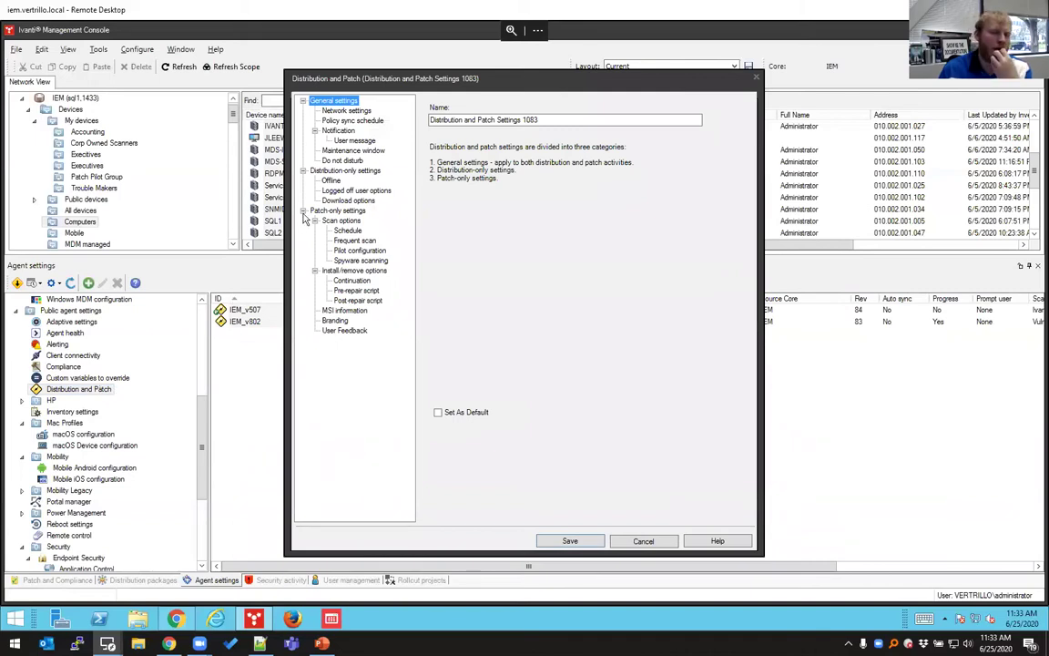
Step: Set the recurring patch scan schedule to repeat every 7 days with a time range of 2:00 AM to 7:00 AM
left_click(347, 231)
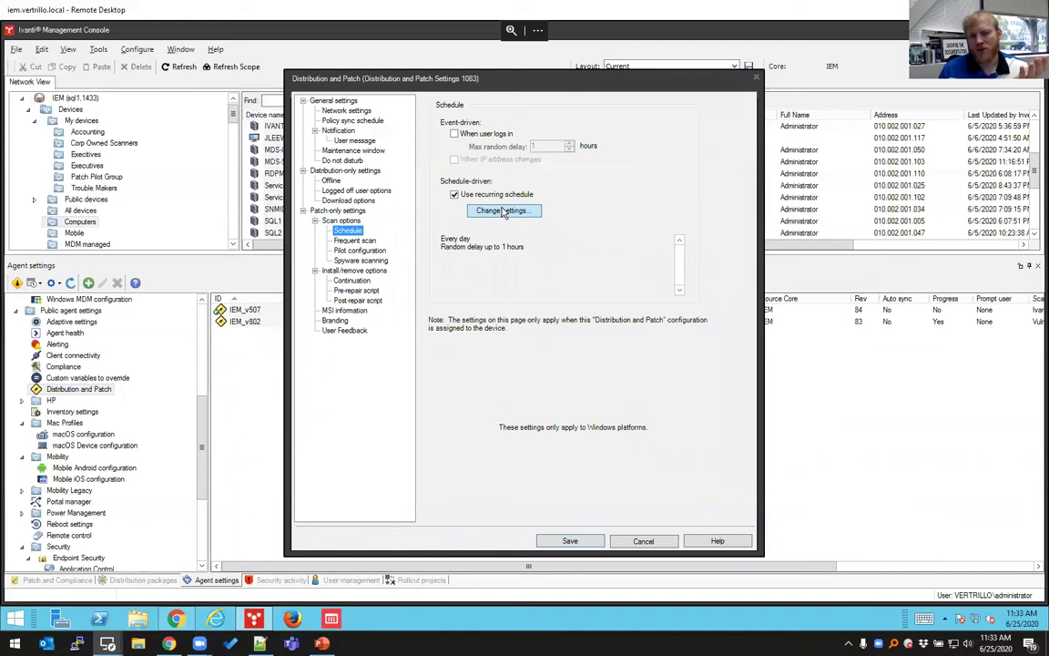
left_click(504, 211)
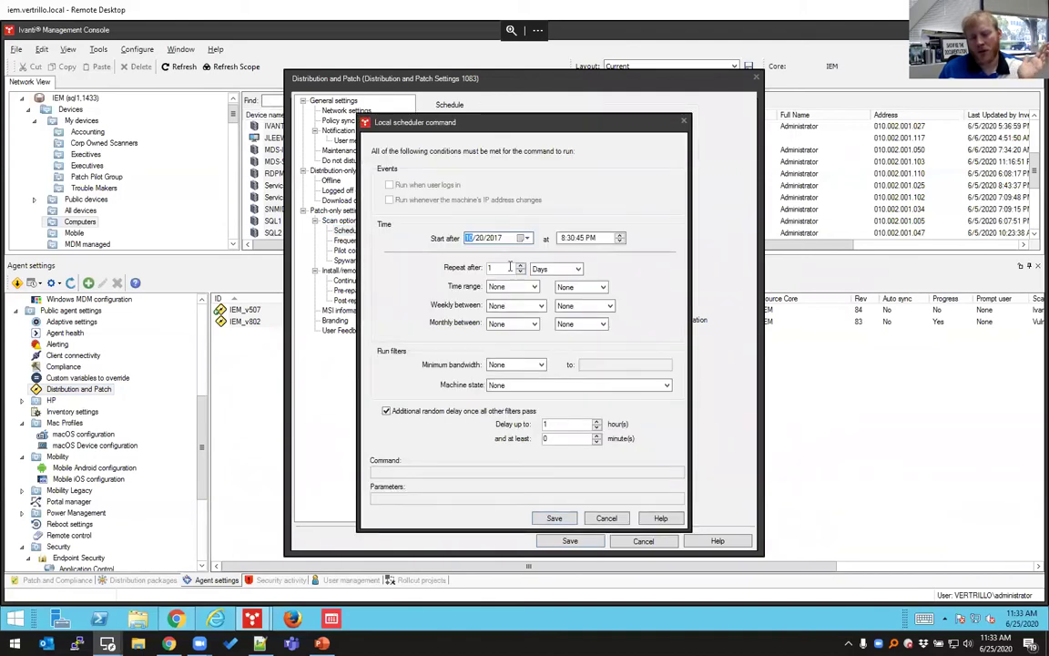
key("Tab")
key("Tab")
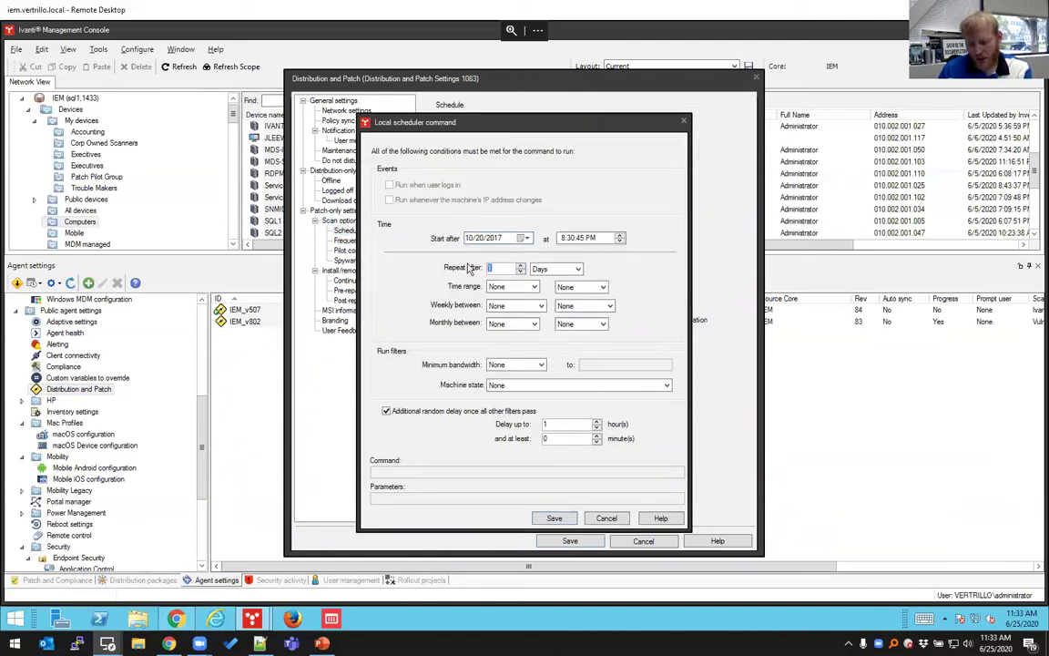
type("7")
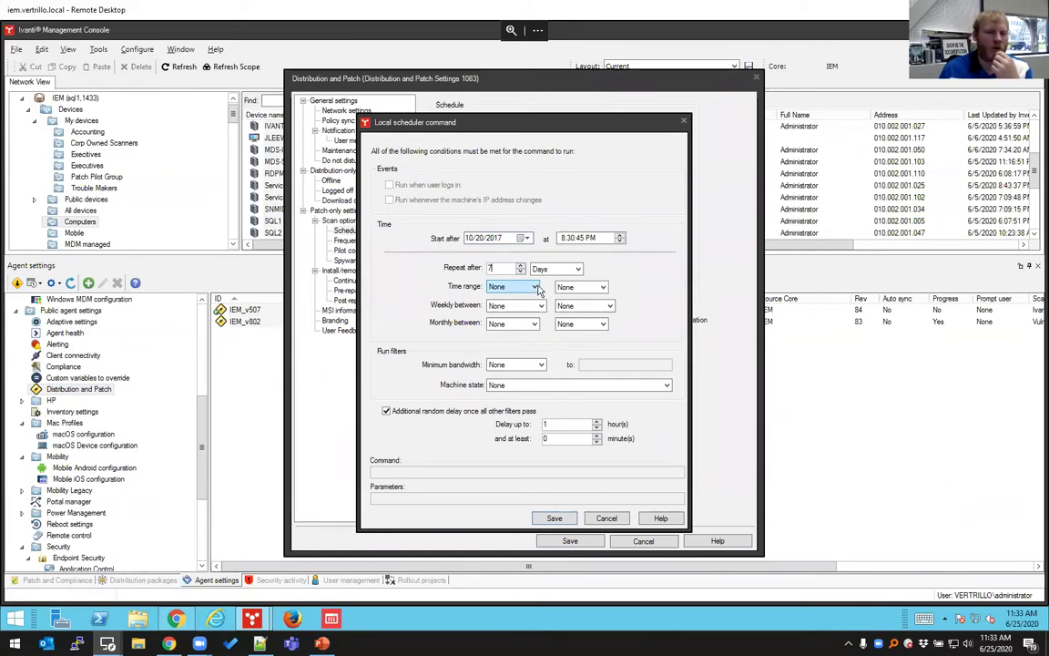
left_click(538, 290)
left_click(538, 312)
left_click(599, 287)
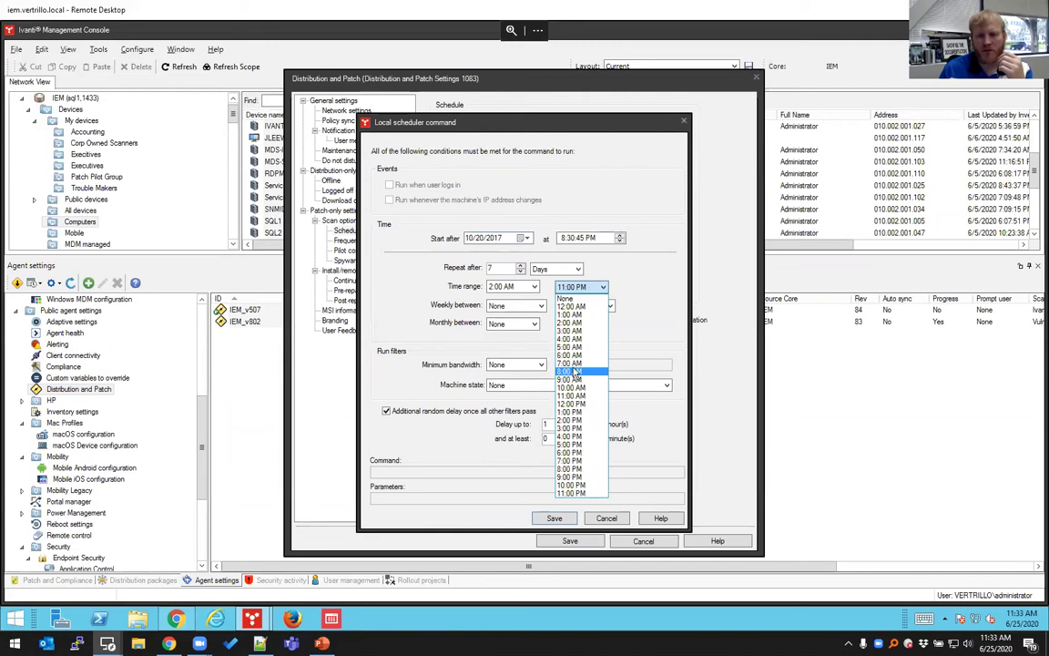
left_click(569, 363)
Step: Limit the scan schedule to Tuesday through Saturday each week and to days 3 through 31 of the month
left_click(514, 306)
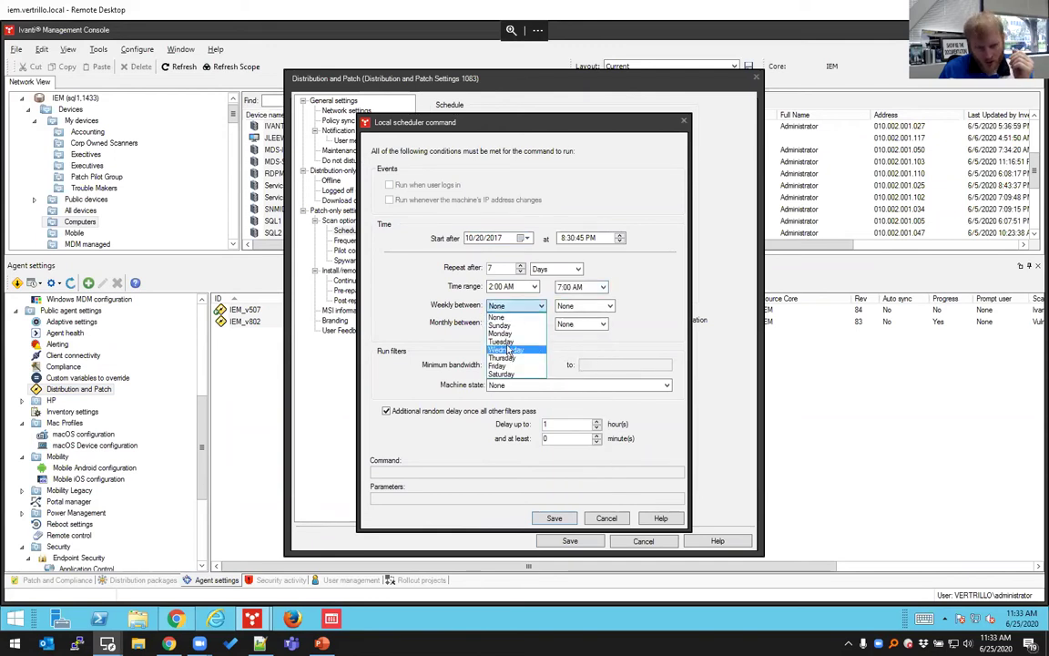
left_click(500, 342)
left_click(608, 305)
left_click(571, 373)
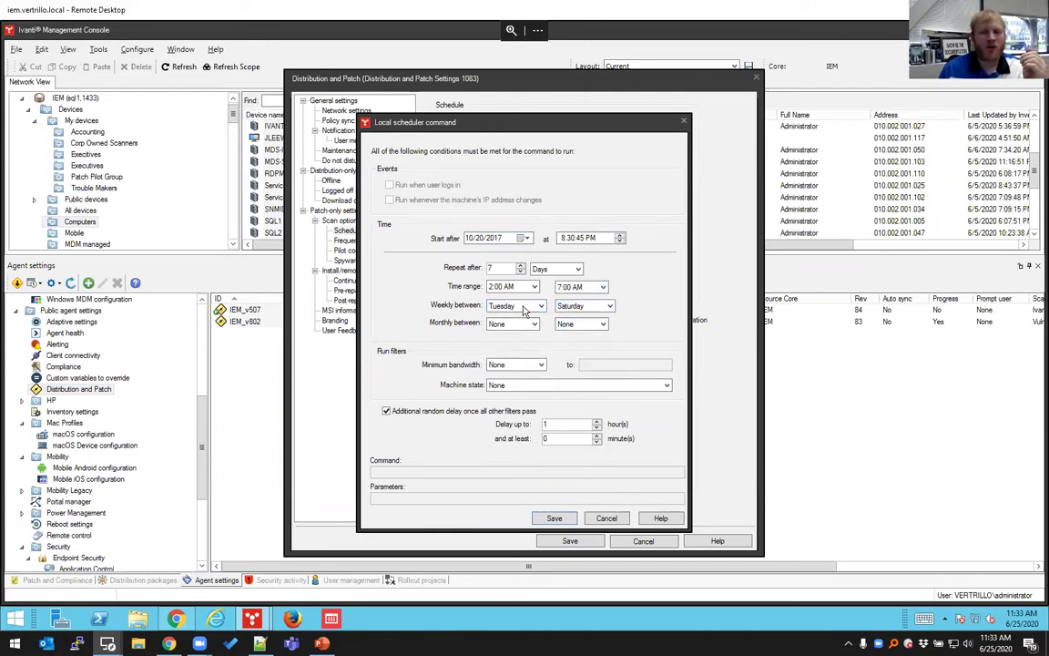
left_click(511, 324)
left_click(508, 365)
left_click(571, 326)
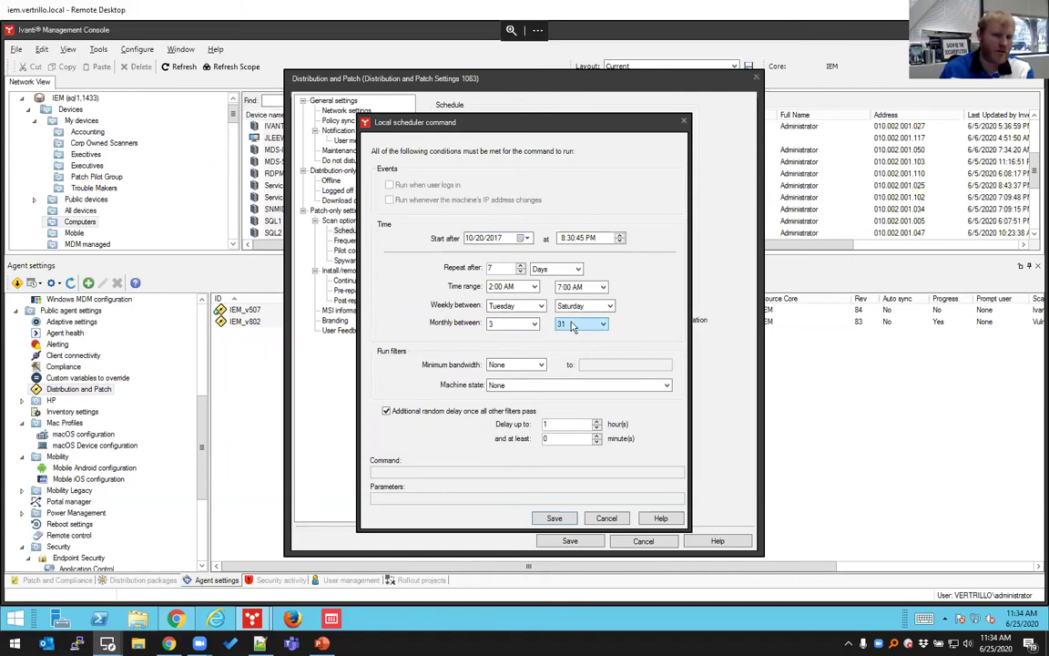
Step: Set the schedule's machine state filter to Desktop locked or user logged out and save the schedule
left_click(553, 385)
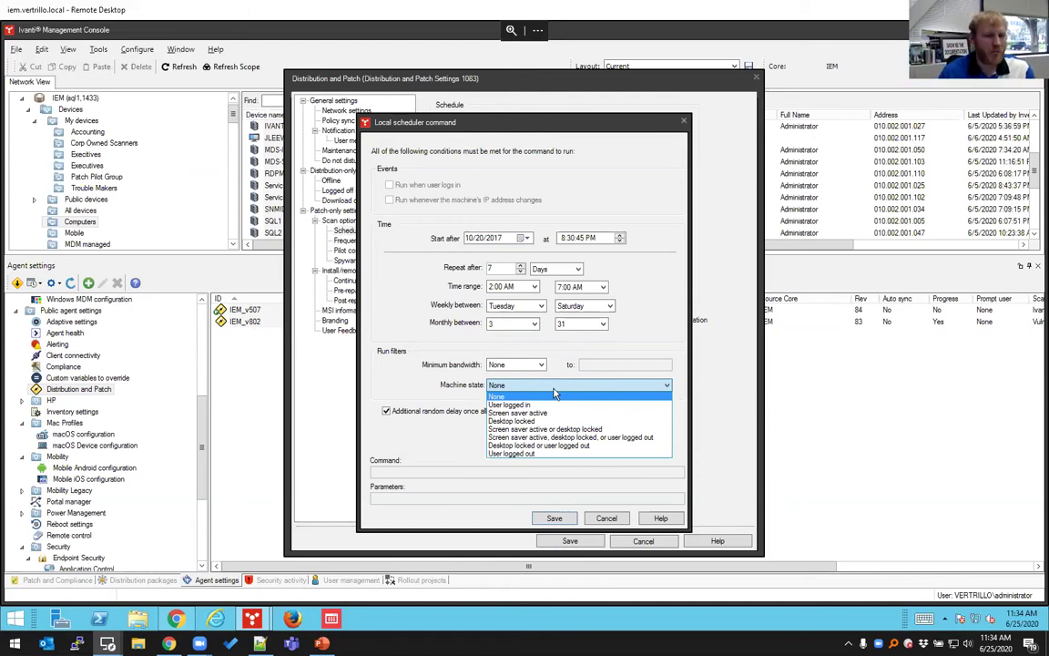
left_click(554, 447)
left_click(555, 517)
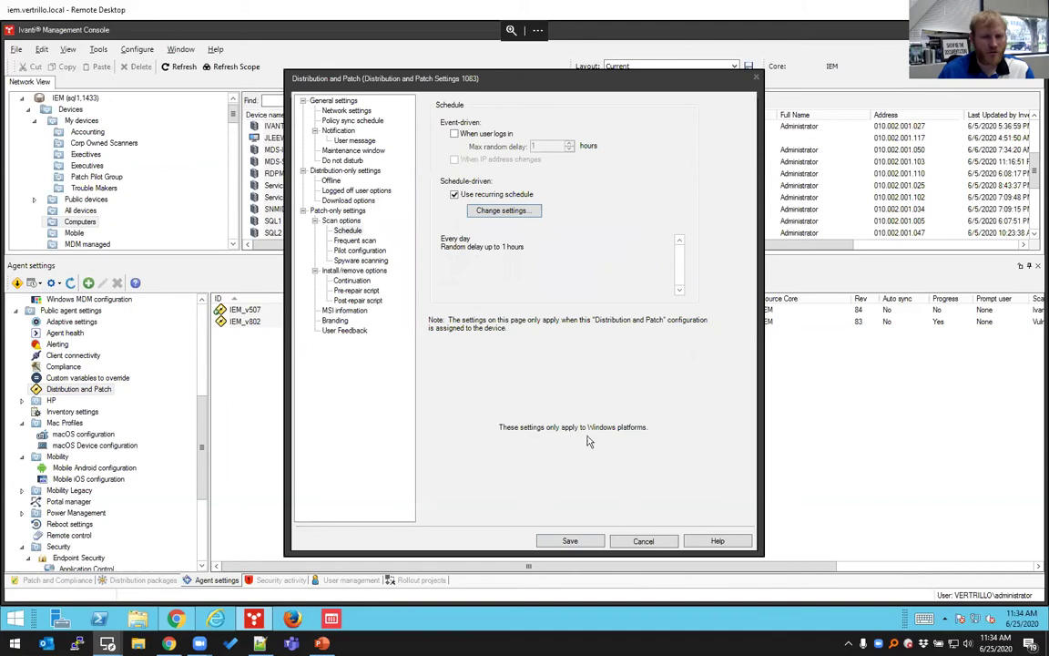
Step: Lower the CPU utilization when scanning to Low in the patch-only settings, and discard the new Distribution and Patch configuration
left_click(342, 222)
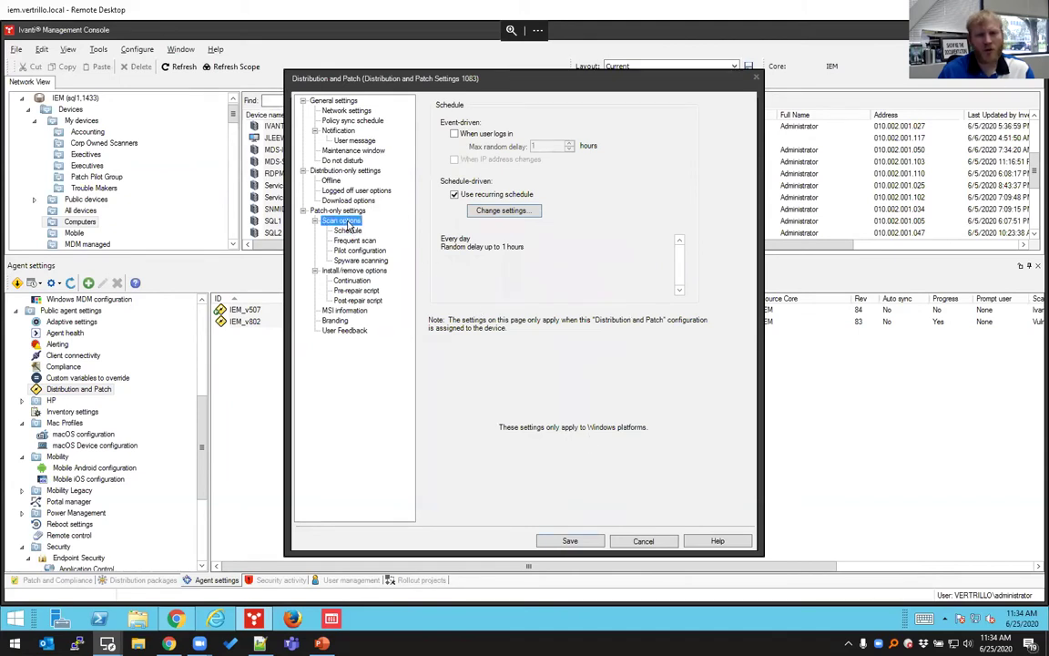
left_click(343, 201)
left_click(335, 211)
left_click_drag(566, 301, 495, 305)
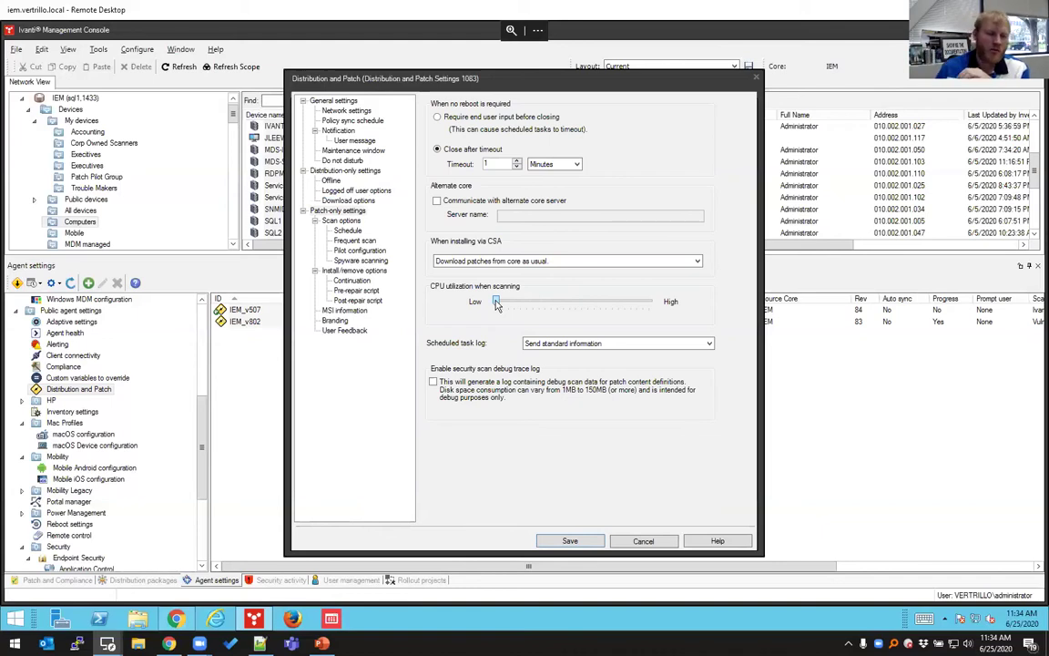
left_click(643, 541)
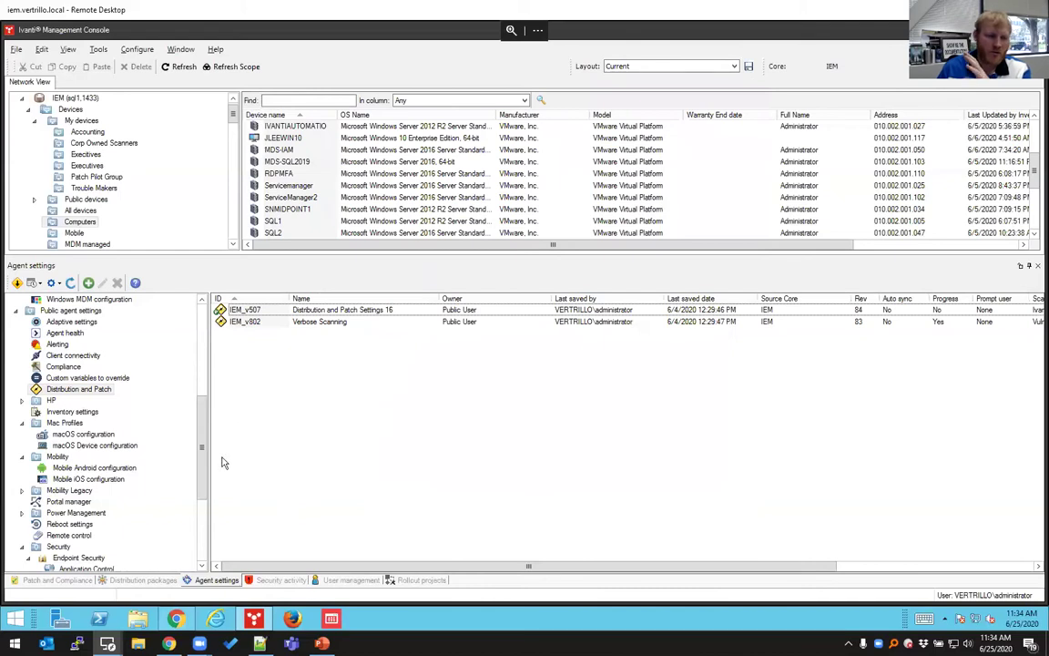
Step: Open the Executives configuration in the public reboot settings for editing
left_click_drag(202, 446, 200, 471)
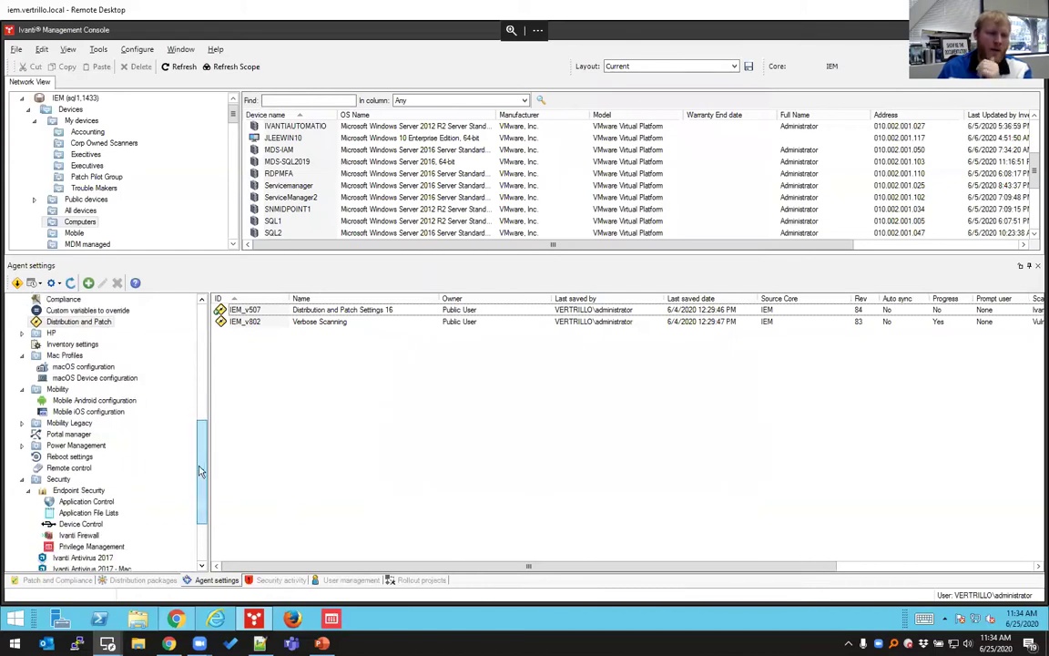
left_click(70, 456)
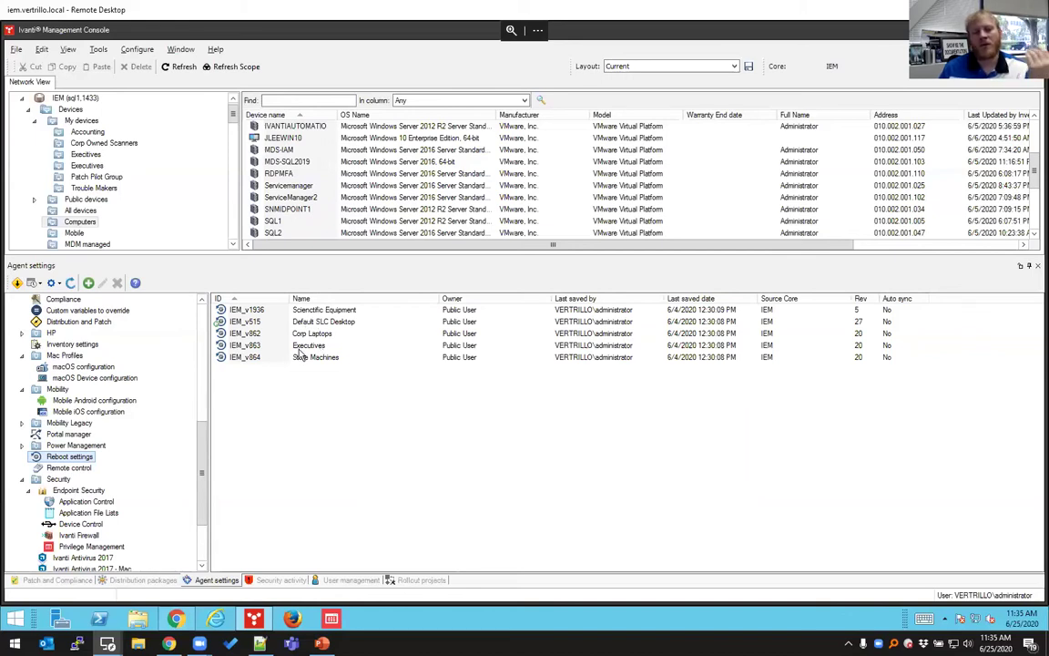
double_click(297, 345)
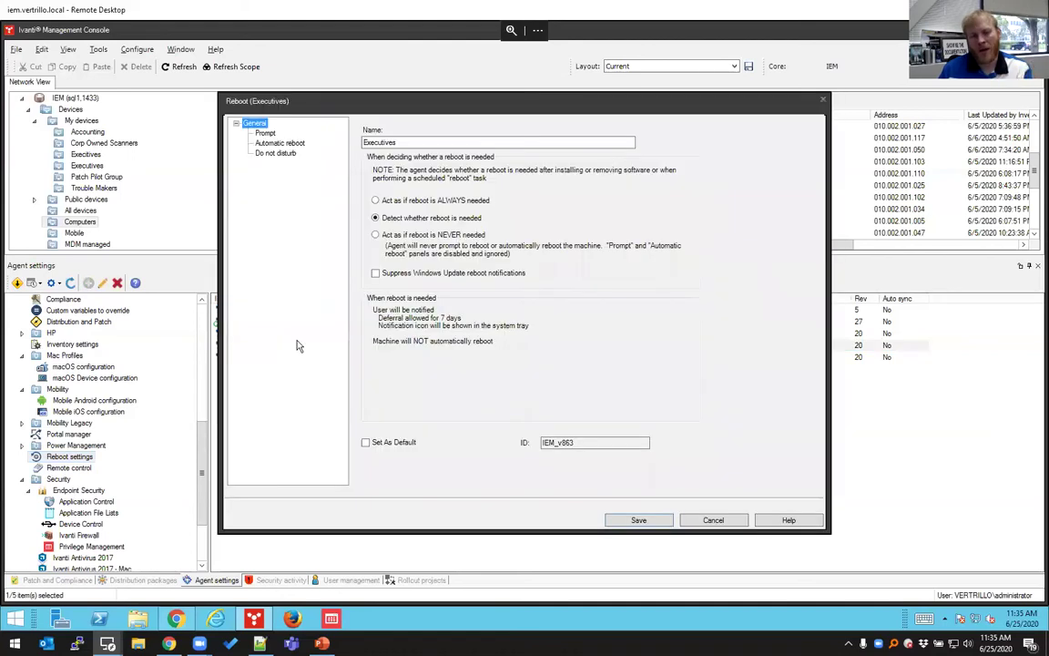
left_click_drag(455, 103, 557, 104)
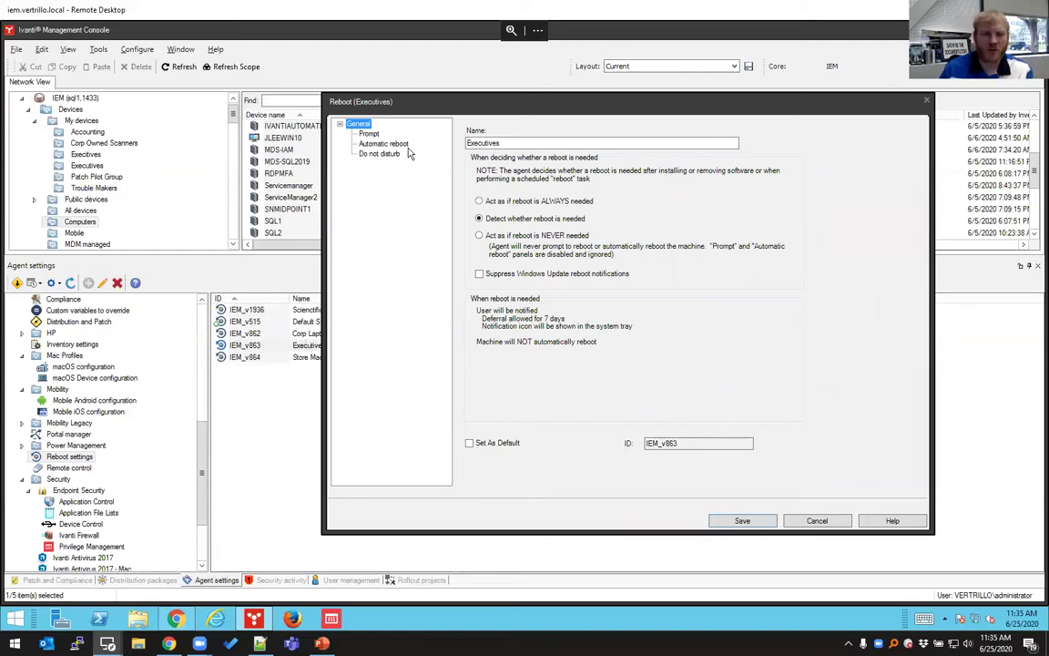
left_click_drag(383, 107, 356, 110)
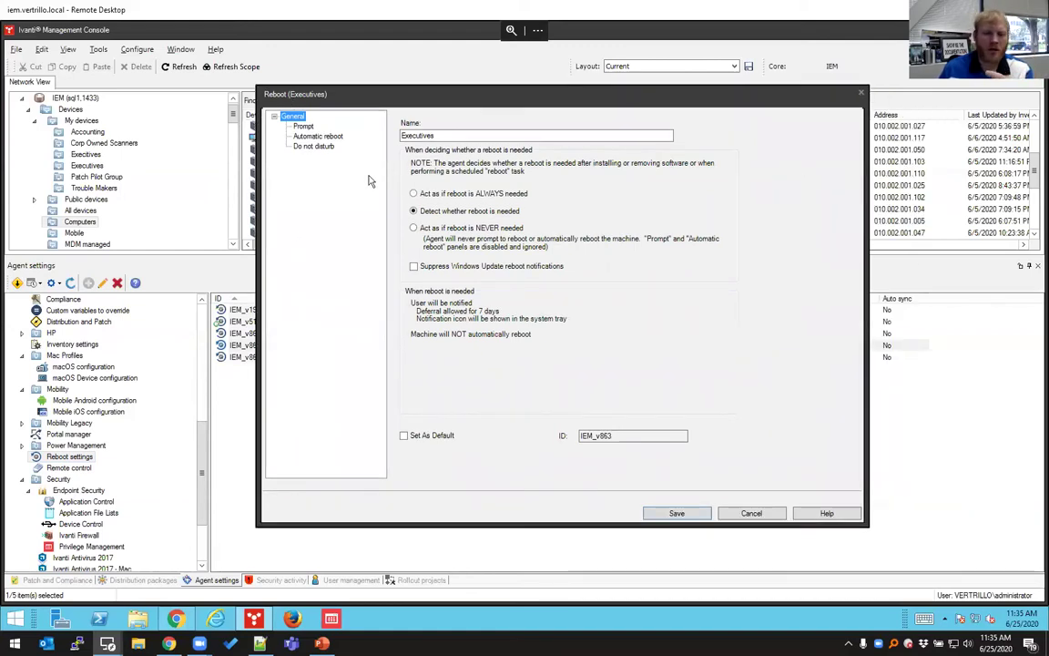
Step: Review the user prompt options of the Executives reboot settings and preview the reboot message, closing the preview
left_click(304, 126)
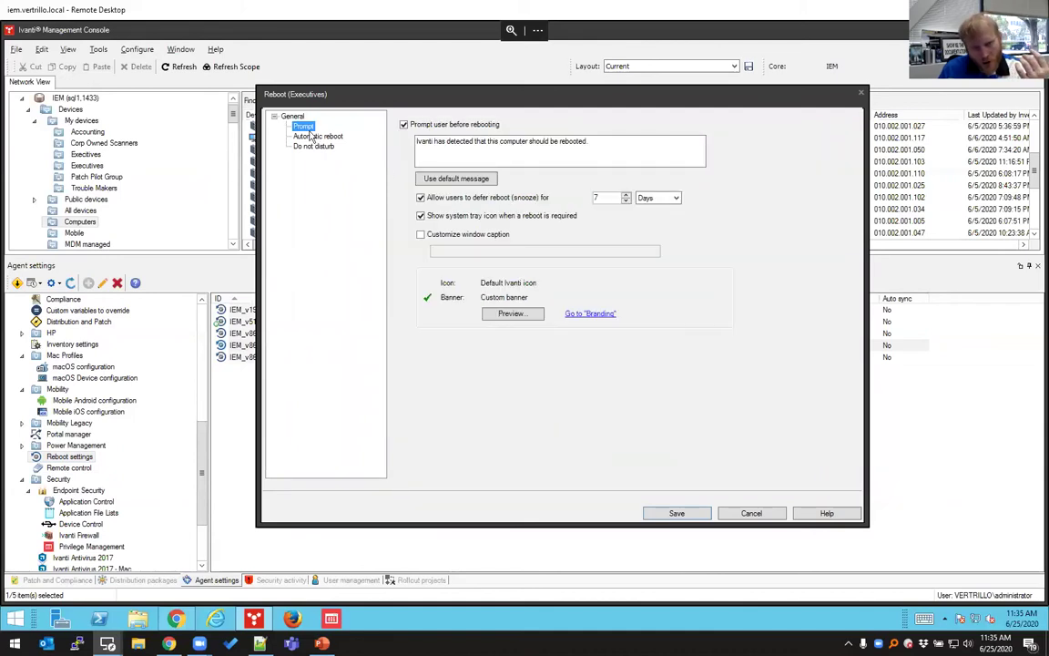
left_click(510, 313)
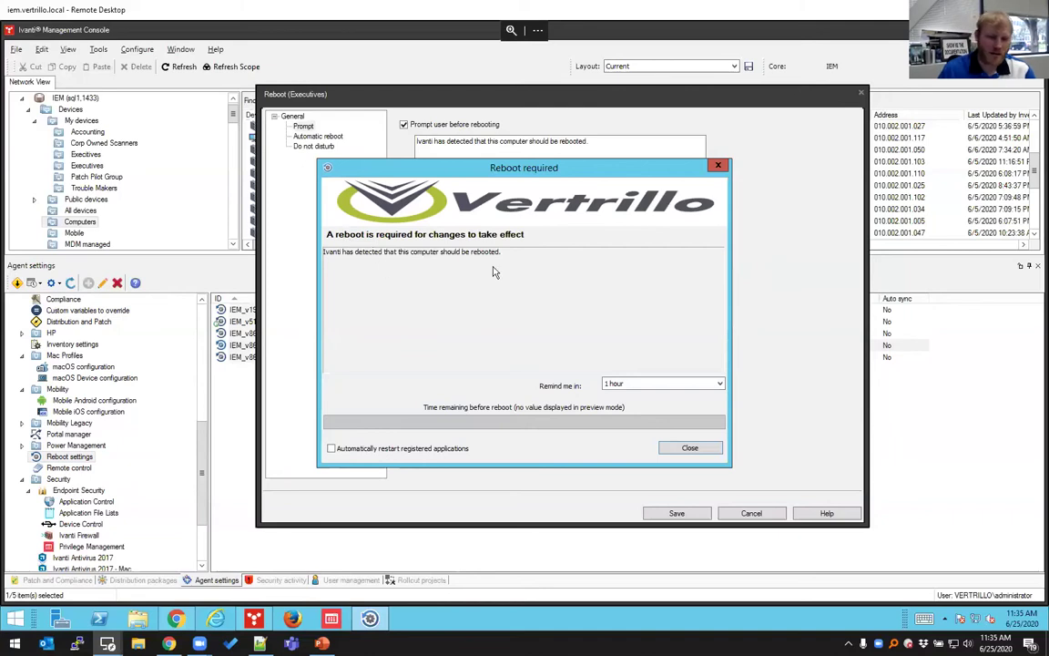
left_click(719, 168)
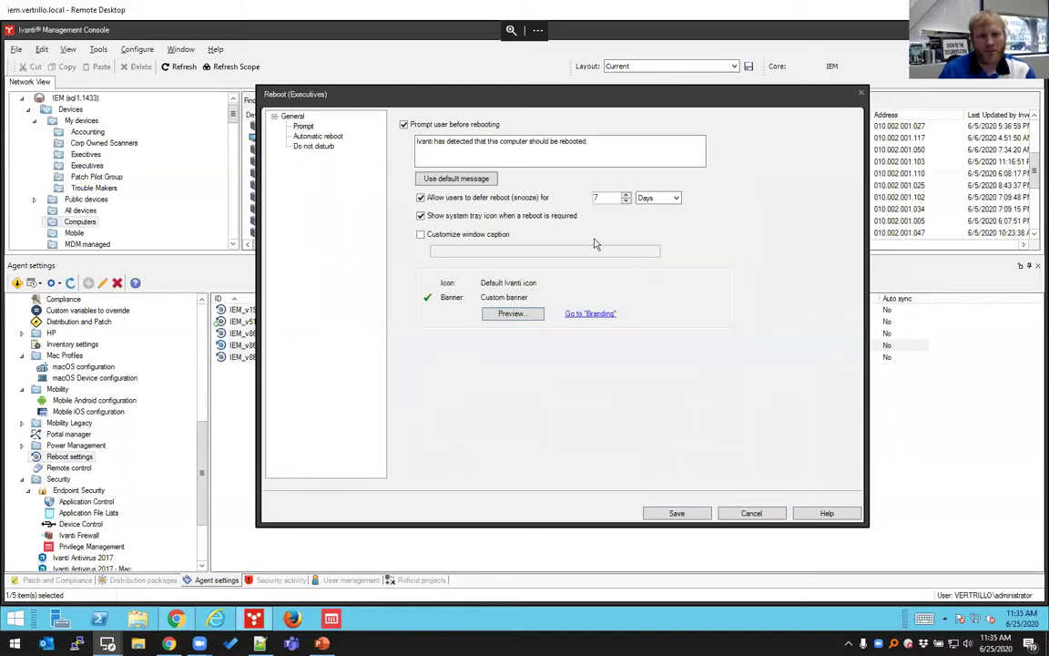
Step: Enable automatic reboot for the Executives configuration once the device has been logged out for 30 minutes
left_click(324, 137)
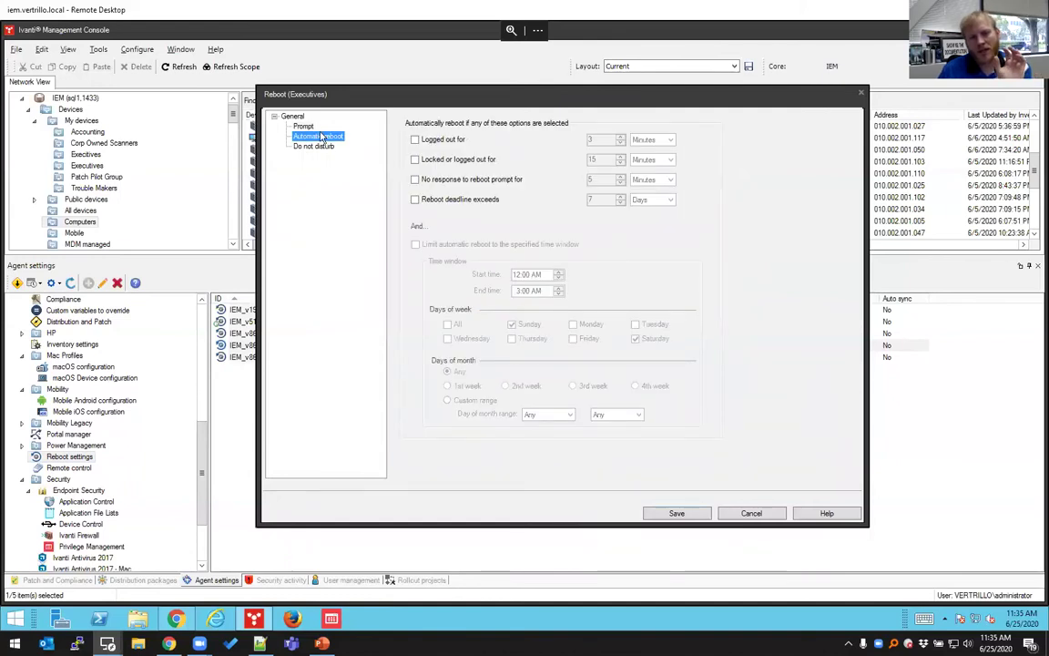
left_click(415, 139)
type("0")
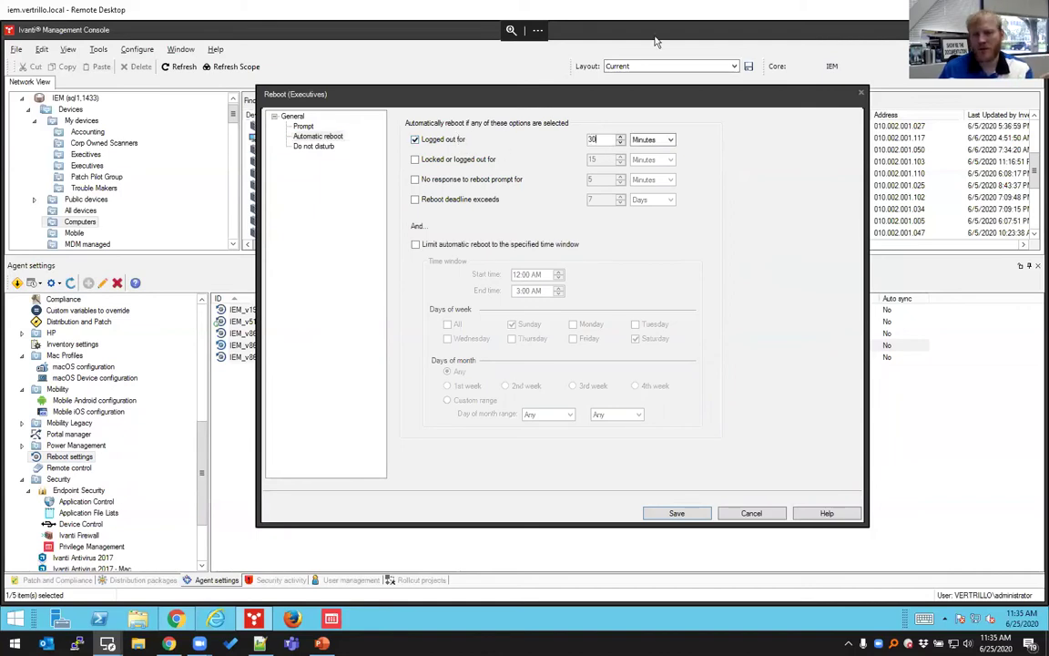
Step: Enable automatic reboot when the device is locked or logged out for 4 days, and when the reboot deadline exceeds 14 days
left_click(415, 159)
double_click(594, 159)
type("4")
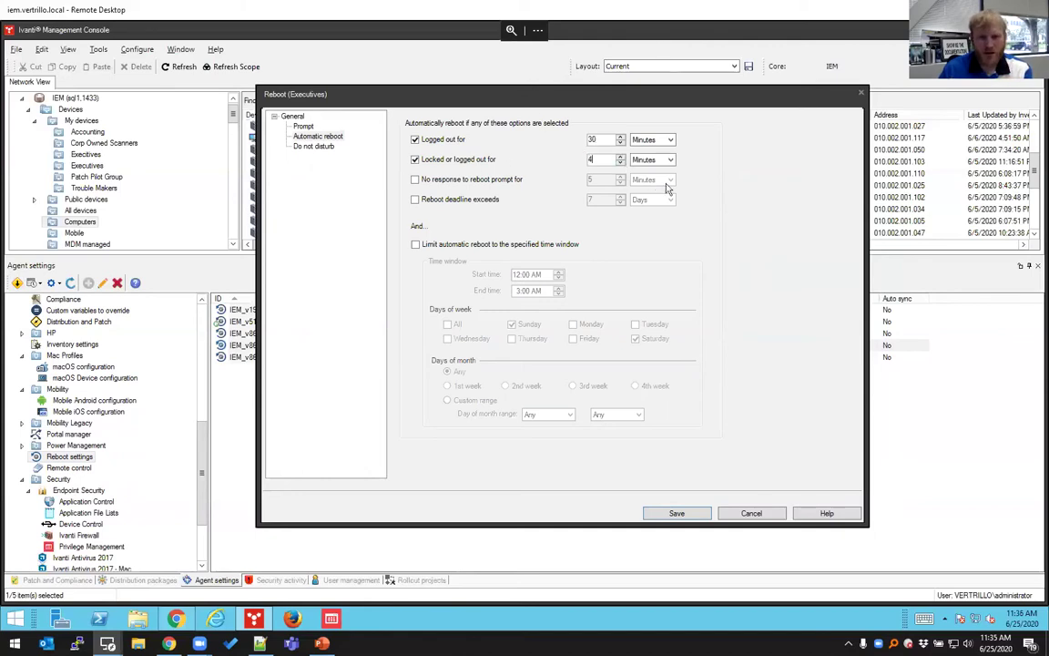
left_click(651, 159)
left_click(640, 187)
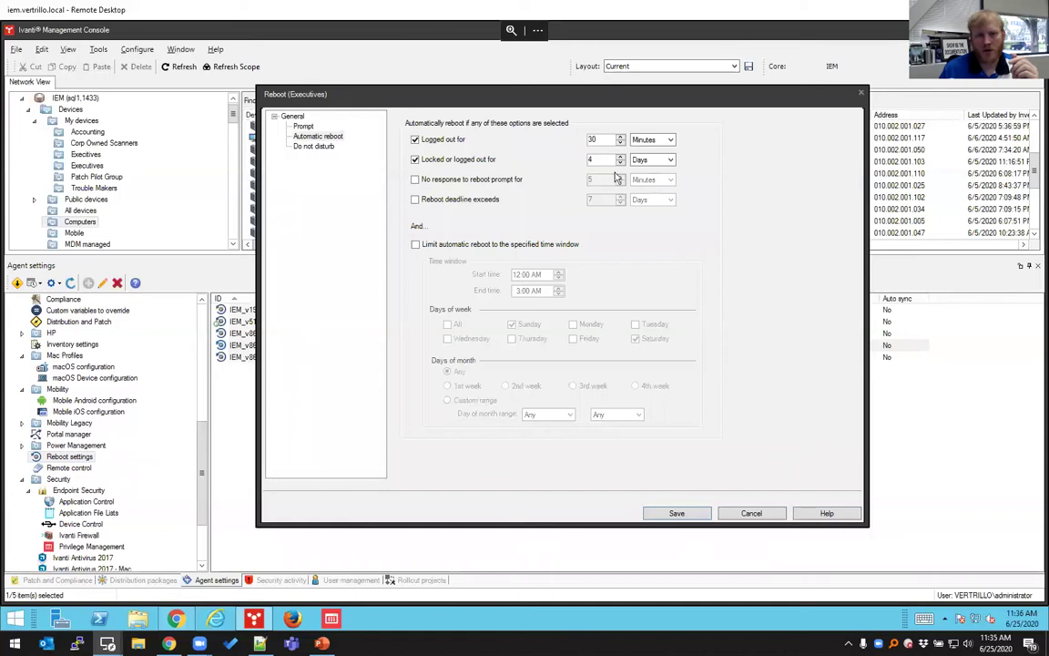
left_click(416, 200)
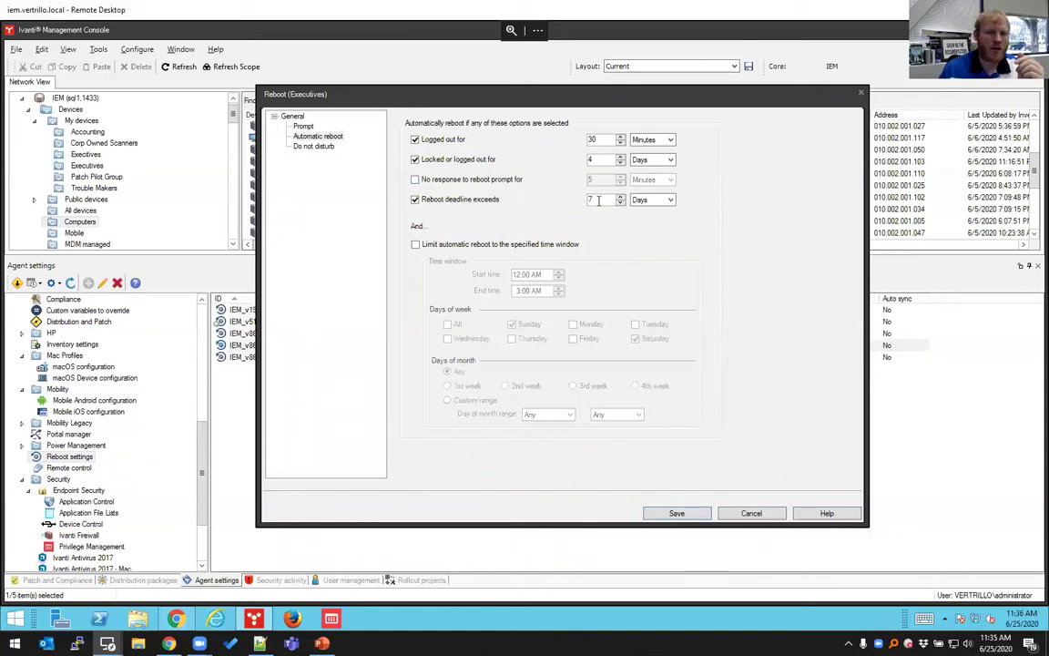
type("14")
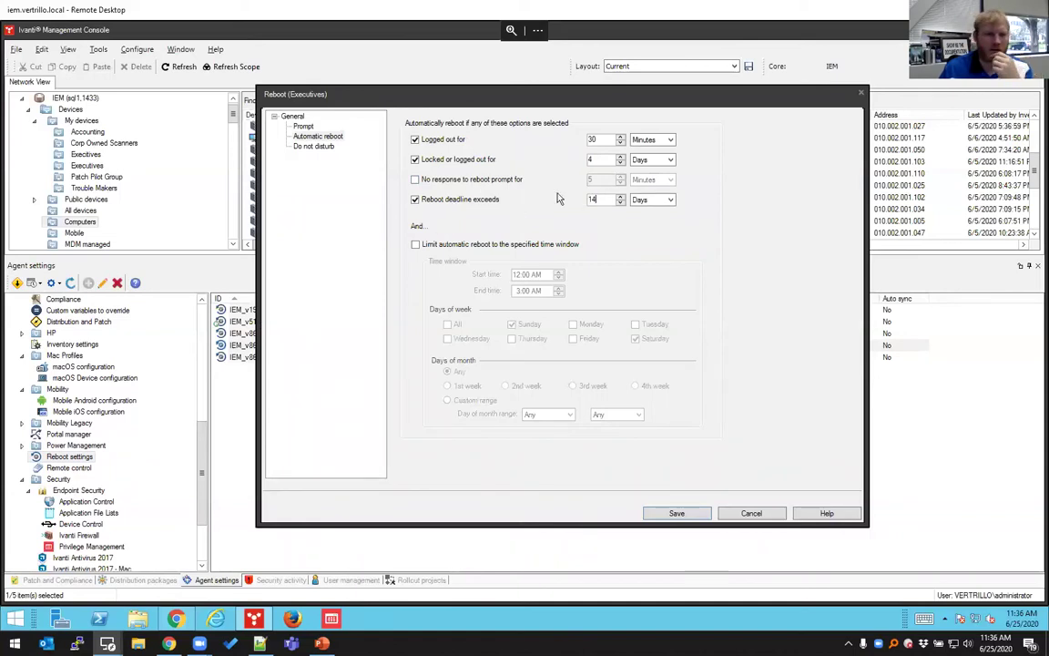
Step: Limit automatic reboots to the specified time window, on Sunday only and in the 3rd week of the month
left_click(507, 246)
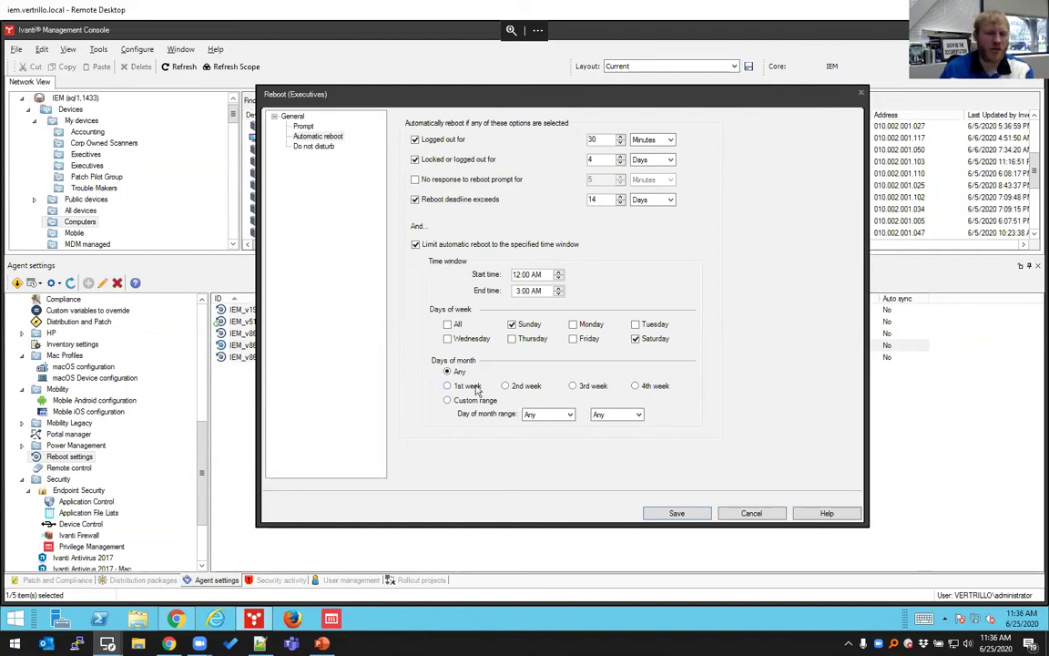
left_click(635, 339)
left_click(573, 385)
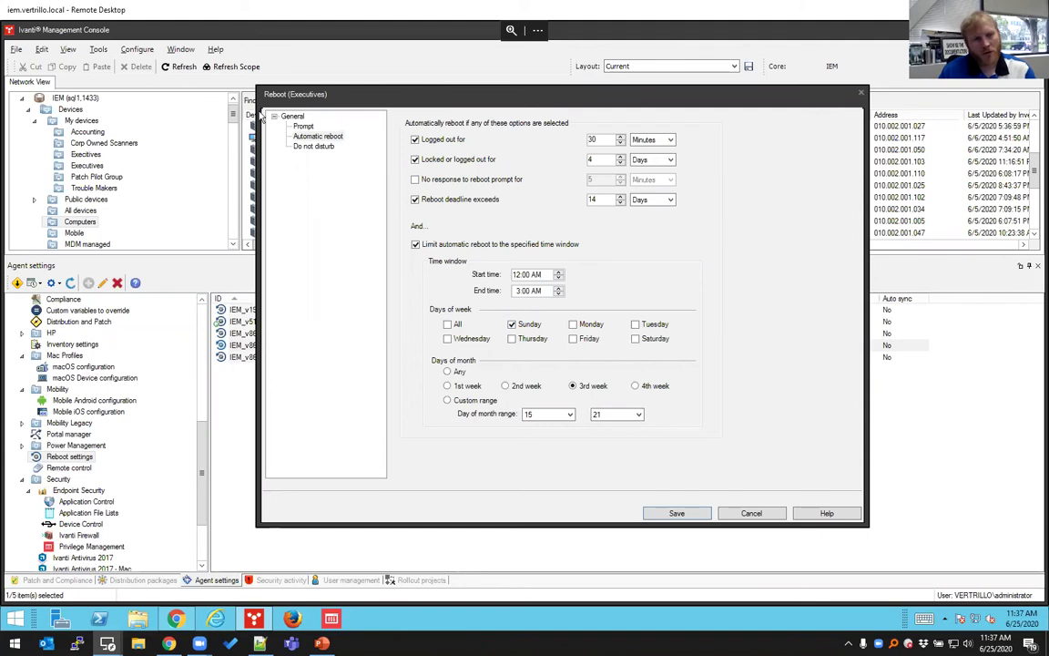
Step: Suppress reboots and reboot prompts while specified processes are running, and add the default processes to the list
left_click(305, 147)
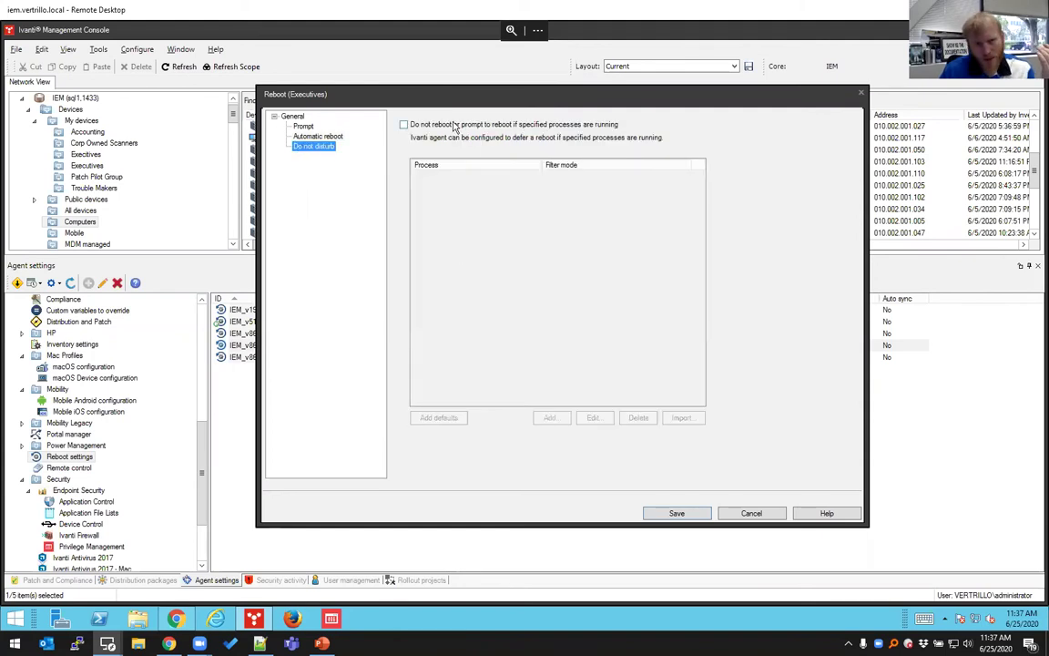
left_click(404, 125)
left_click(439, 418)
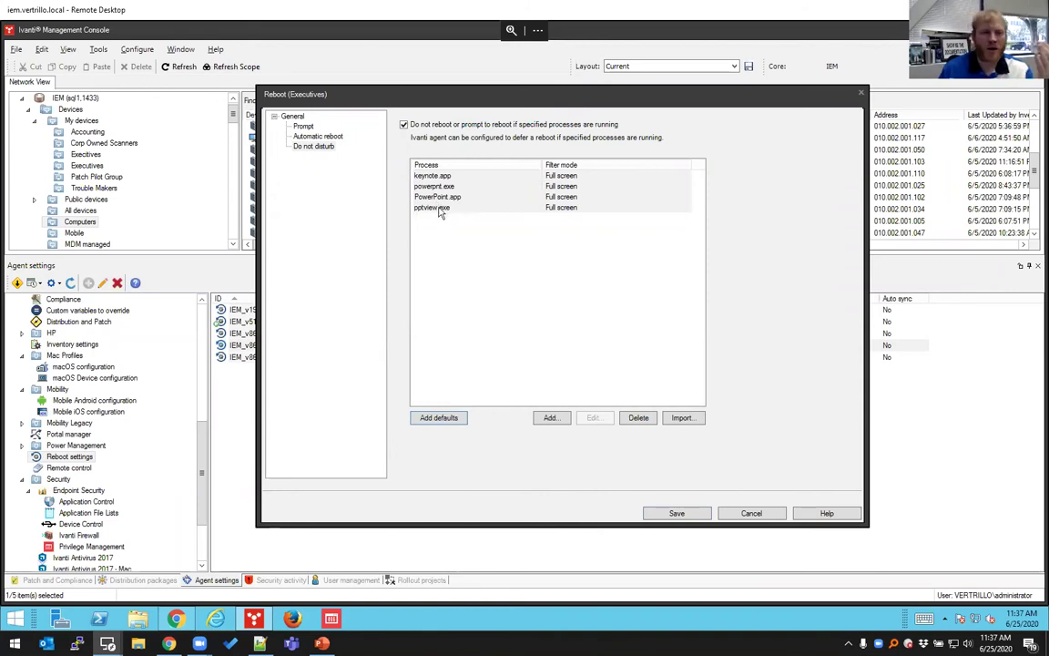
left_click(439, 209)
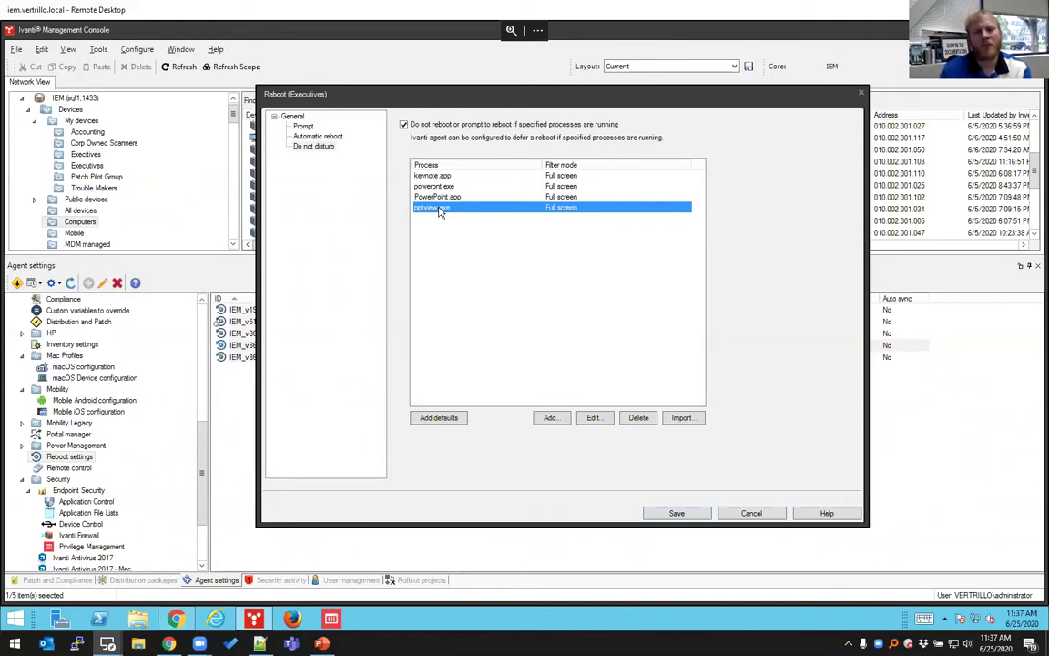
Step: Add payroll.exe to the do-not-disturb processes, and discard all changes to the Executives reboot settings
left_click(549, 417)
type("payroll.exe")
key("Return")
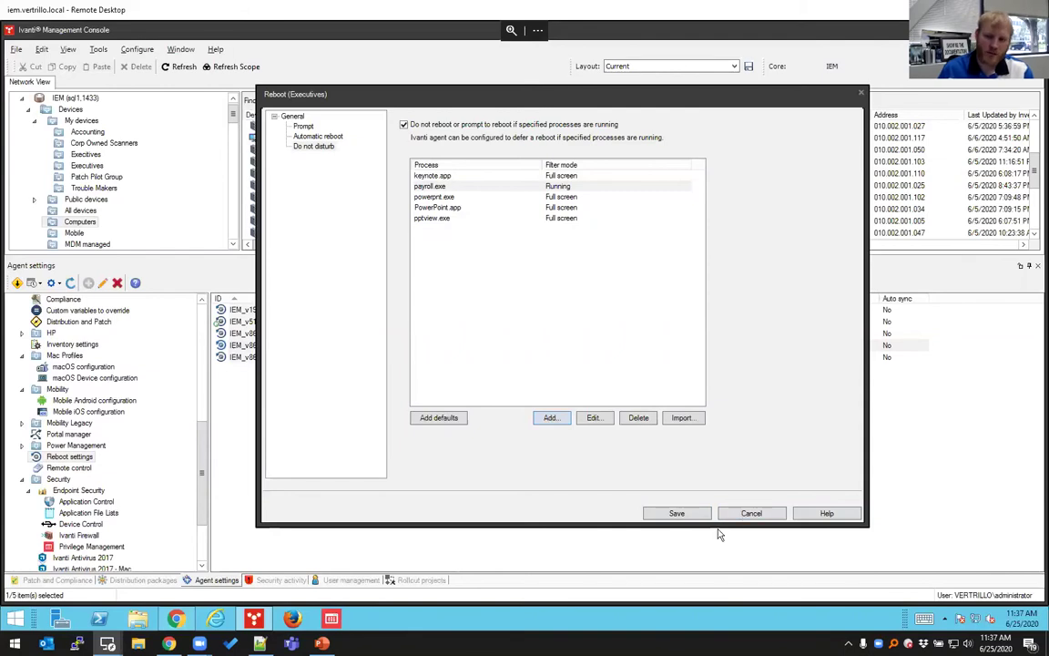
left_click(749, 513)
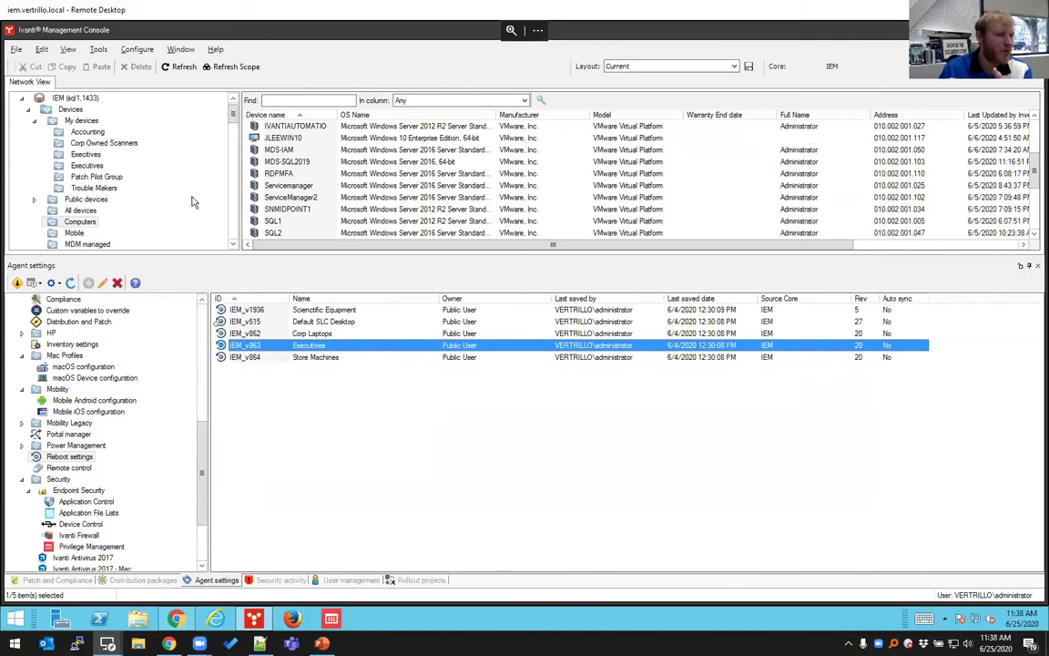
Step: Open the rollout projects and look through the steps of the Patch Corporate Workstations project
left_click(98, 51)
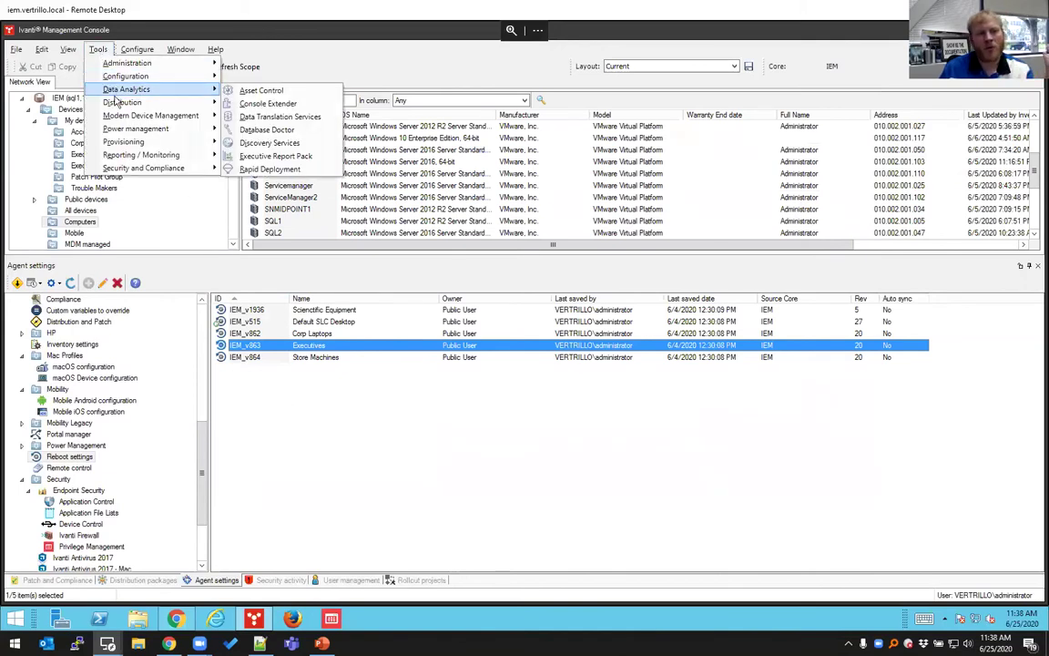
mouse_move(118, 103)
left_click(303, 155)
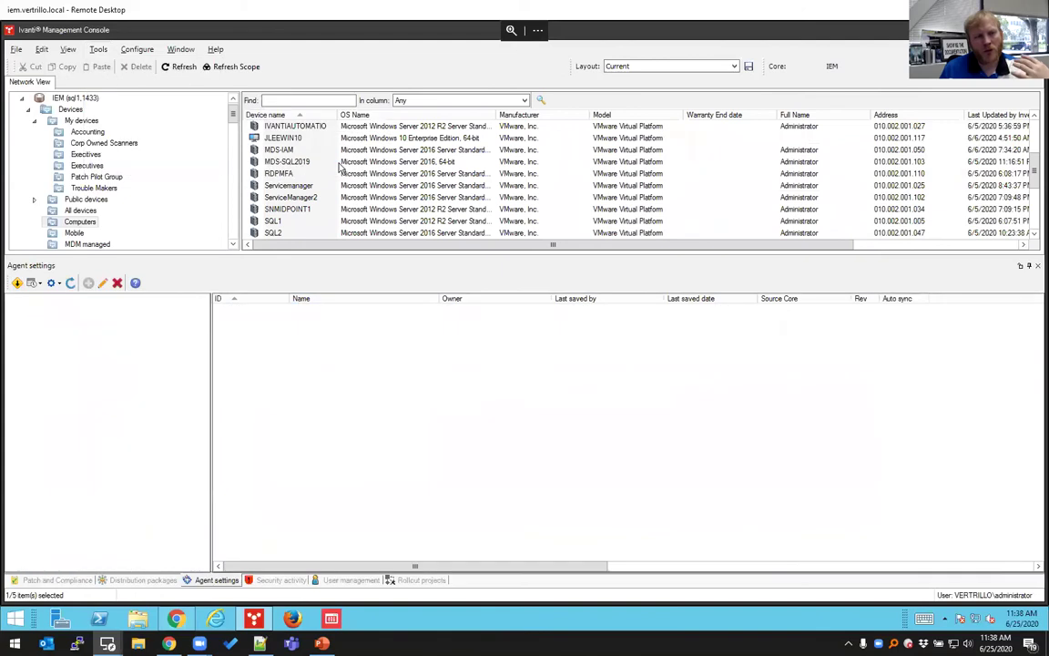
left_click_drag(211, 367, 219, 368)
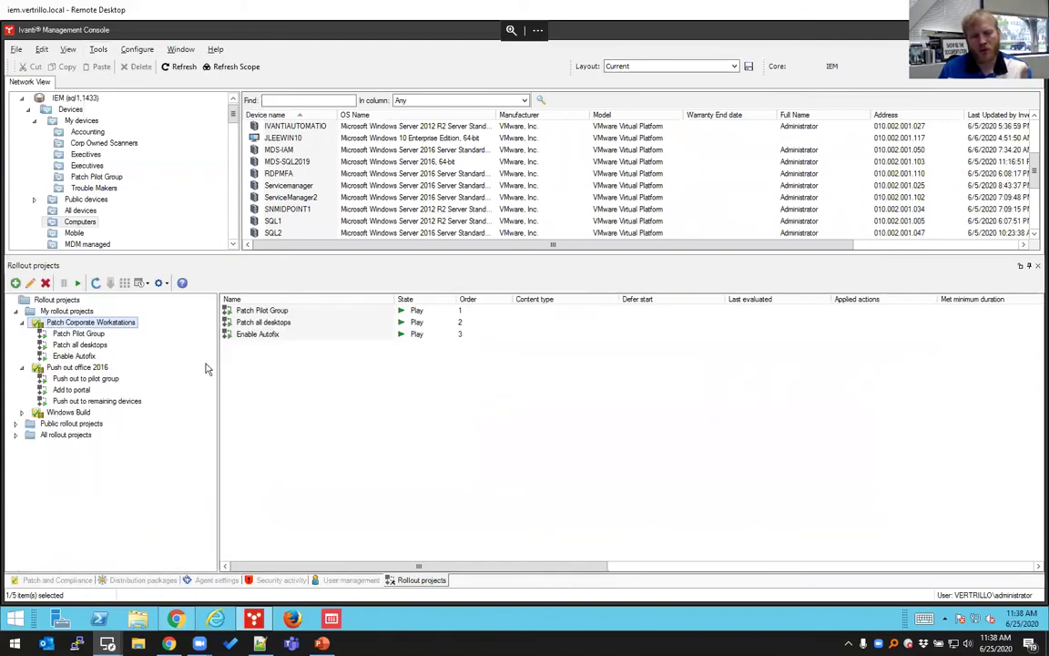
left_click(281, 312)
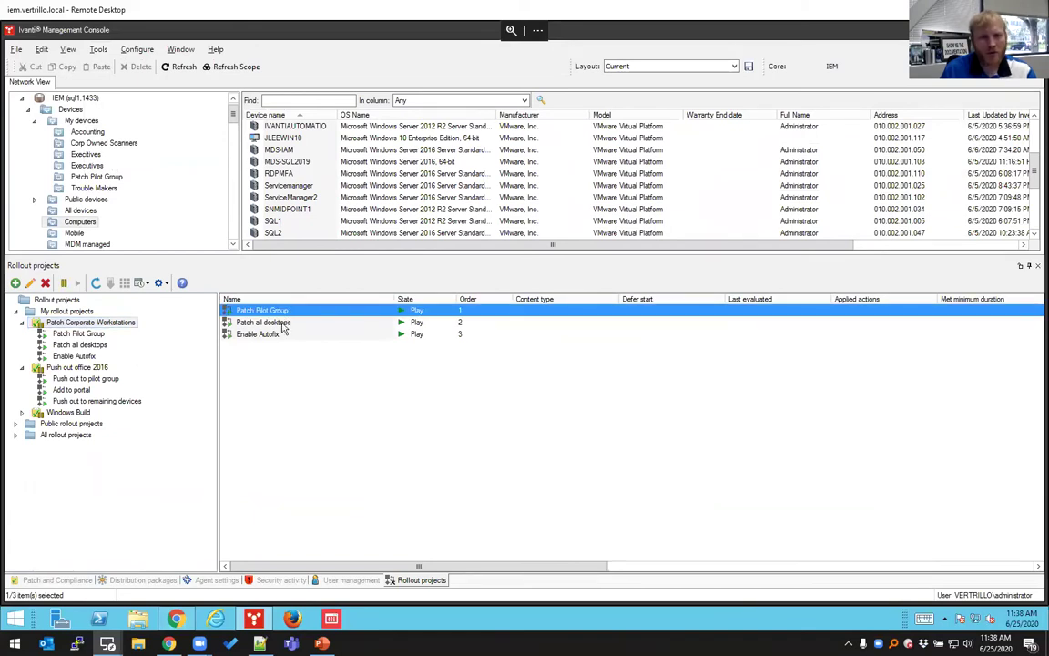
left_click(266, 322)
left_click(258, 334)
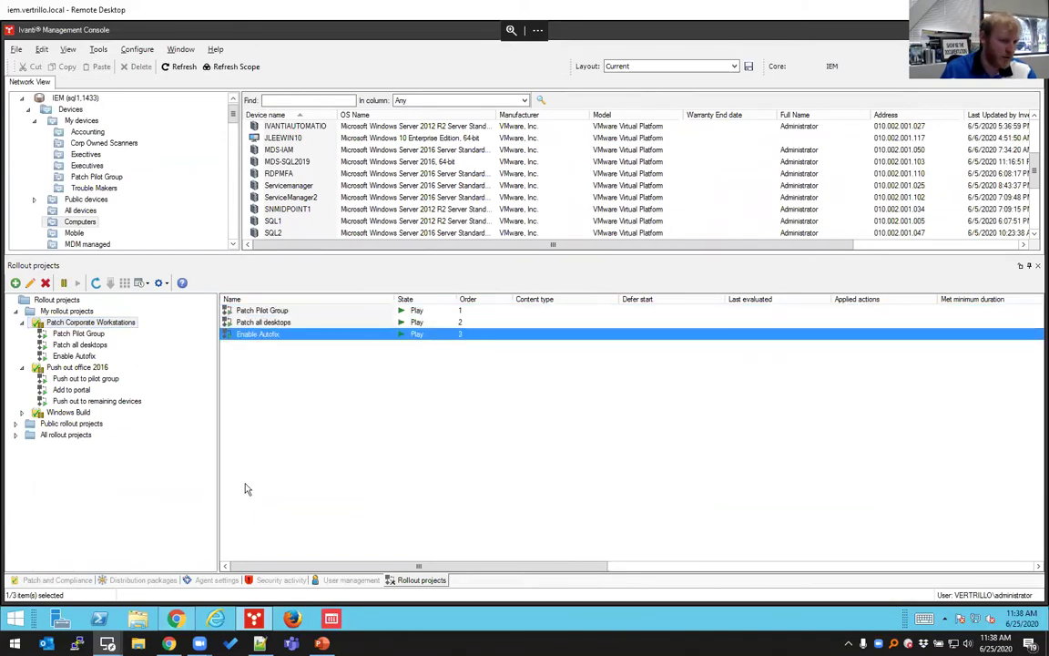
Step: Open the Patch Pilot Group project step and review the scope in its autofix settings
double_click(274, 312)
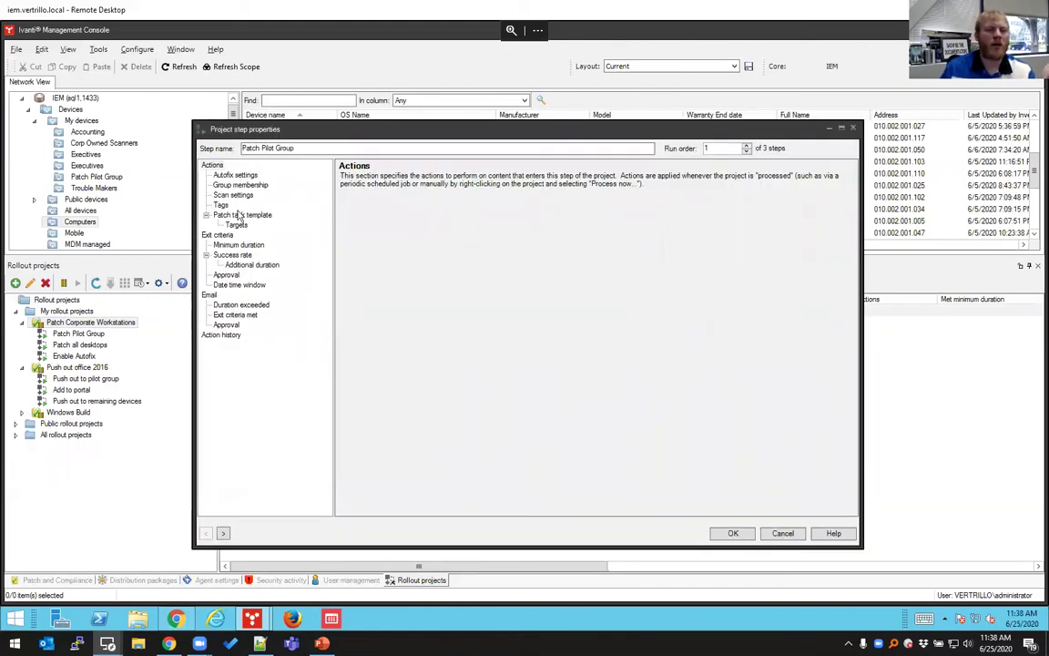
left_click(233, 176)
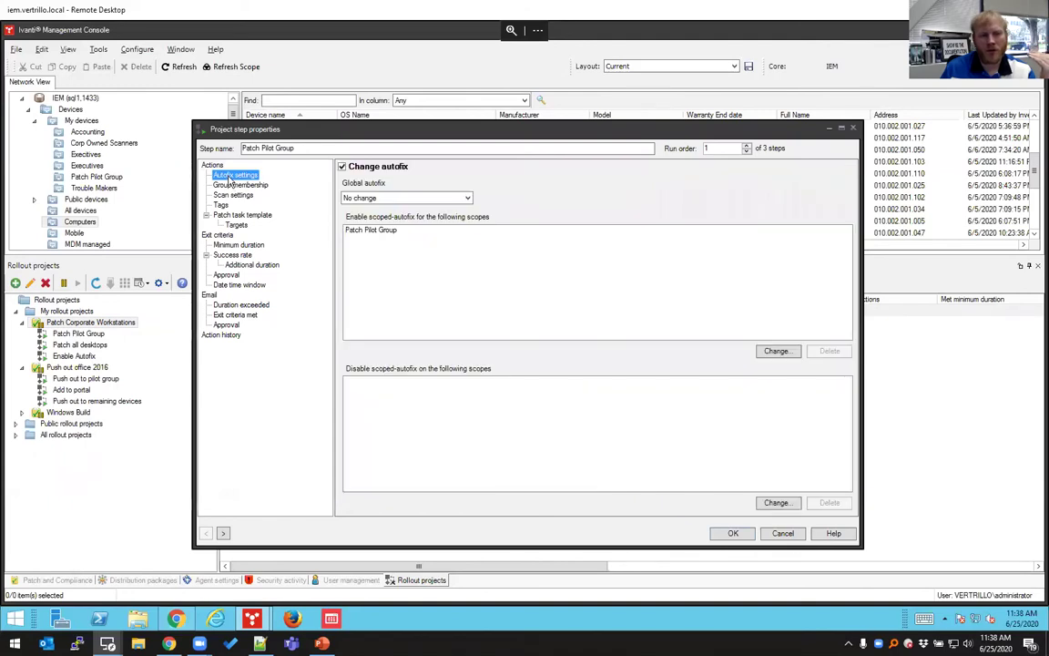
left_click(366, 233)
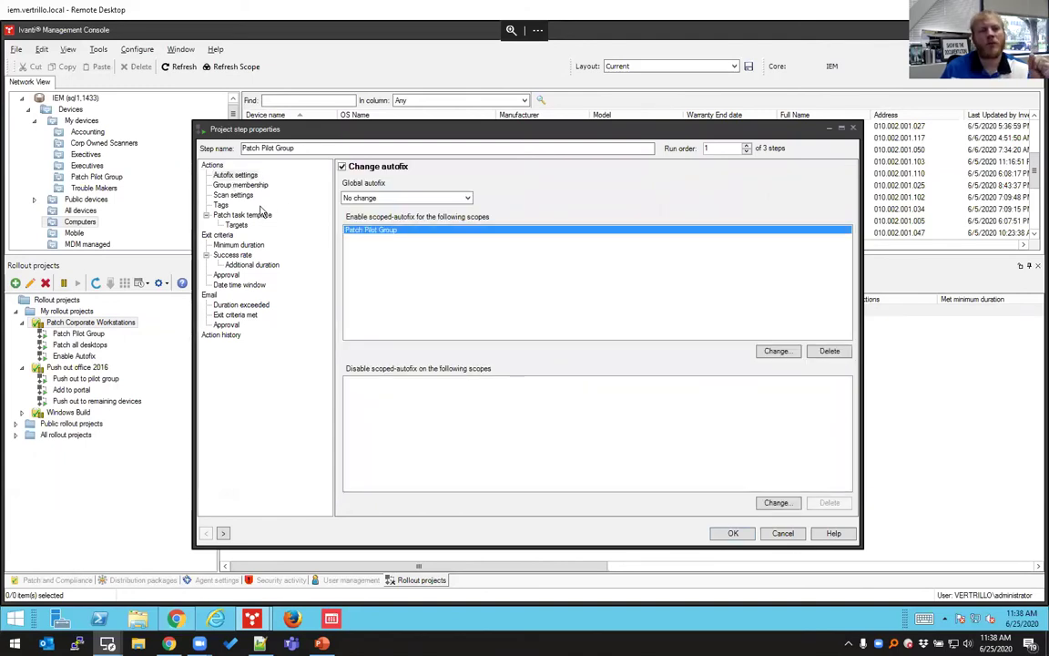
Step: Review the minimum duration, success rate and approval exit criteria of the Patch Pilot Group step, and close it without saving
left_click(222, 235)
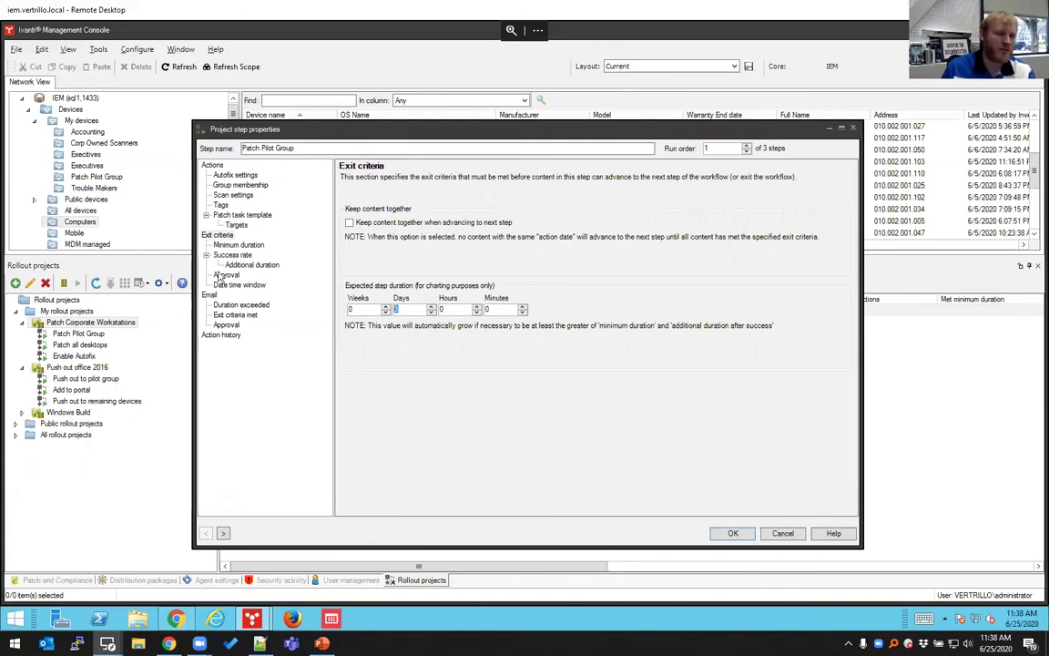
left_click(237, 244)
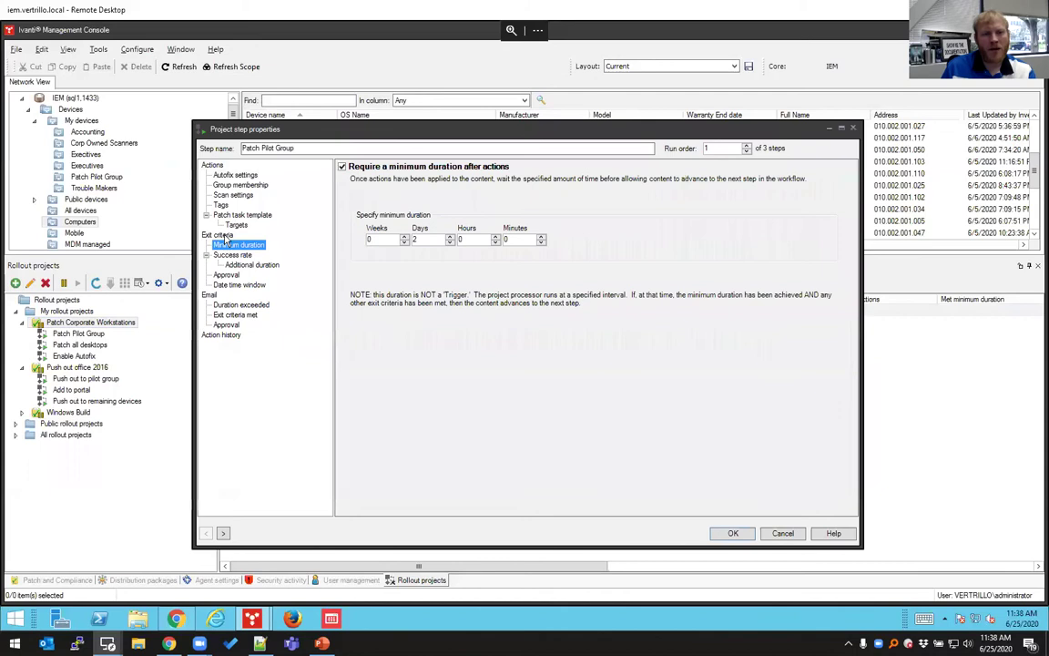
left_click(217, 234)
left_click(237, 255)
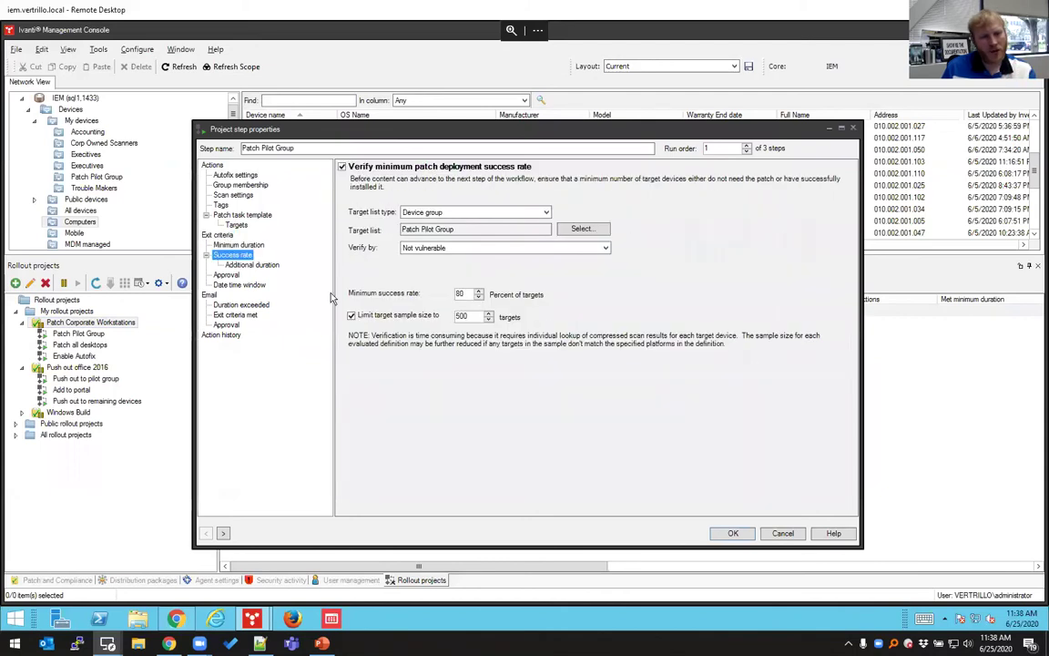
key("Tab")
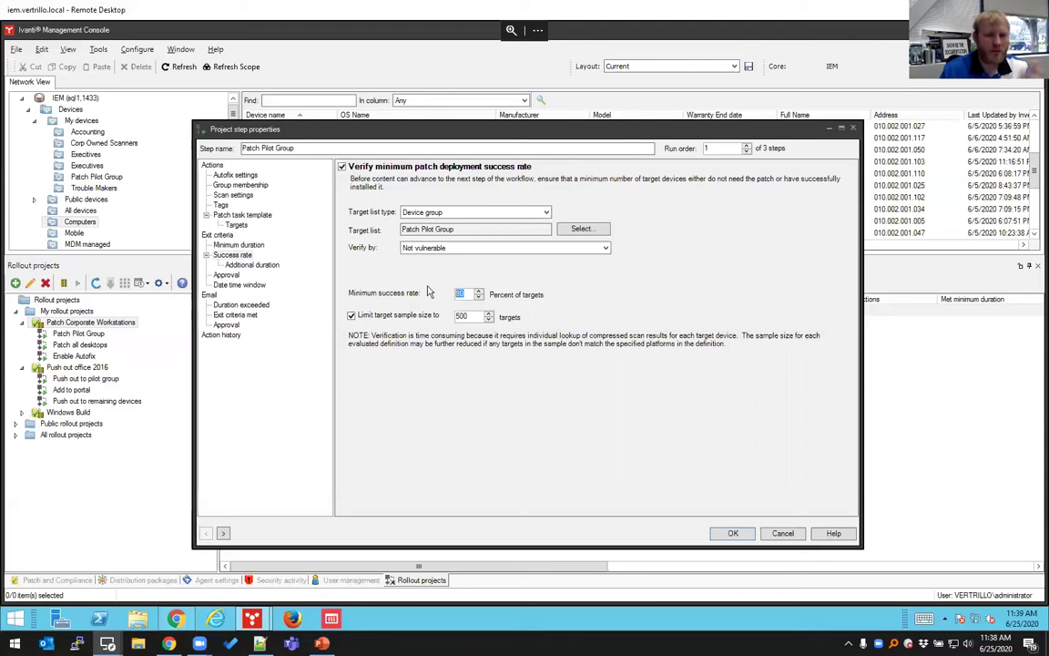
left_click(226, 274)
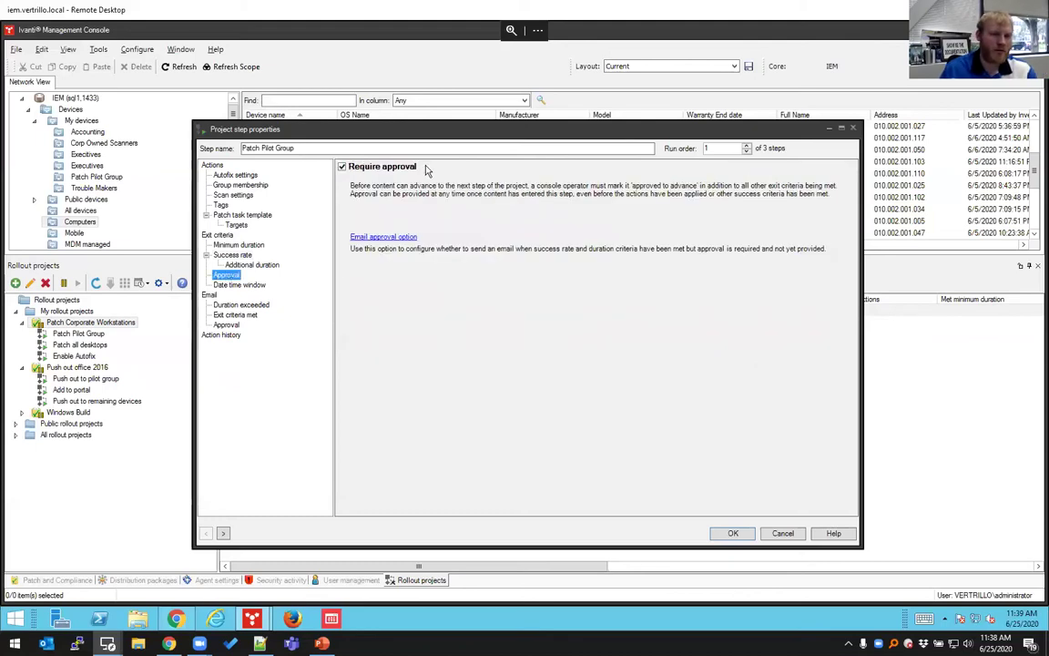
left_click(342, 167)
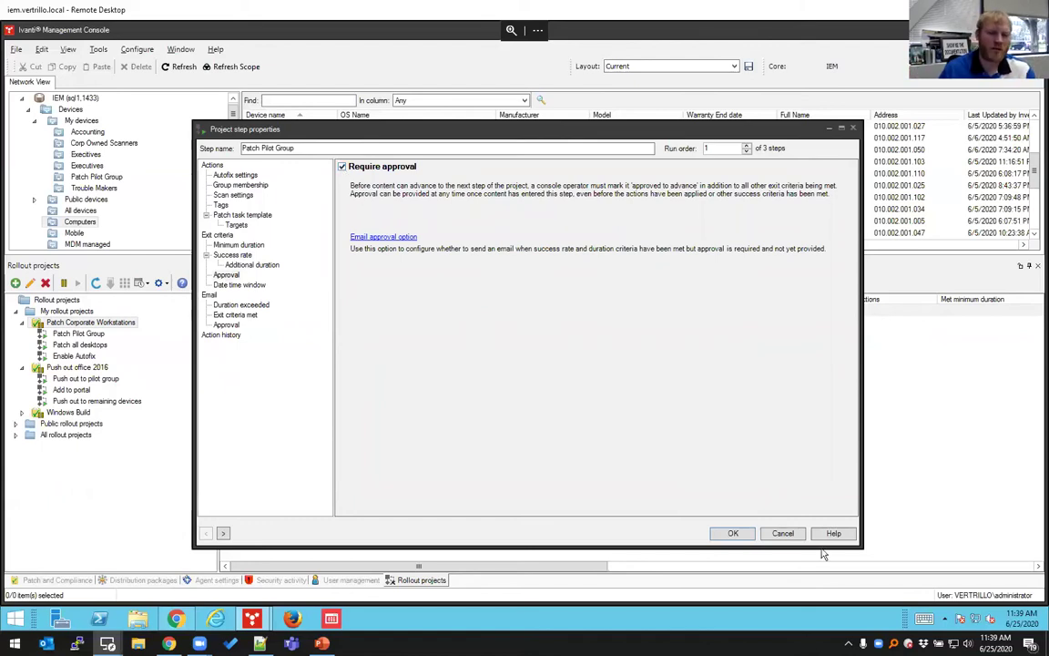
left_click(787, 533)
Step: Open the Patch all desktops project step and review its global autofix setting and autofix scope
double_click(314, 323)
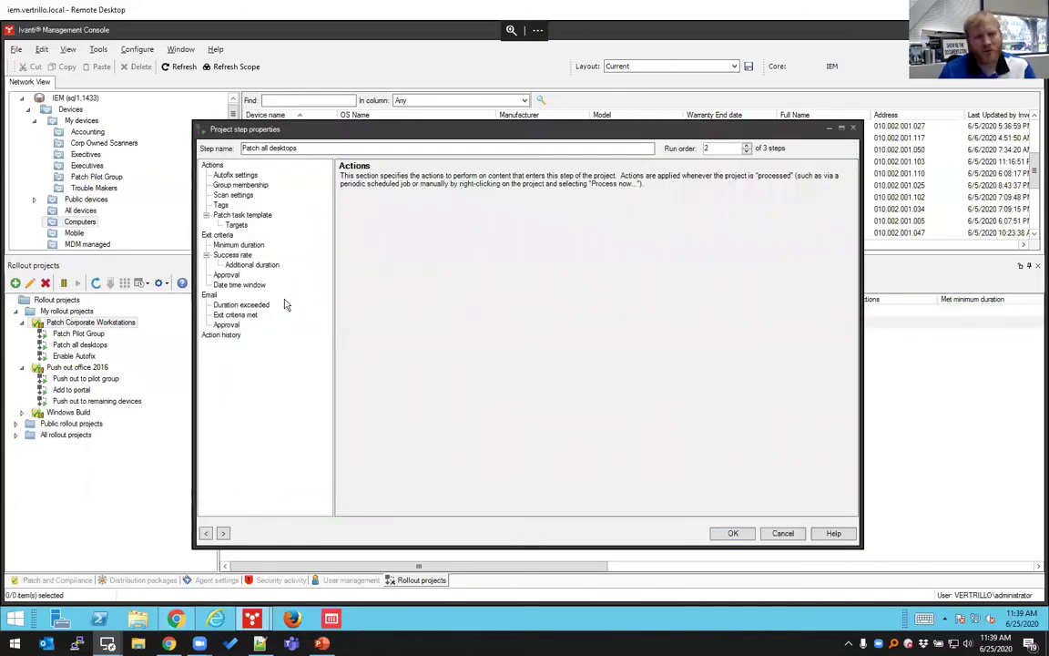
left_click(235, 174)
left_click(375, 230)
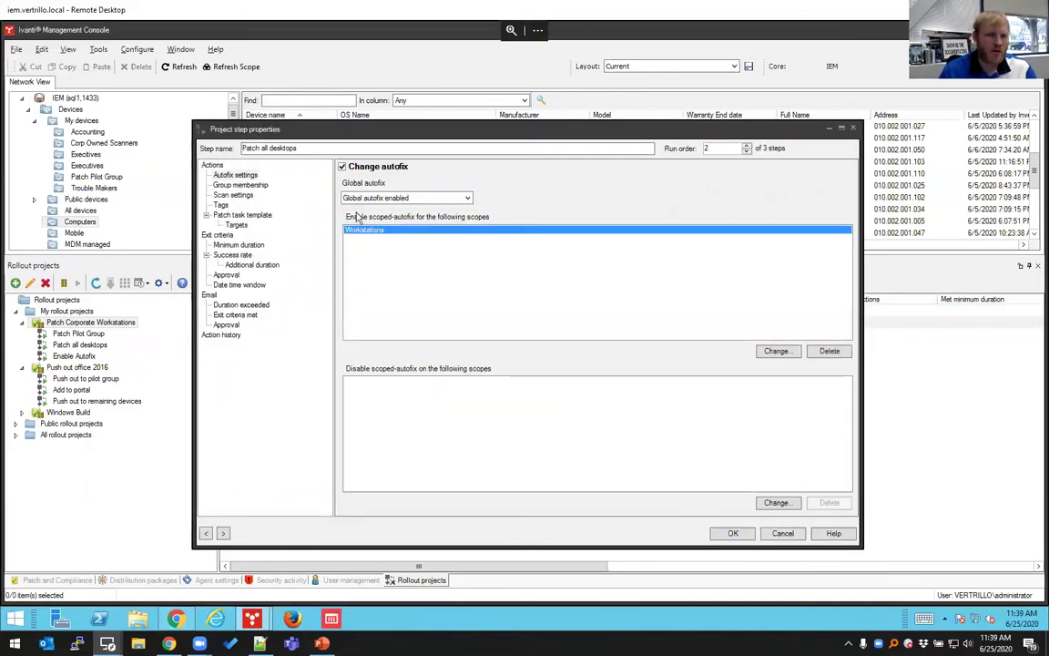
Step: Set the expected duration of the Patch all desktops step to 7 days, check its success rate criteria, and discard the changes
left_click(219, 235)
double_click(405, 308)
type("7")
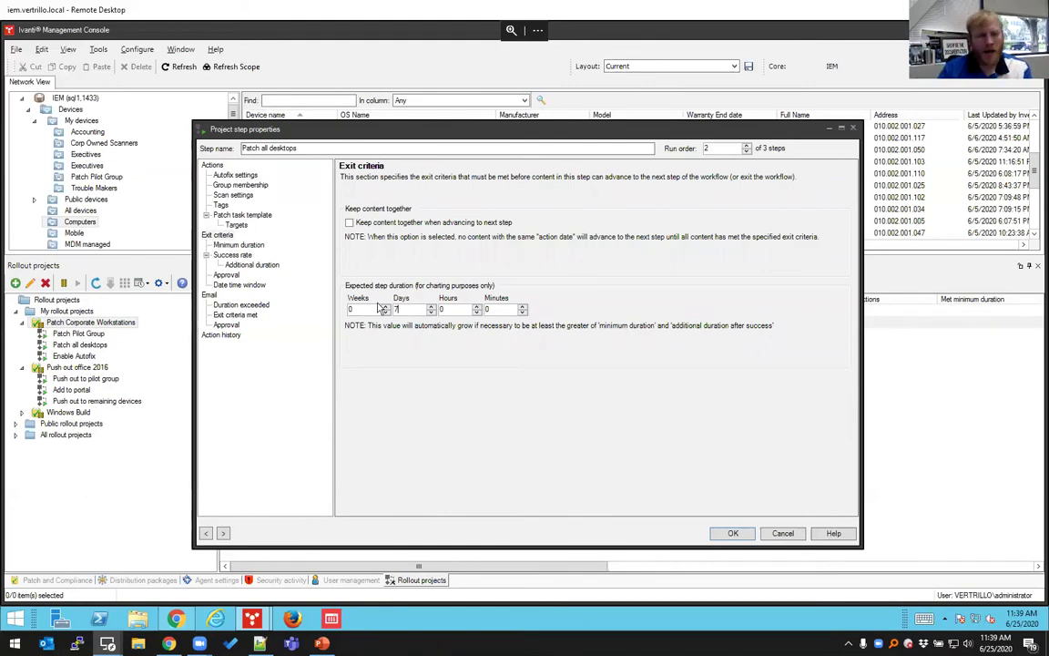
left_click(239, 244)
left_click(233, 255)
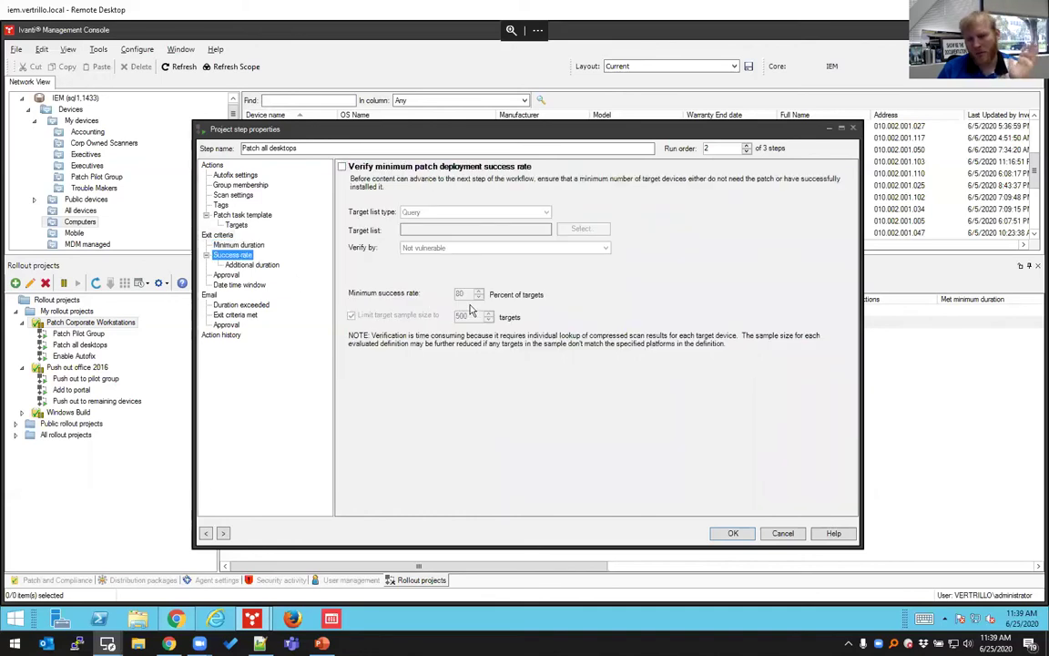
left_click(782, 533)
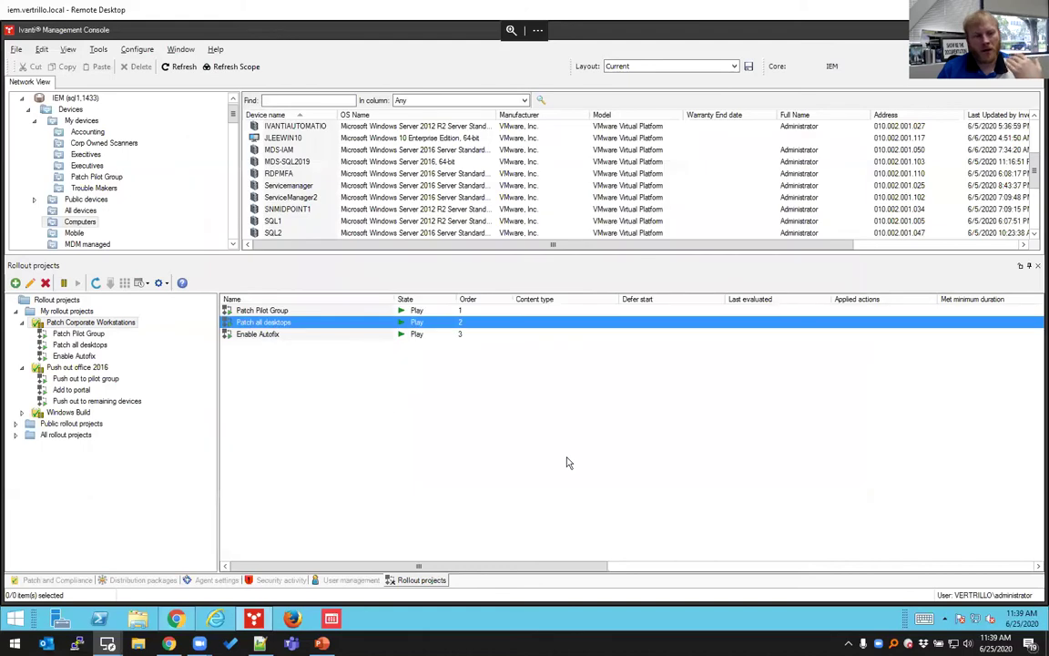
Step: Open the definition download settings of Patch and Compliance and select the critical vulnerability filter whose vendor contains "microsoft"
left_click(267, 334)
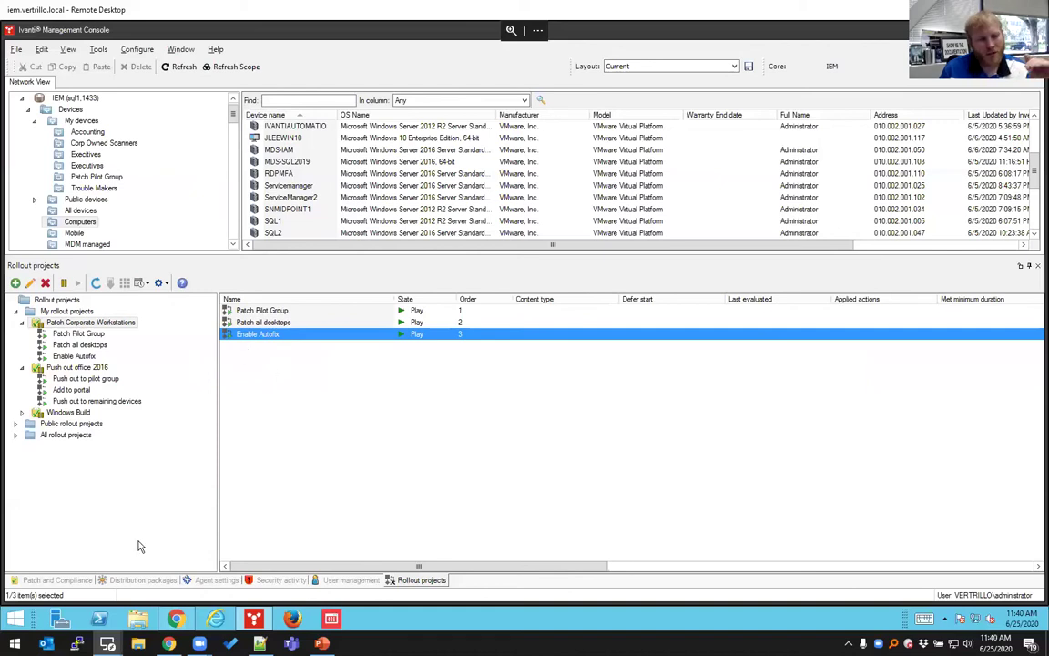
left_click(56, 581)
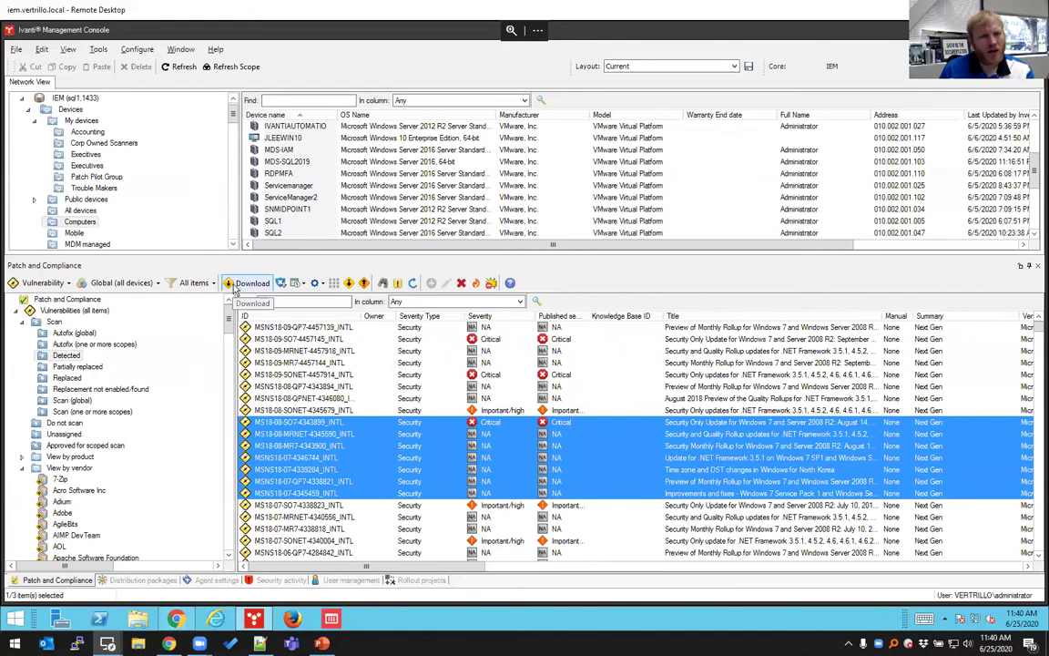
left_click(318, 286)
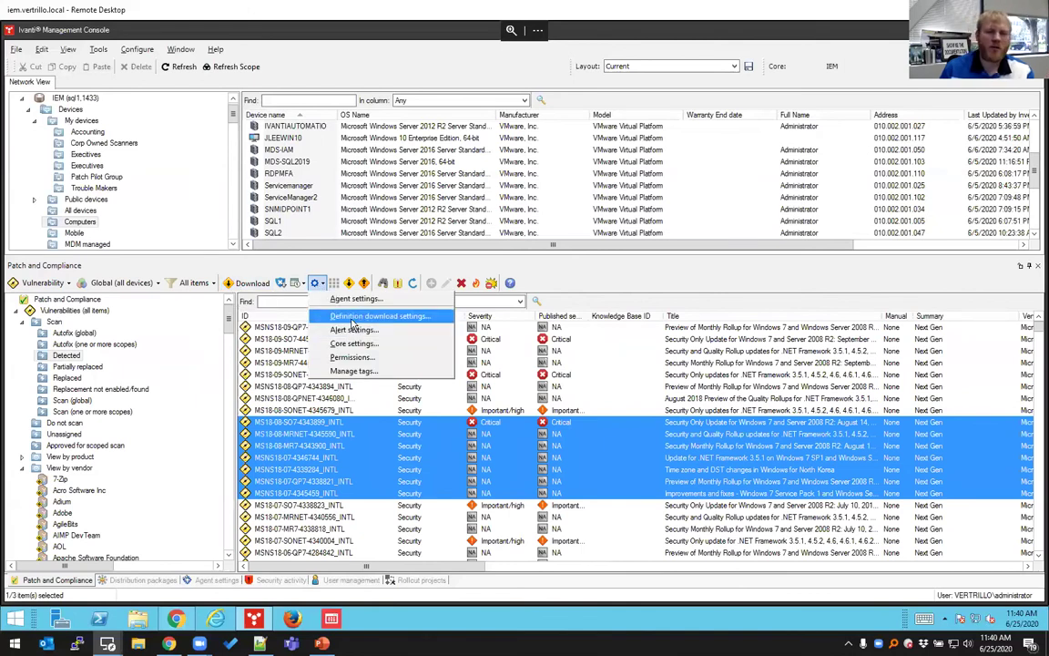
left_click(353, 321)
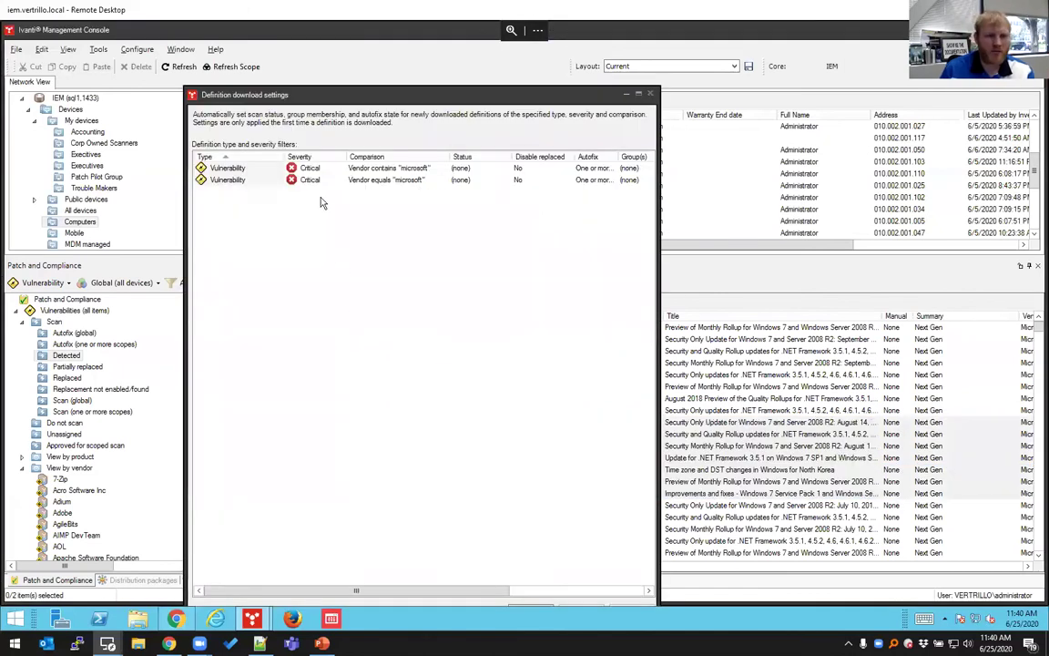
left_click(310, 169)
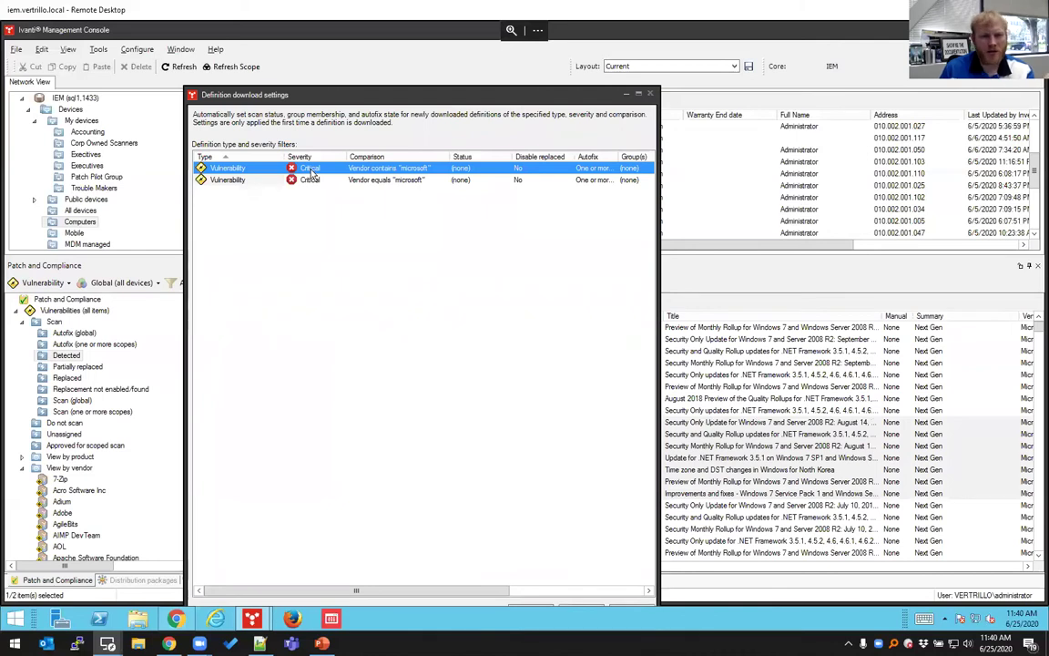
Step: Open the critical vulnerability filter whose vendor contains "microsoft" and review its definition type, severity, comparison and scan status options
double_click(310, 171)
left_click_drag(337, 216, 398, 128)
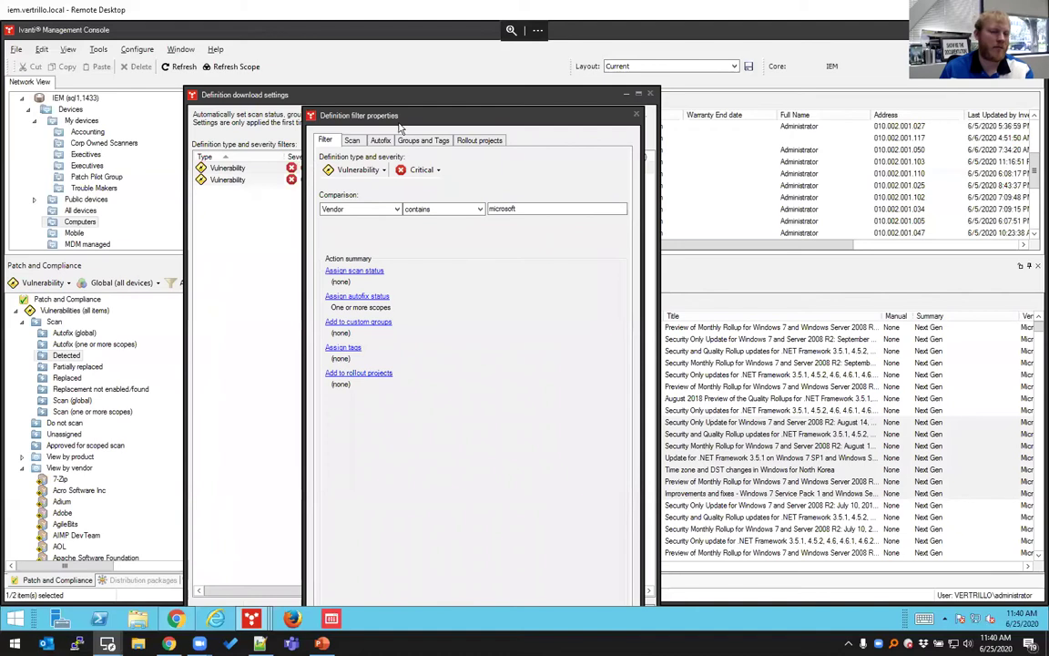
left_click(382, 170)
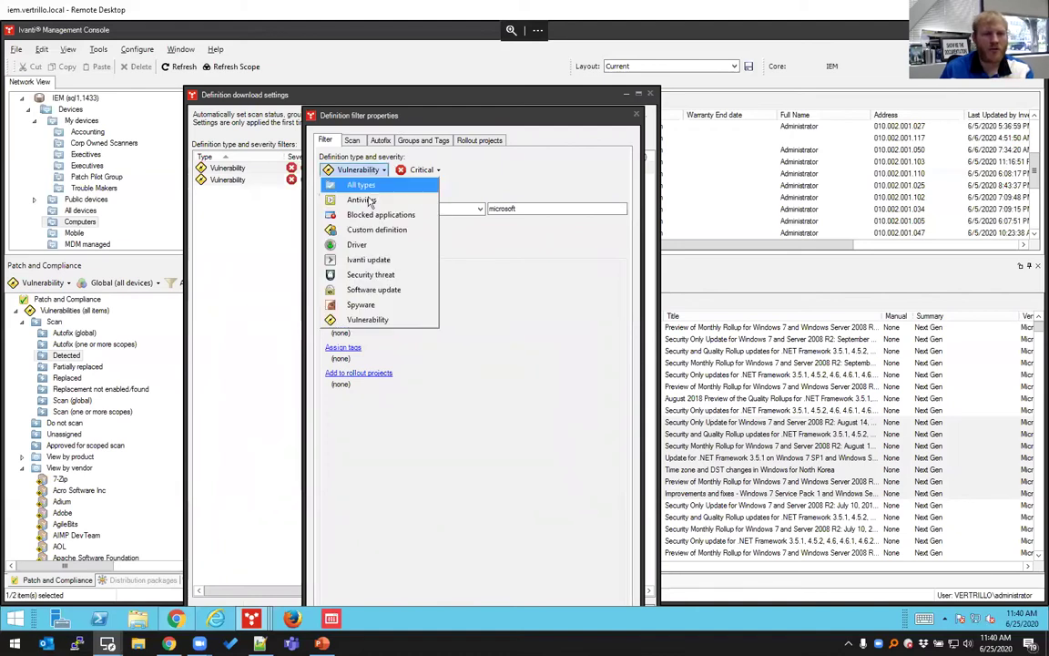
left_click(421, 169)
left_click(360, 209)
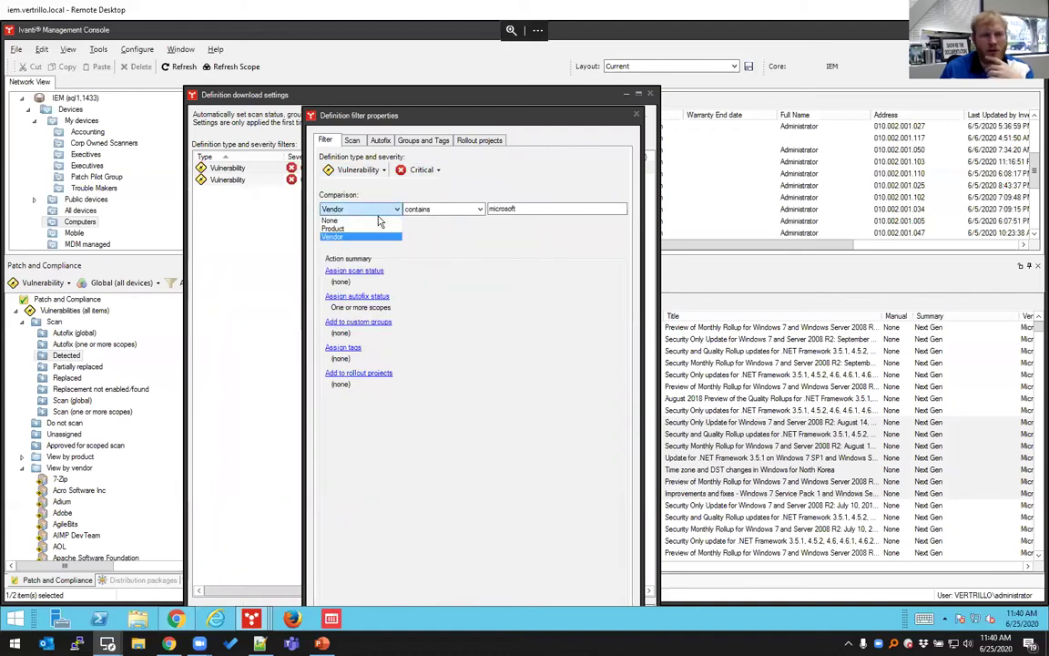
left_click(435, 219)
left_click(339, 271)
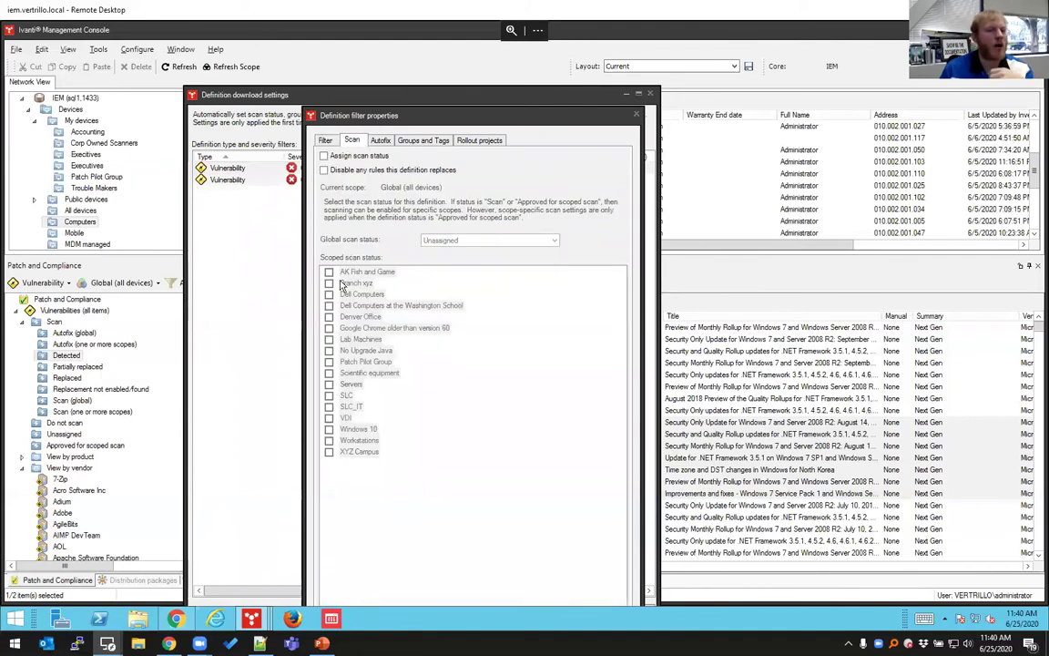
Step: Assign the scan status Approved for scoped scan with the Denver Office scope, and close the filter and download settings without saving
left_click(325, 156)
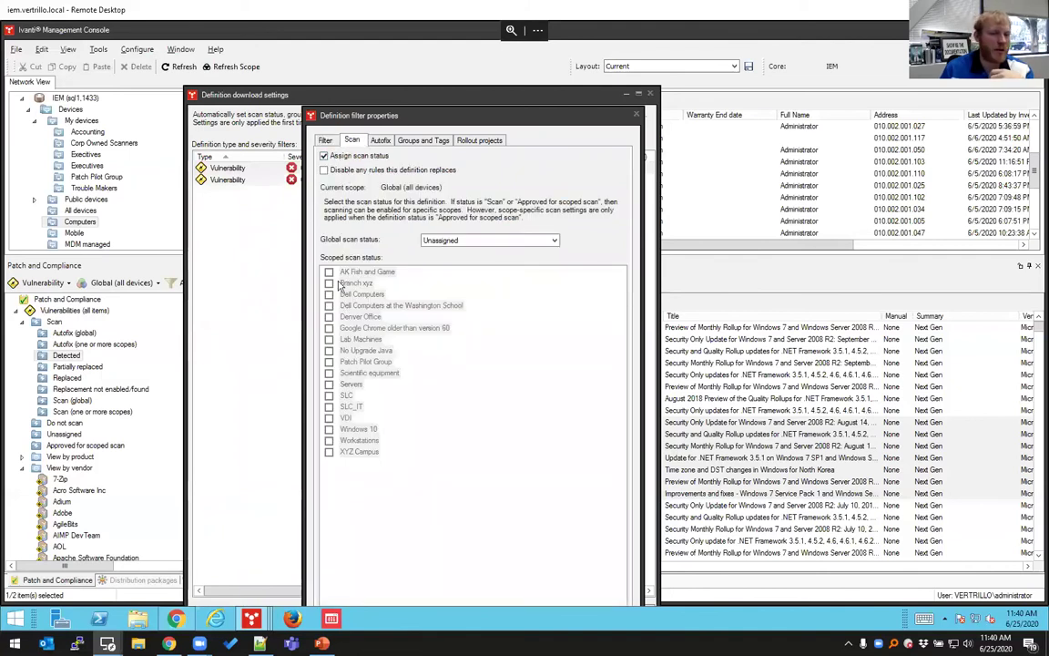
left_click(434, 239)
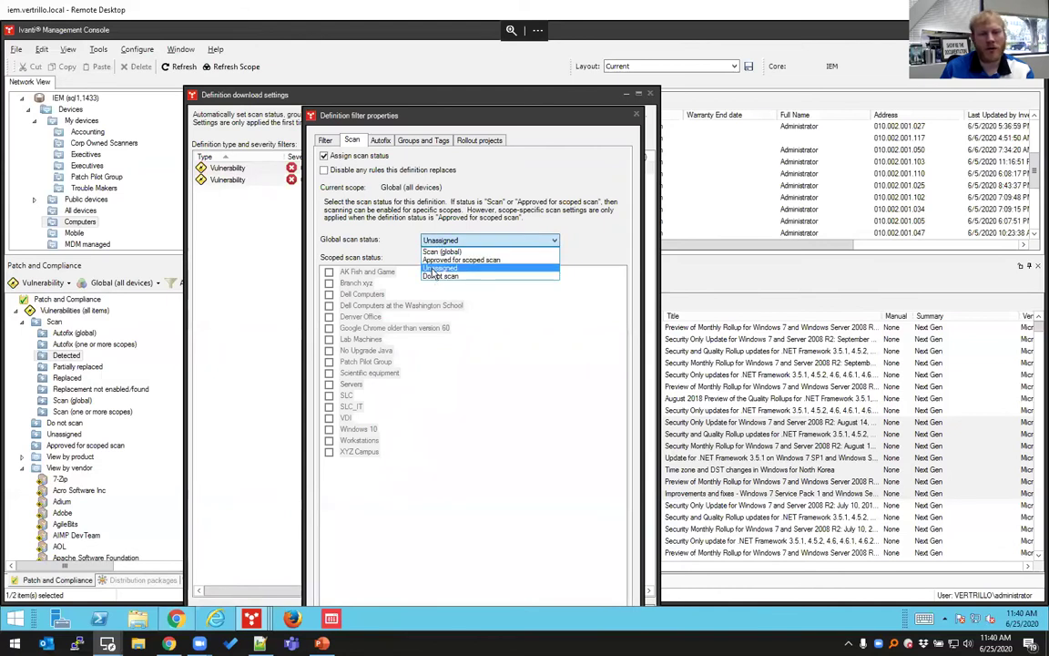
left_click(455, 259)
left_click(329, 315)
left_click(330, 316)
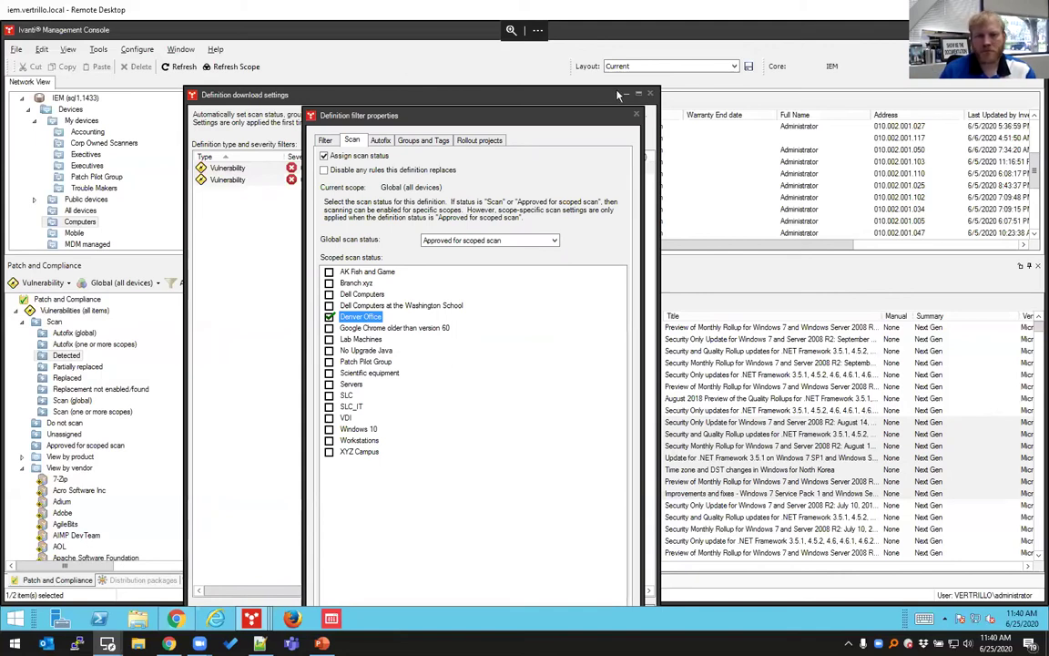
left_click(636, 114)
left_click(649, 95)
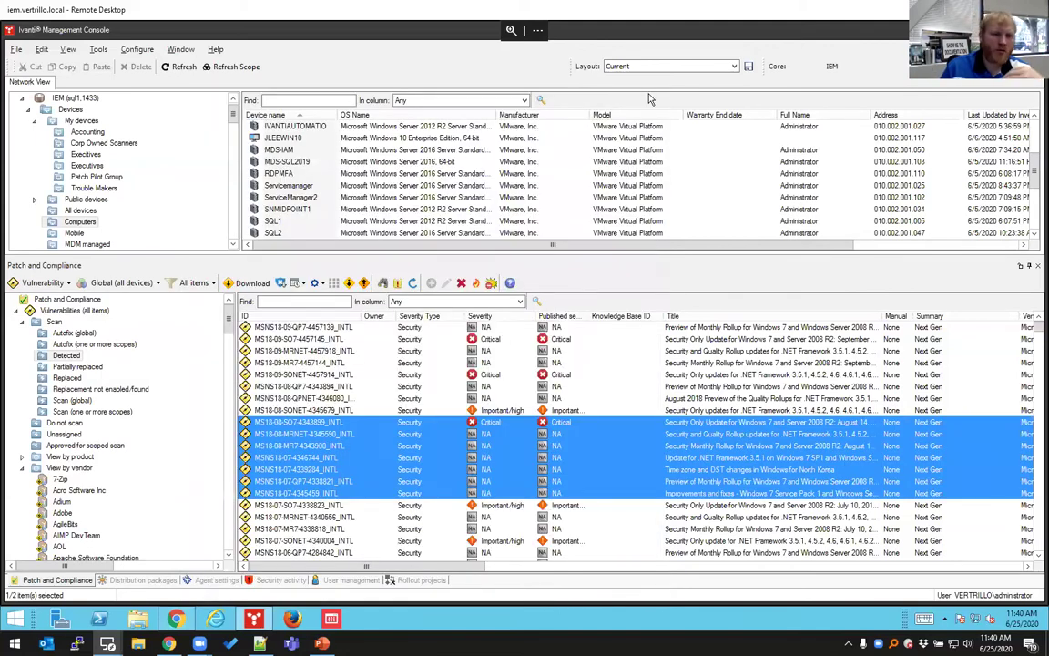
Step: Open the cloud services appliance configuration, review the public name and public IP address of the default appliance, and close it
left_click(308, 387)
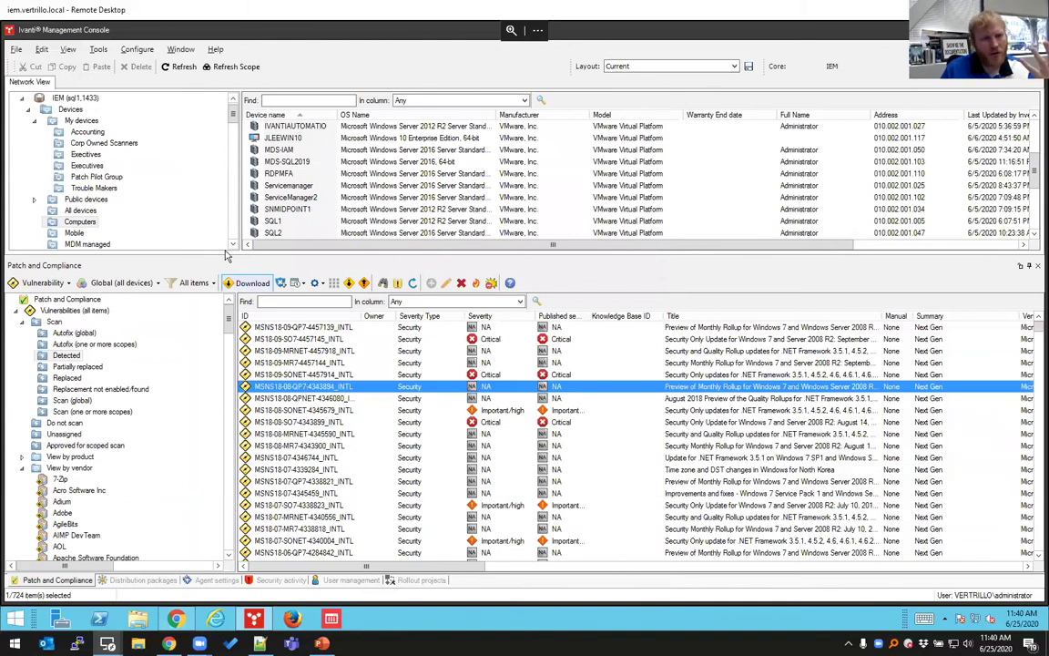
left_click(137, 52)
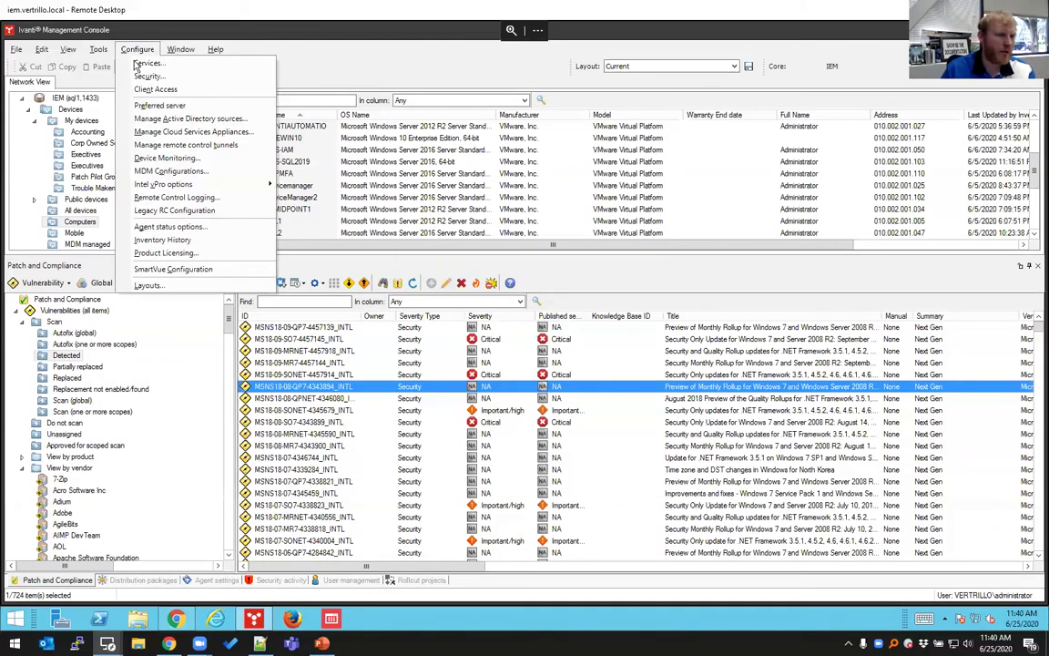
left_click(170, 133)
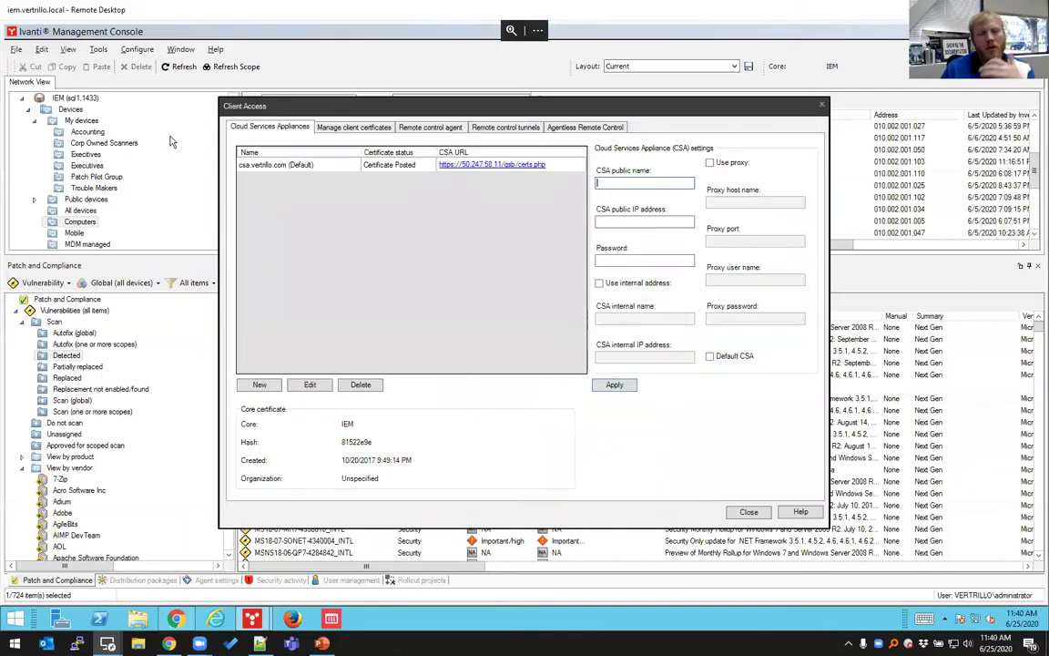
left_click(250, 164)
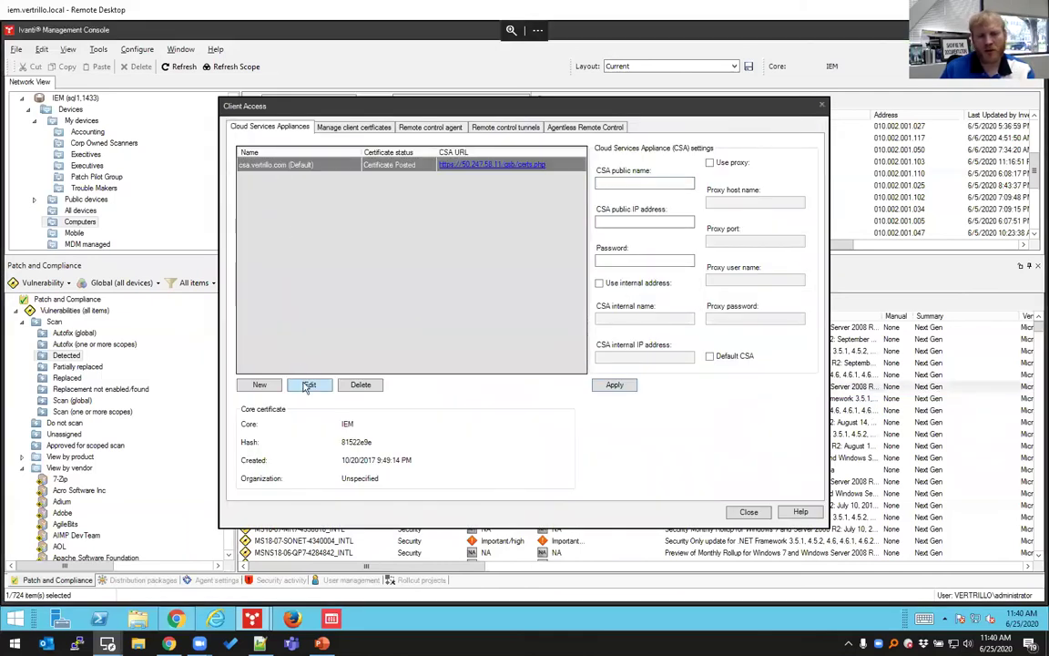
left_click(309, 384)
left_click_drag(650, 183, 592, 183)
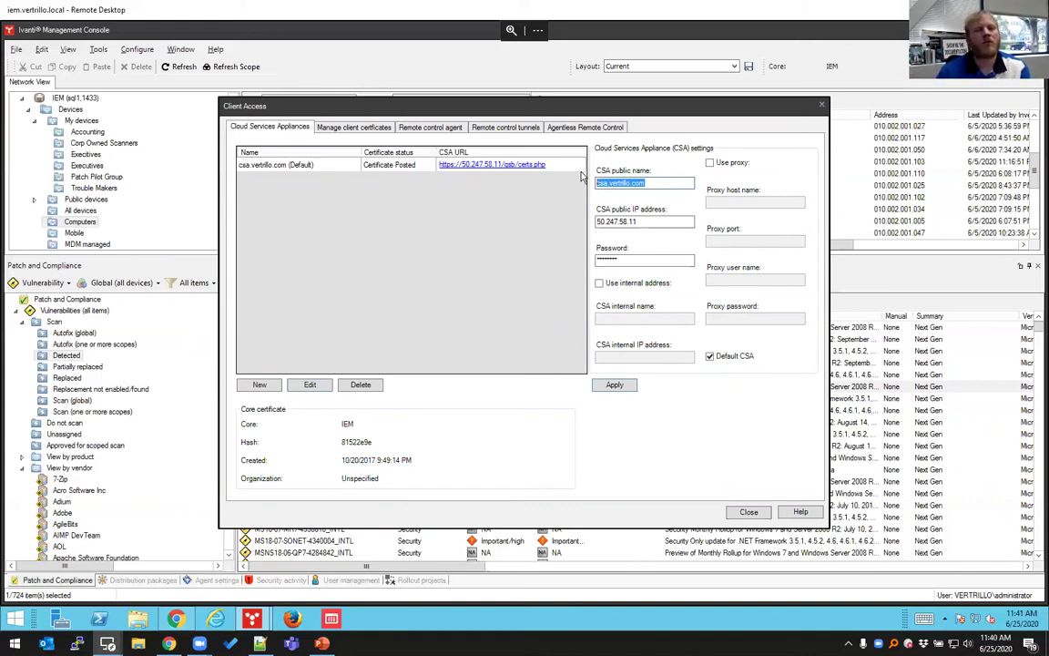
left_click_drag(648, 221, 515, 197)
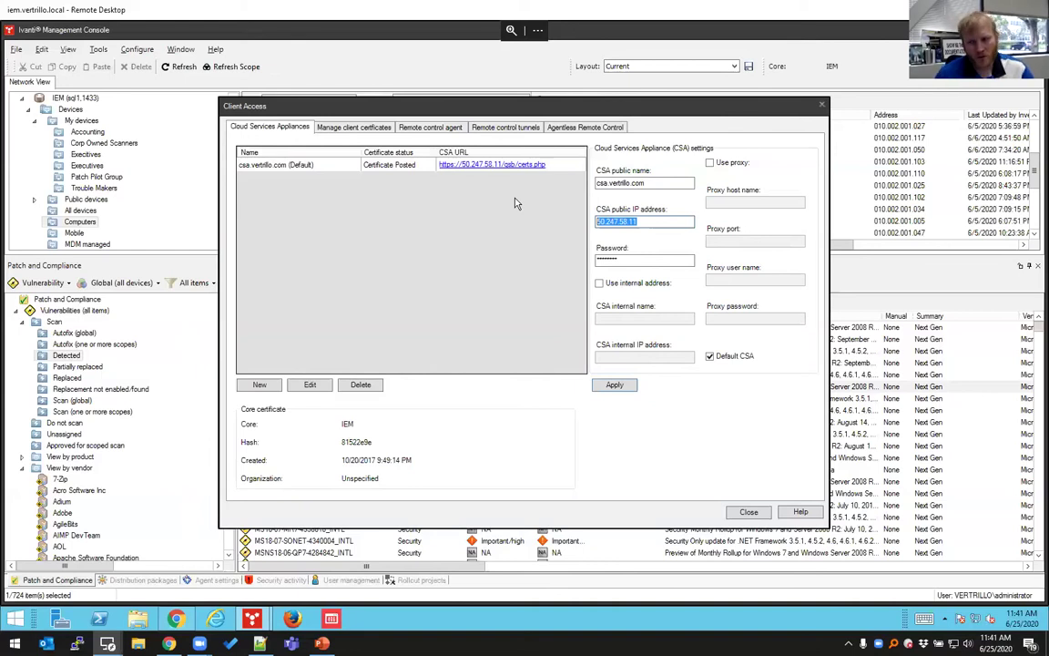
left_click(746, 512)
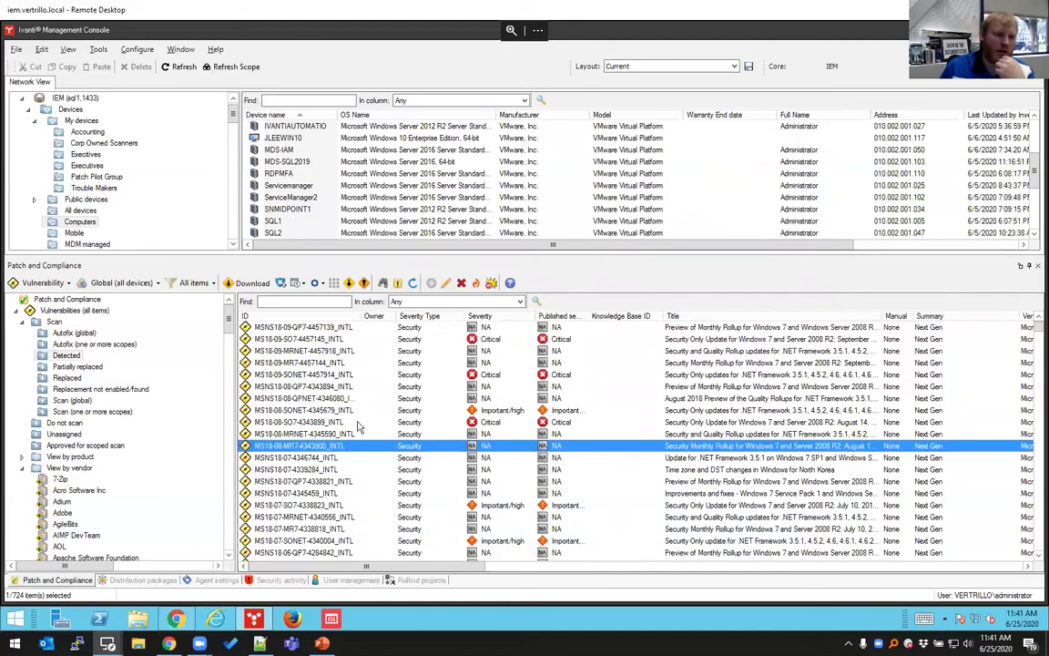
Step: Browse the detected and globally scanned vulnerabilities, enlarge the device list and select the Mac OS X computer
scroll(358, 426, "down", 15)
scroll(357, 426, "up", 10)
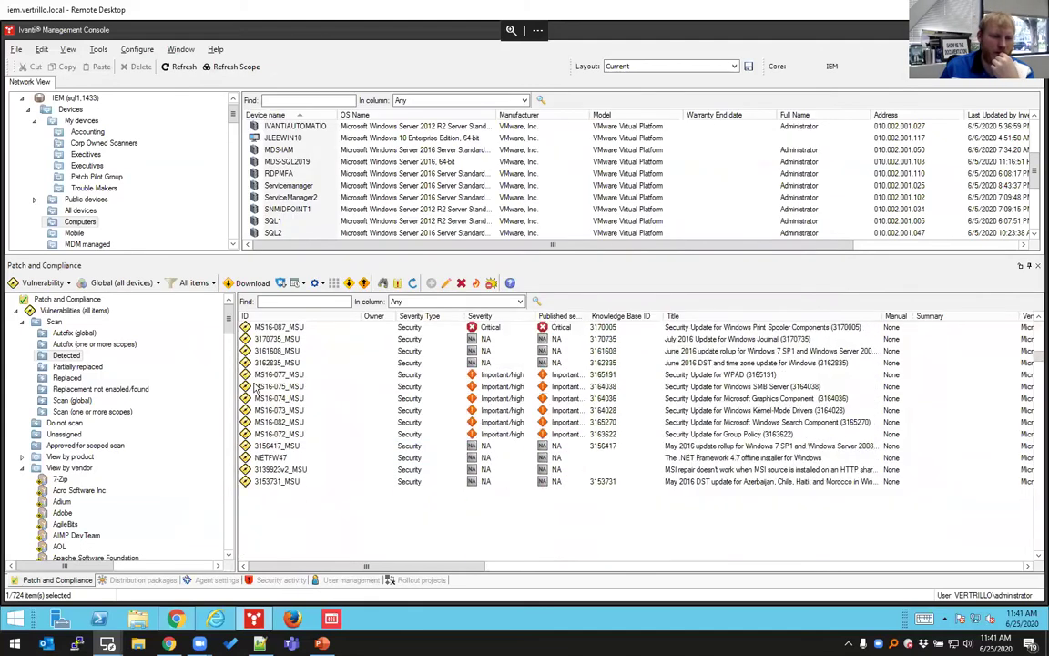
left_click(69, 399)
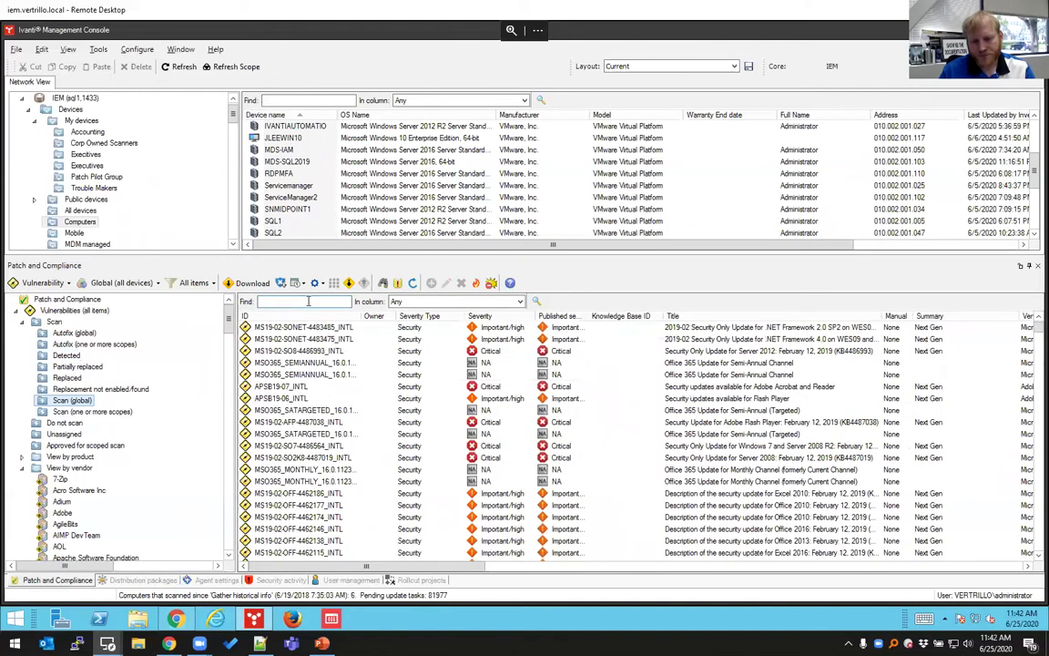
left_click(437, 424)
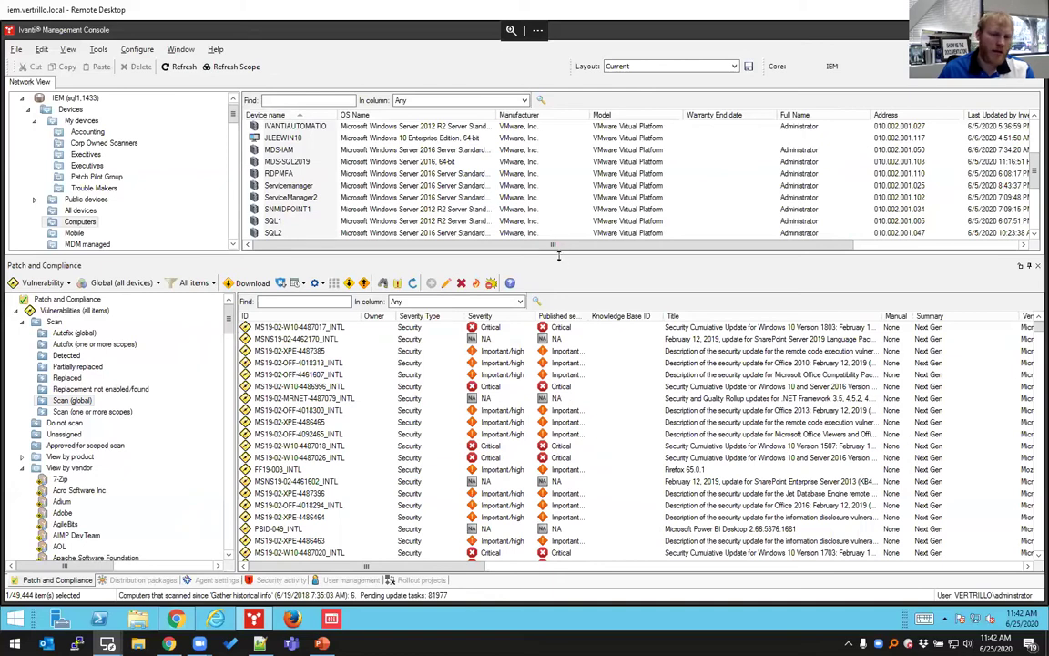
left_click_drag(558, 256, 558, 301)
left_click(380, 235)
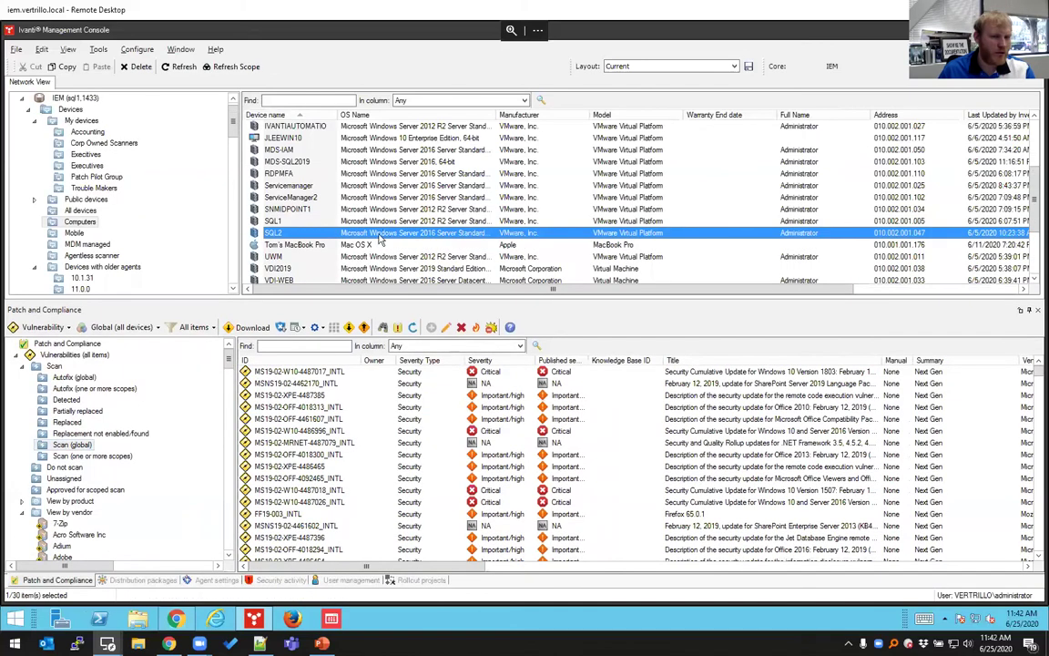
left_click(348, 246)
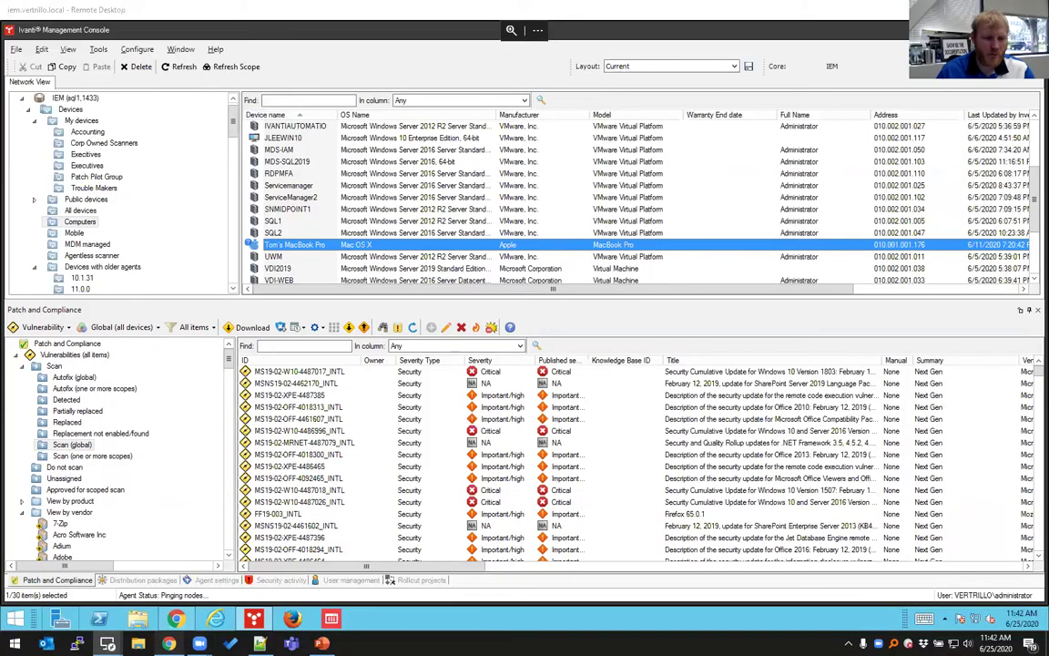
Step: Switch to Chrome and open the Ivanti Xtraction site
left_click(168, 642)
left_click(440, 204)
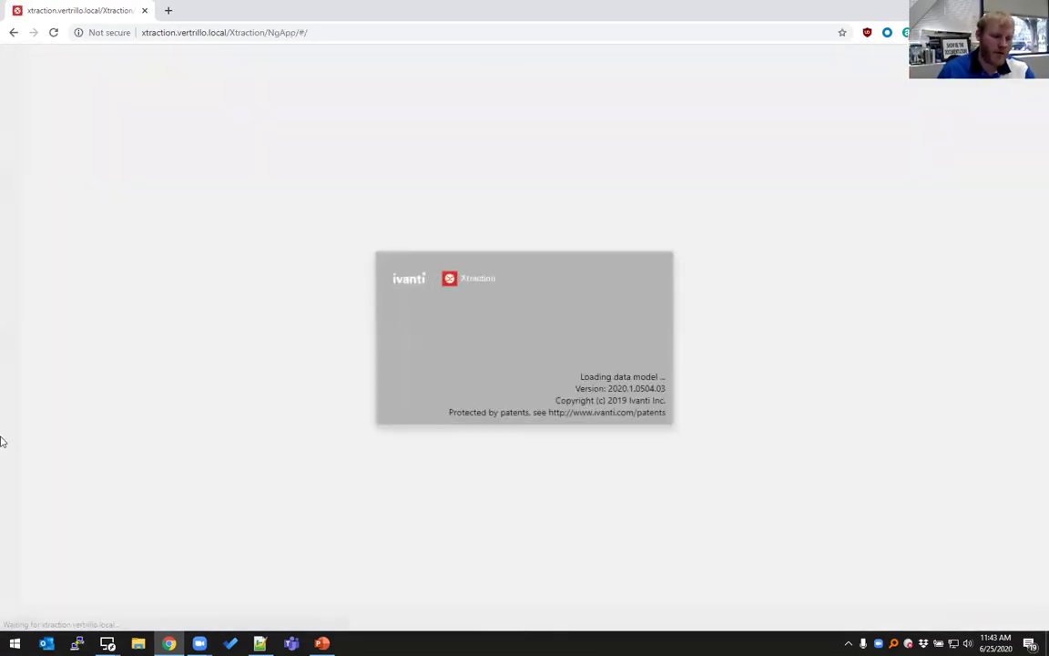
Step: Switch back to the Ivanti Management Console and run the 64 bit machines query from My queries
key("alt+Tab")
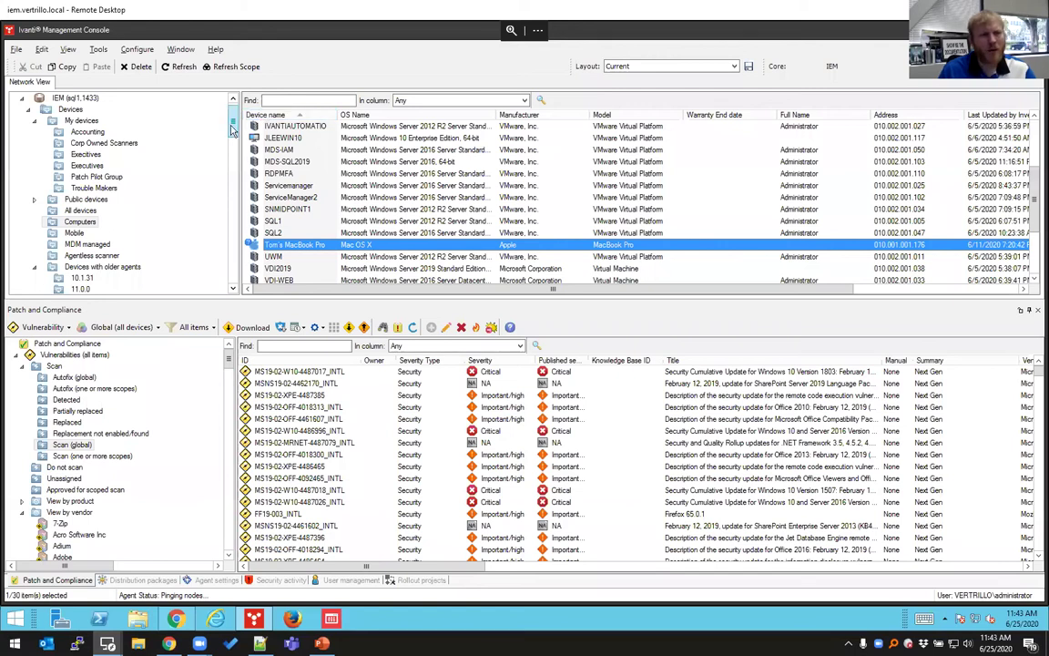
scroll(232, 131, "down", 5)
left_click(91, 197)
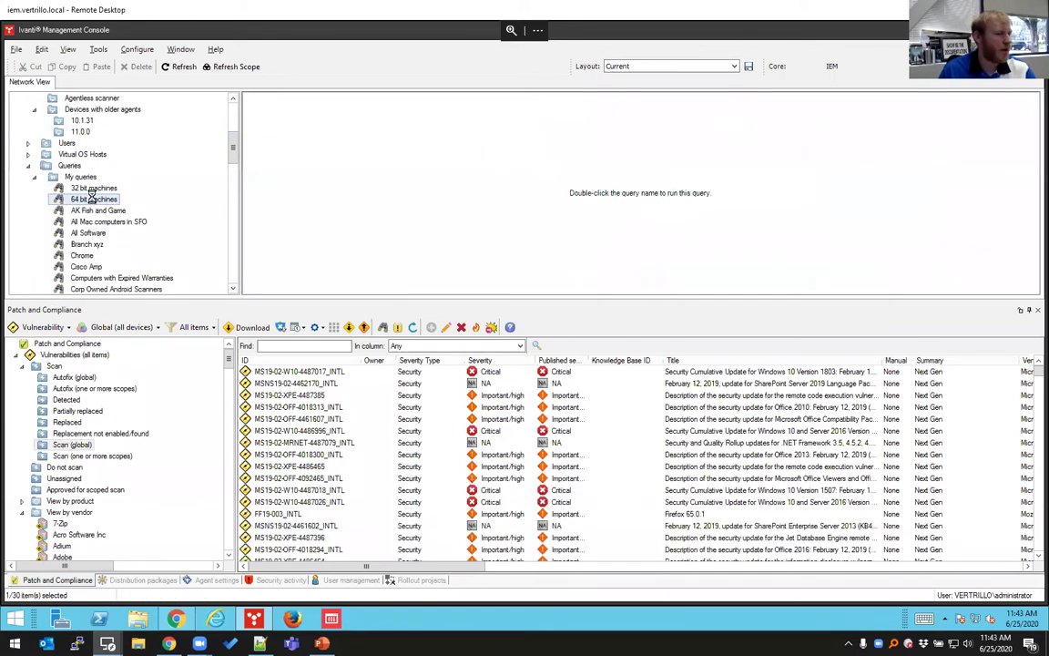
double_click(91, 198)
right_click(87, 199)
left_click(136, 259)
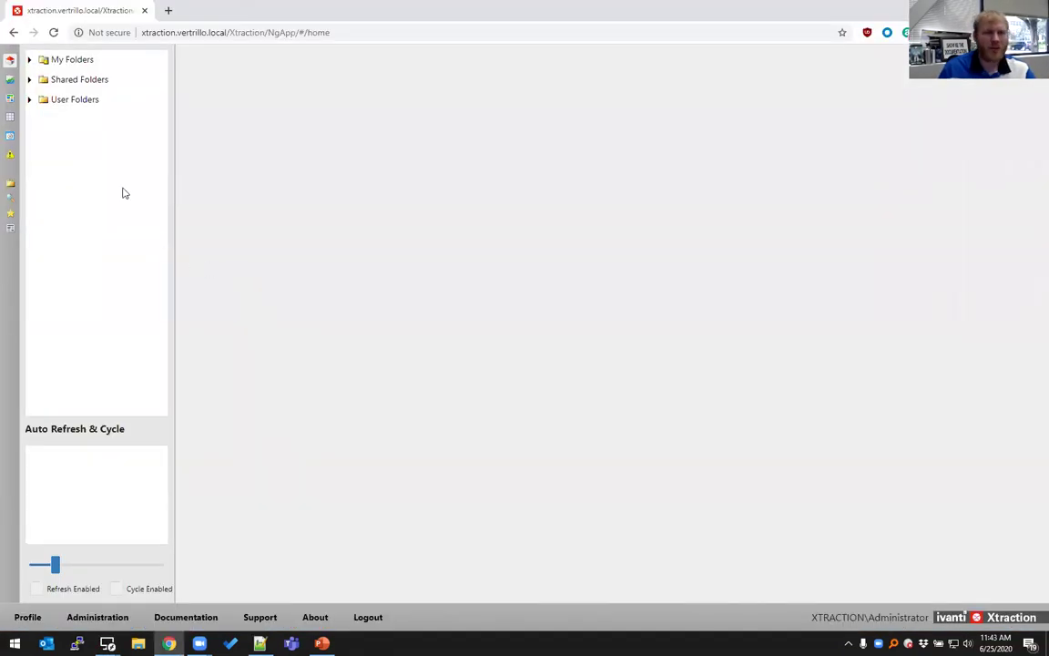
Step: In Xtraction, expand the Summary Views of Ivanti Patch for Windows in the shared folders and widen the folder pane
left_click(29, 80)
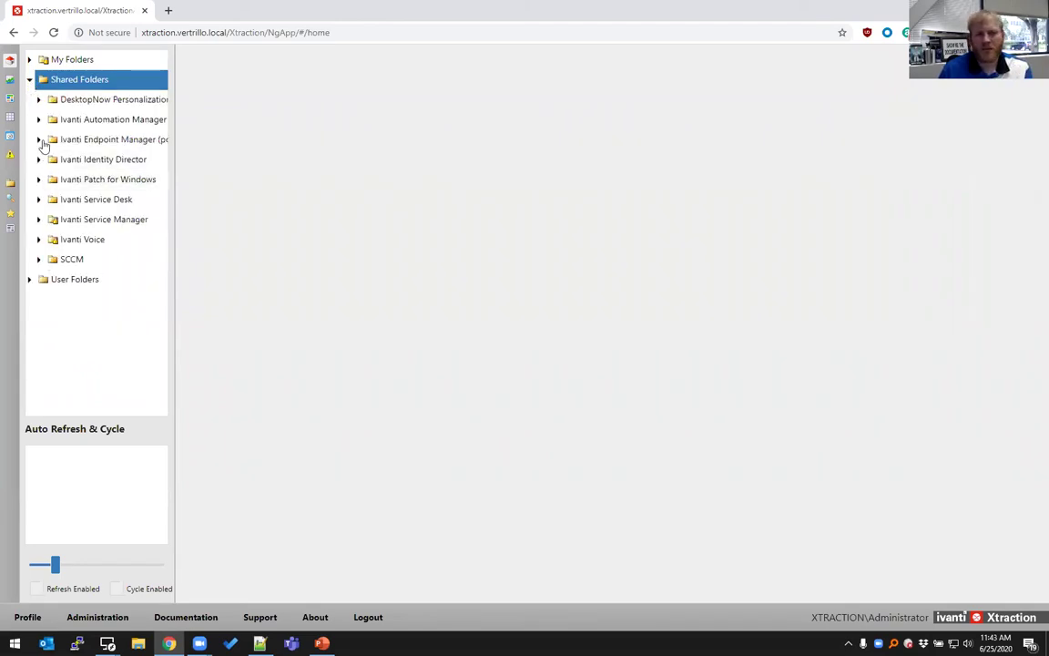
left_click(38, 179)
left_click(48, 239)
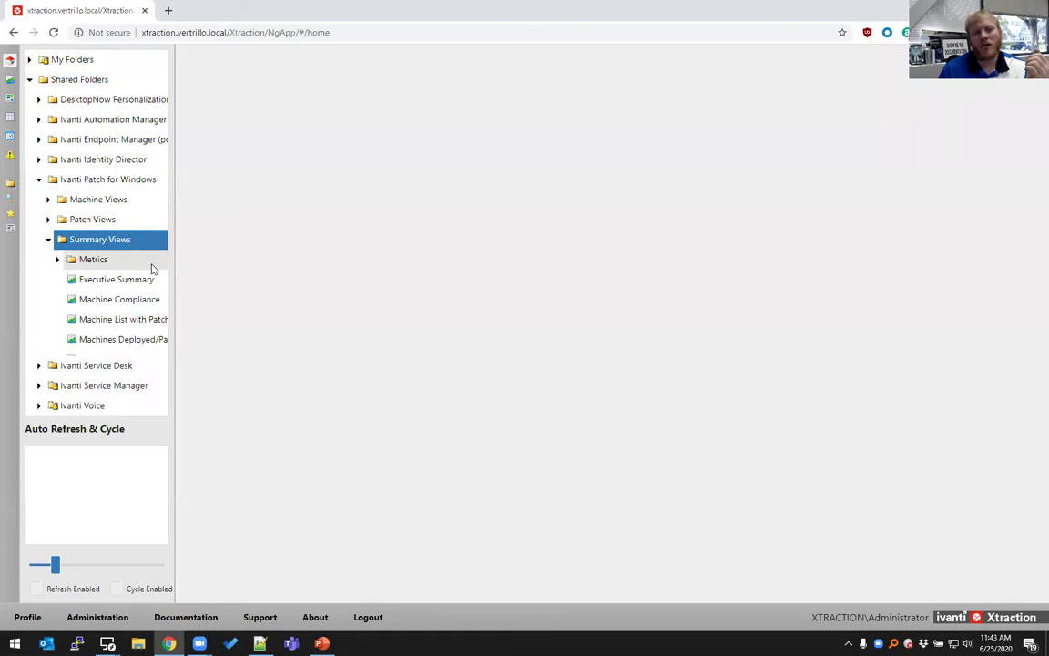
left_click_drag(173, 255, 224, 257)
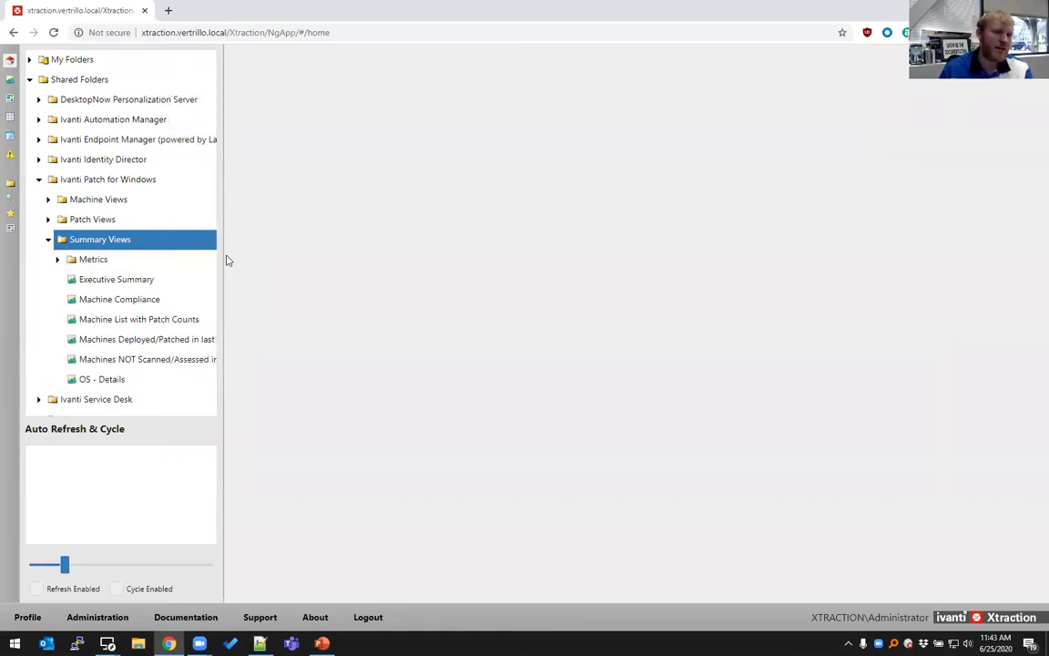
Step: View the Executive Summary, Machine Compliance and Machine List with Patch Counts dashboards
left_click(139, 279)
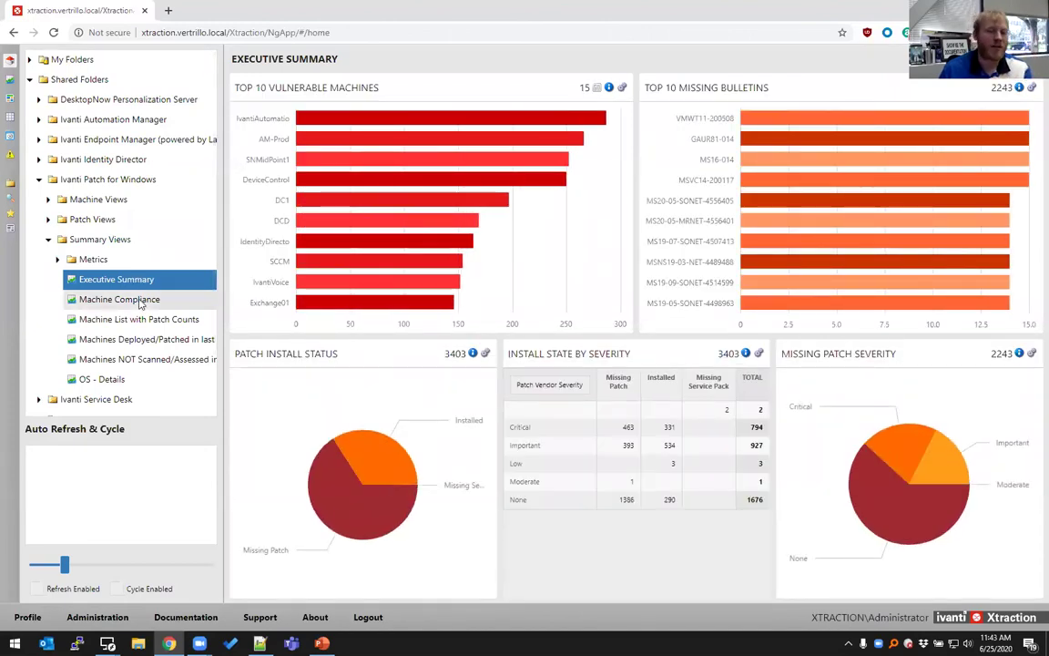
left_click(141, 303)
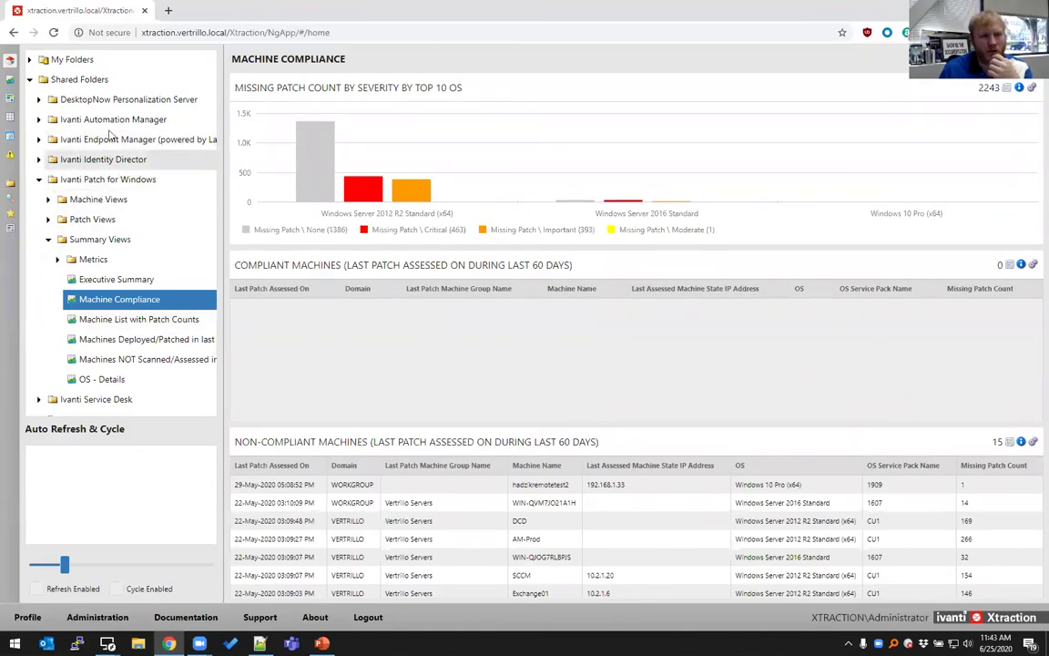
left_click(137, 317)
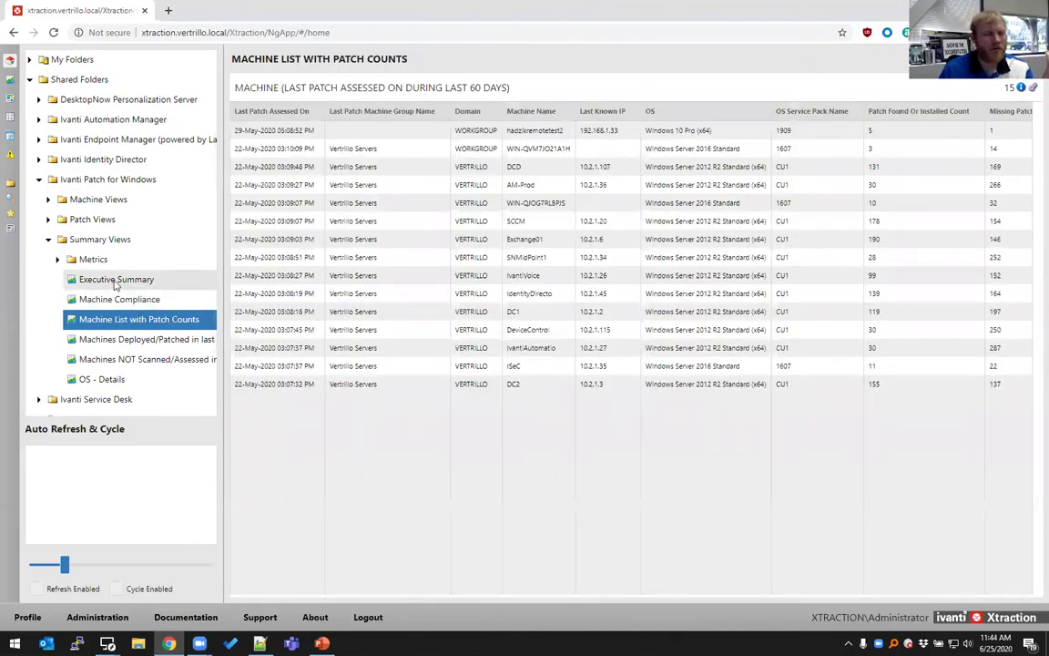
Step: Add the three viewed dashboards to Auto Refresh & Cycle, set the shortest interval, and enable refresh and cycle
left_click_drag(112, 279, 95, 467)
left_click_drag(102, 299, 91, 455)
left_click_drag(102, 320, 60, 499)
left_click_drag(64, 565, 29, 564)
left_click(37, 588)
left_click(116, 589)
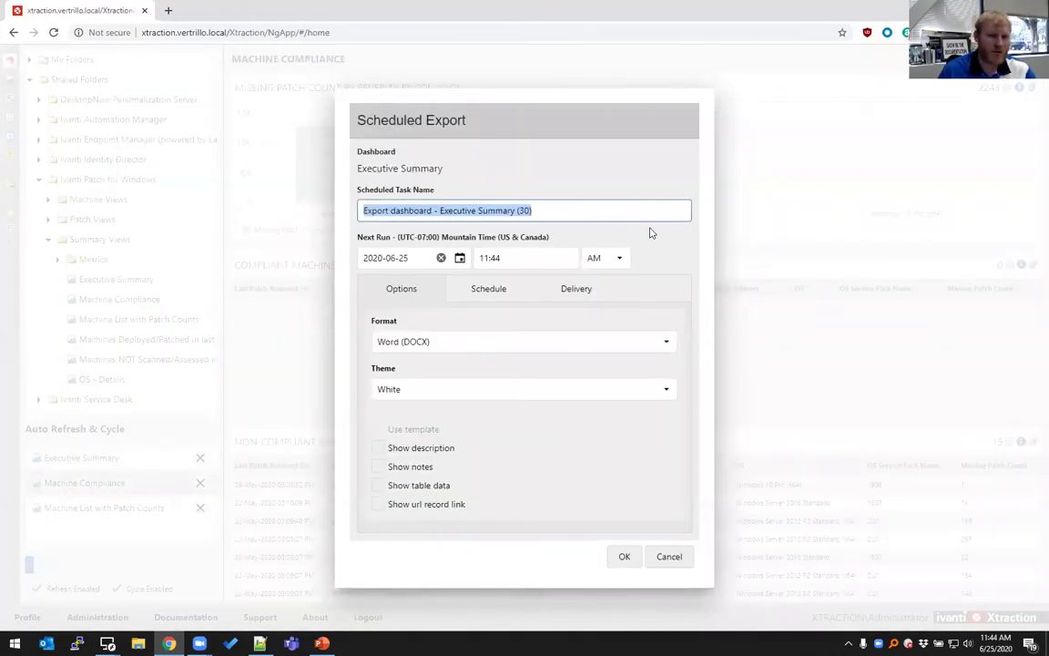
Step: Choose the file format of the Executive Summary scheduled export and schedule it monthly on day 1
left_click(483, 344)
left_click(442, 449)
left_click(488, 291)
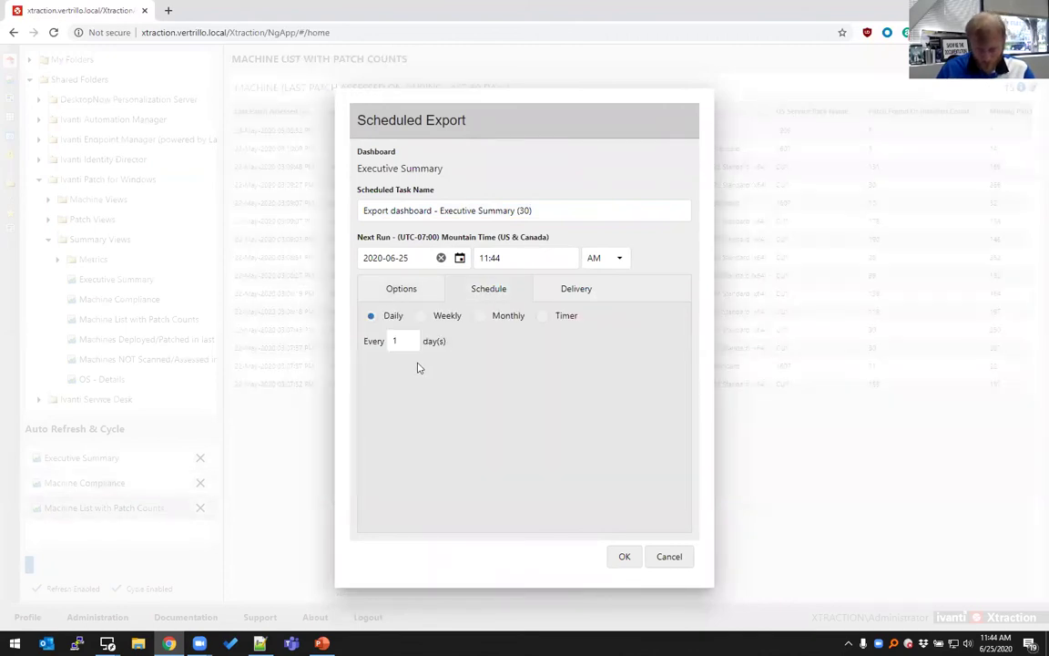
left_click(490, 319)
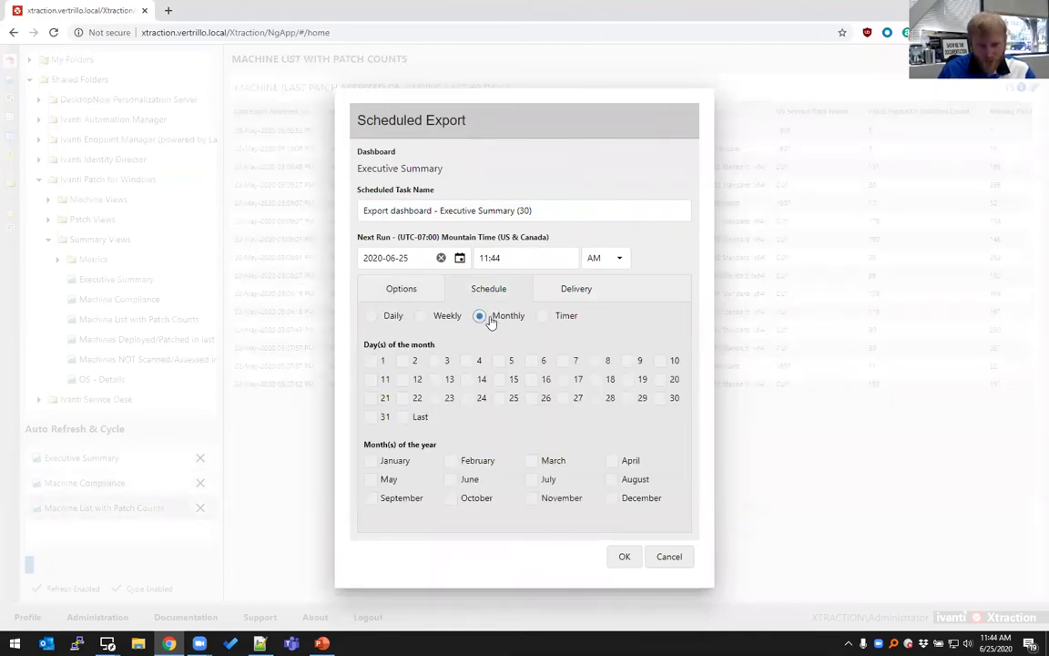
left_click(373, 362)
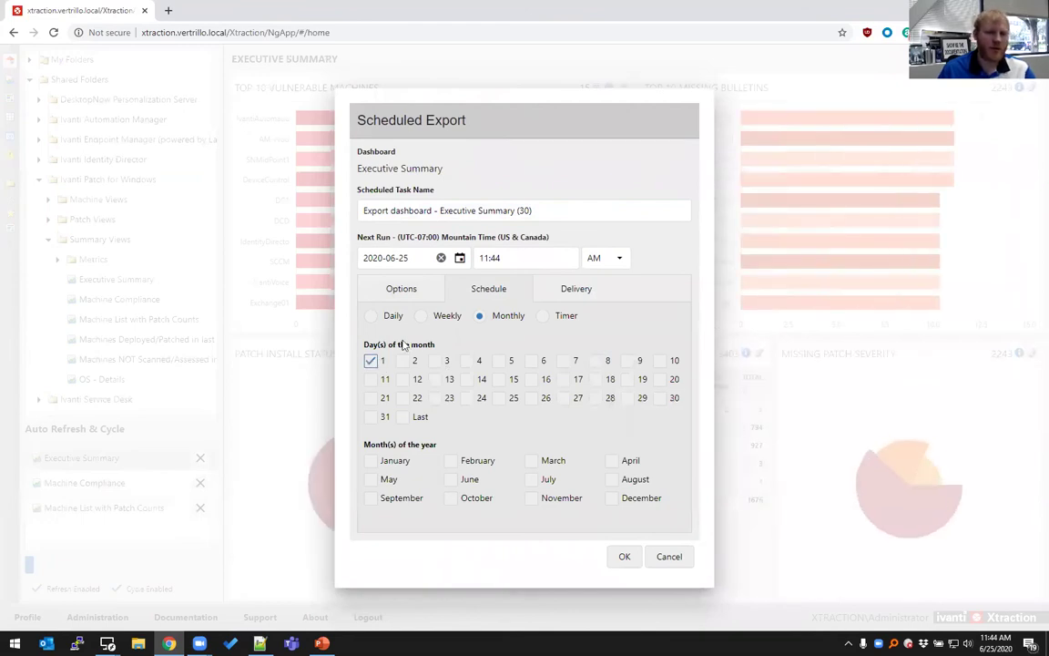
Step: Choose email delivery for the Executive Summary scheduled export and discard the export
left_click(597, 293)
left_click(537, 315)
left_click(443, 364)
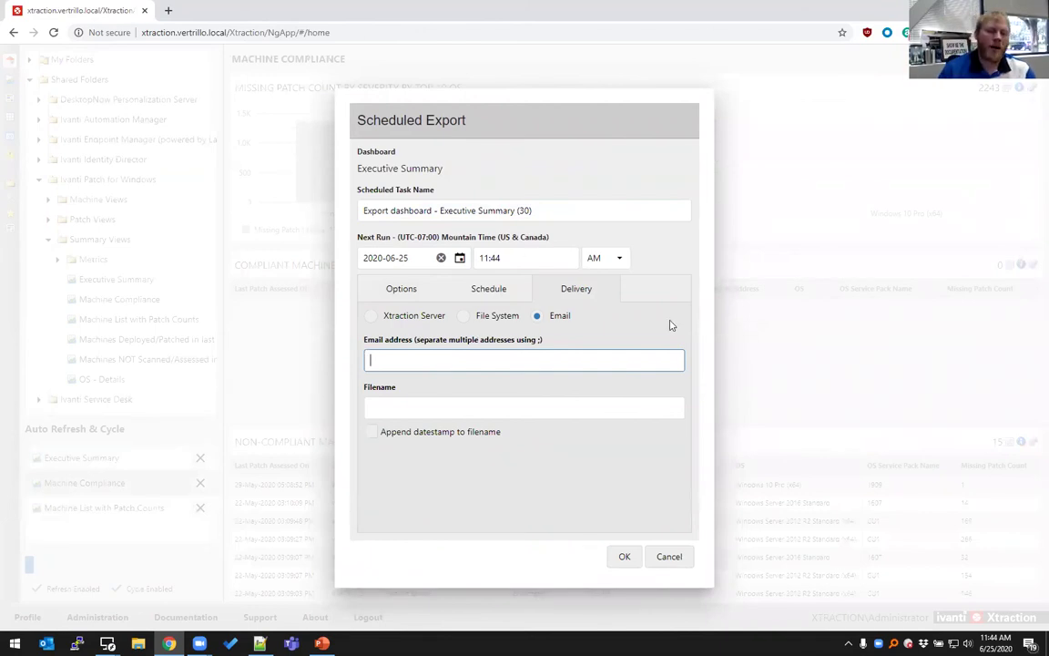
left_click(669, 554)
Step: In a new dashboard, widen the component list and place the Operating System pie component in the upper area
left_click(10, 82)
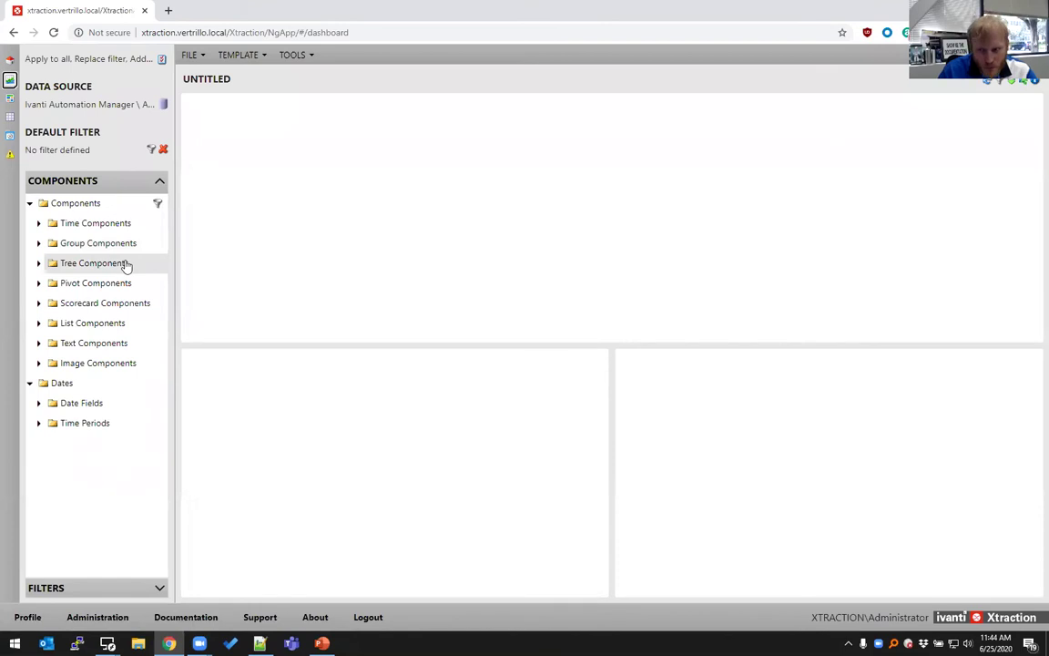
left_click(38, 242)
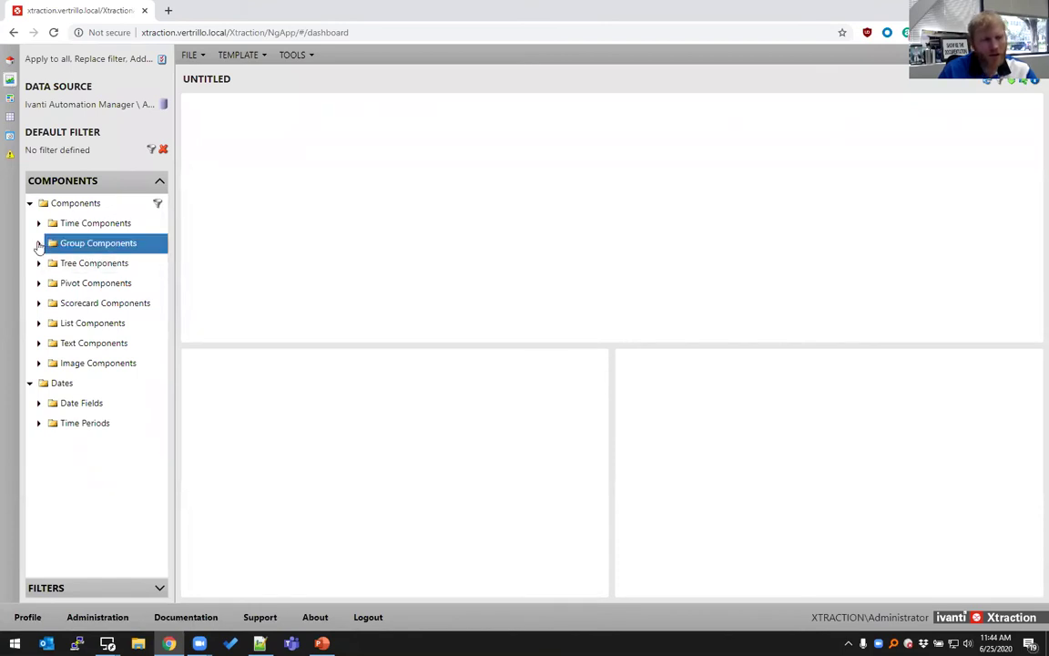
left_click(50, 264)
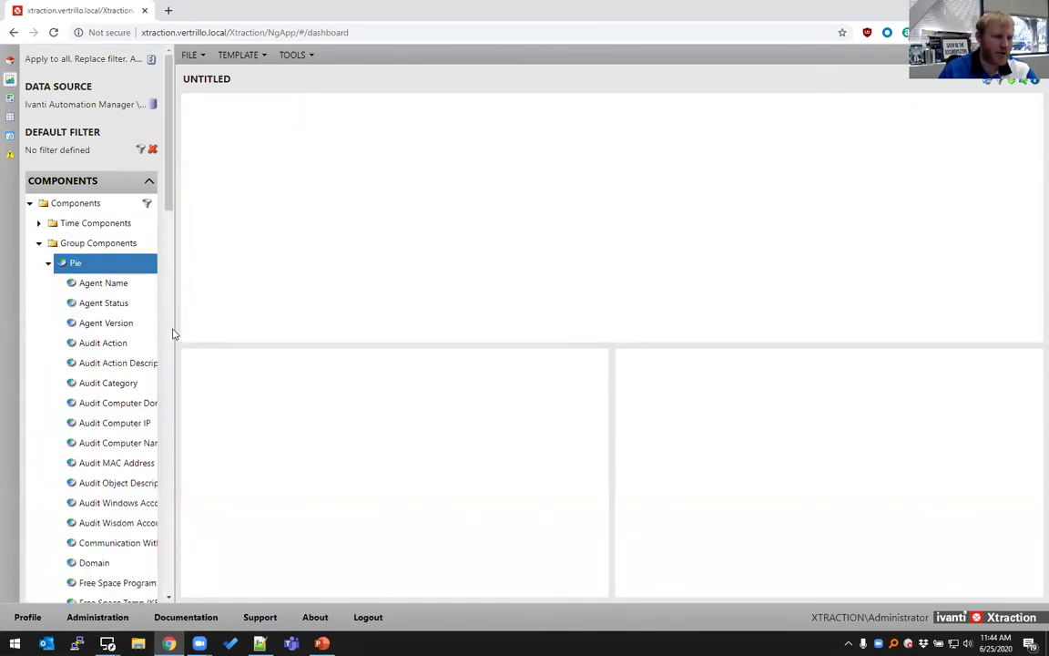
left_click_drag(175, 329, 264, 330)
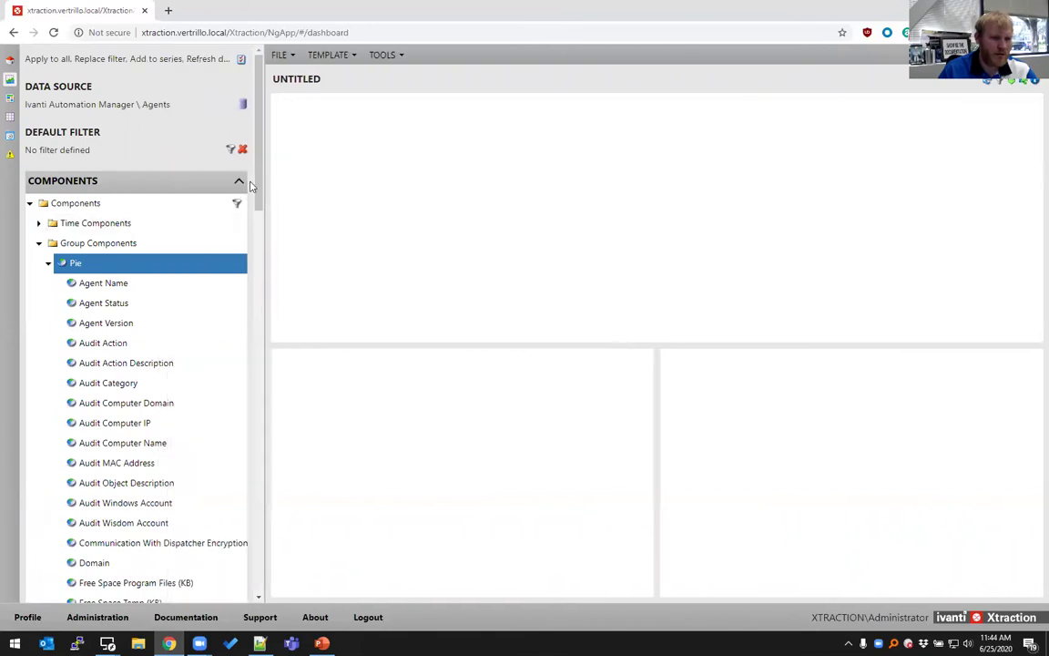
scroll(234, 496, "down", 12)
scroll(238, 487, "up", 2)
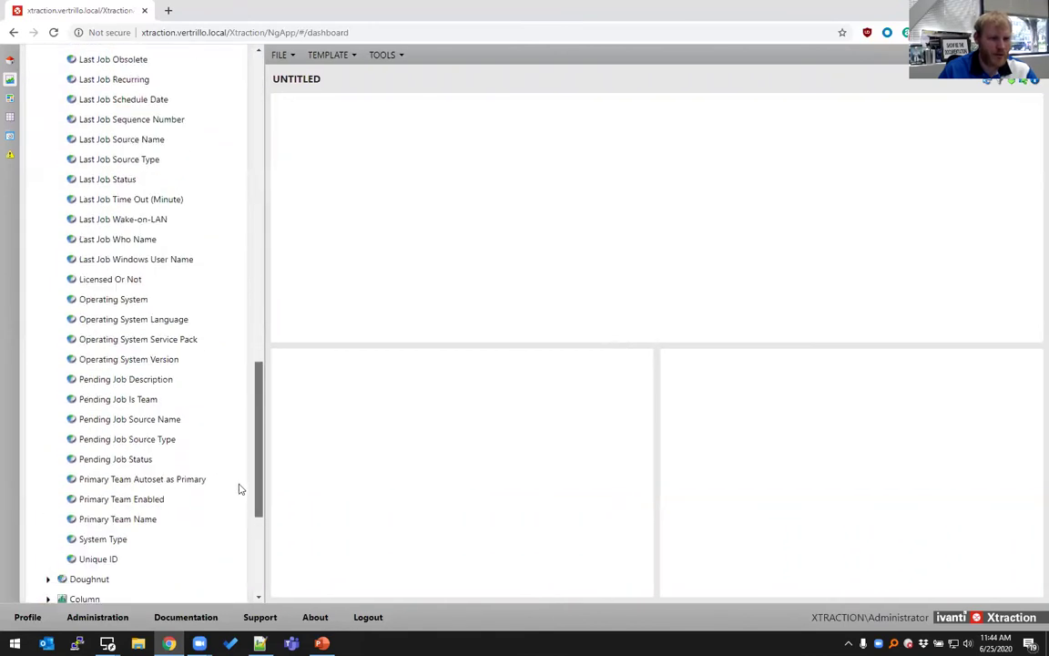
left_click_drag(134, 322, 438, 244)
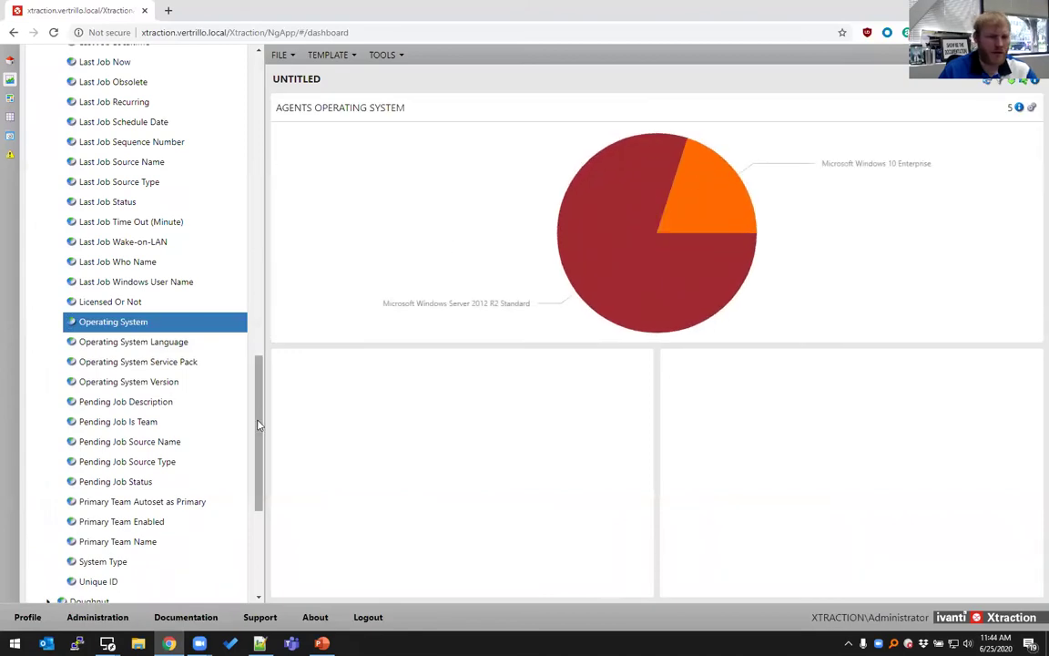
Step: Place the System Type bar component in the dashboard's lower-left area
scroll(252, 475, "down", 3)
left_click(47, 471)
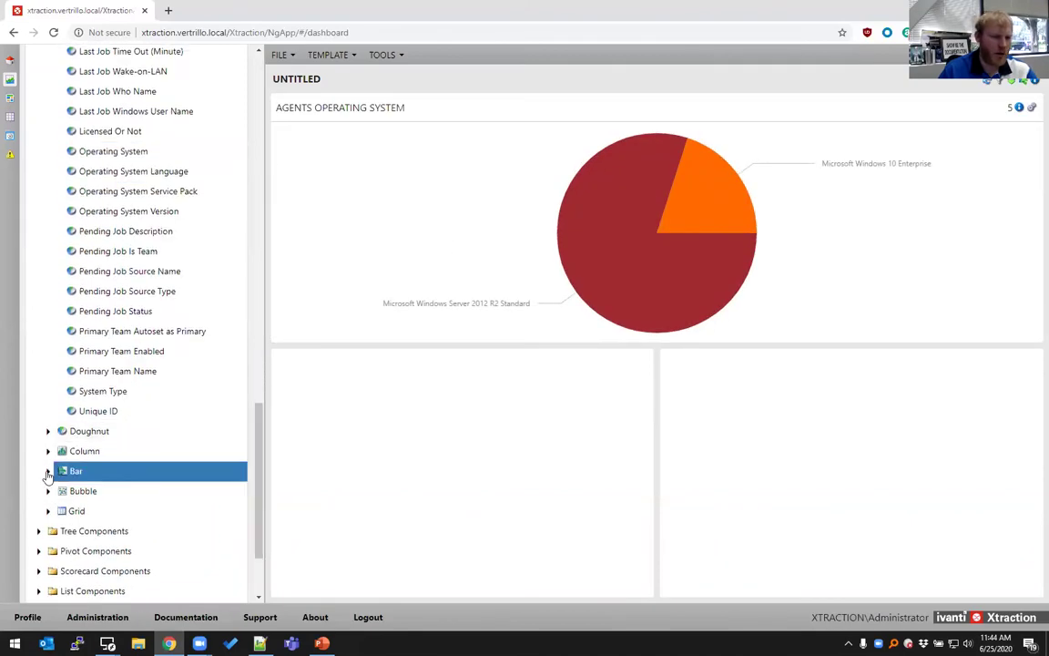
scroll(114, 474, "down", 20)
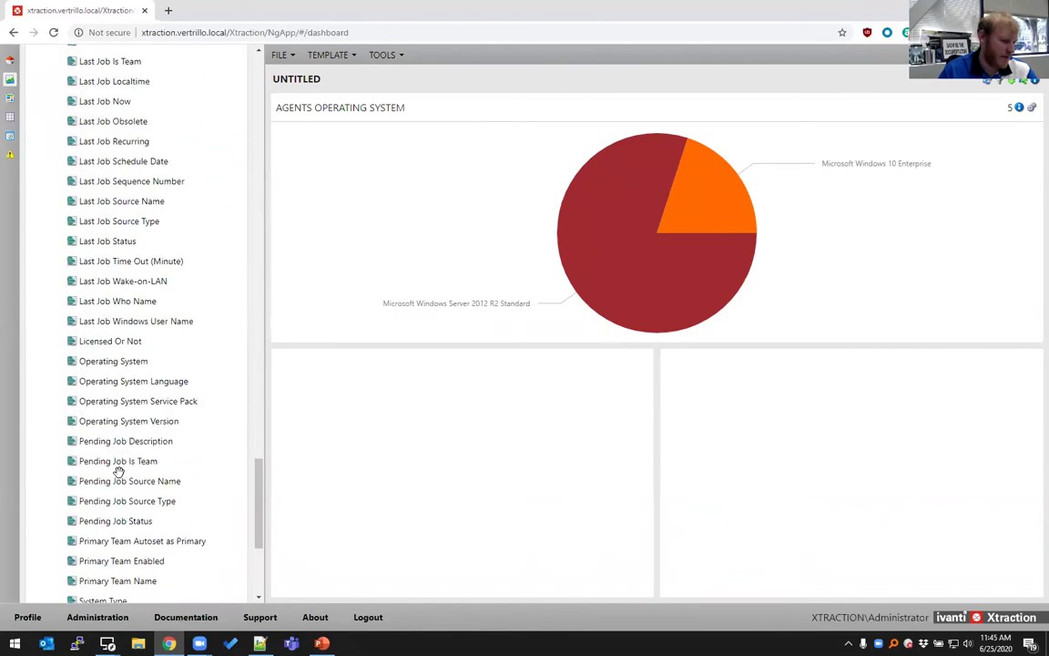
left_click_drag(93, 331, 490, 442)
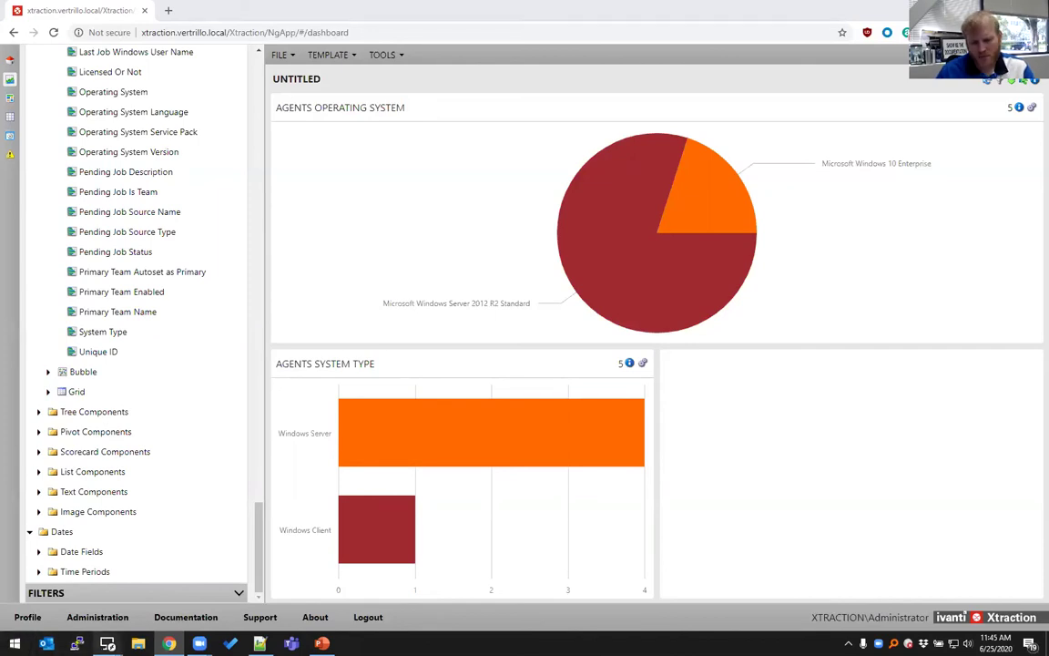
Step: Switch to the Ivanti Security Controls remote session and review the Denver Server entry in the Distribution Servers options
mouse_move(107, 643)
left_click(83, 546)
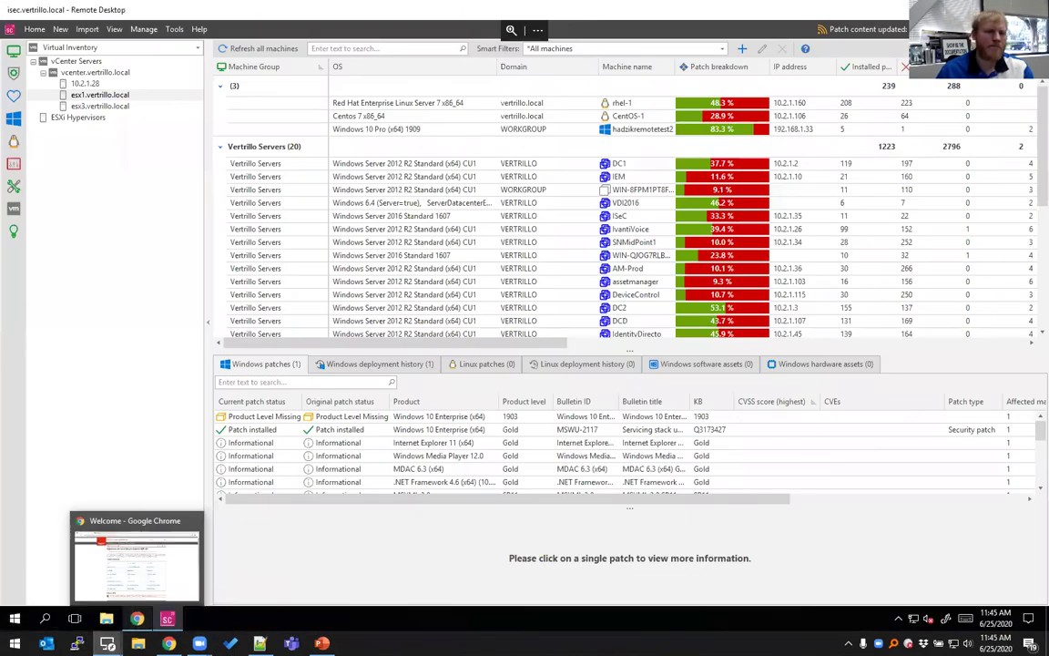
left_click(174, 30)
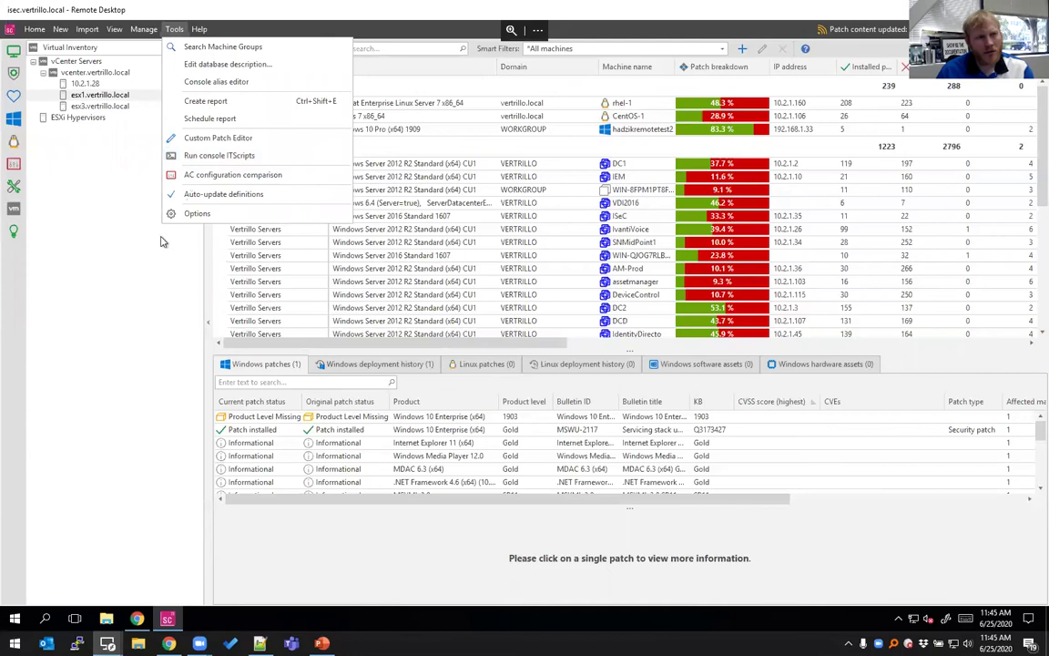
left_click(191, 213)
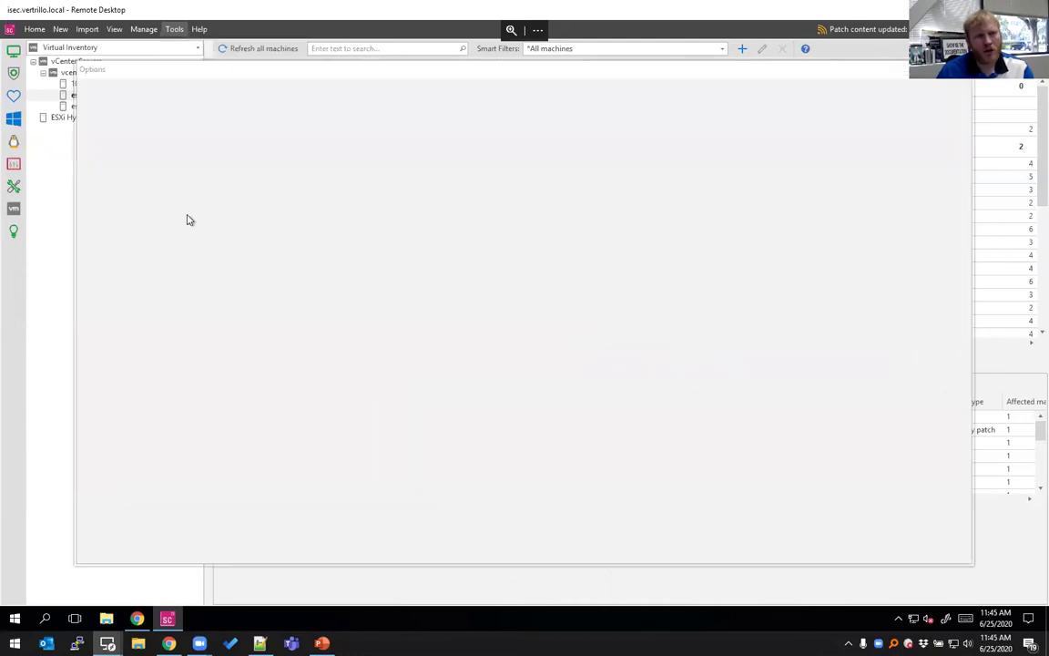
left_click(128, 275)
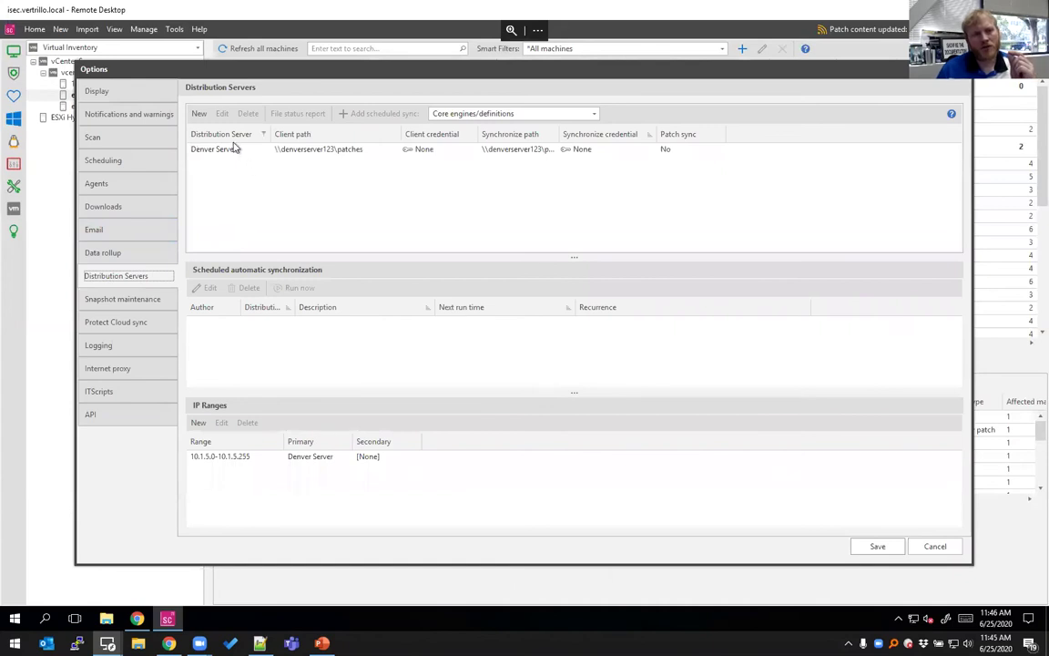
left_click(229, 150)
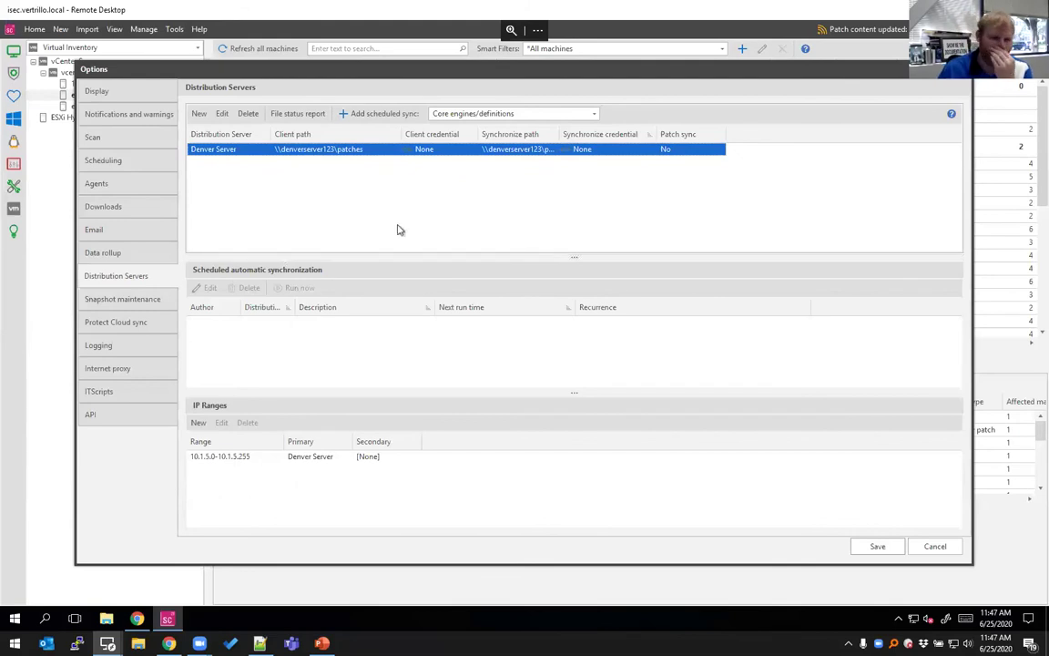
key("Escape")
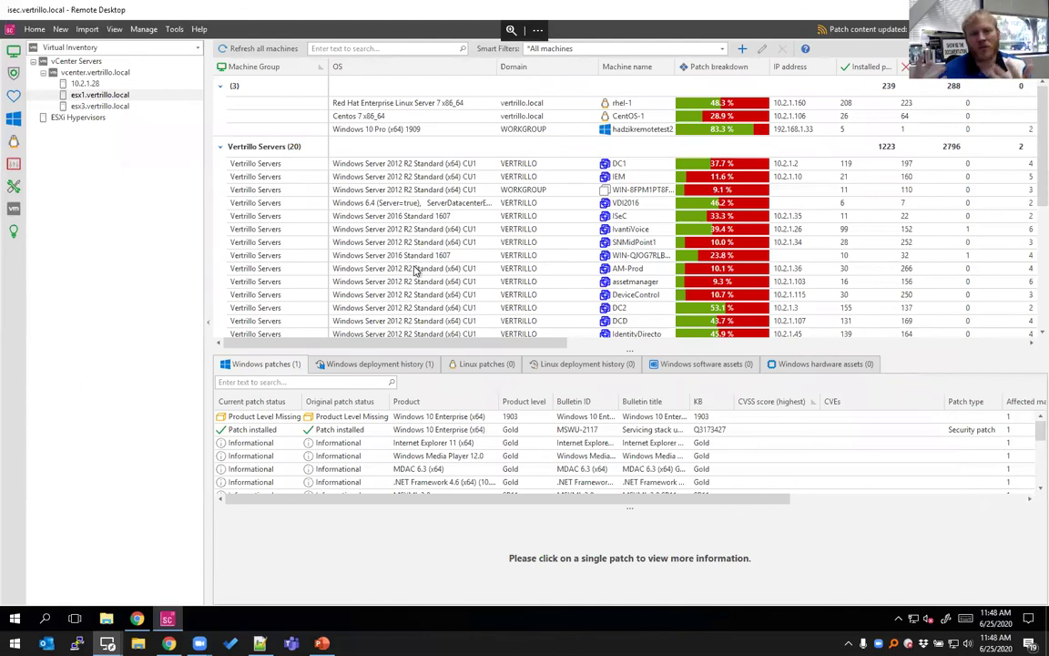
Step: View the MSWU-2117 patch details and open bulletin MS19-08-W7-4474419_V2 in a maximized Windows Patches window
left_click(345, 431)
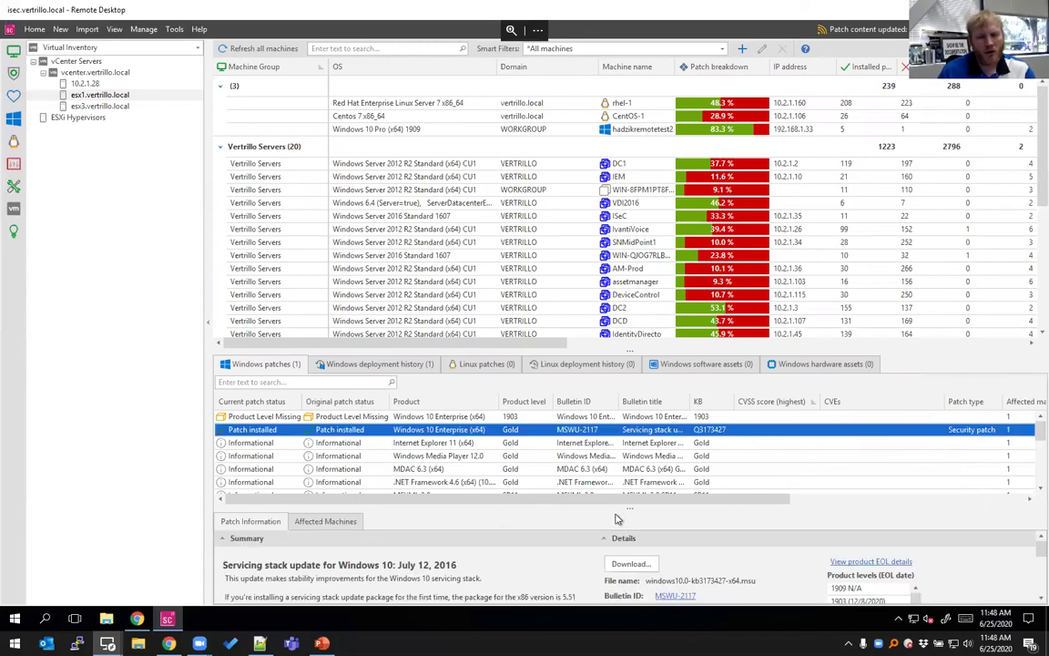
left_click_drag(624, 508, 624, 501)
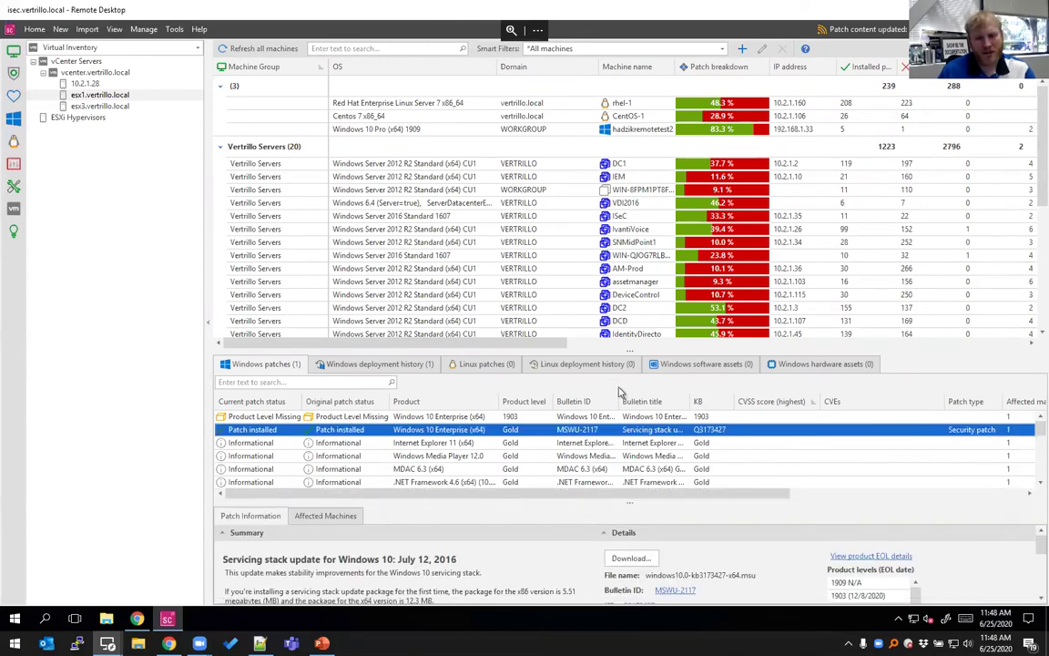
left_click(131, 33)
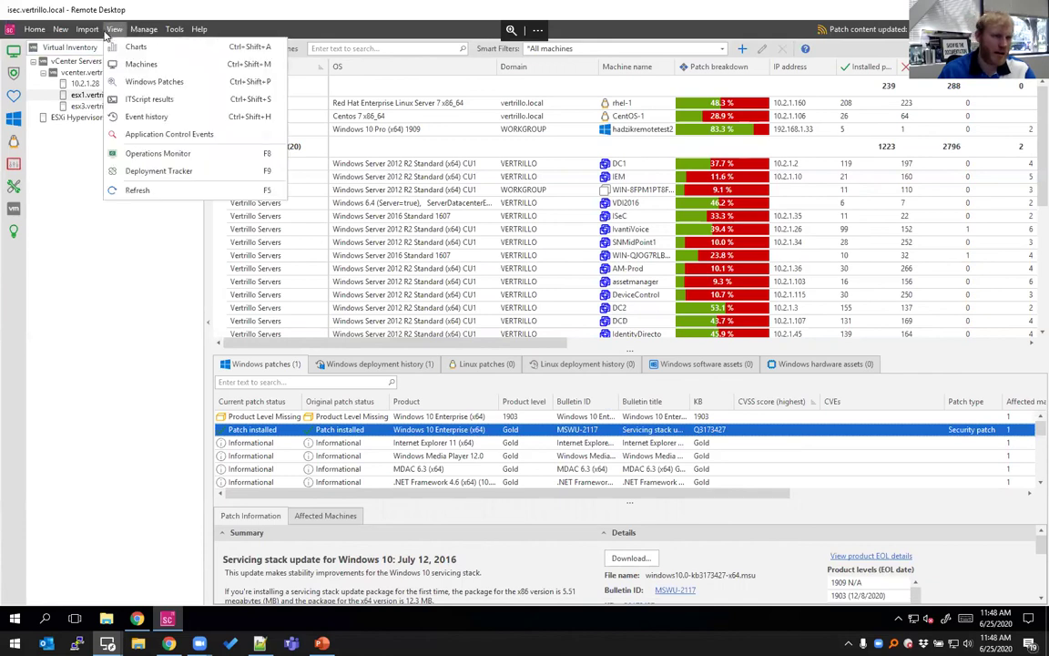
left_click(160, 75)
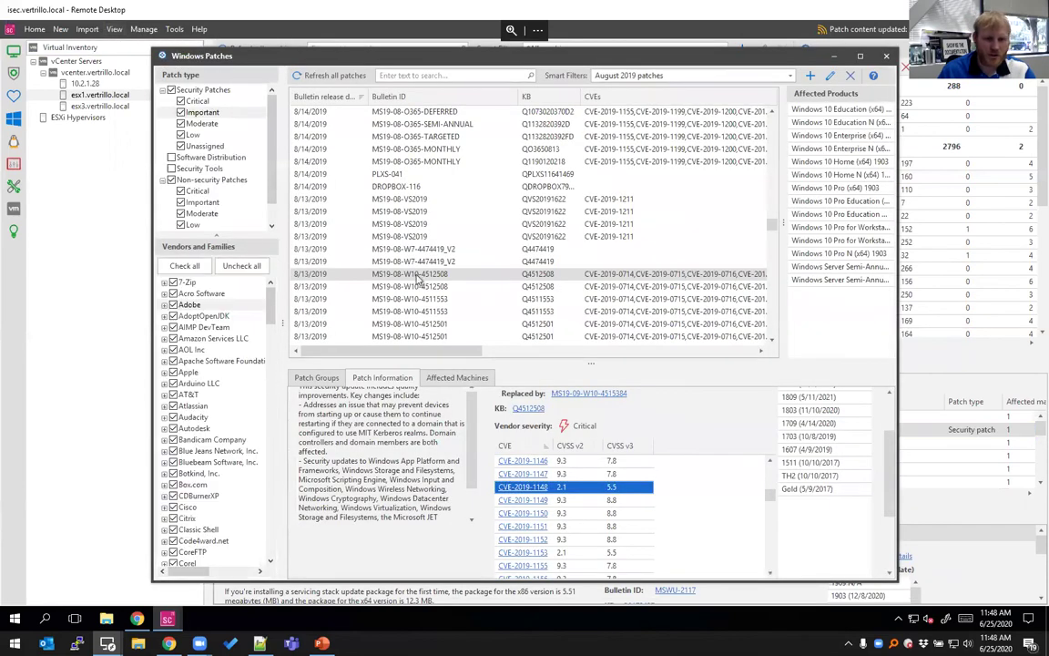
left_click(373, 248)
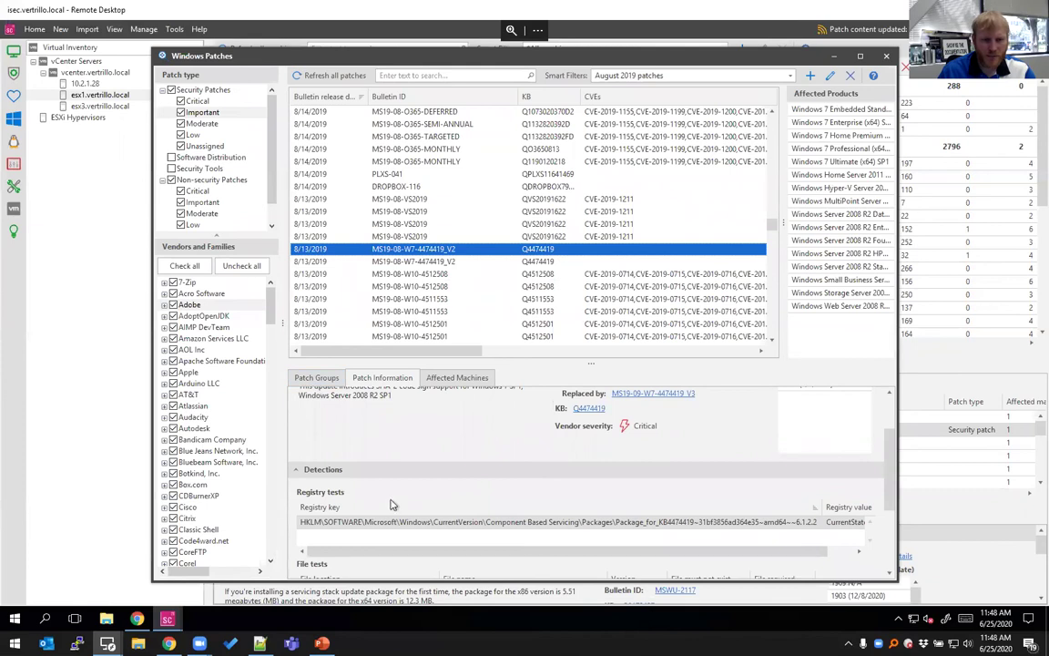
left_click(859, 57)
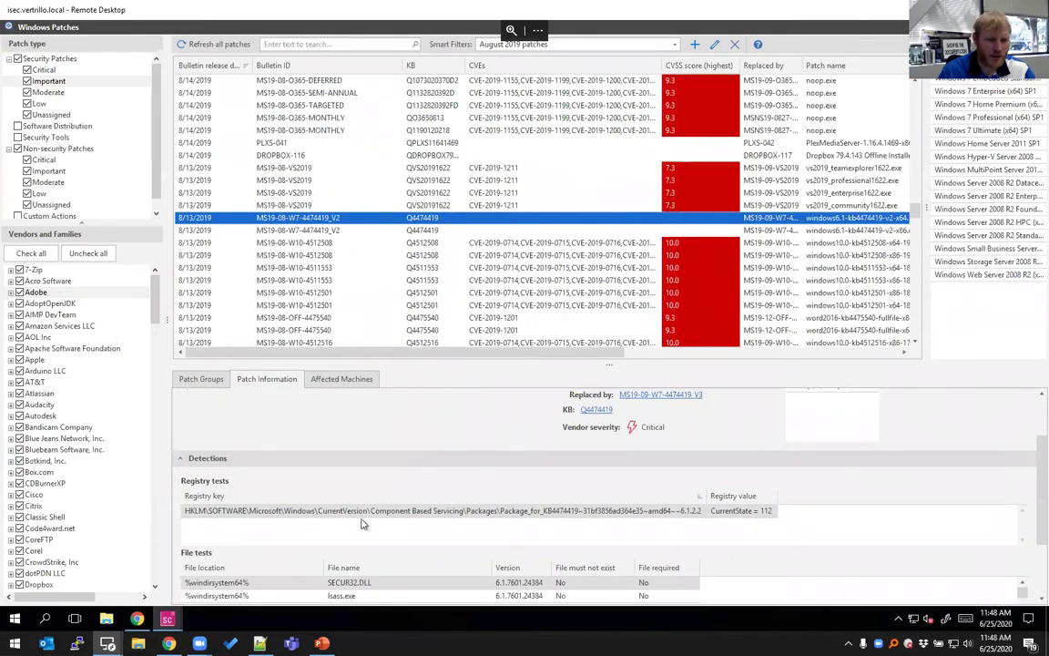
Step: Examine the bulletin's registry tests and file tests, widening the registry key column
left_click(410, 511)
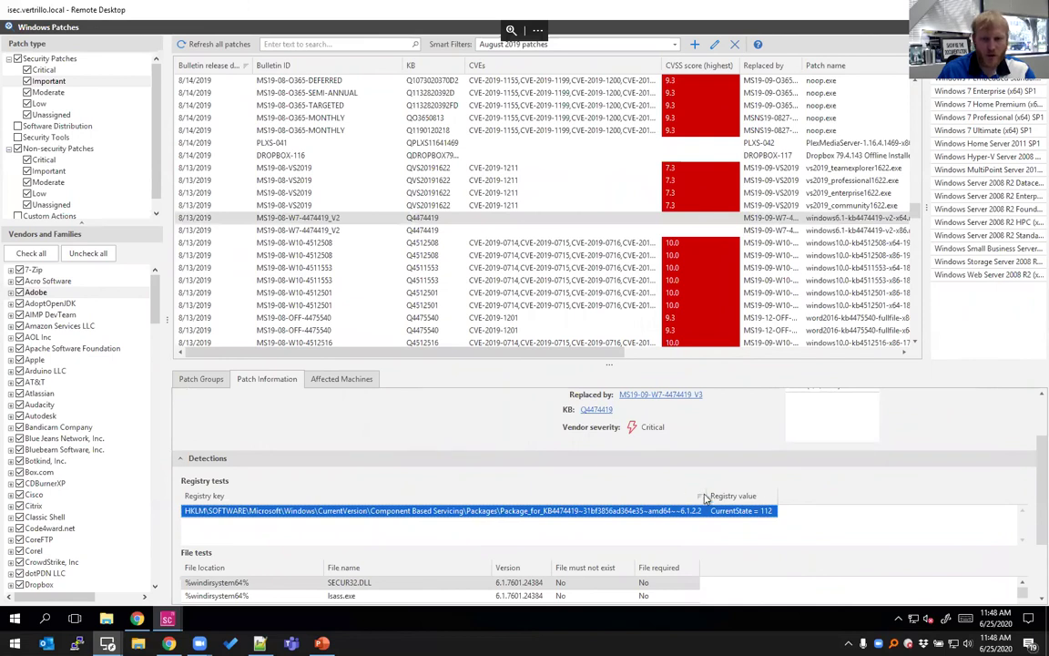
left_click_drag(711, 495, 768, 492)
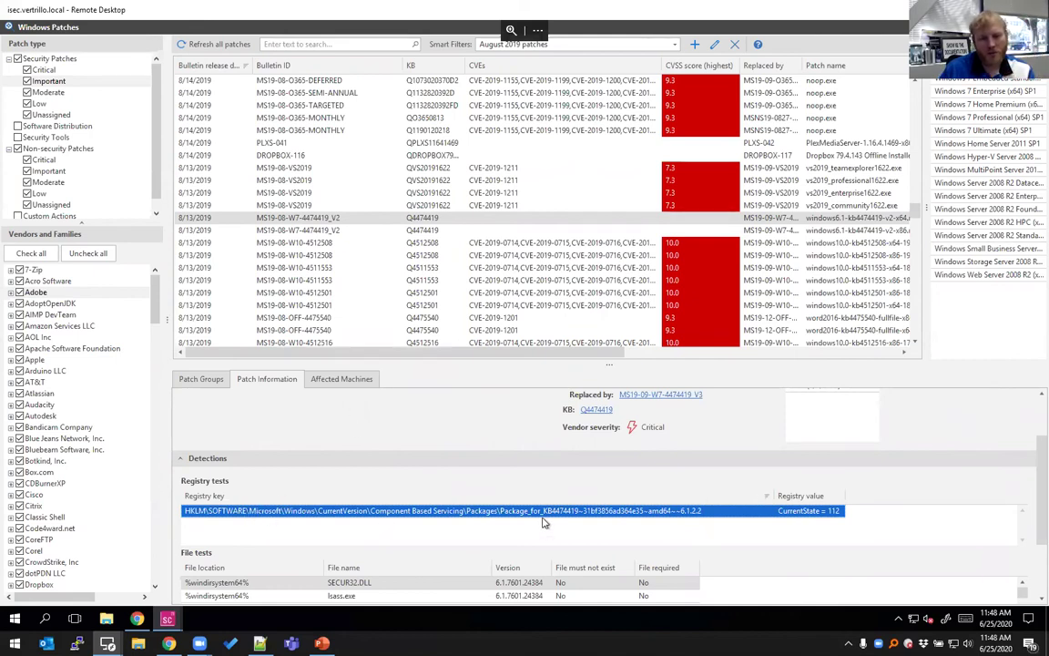
key("Tab")
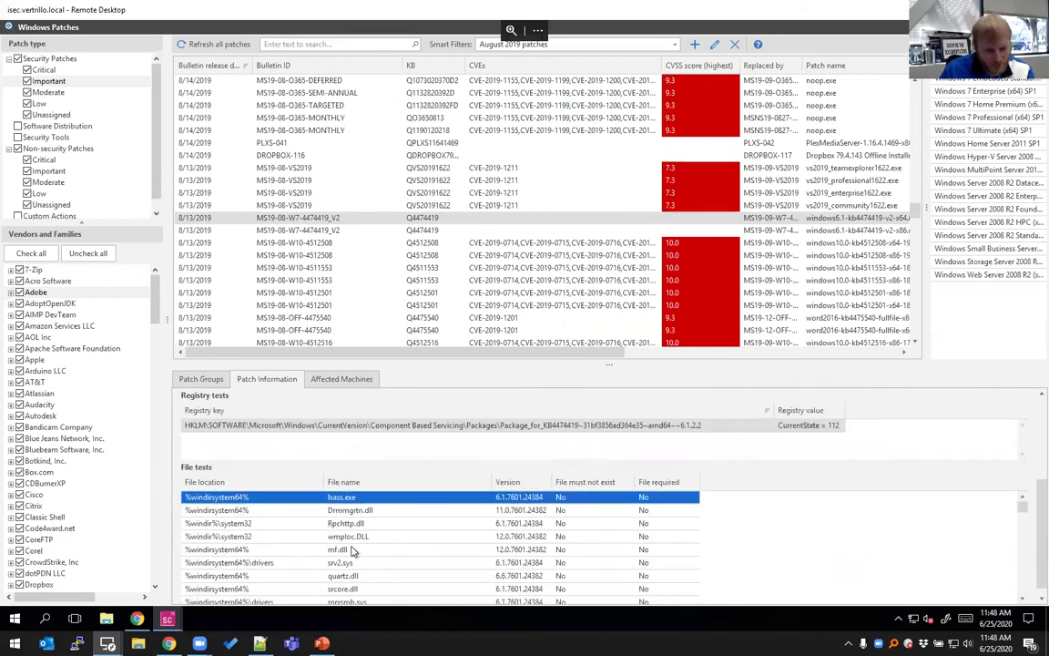
left_click(269, 524)
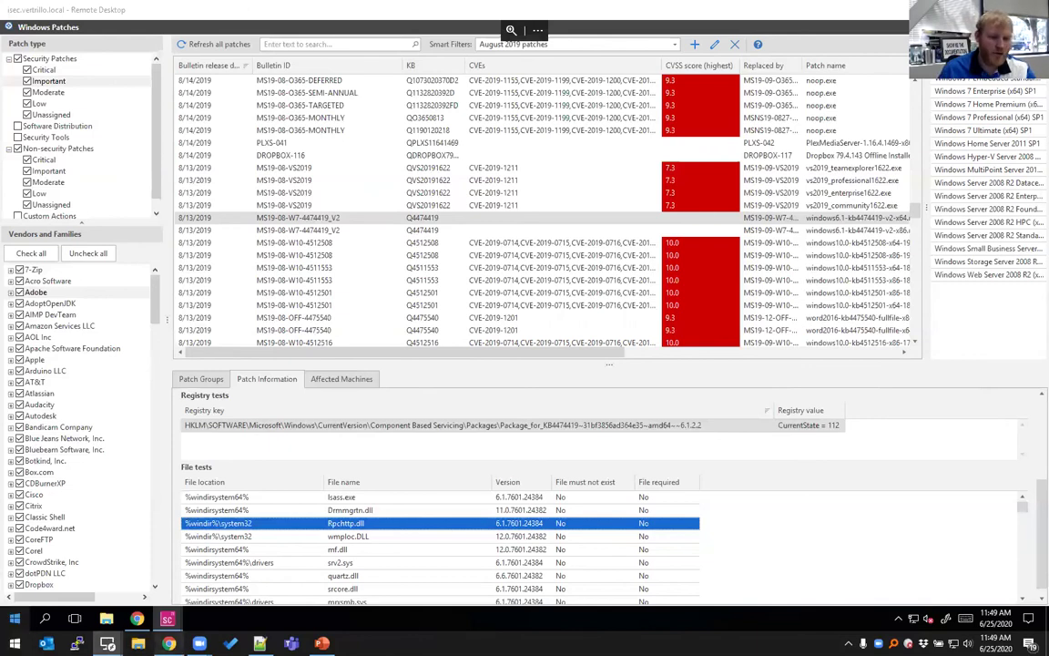
Step: Switch to Chrome, search for "ivanti academy" in a new tab and open the Ivanti Global Academy product training page
key("alt+Tab")
key("ctrl+t")
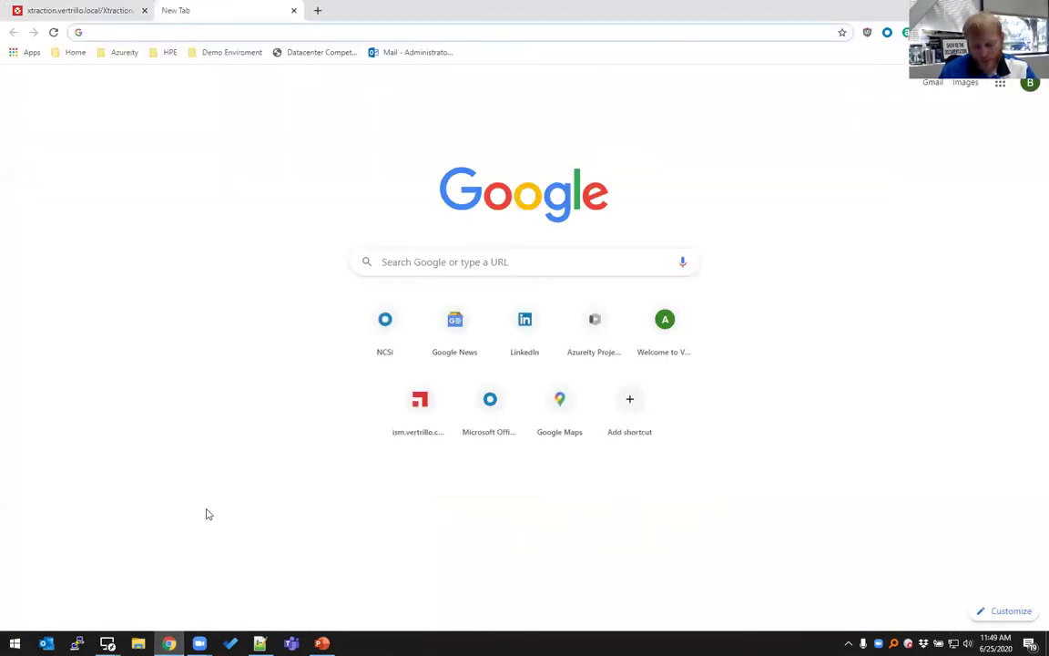
type("ivanti academ")
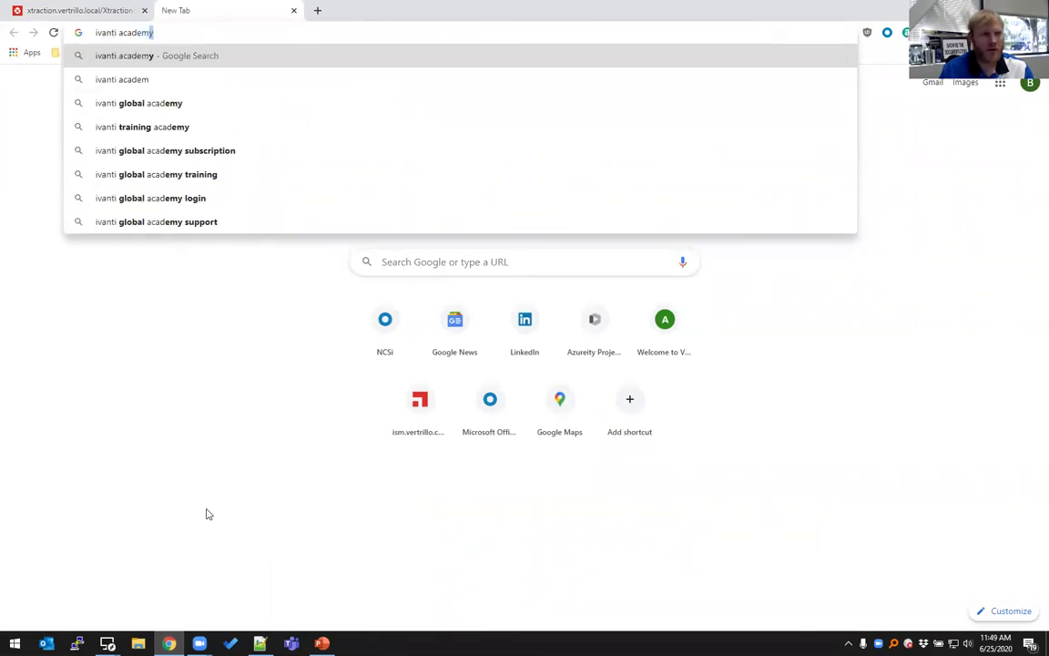
key("Return")
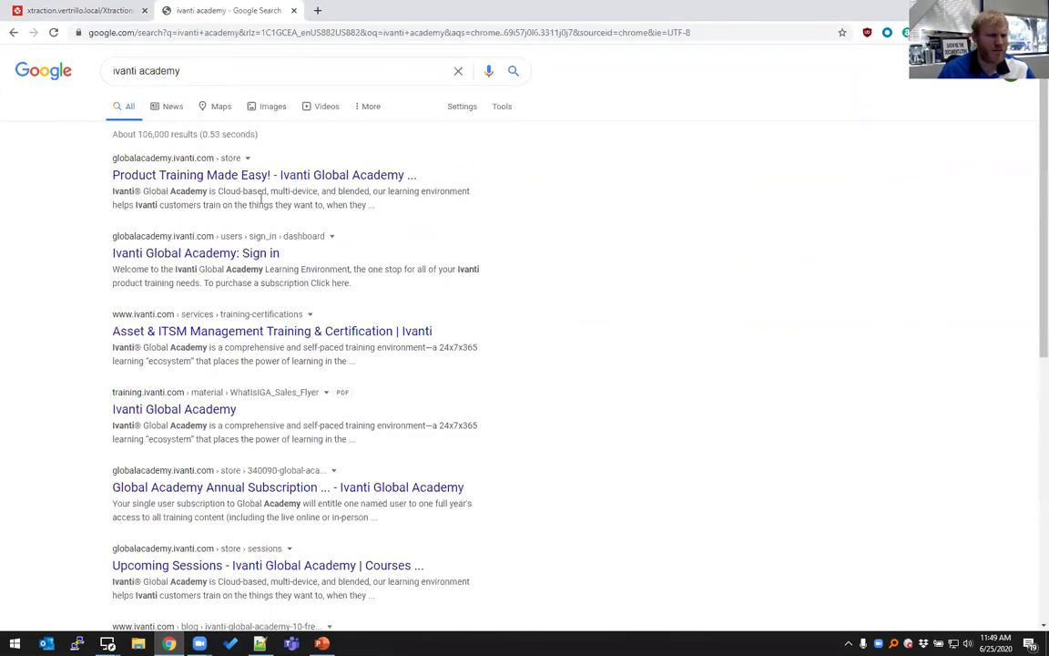
left_click(267, 175)
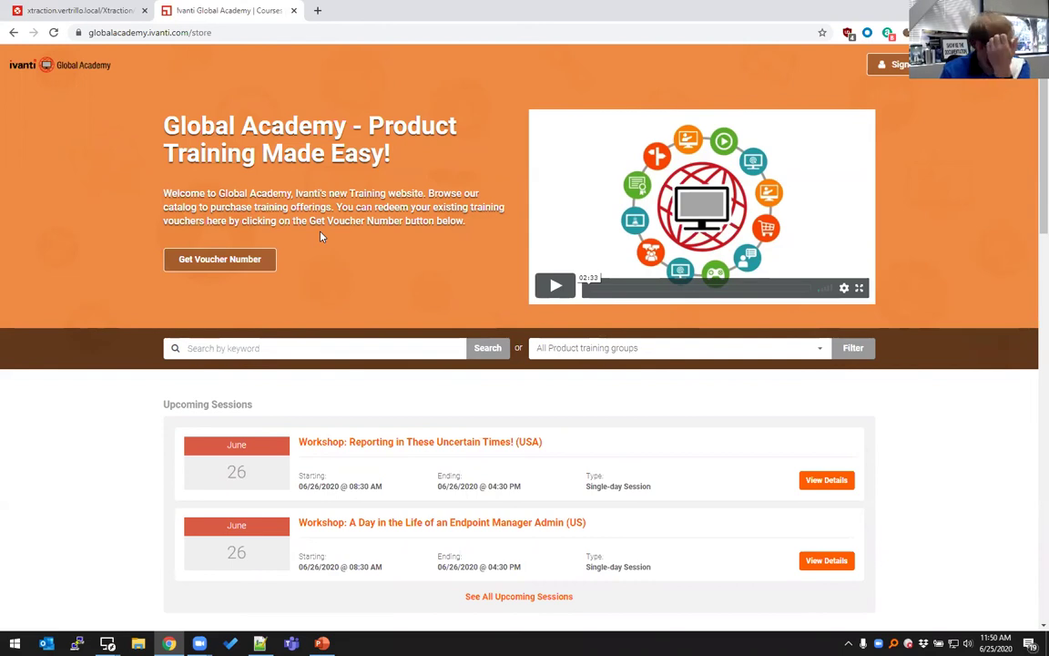
Step: Open help.ivanti.com in a new tab and look over the list of product documentation
key("ctrl+t")
type("help")
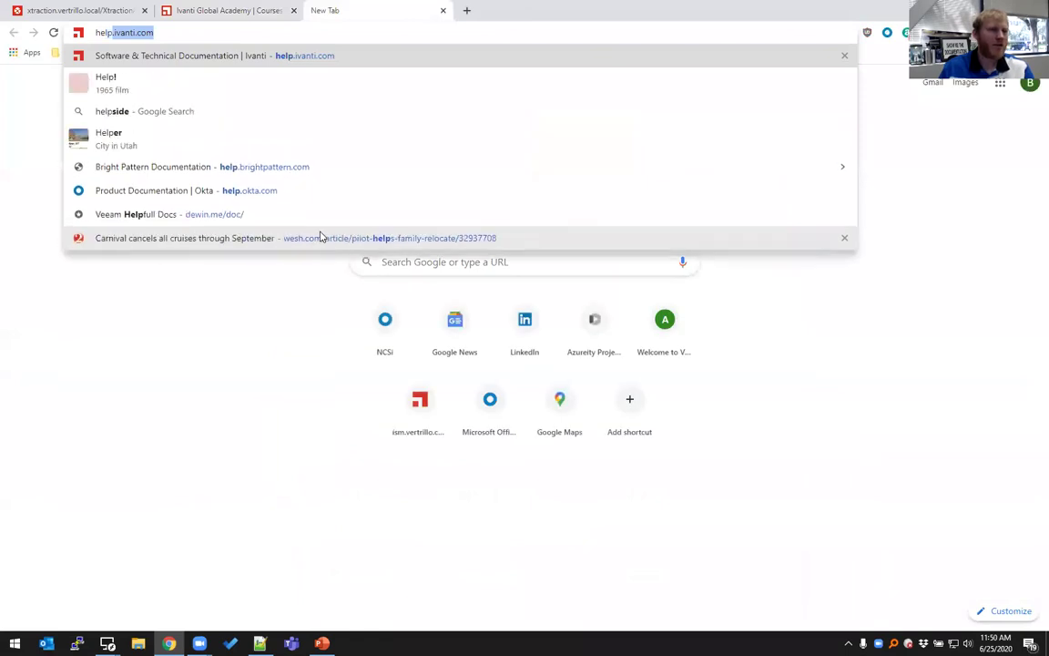
key("Return")
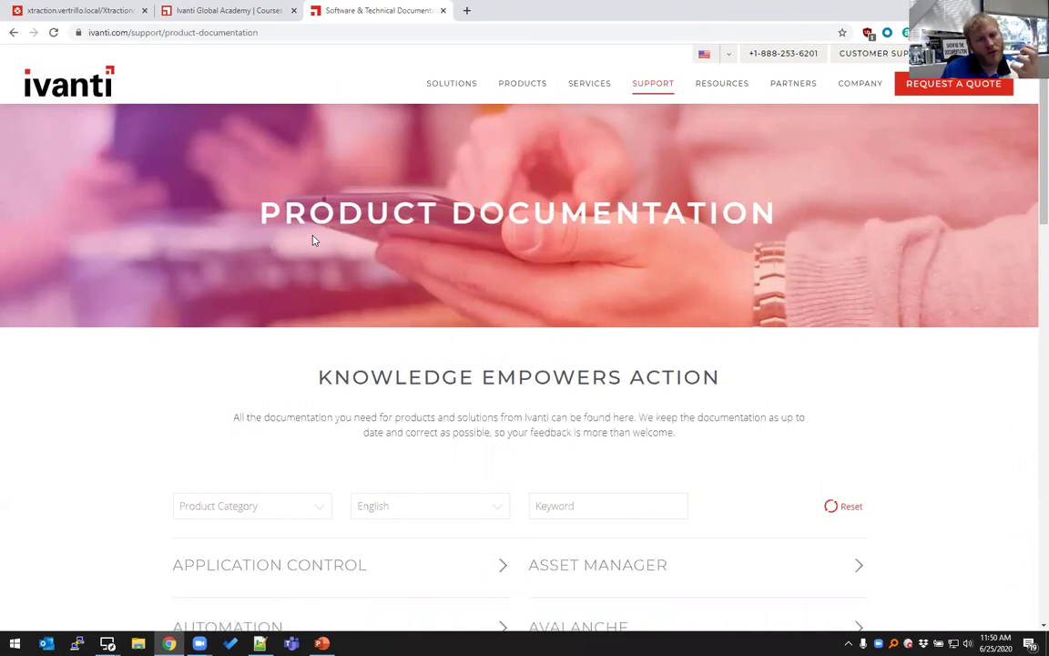
scroll(307, 281, "down", 3)
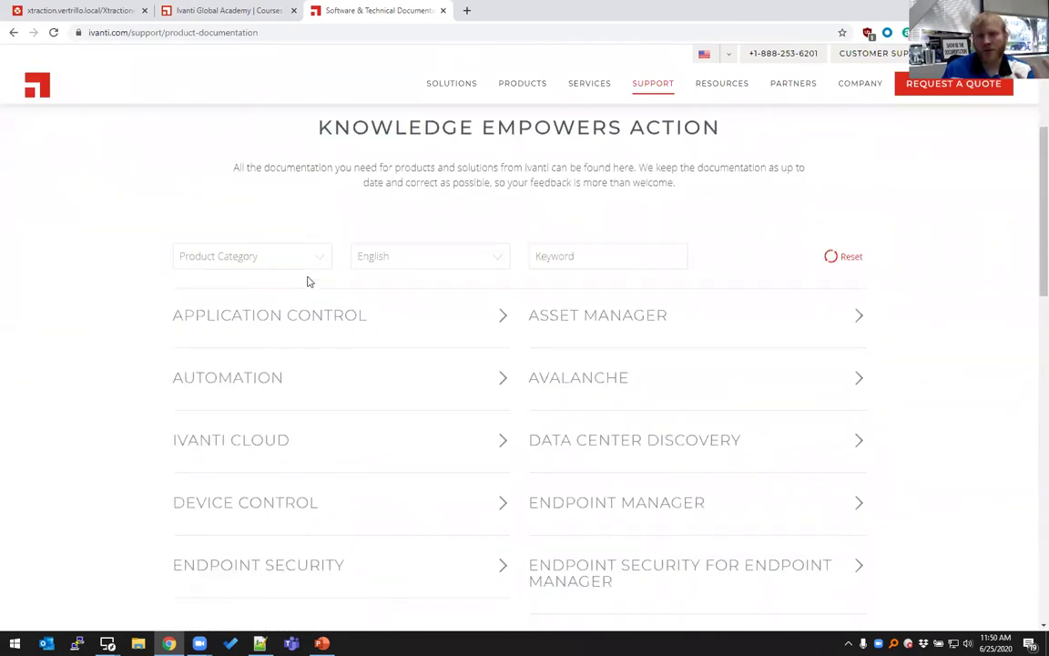
scroll(251, 238, "up", 3)
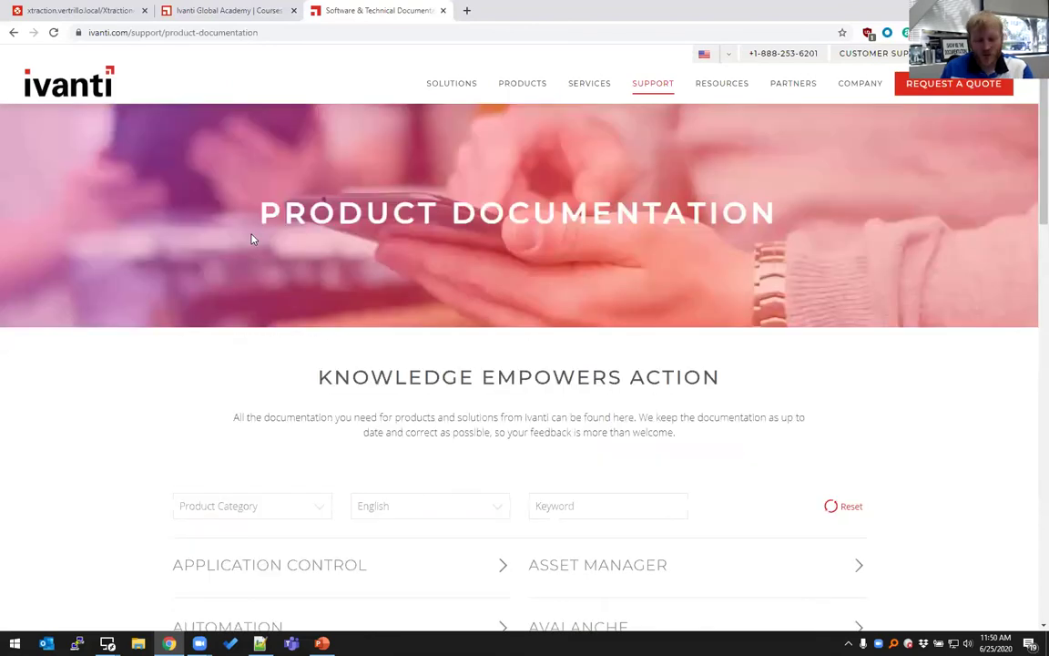
Step: Open the Ivanti product documentation page in another new tab
key("ctrl+t")
type("iv")
key("Return")
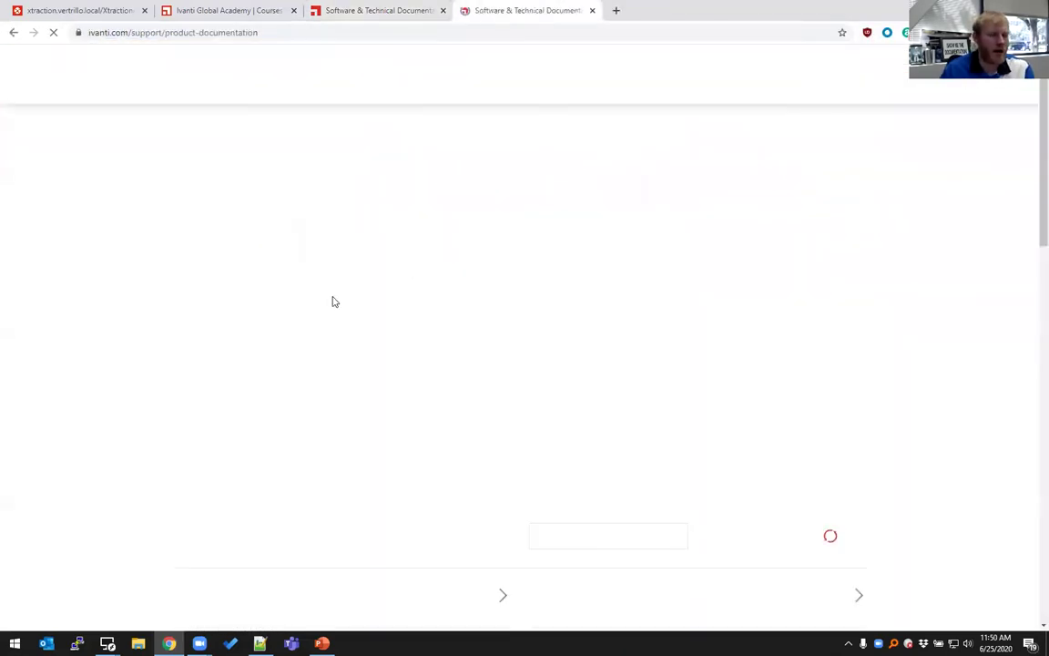
Step: Expand Security Controls in the product documentation list and open the Installation Guide for version 2019.3
scroll(453, 382, "down", 5)
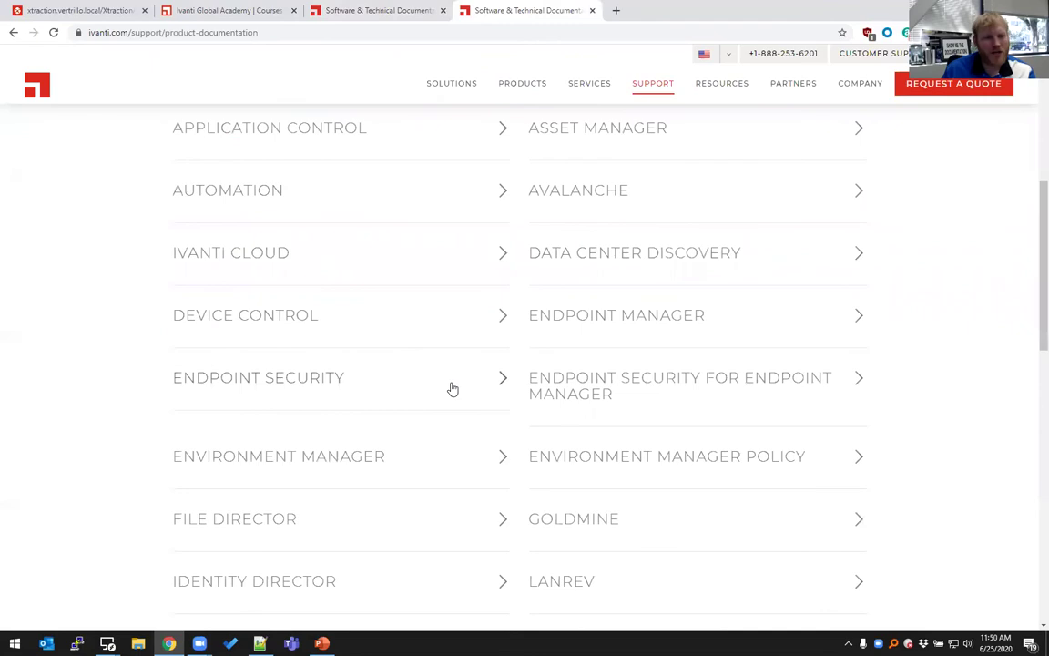
scroll(545, 416, "down", 4)
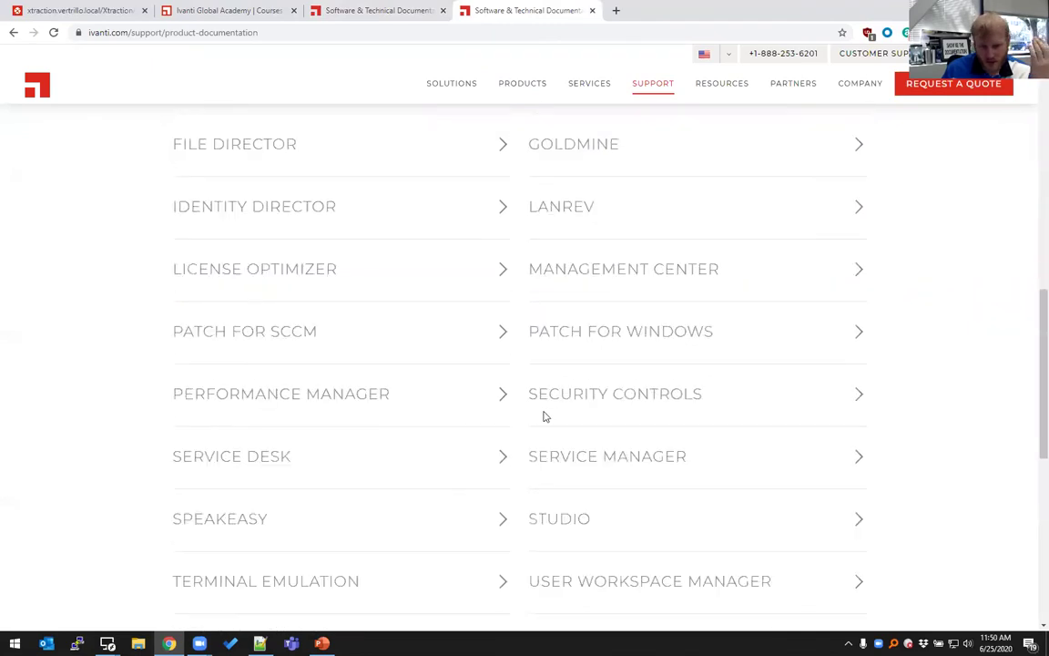
left_click(551, 394)
scroll(575, 414, "down", 1)
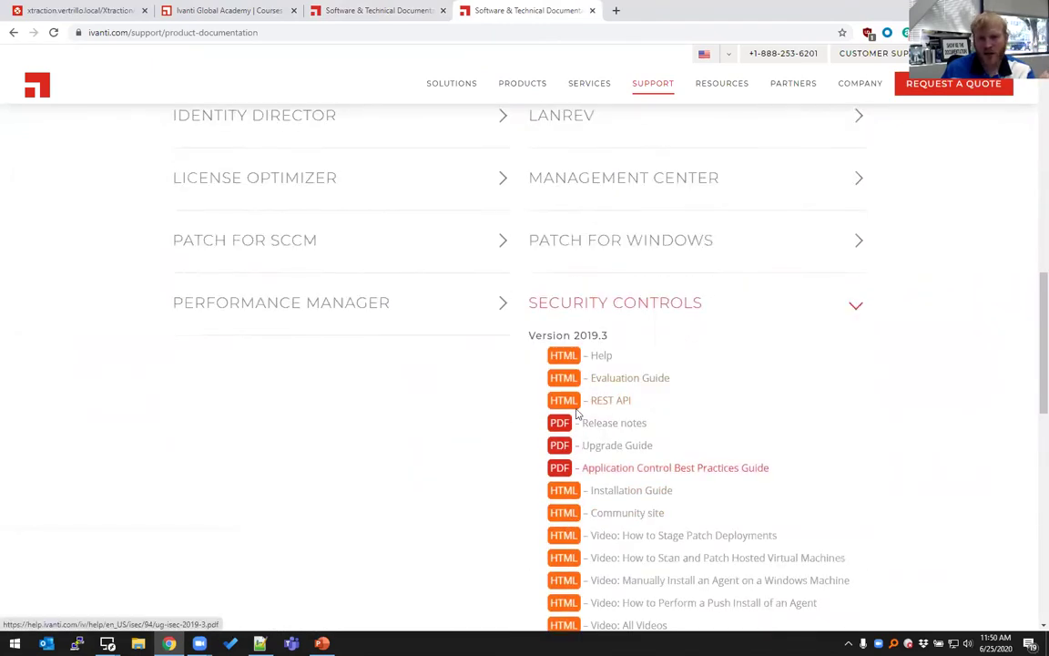
scroll(575, 414, "down", 1)
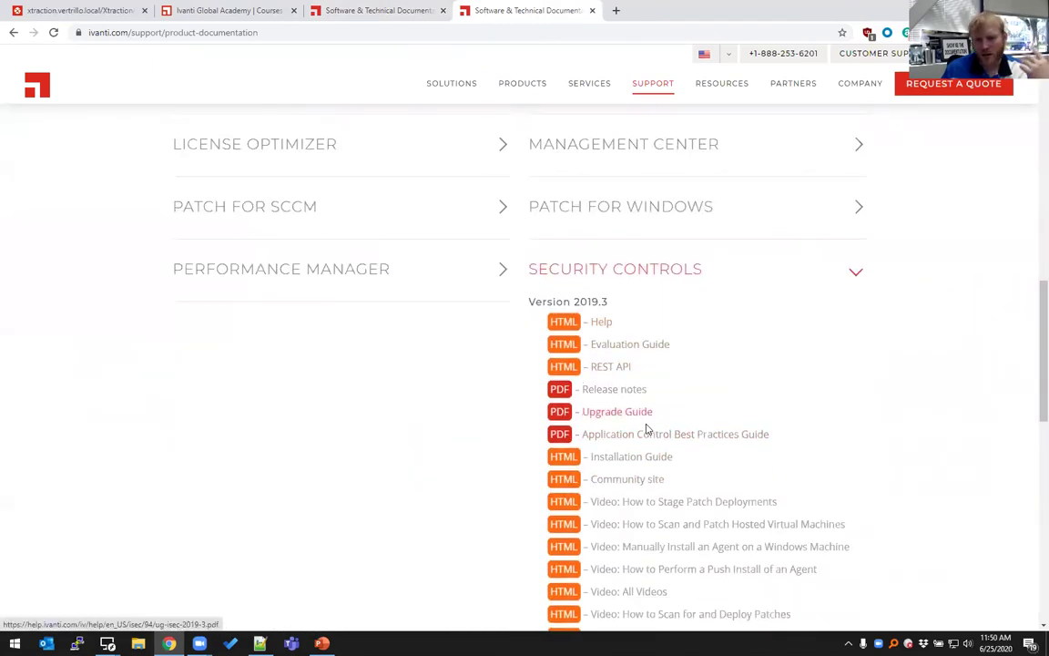
left_click(613, 459)
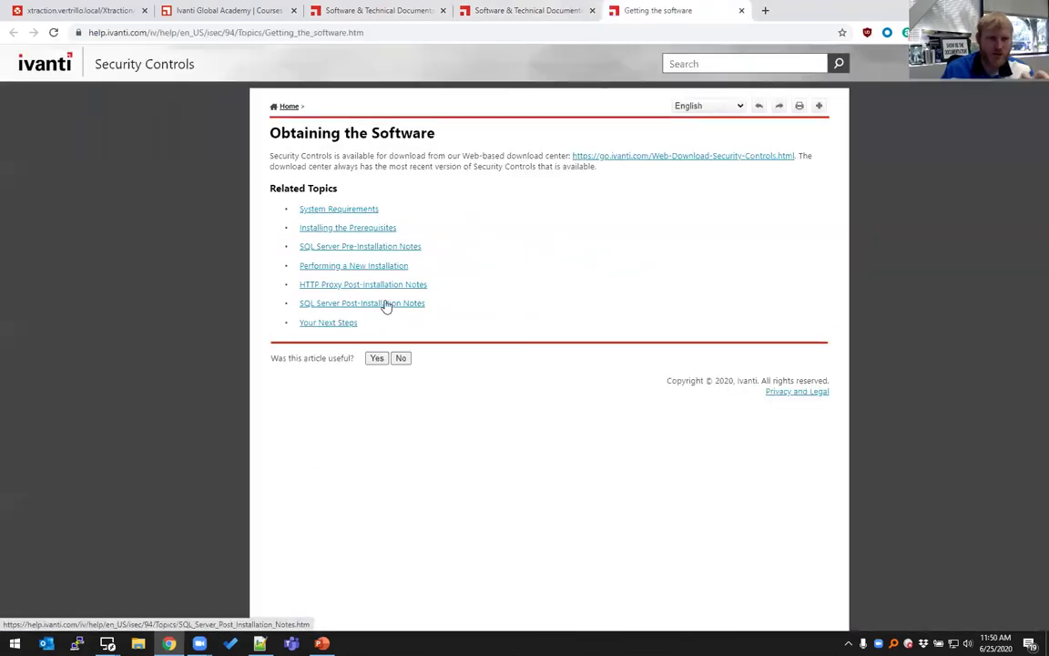
left_click(719, 63)
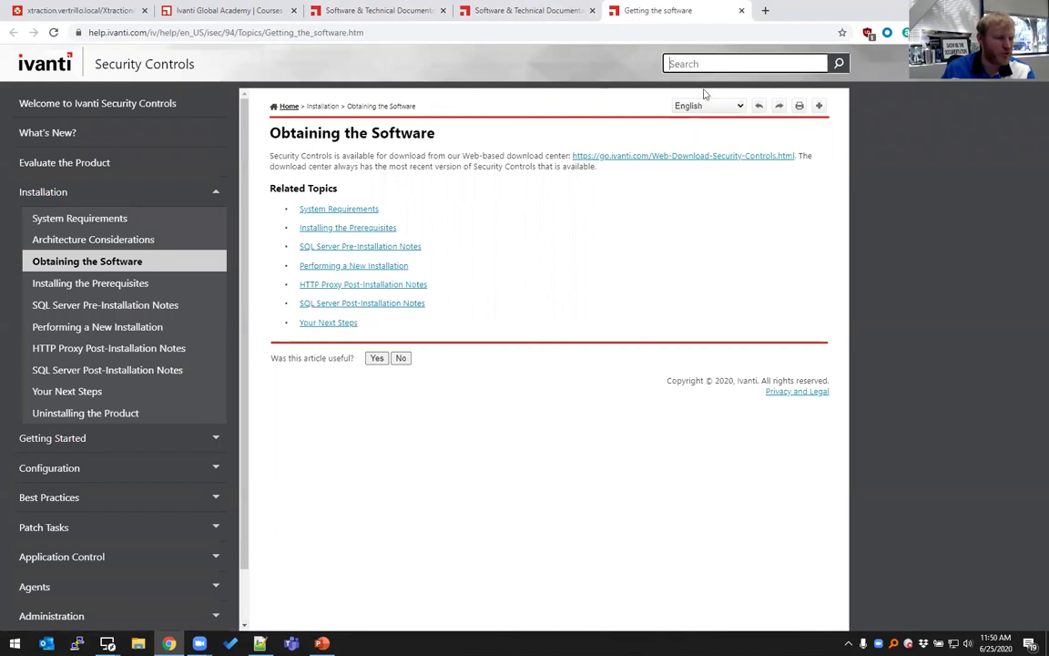
left_click(596, 231)
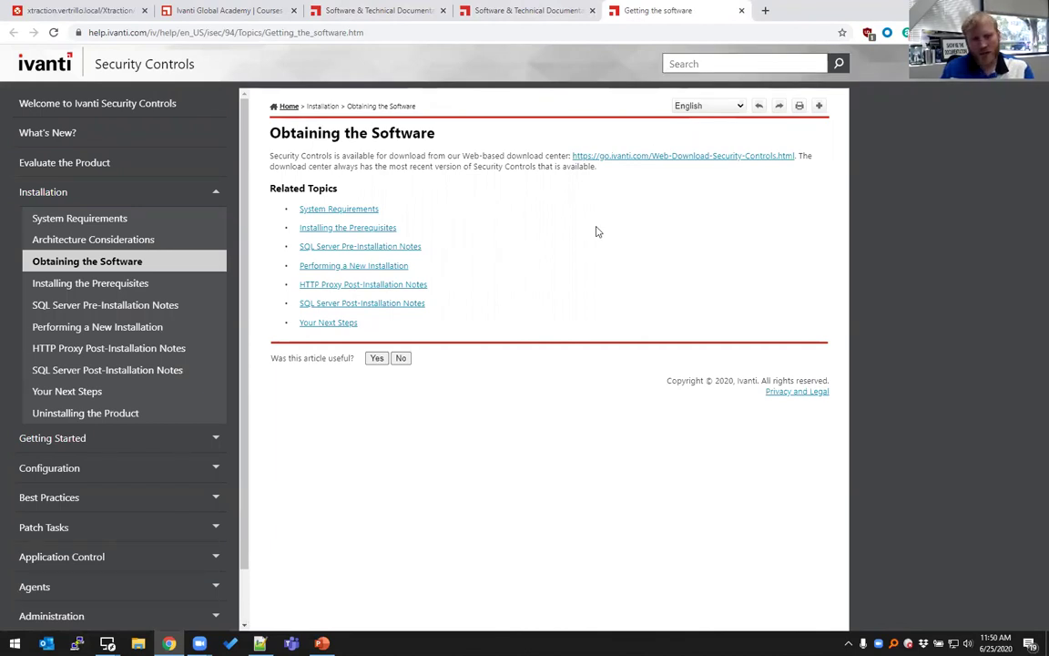
Step: Open forums.ivanti.com in a new tab, open the New! Advantage Learning Workshops bulletin and return to the community home page
key("ctrl+t")
type("fo")
key("Return")
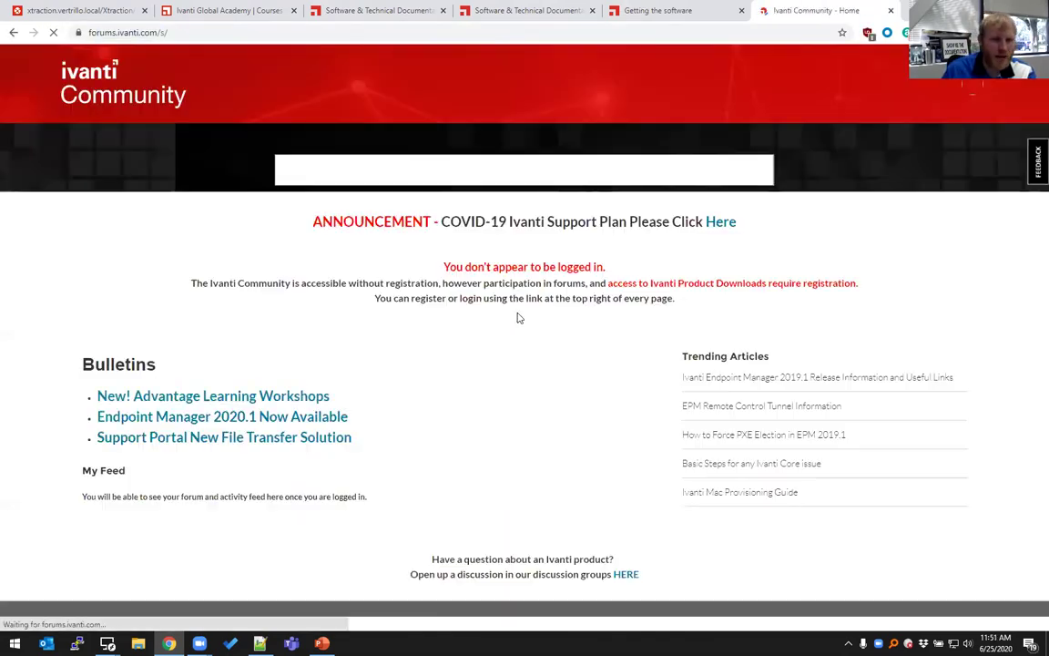
scroll(526, 419, "down", 3)
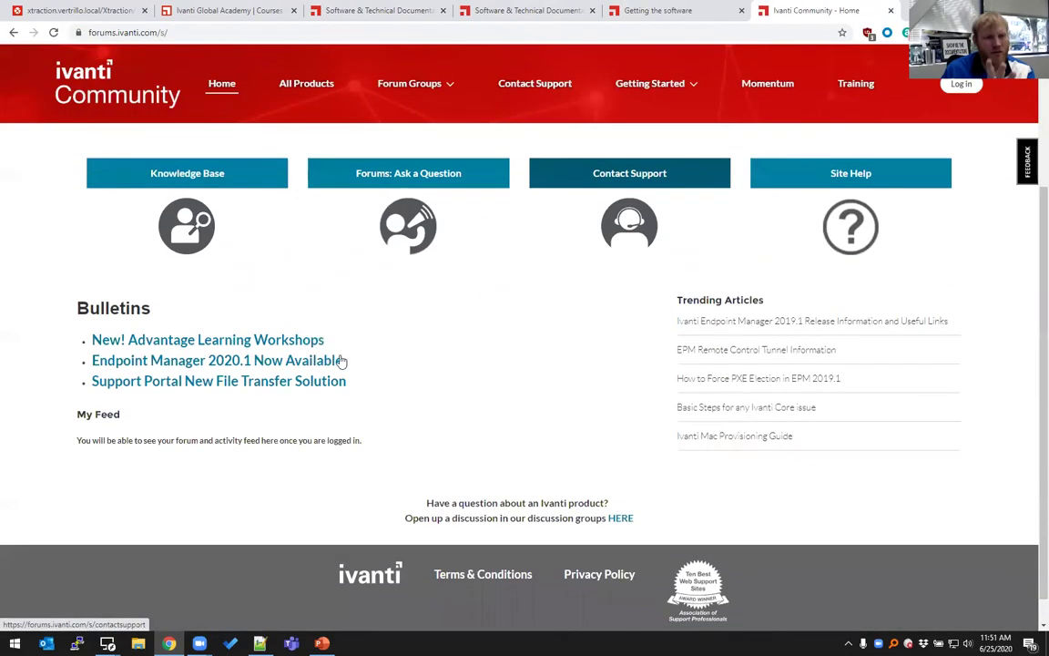
left_click(299, 340)
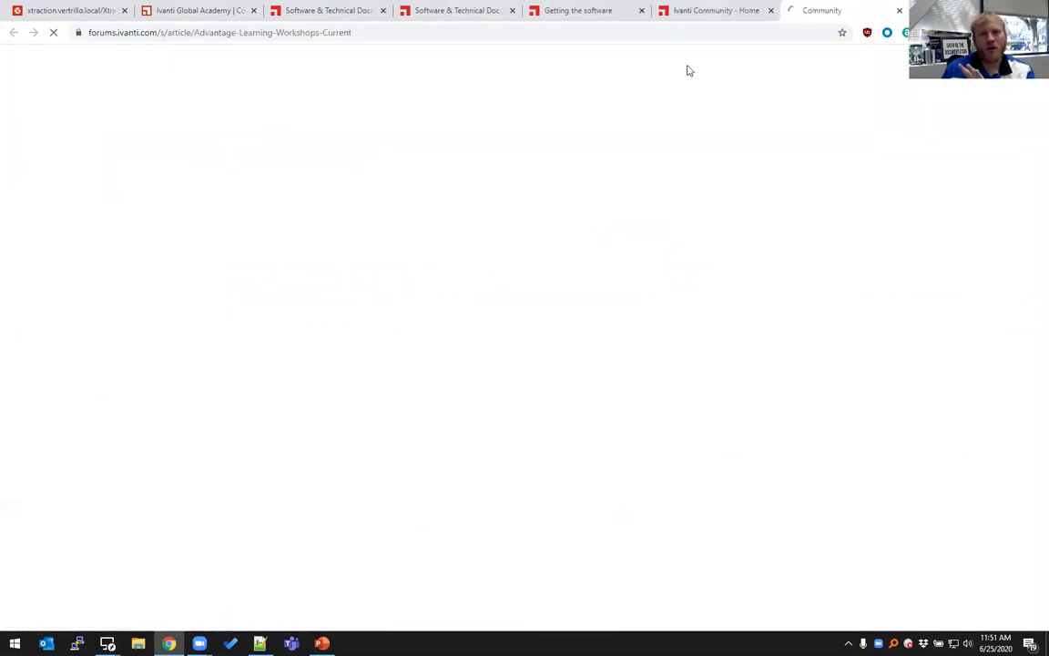
left_click(710, 10)
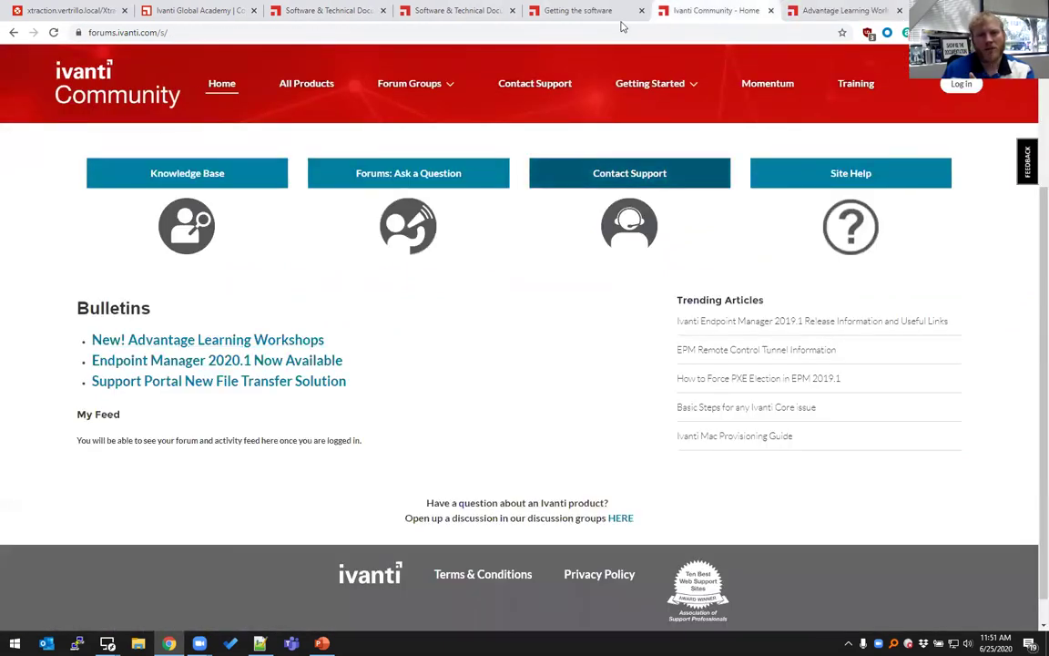
Step: Return to the Security Controls help page, open System Requirements and review the console requirements
left_click(574, 11)
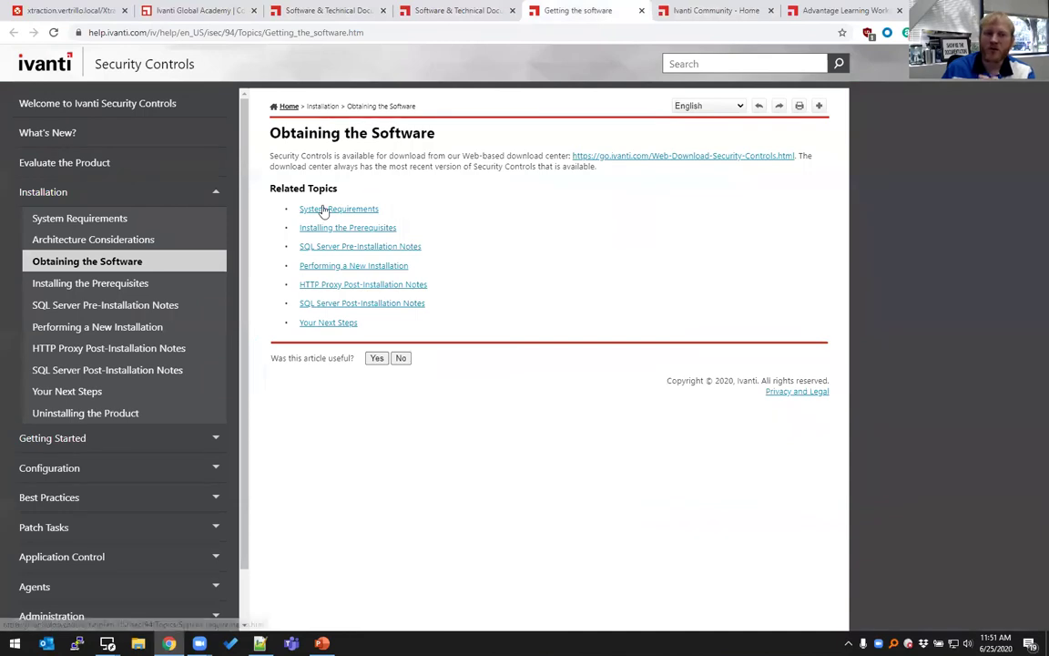
left_click(323, 210)
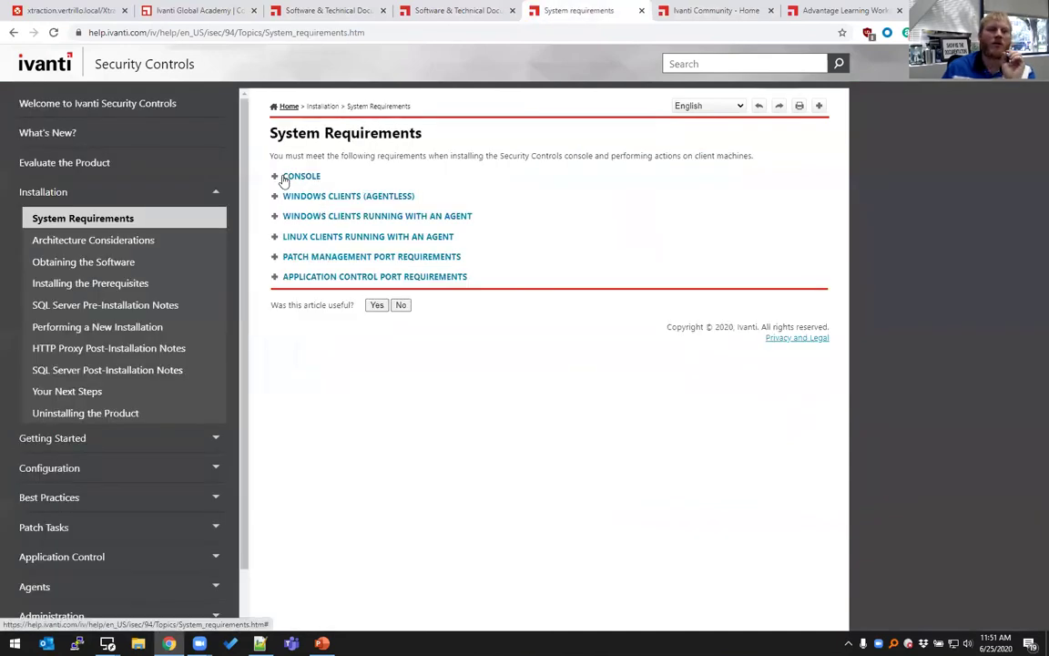
left_click(284, 177)
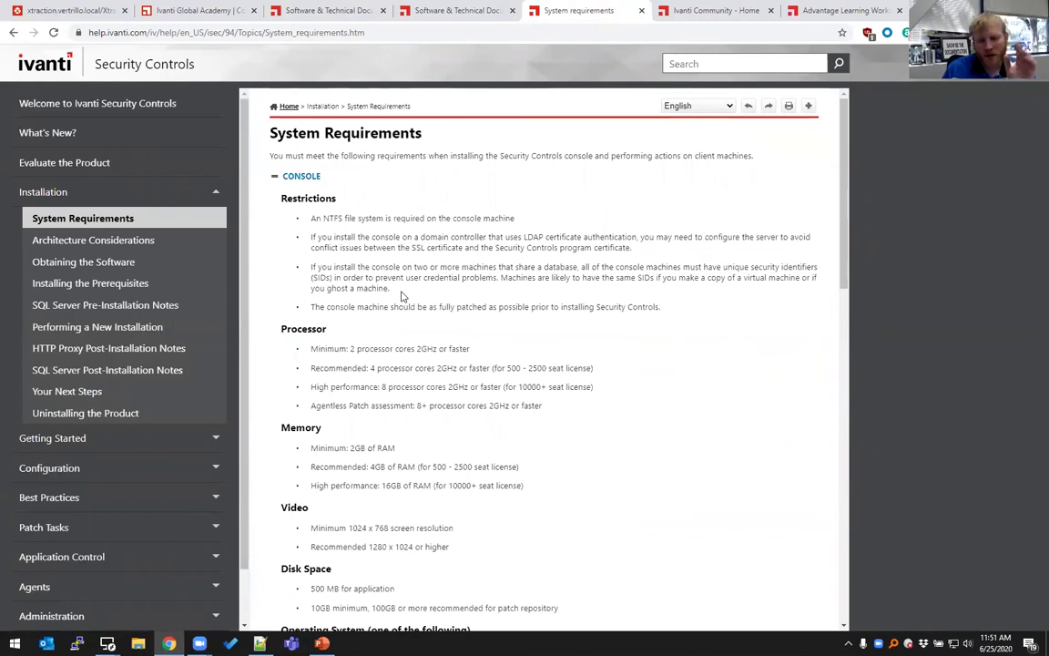
scroll(404, 296, "down", 3)
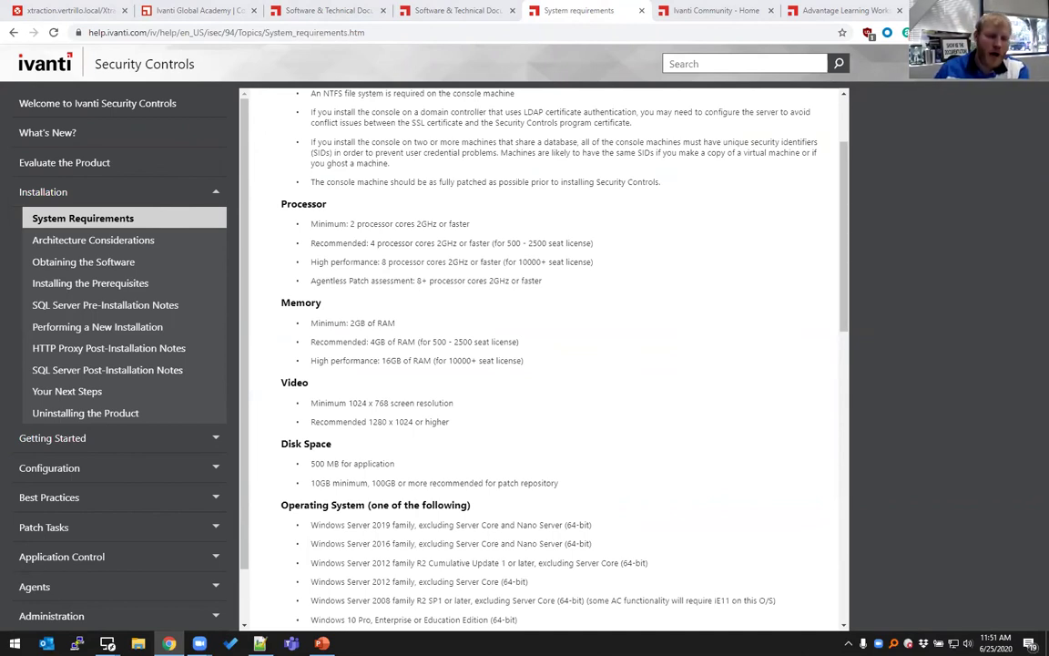
Step: Switch to the iem.vertrillo.local remote desktop and view the Patch Corporate Workstations rollout project in the Management Console
mouse_move(108, 643)
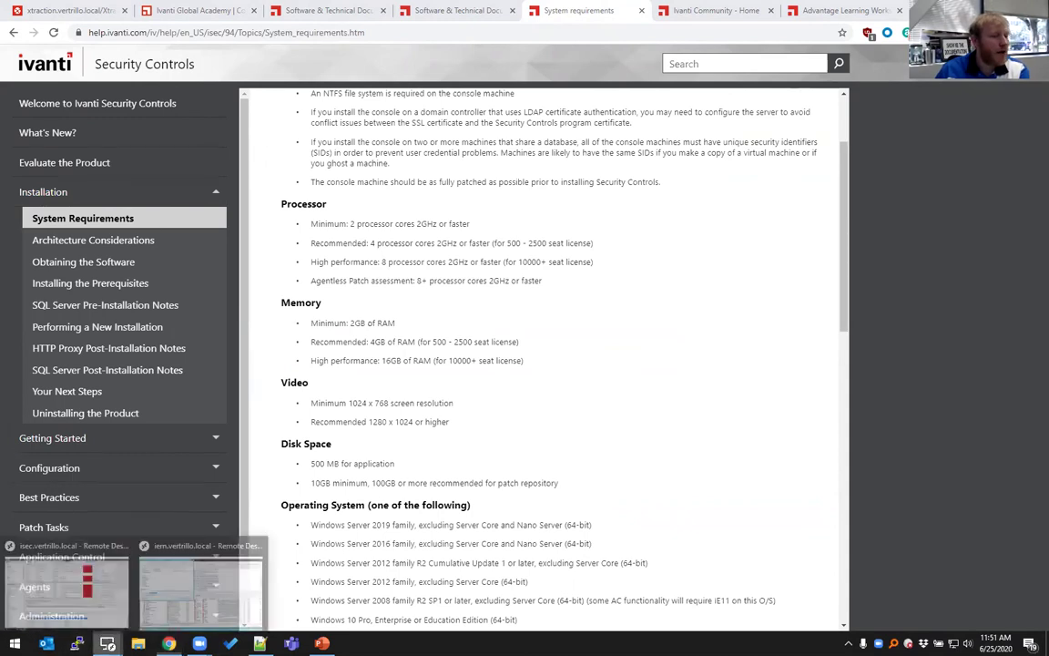
left_click(185, 601)
left_click(422, 354)
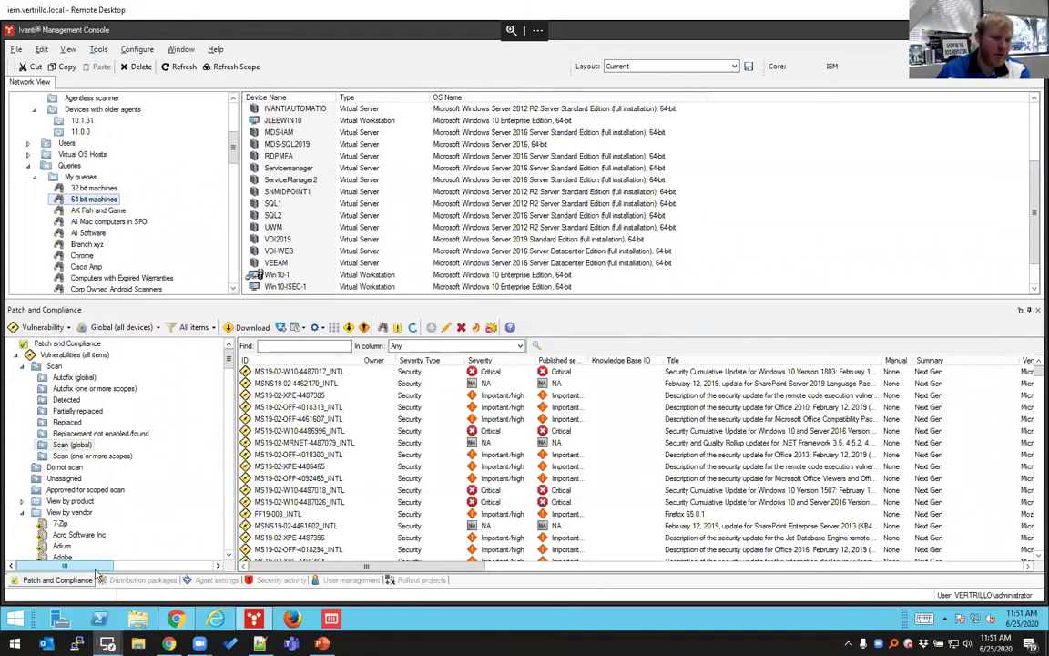
left_click(400, 582)
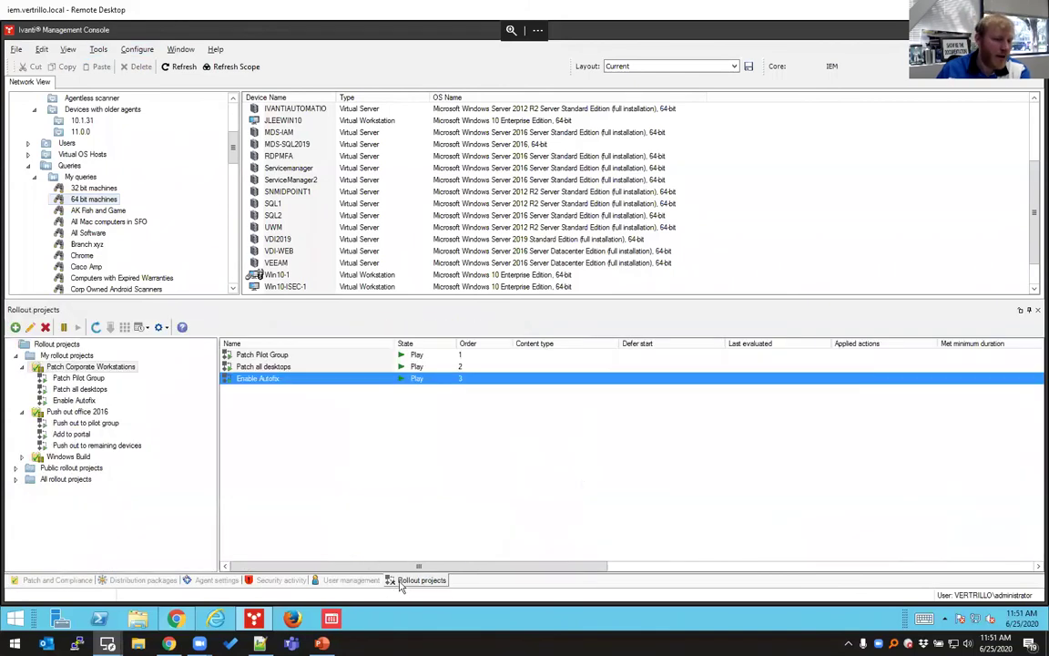
left_click(98, 366)
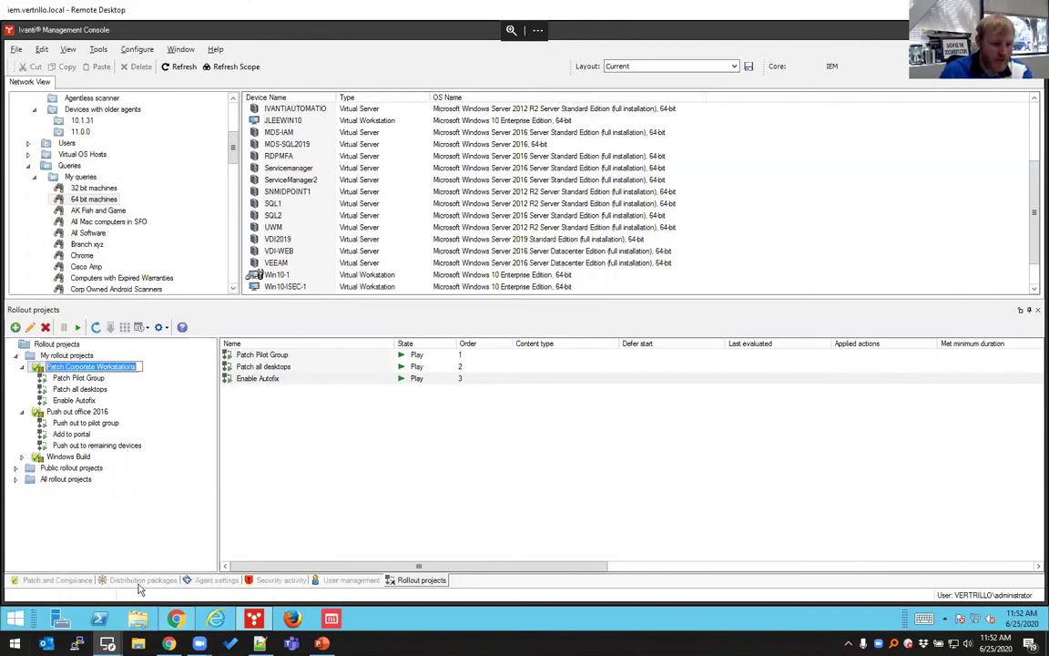
Step: Search the Patch and Compliance vulnerability list for 1809 in any column and look through the matching definitions
left_click(63, 580)
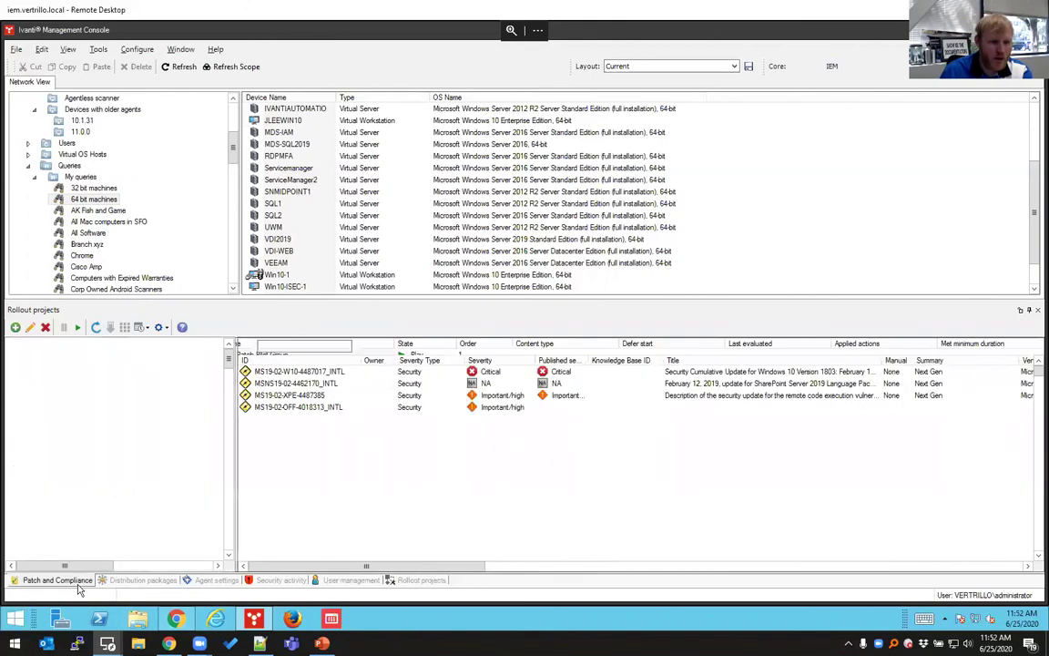
left_click(287, 345)
type("1809")
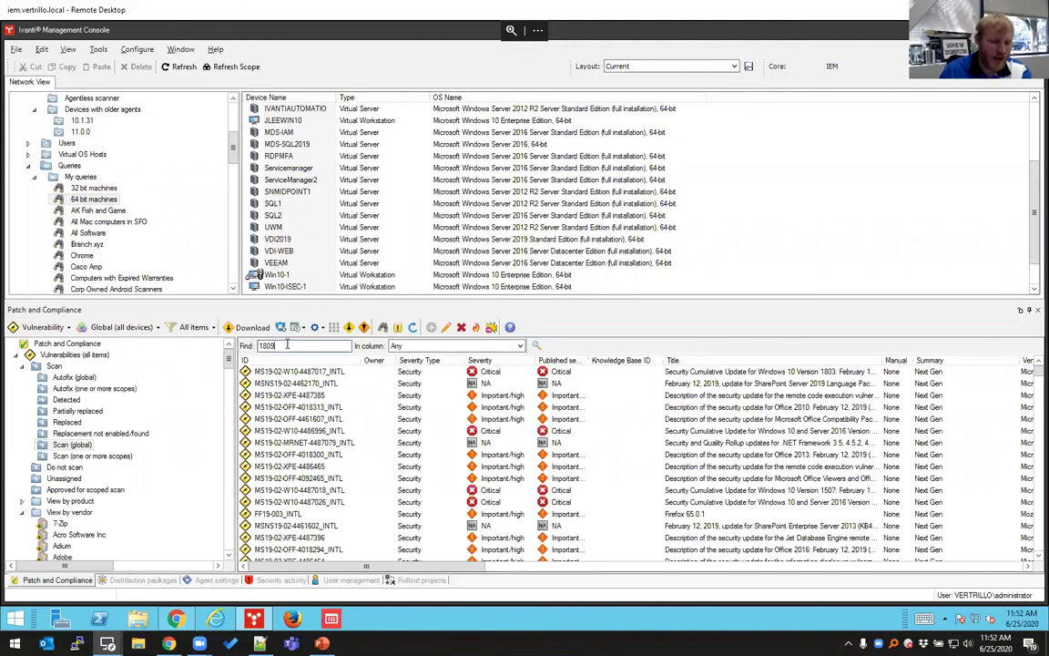
key("Return")
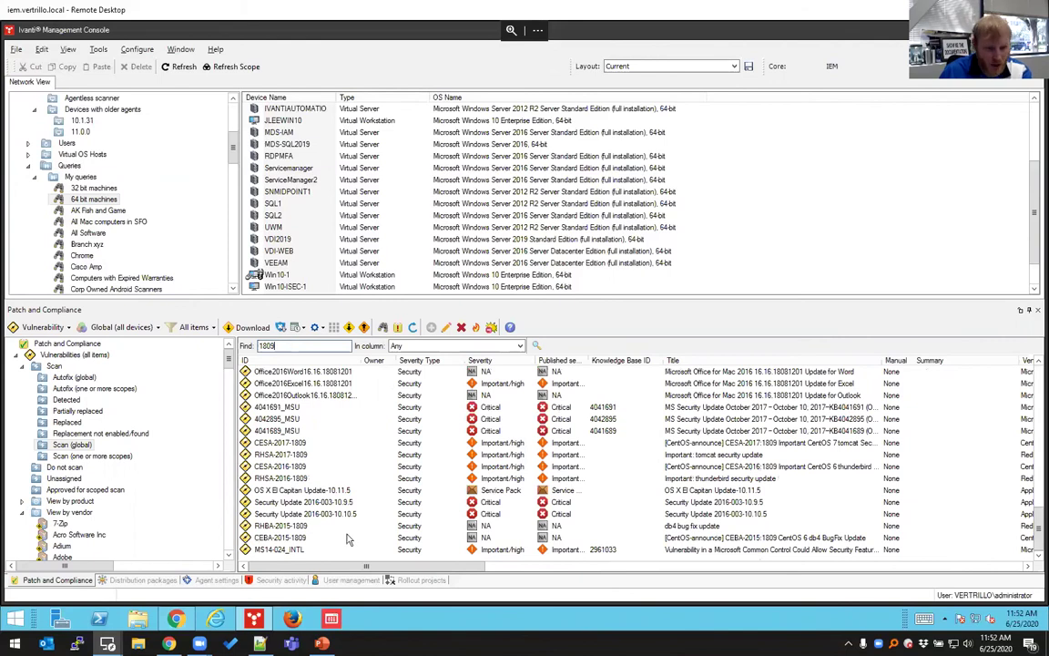
left_click(314, 466)
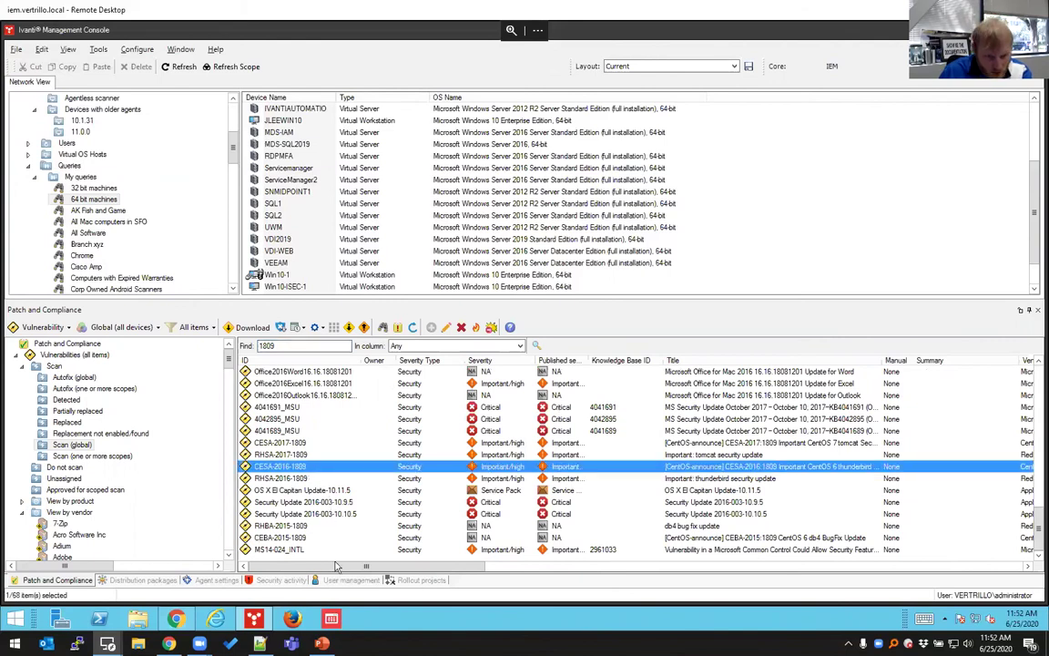
scroll(328, 510, "down", 10)
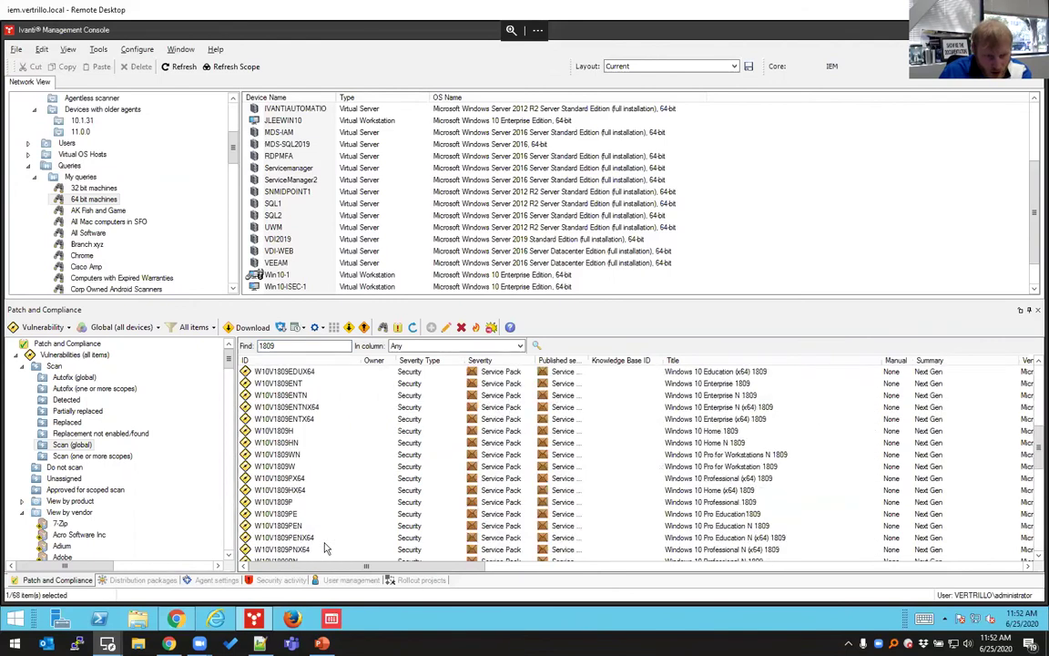
Step: Open the properties of the W10V1809ENT definition for Windows 10 Enterprise 1809 and select its ISO detection rule
left_click(290, 442)
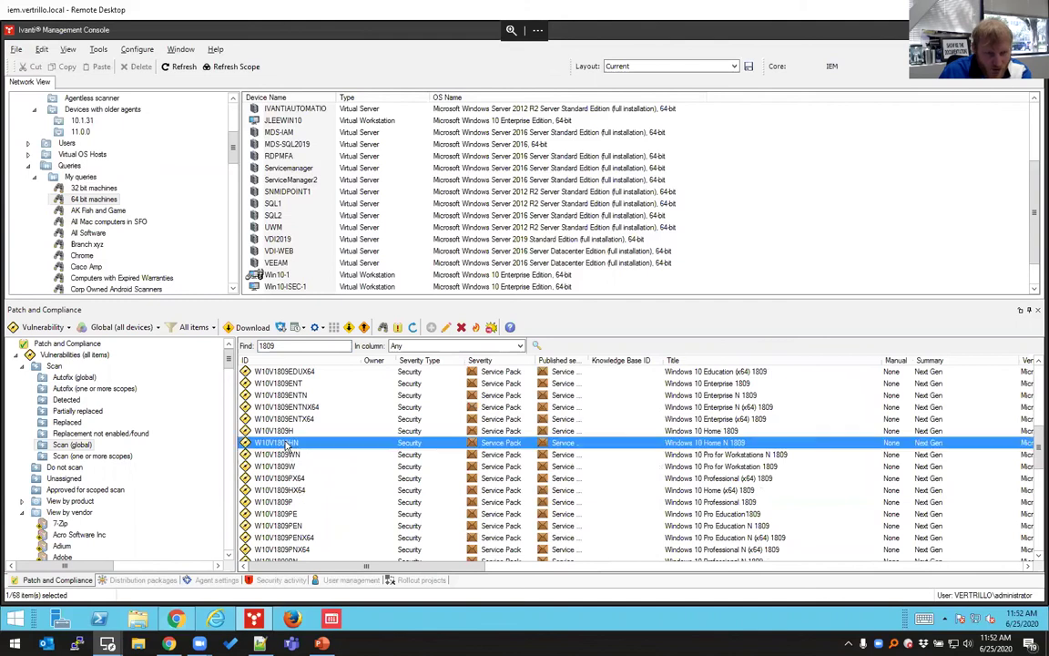
left_click(296, 383)
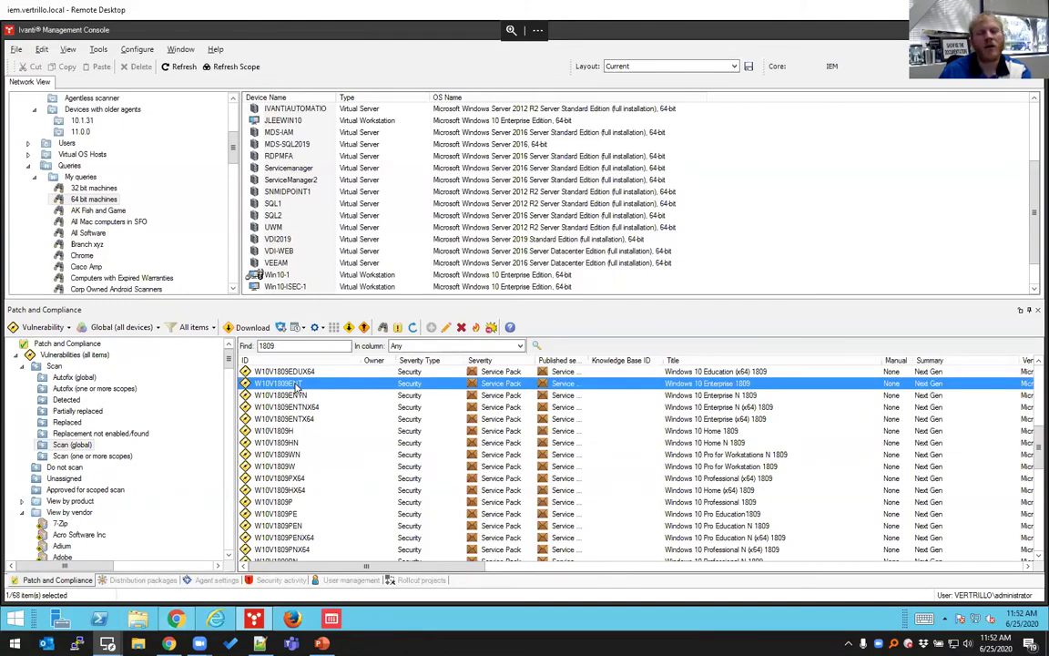
right_click(295, 383)
left_click(348, 264)
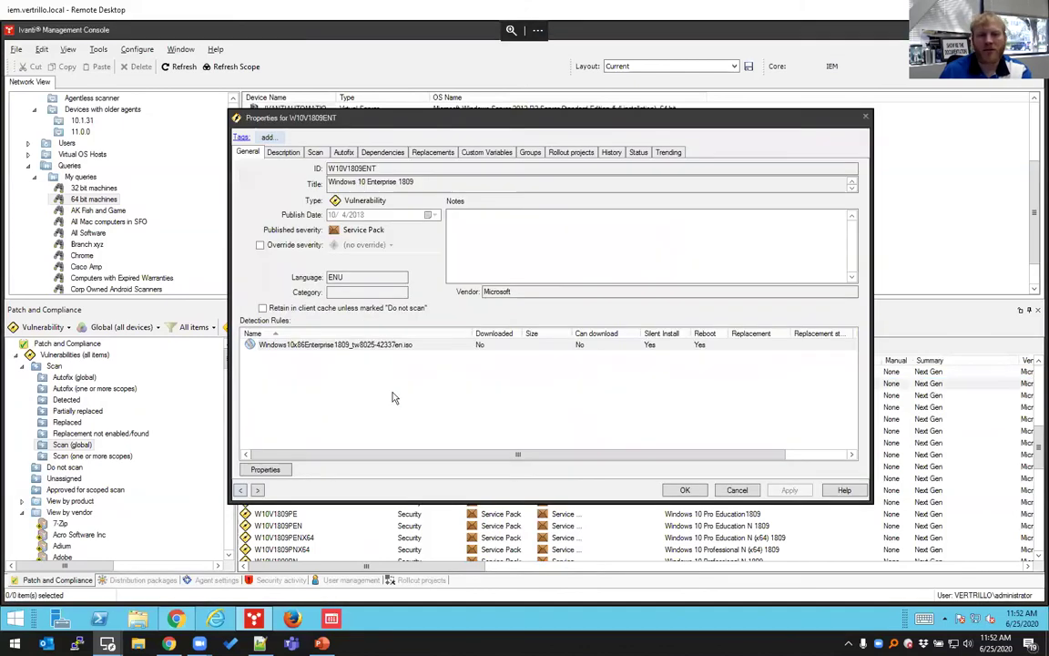
left_click(399, 347)
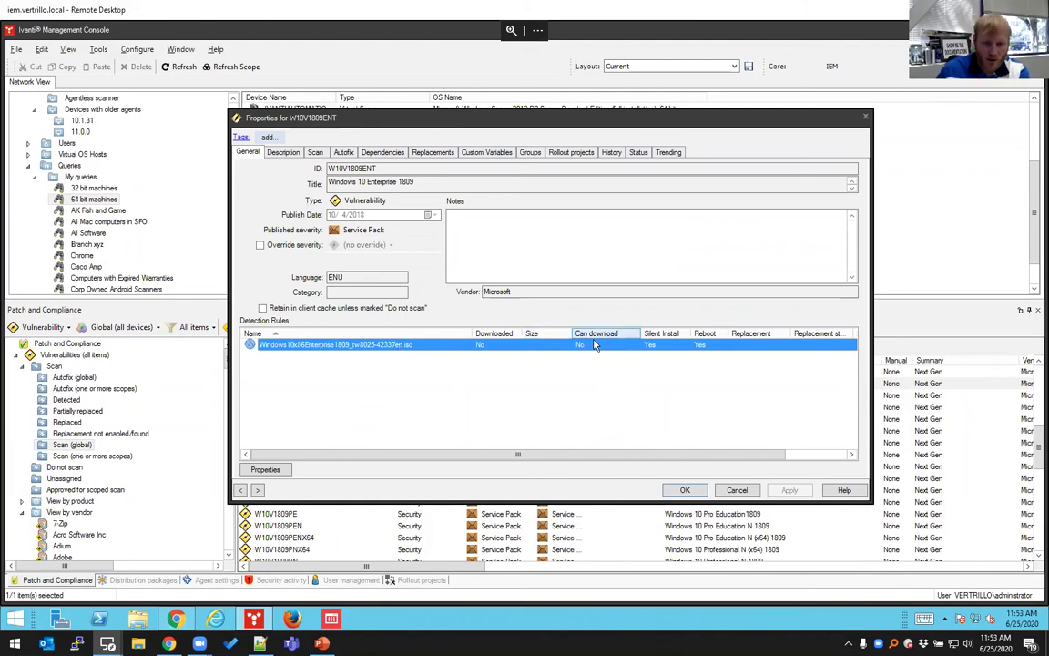
Step: Open the detection rule's patch folder, enlarge the window to look through the stored patch files, and close it
right_click(431, 350)
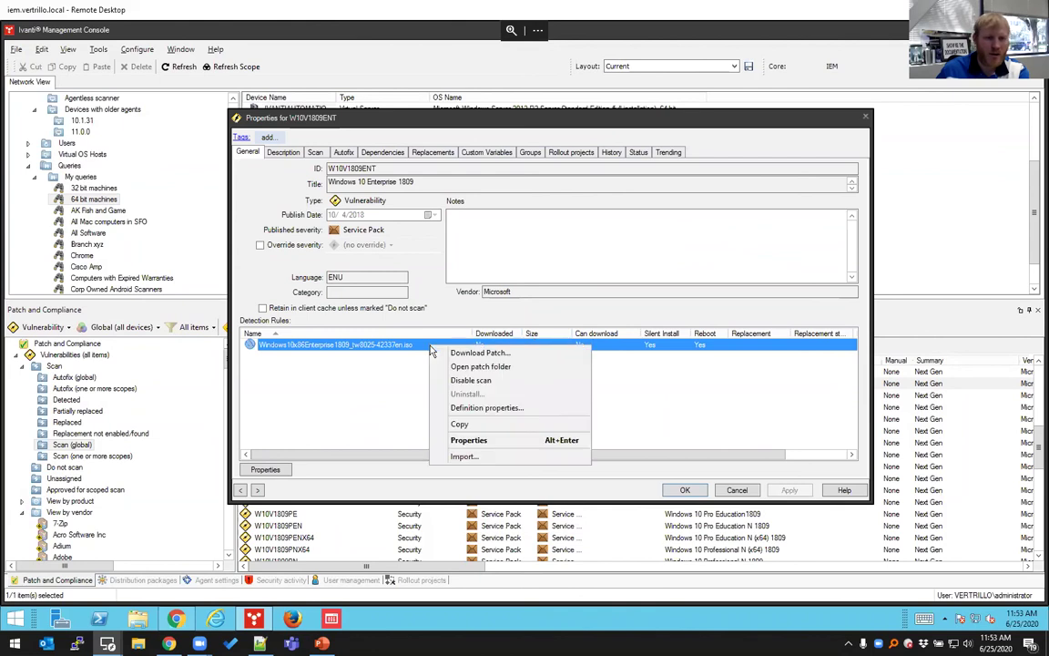
left_click(481, 367)
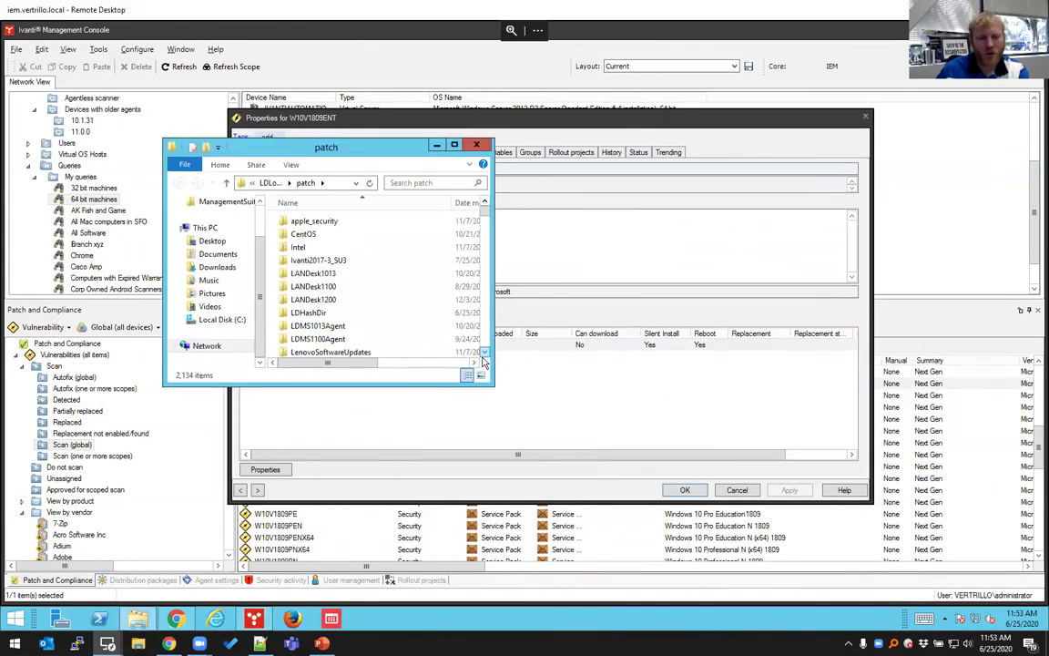
left_click_drag(482, 373, 845, 599)
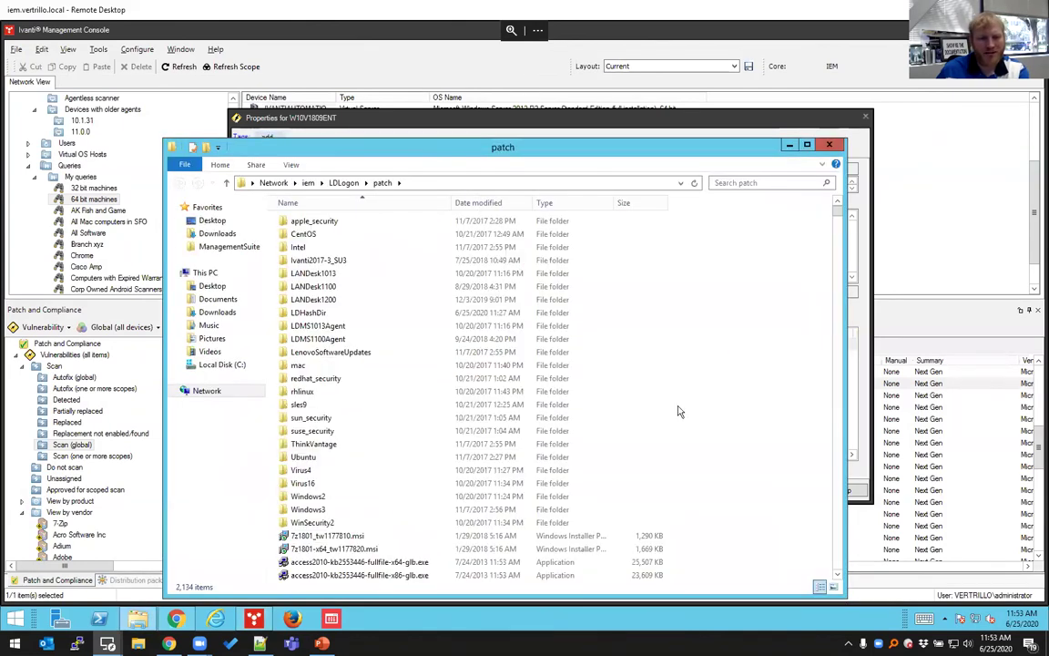
left_click_drag(839, 219, 836, 490)
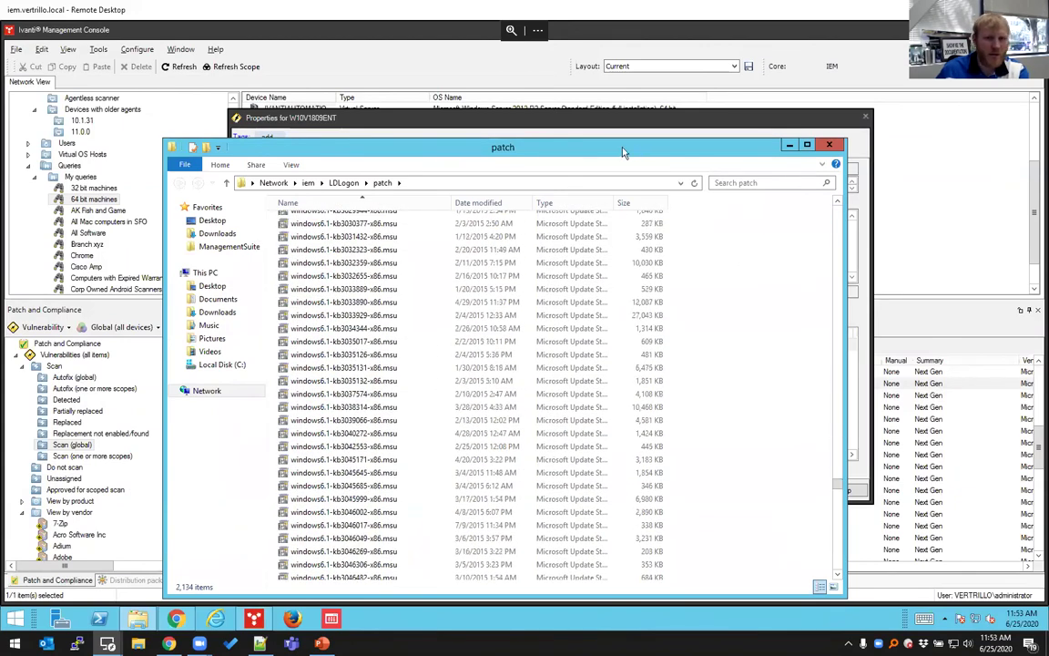
left_click(829, 144)
left_click(351, 346)
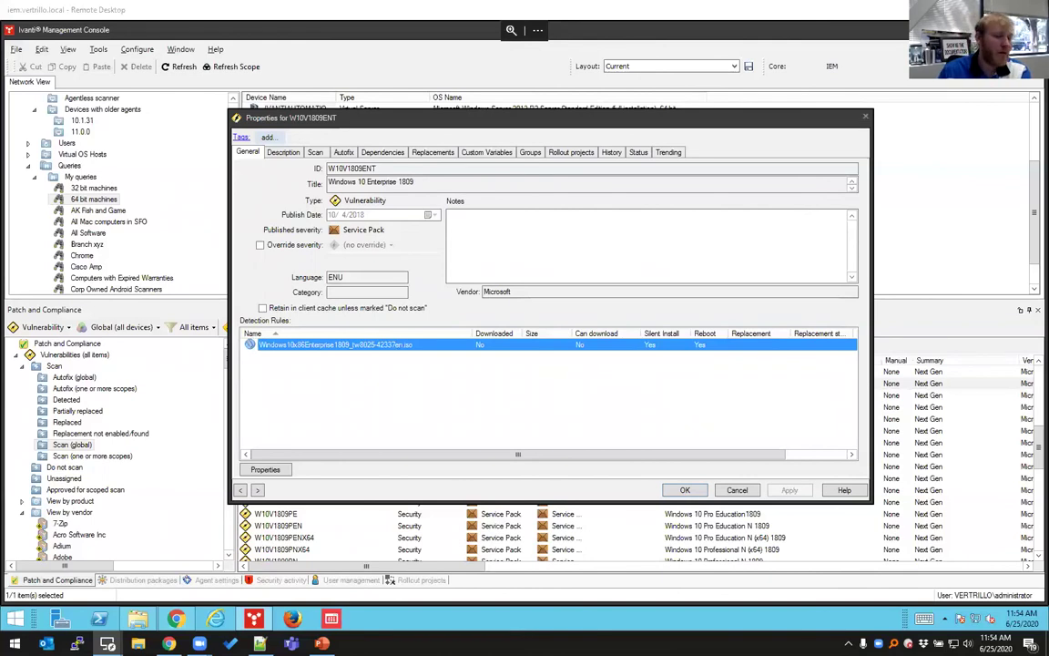
Step: Switch to Chrome and return to the Ivanti Global Academy product training page
left_click(168, 643)
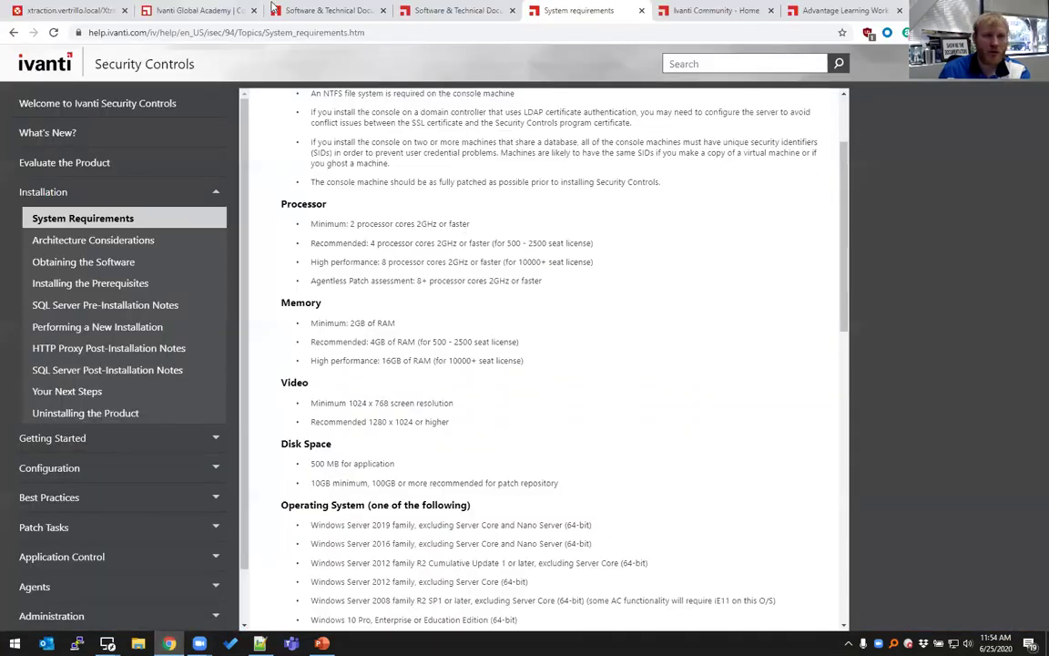
left_click(196, 10)
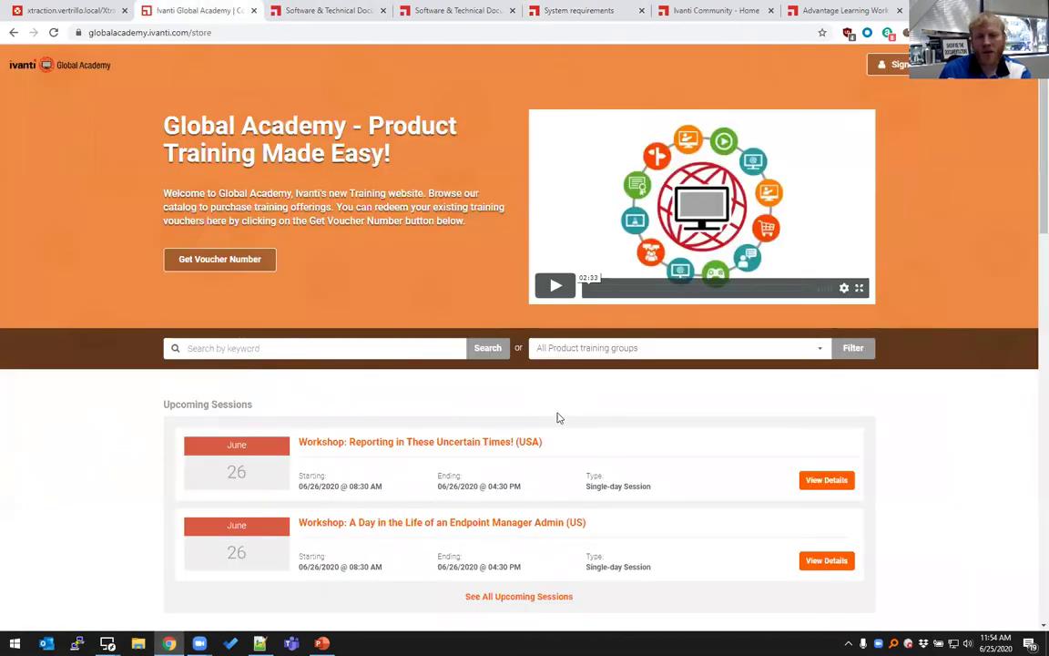
Step: Look over the Global Academy training page, the product documentation page and the Ivanti Community home page, and return to Global Academy
scroll(558, 417, "down", 8)
scroll(558, 417, "up", 10)
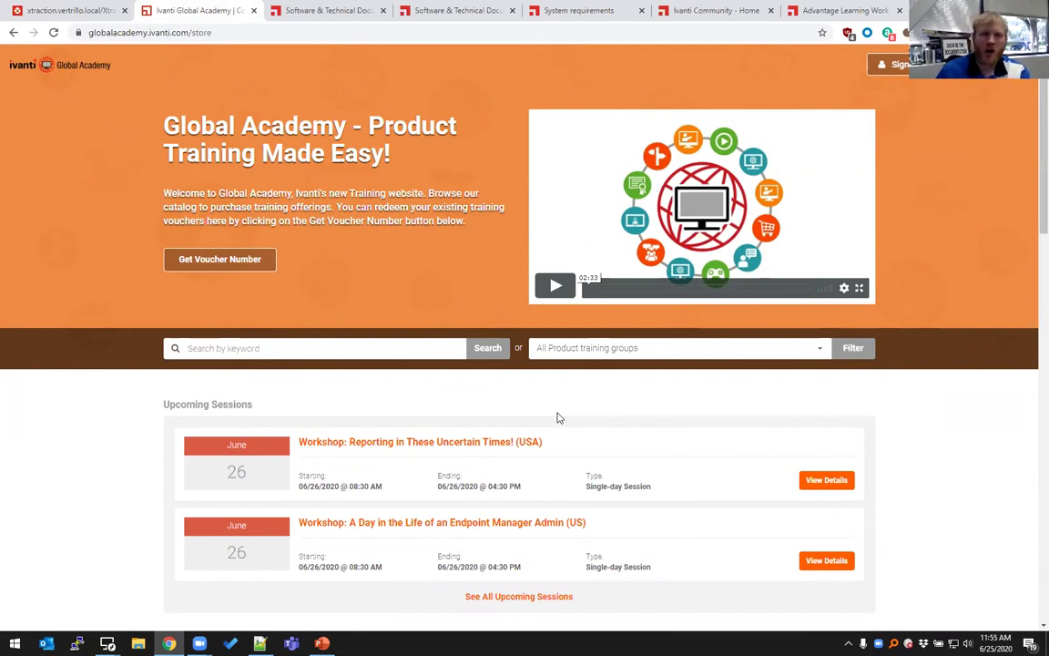
left_click(428, 11)
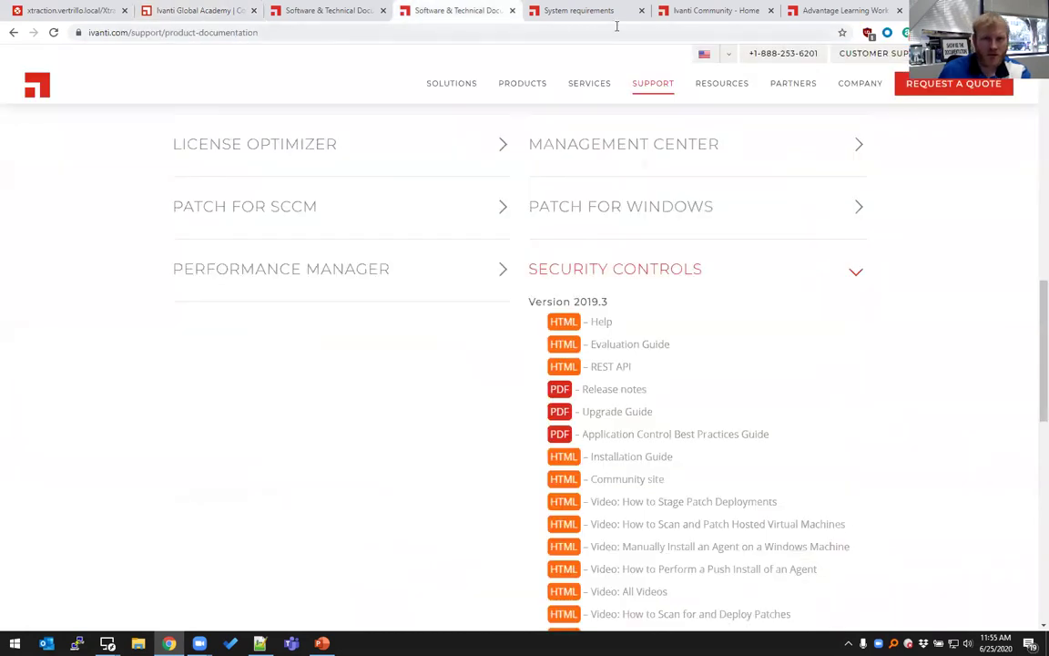
key("ctrl+6")
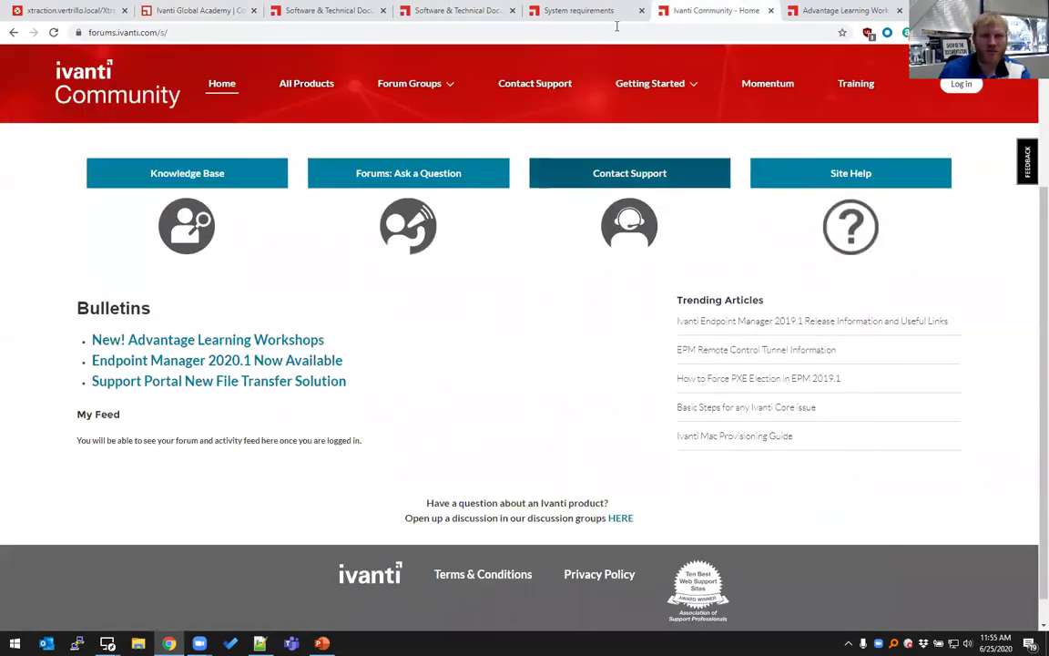
key("ctrl+2")
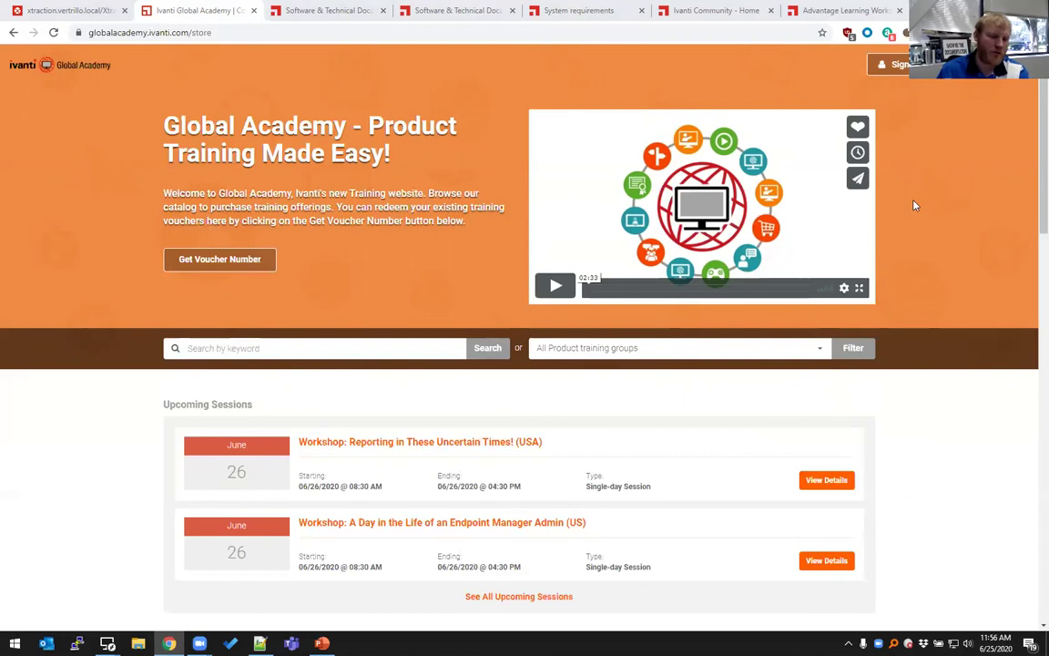
Step: Switch to the iem.vertrillo.local remote desktop session and close the W10V1809ENT properties without saving
mouse_move(107, 643)
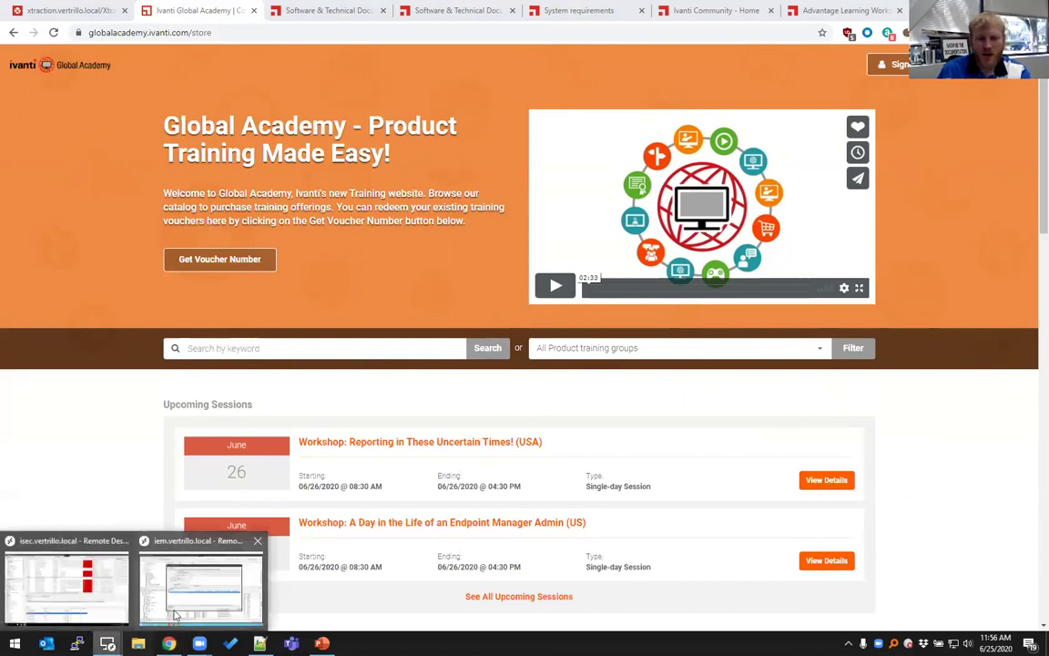
left_click(201, 583)
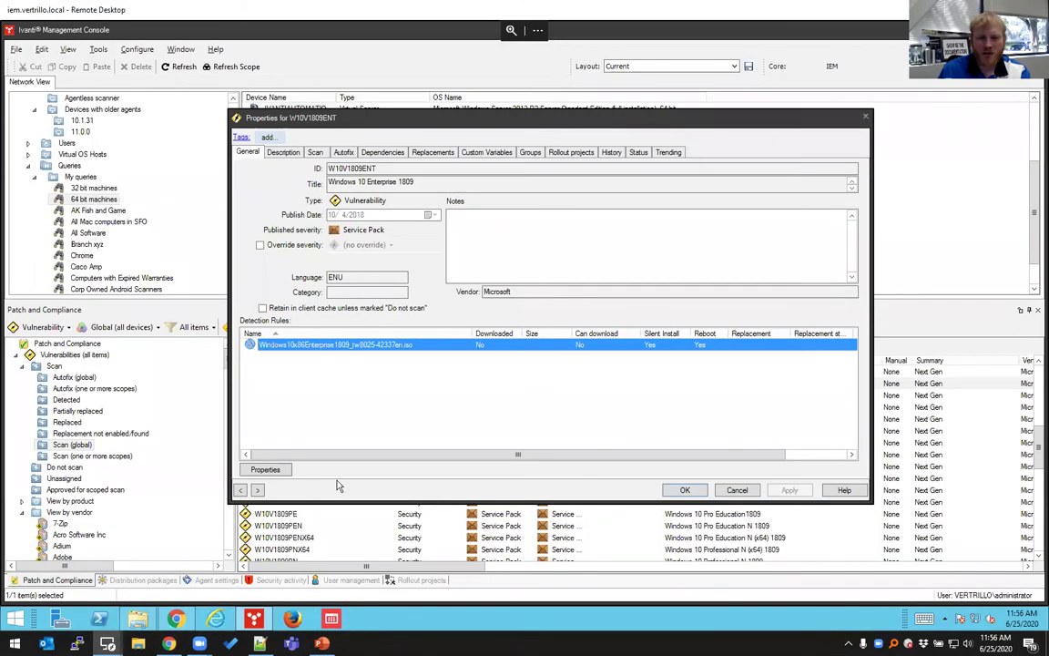
left_click(735, 487)
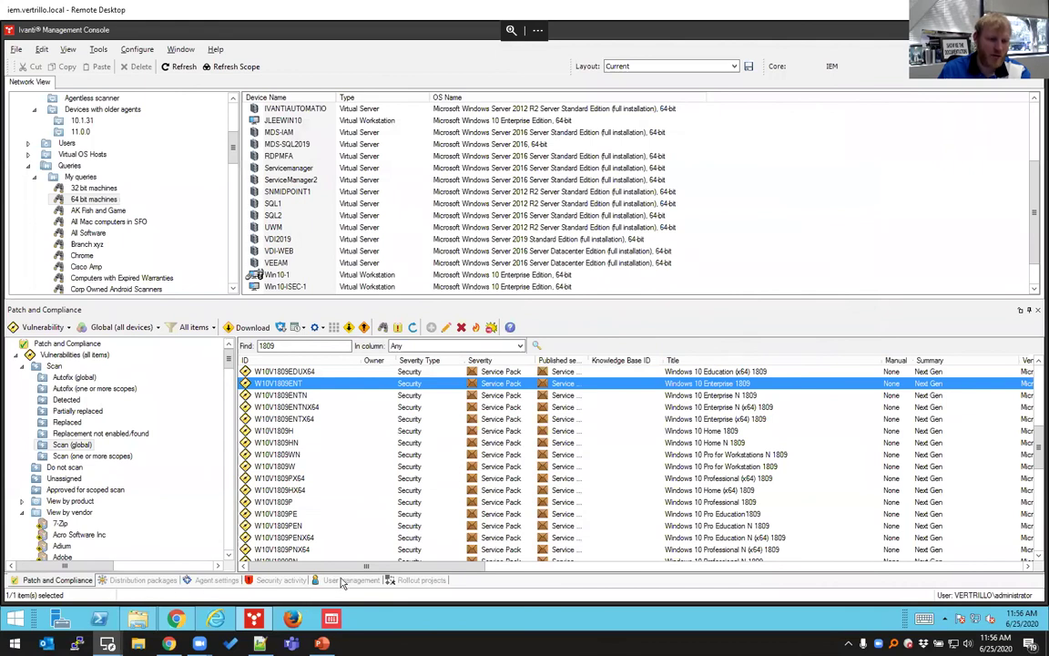
Step: Open the Executives reboot settings in the agent settings and preview the prompt users get before a reboot
left_click(216, 580)
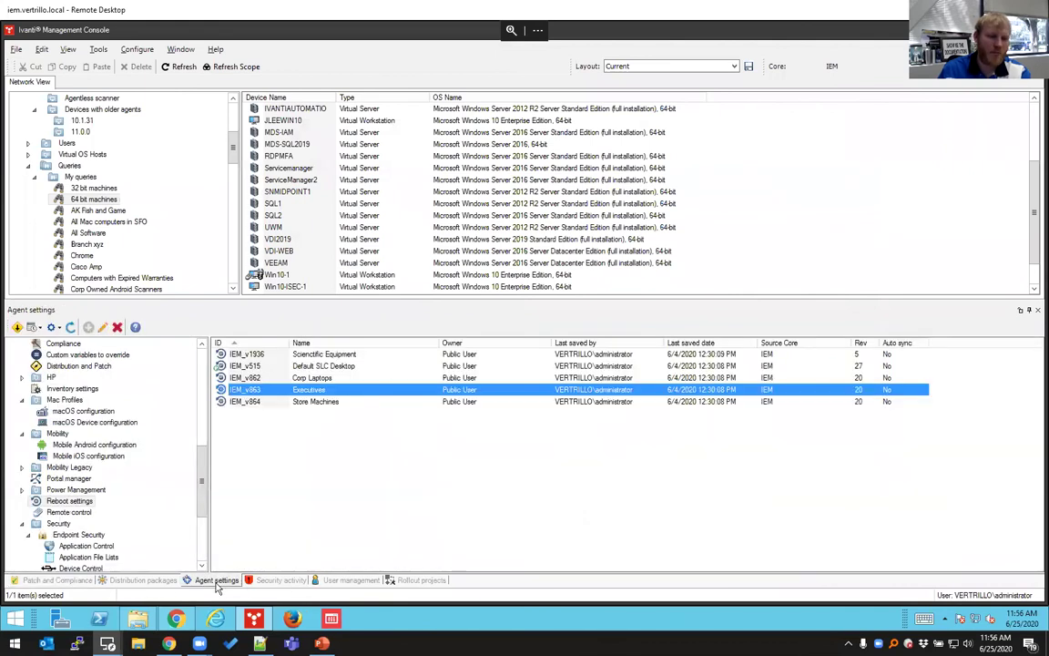
double_click(241, 391)
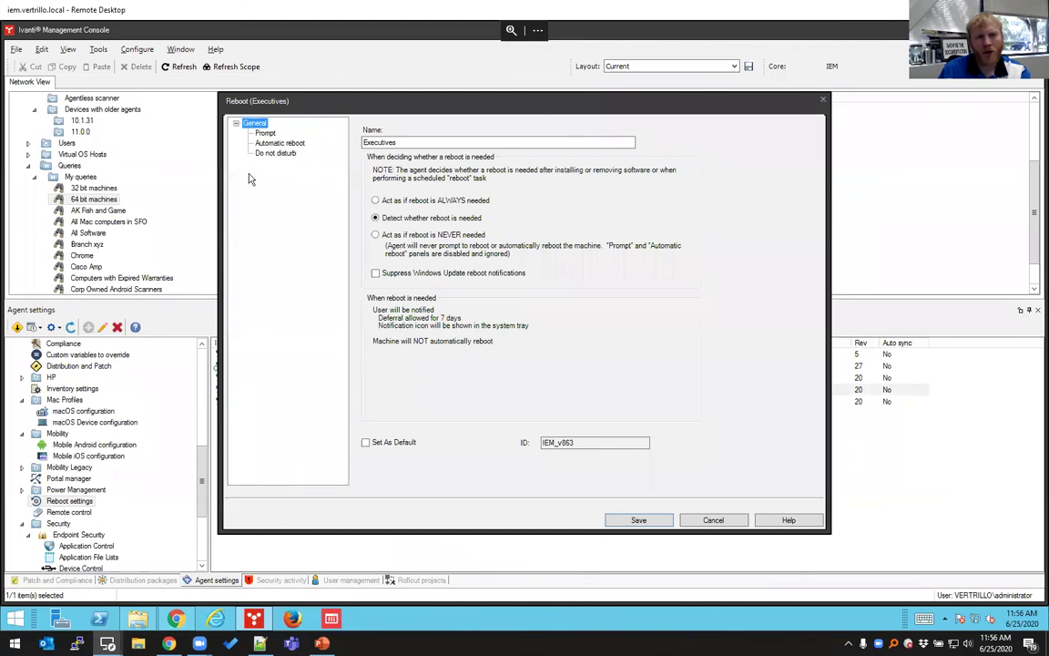
left_click(264, 133)
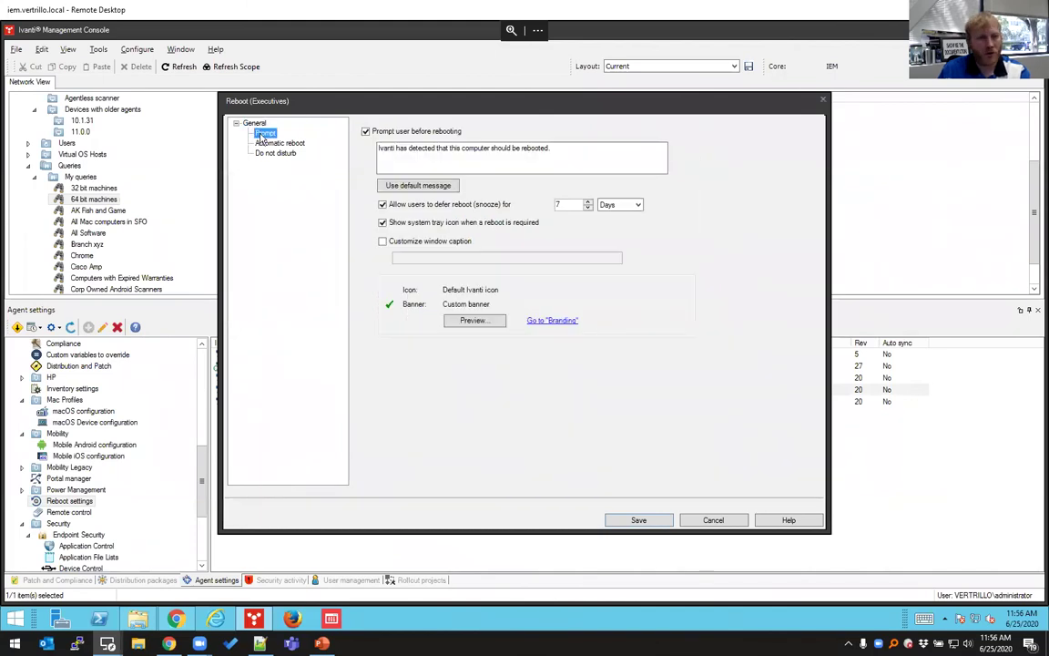
left_click(472, 320)
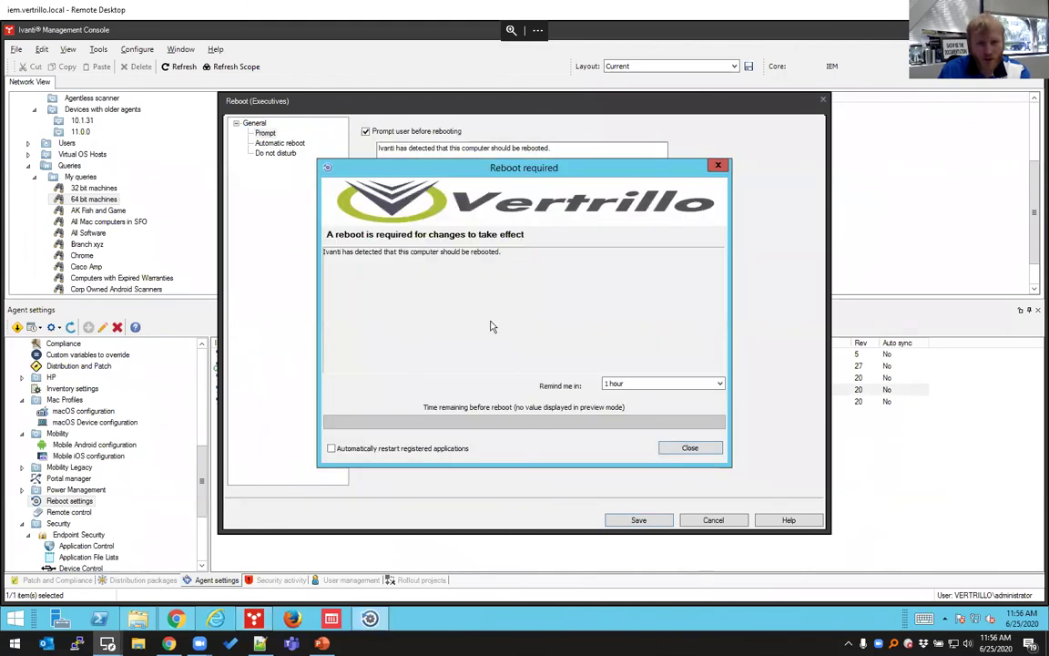
left_click(689, 447)
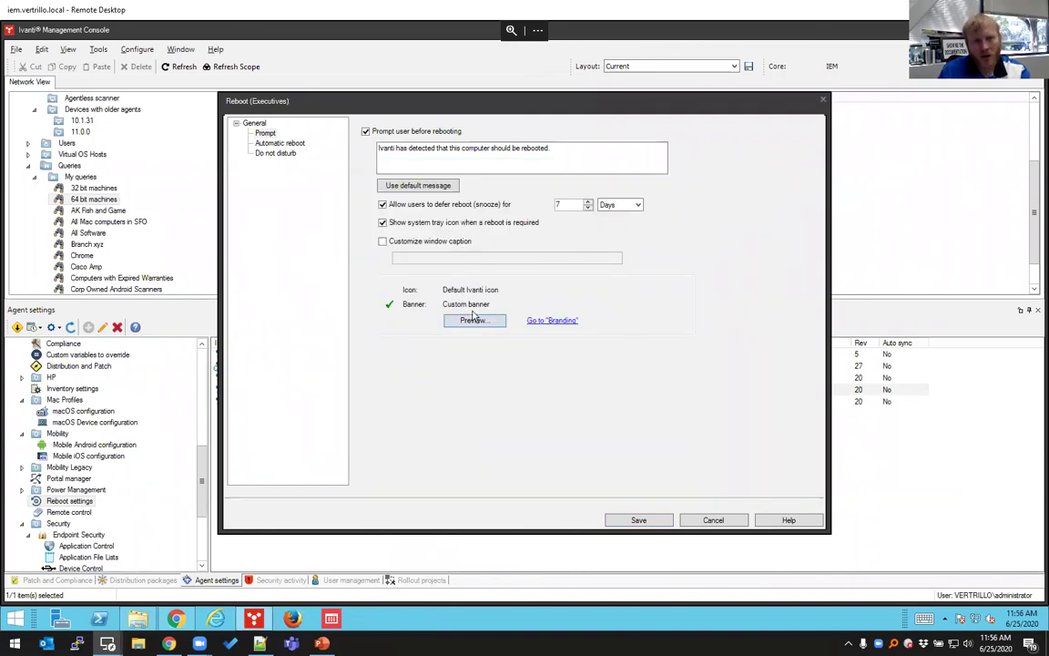
Step: Set the Executives reboot deferral (snooze) to 5 days and preview the reboot prompt again
double_click(559, 204)
type("5")
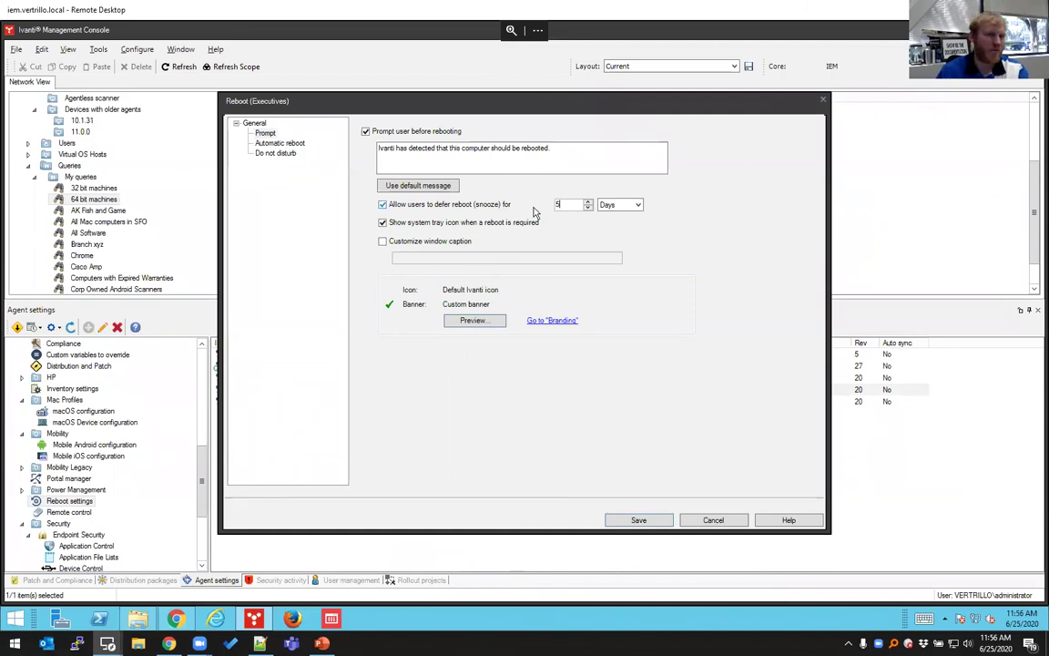
left_click(465, 324)
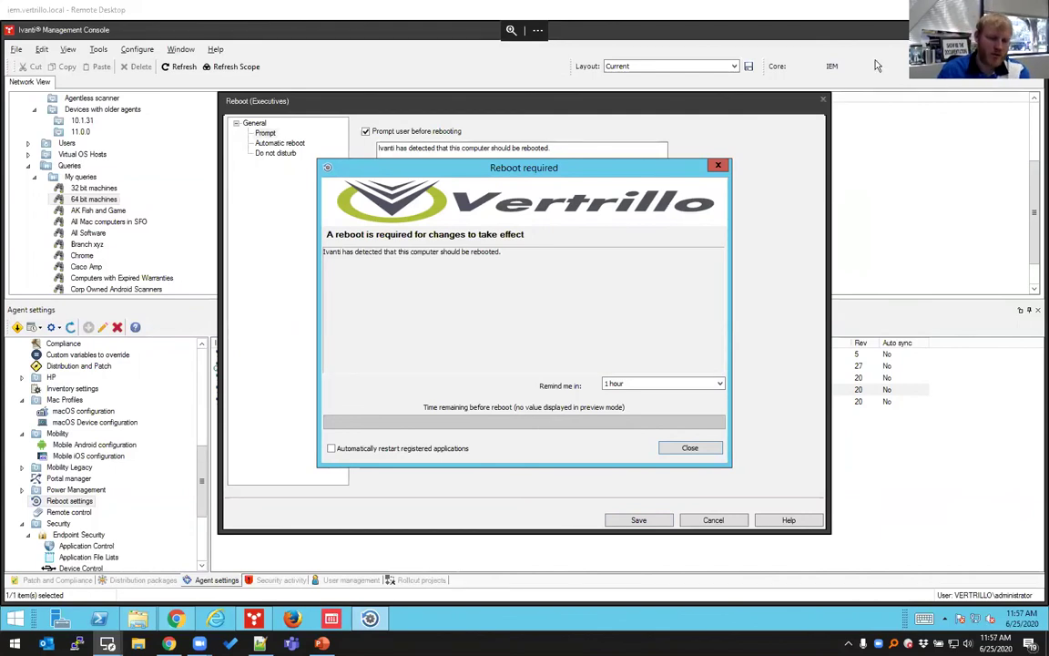
Step: Switch to the PowerPoint webinar presentation and start the slide show from the Q&A slide
key("alt+Tab")
left_click(508, 424)
double_click(566, 455)
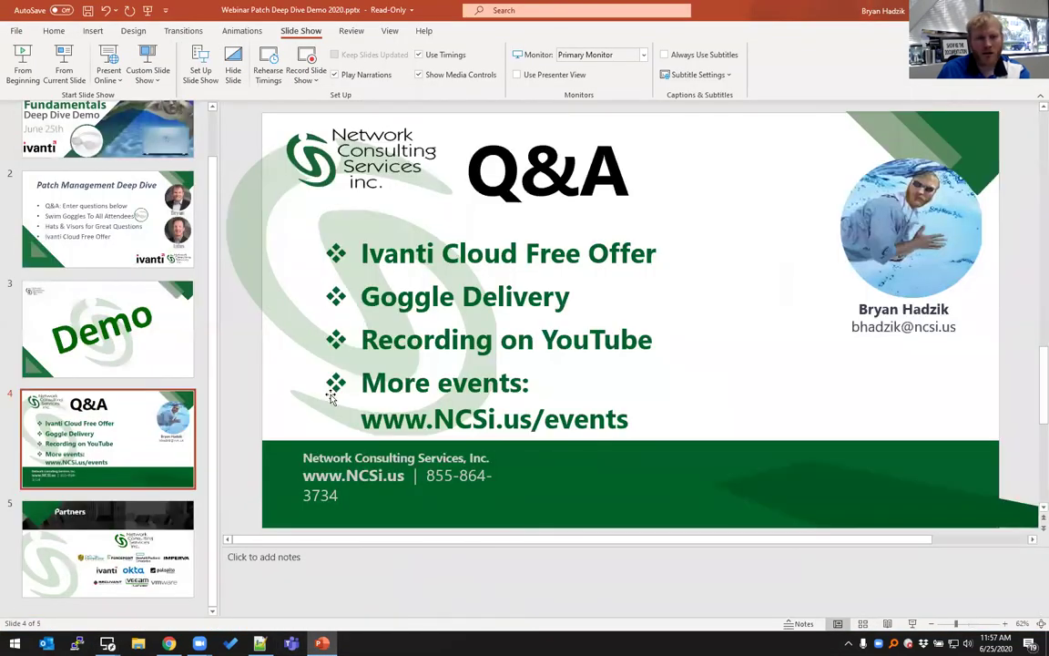
left_click(913, 624)
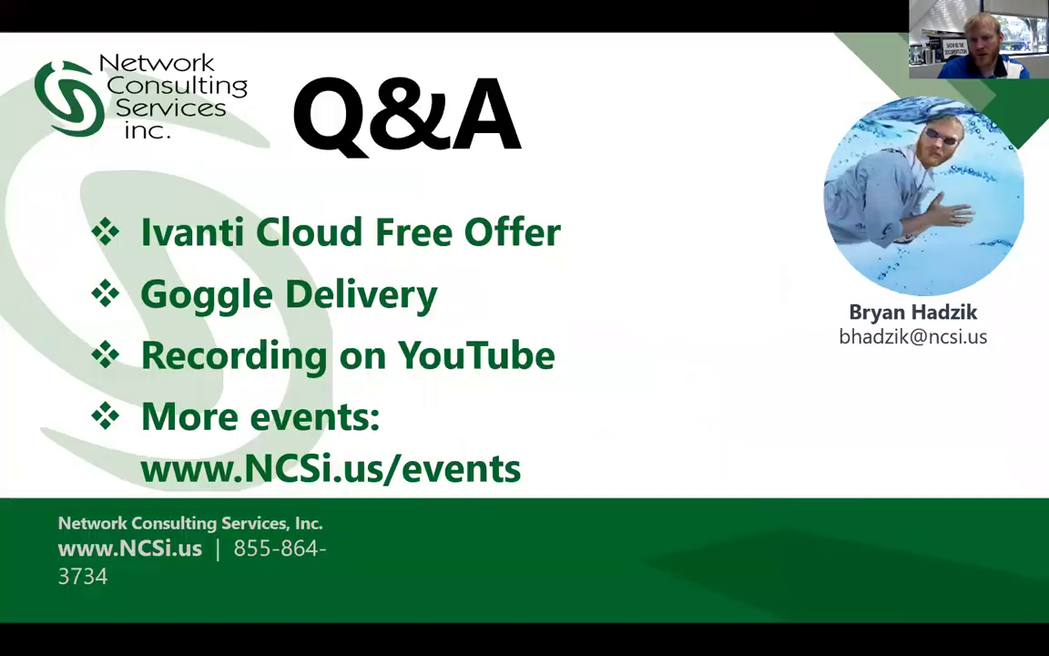